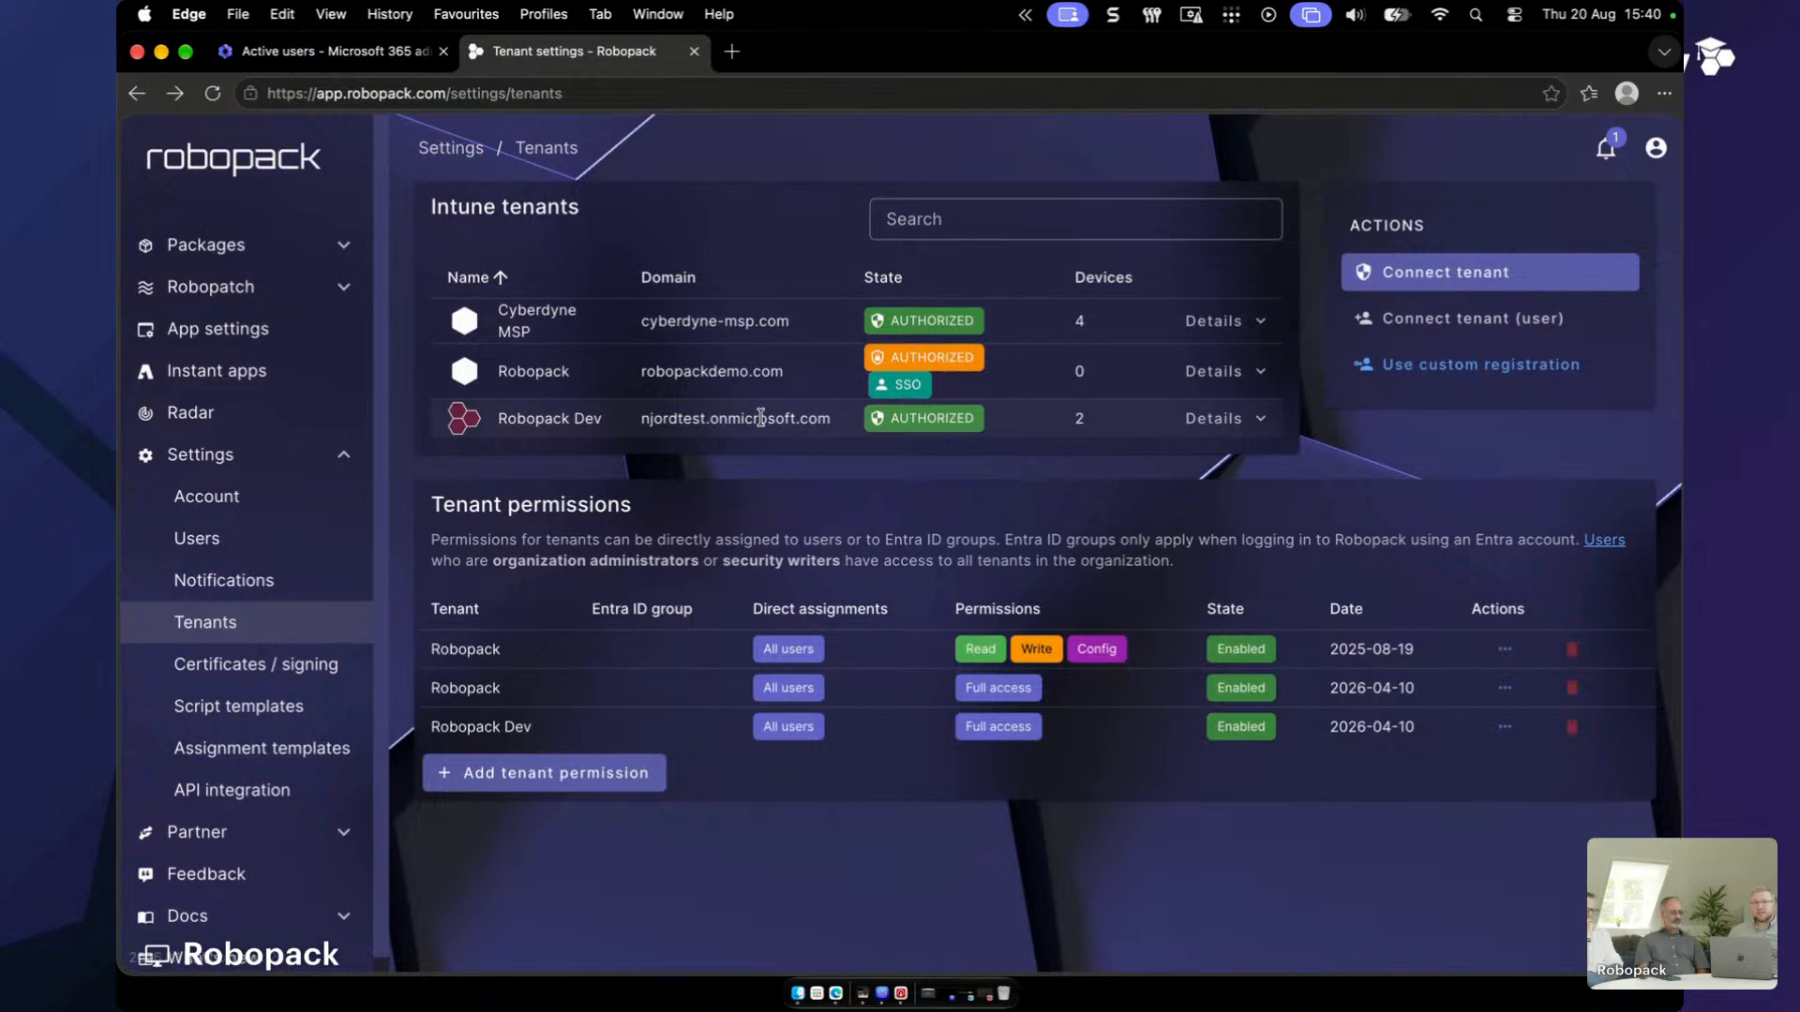
- Leave the Microsoft 365 active users page and begin connecting a new Intune tenant in Robopack
click(328, 51)
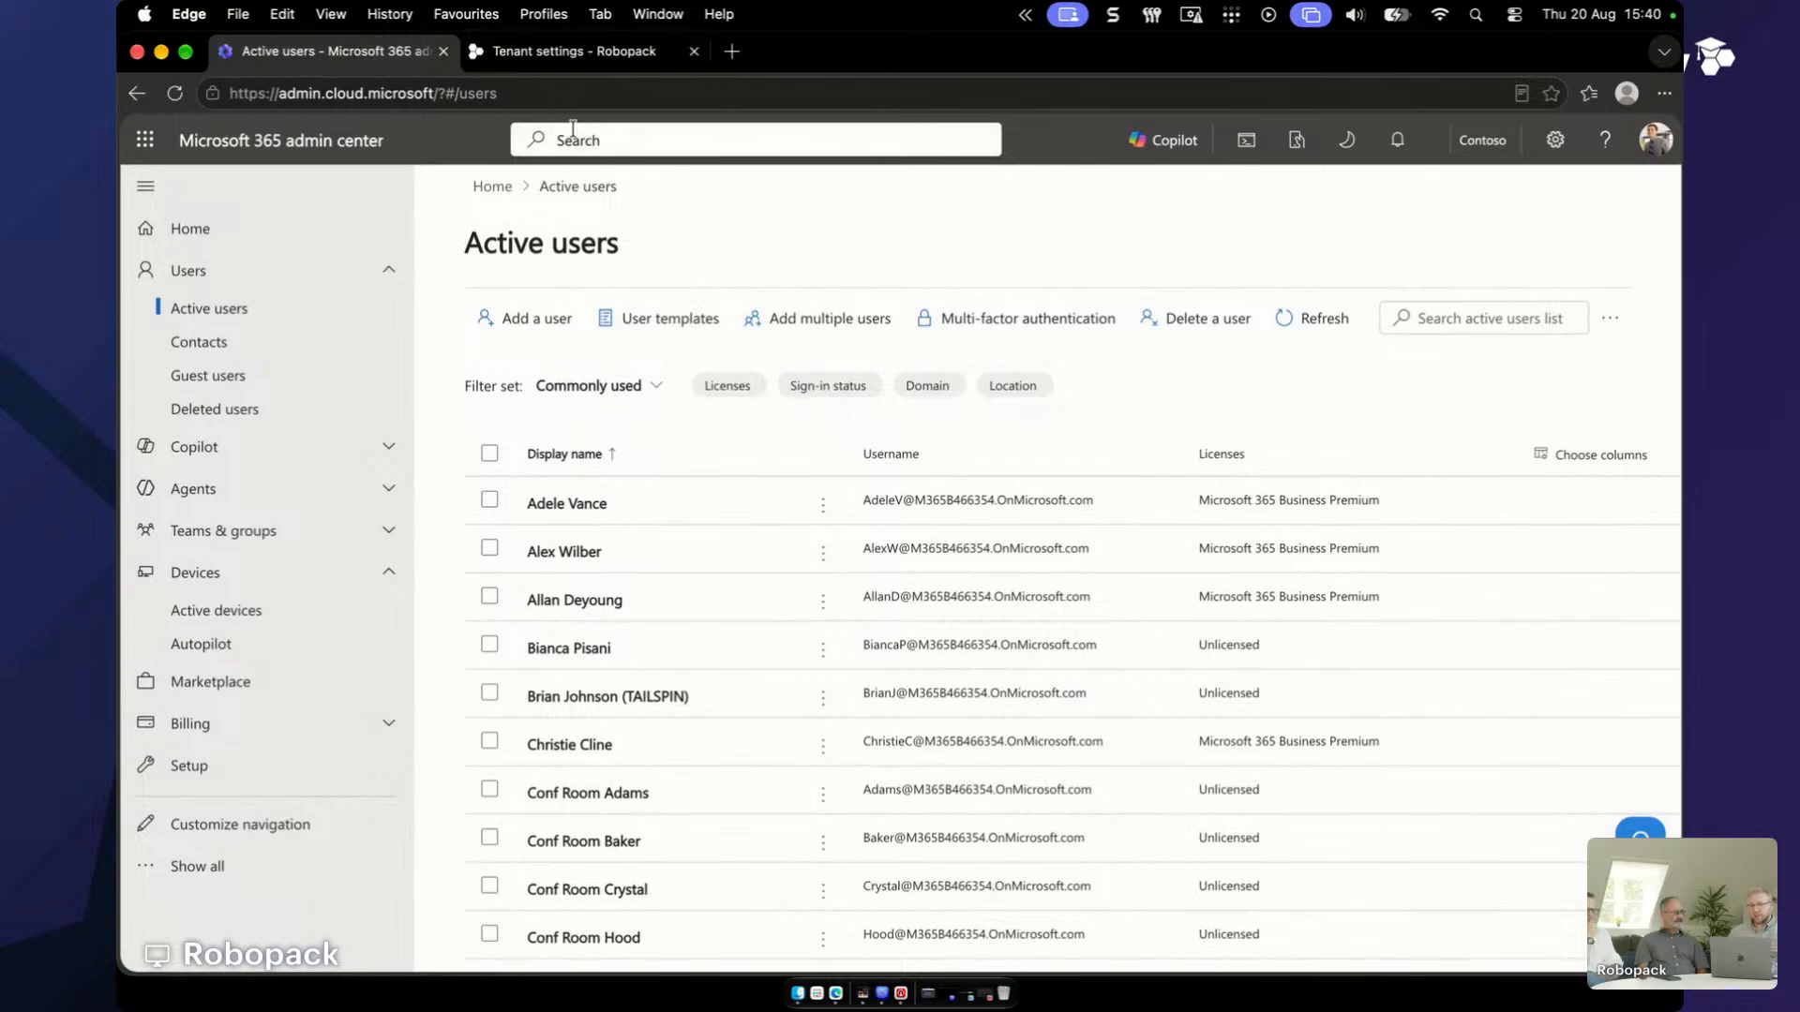
click(569, 54)
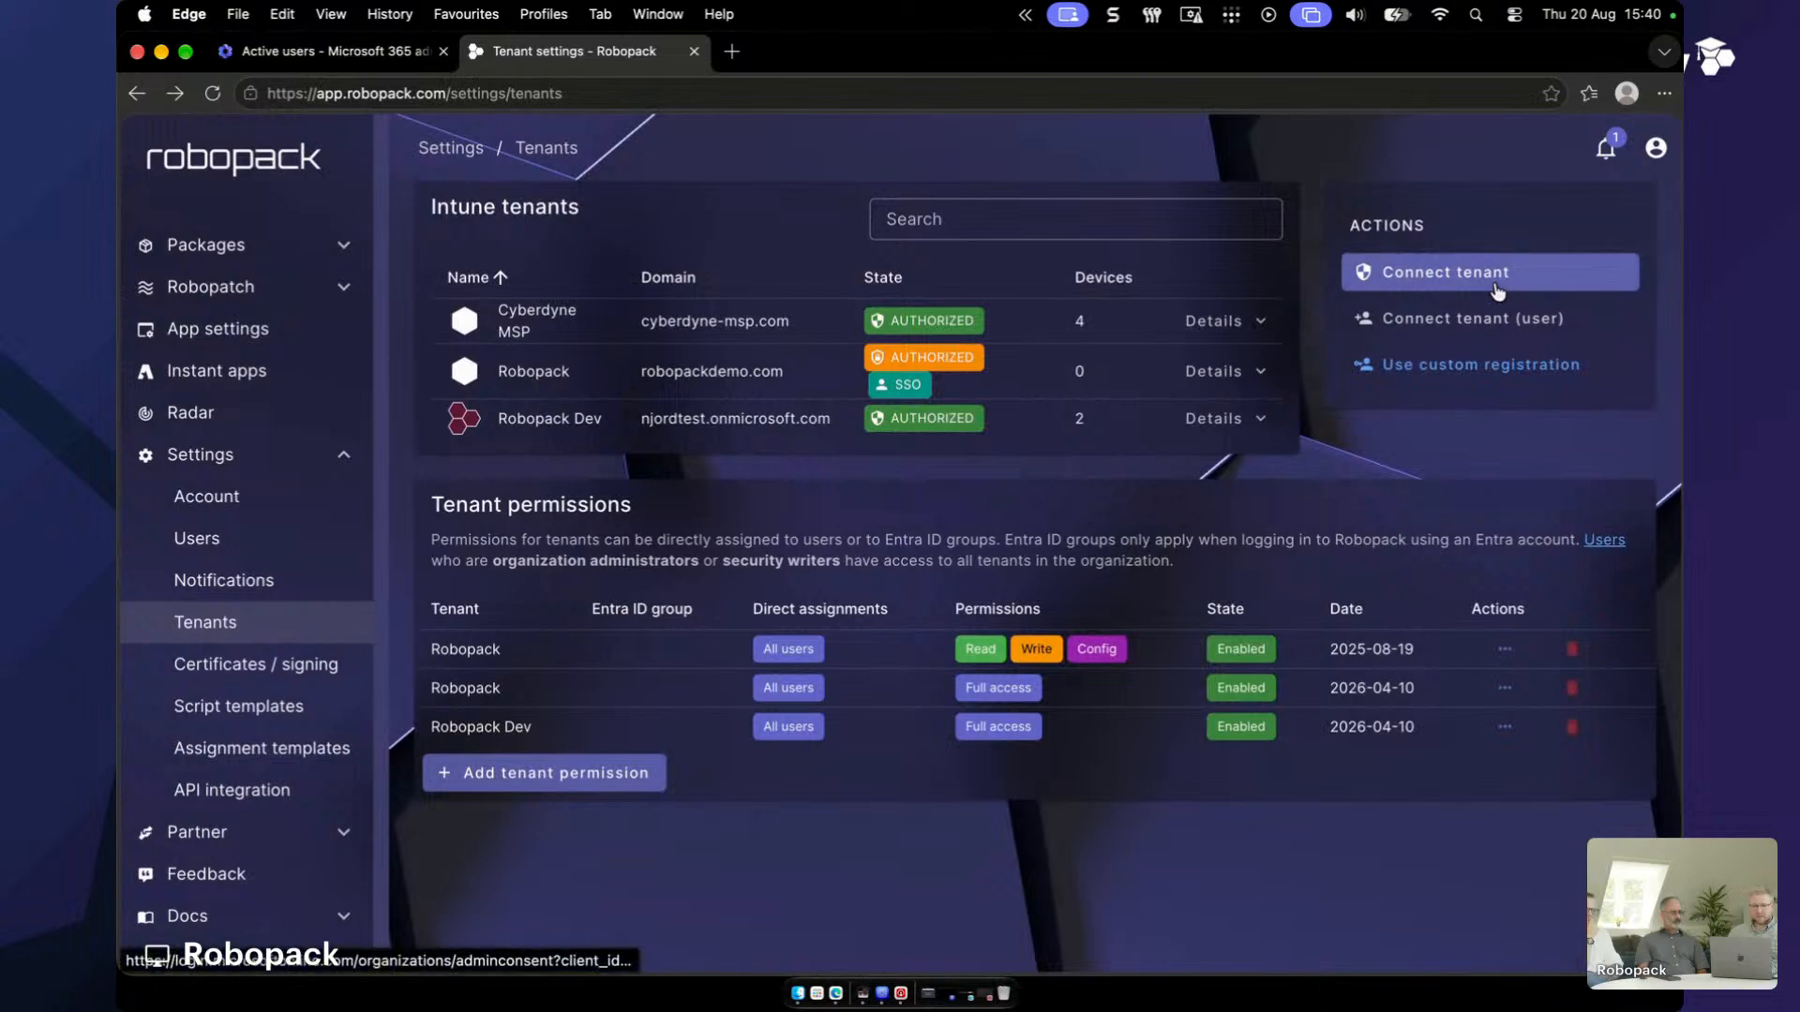
click(1453, 272)
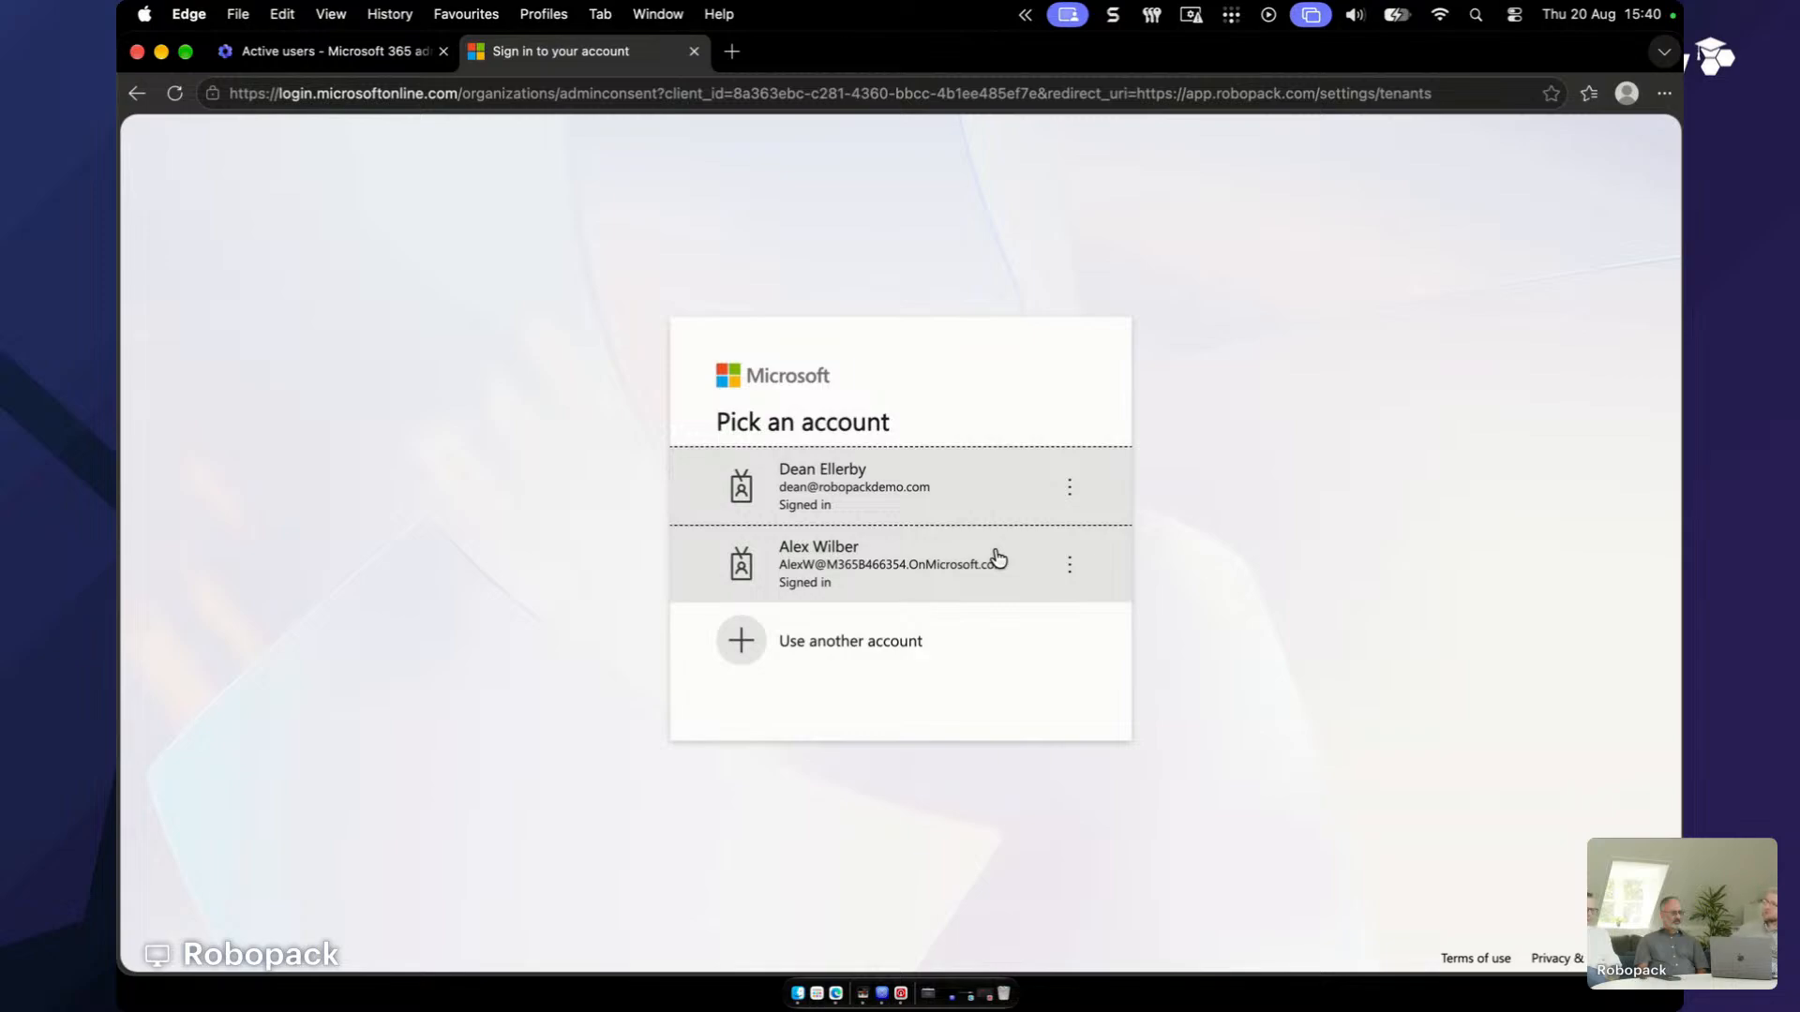
- Sign in with the tenant admin account and review the Intune app permission descriptions
click(881, 560)
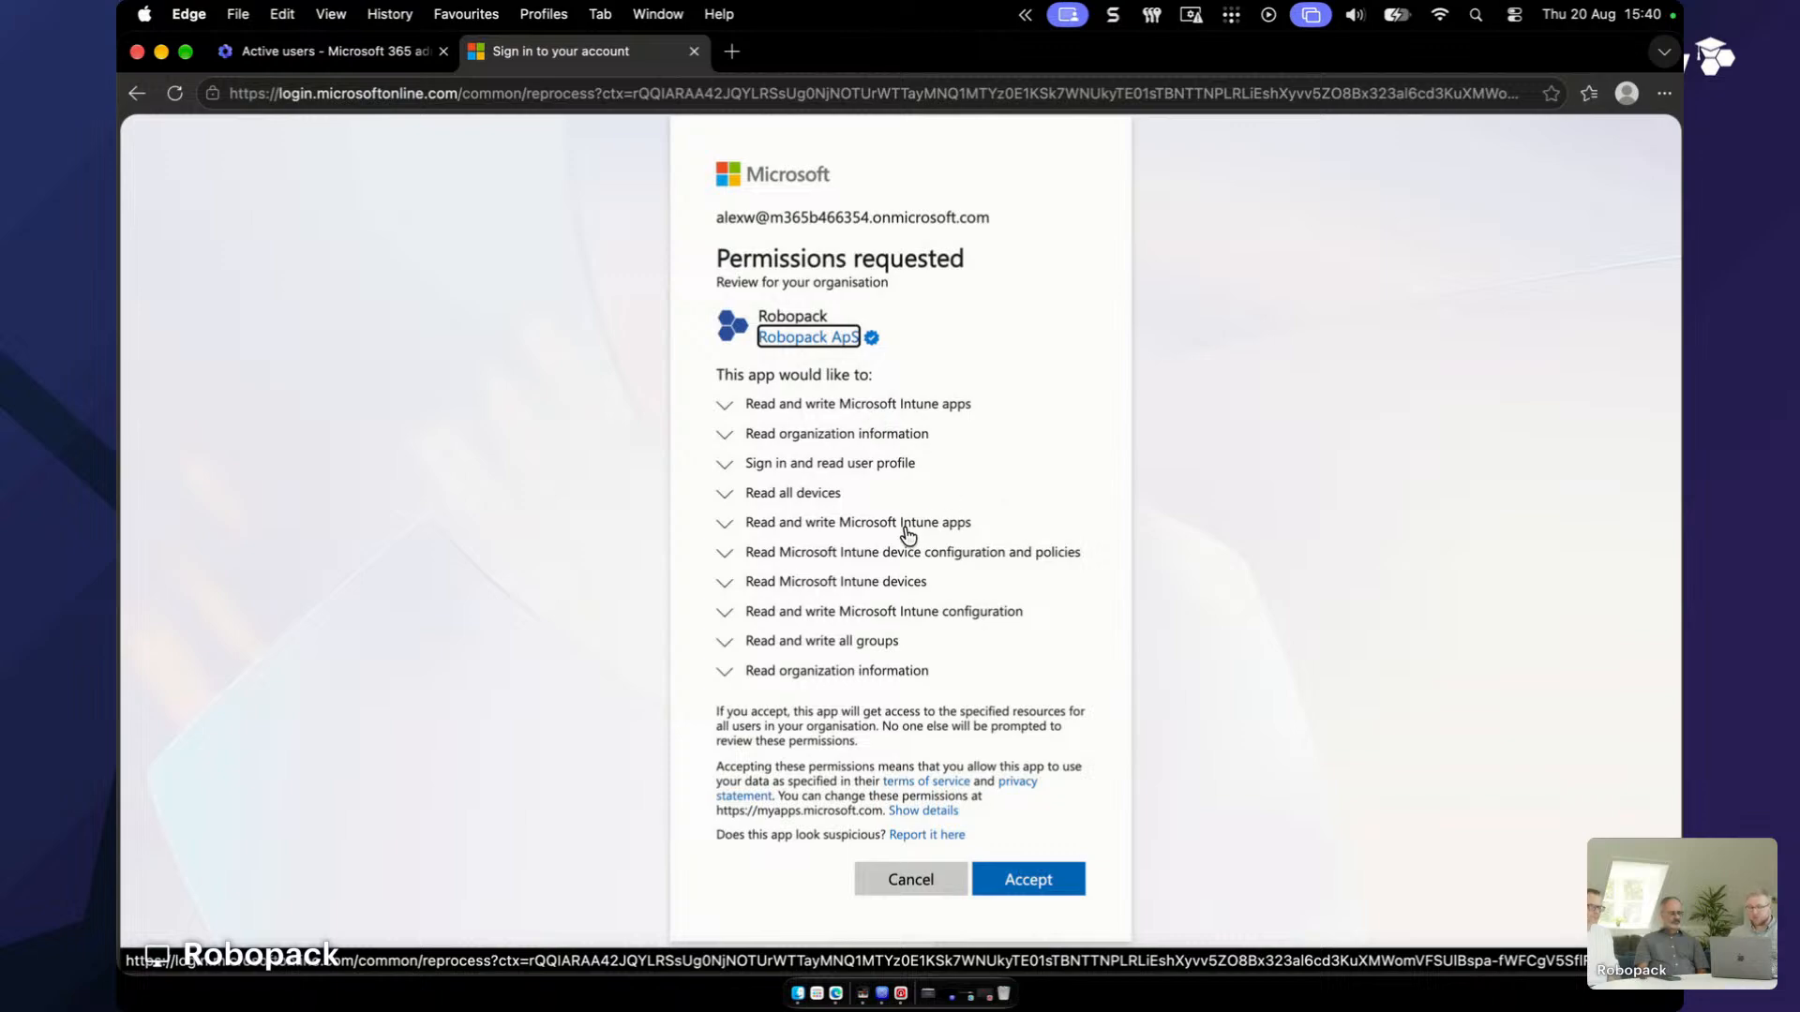
click(759, 405)
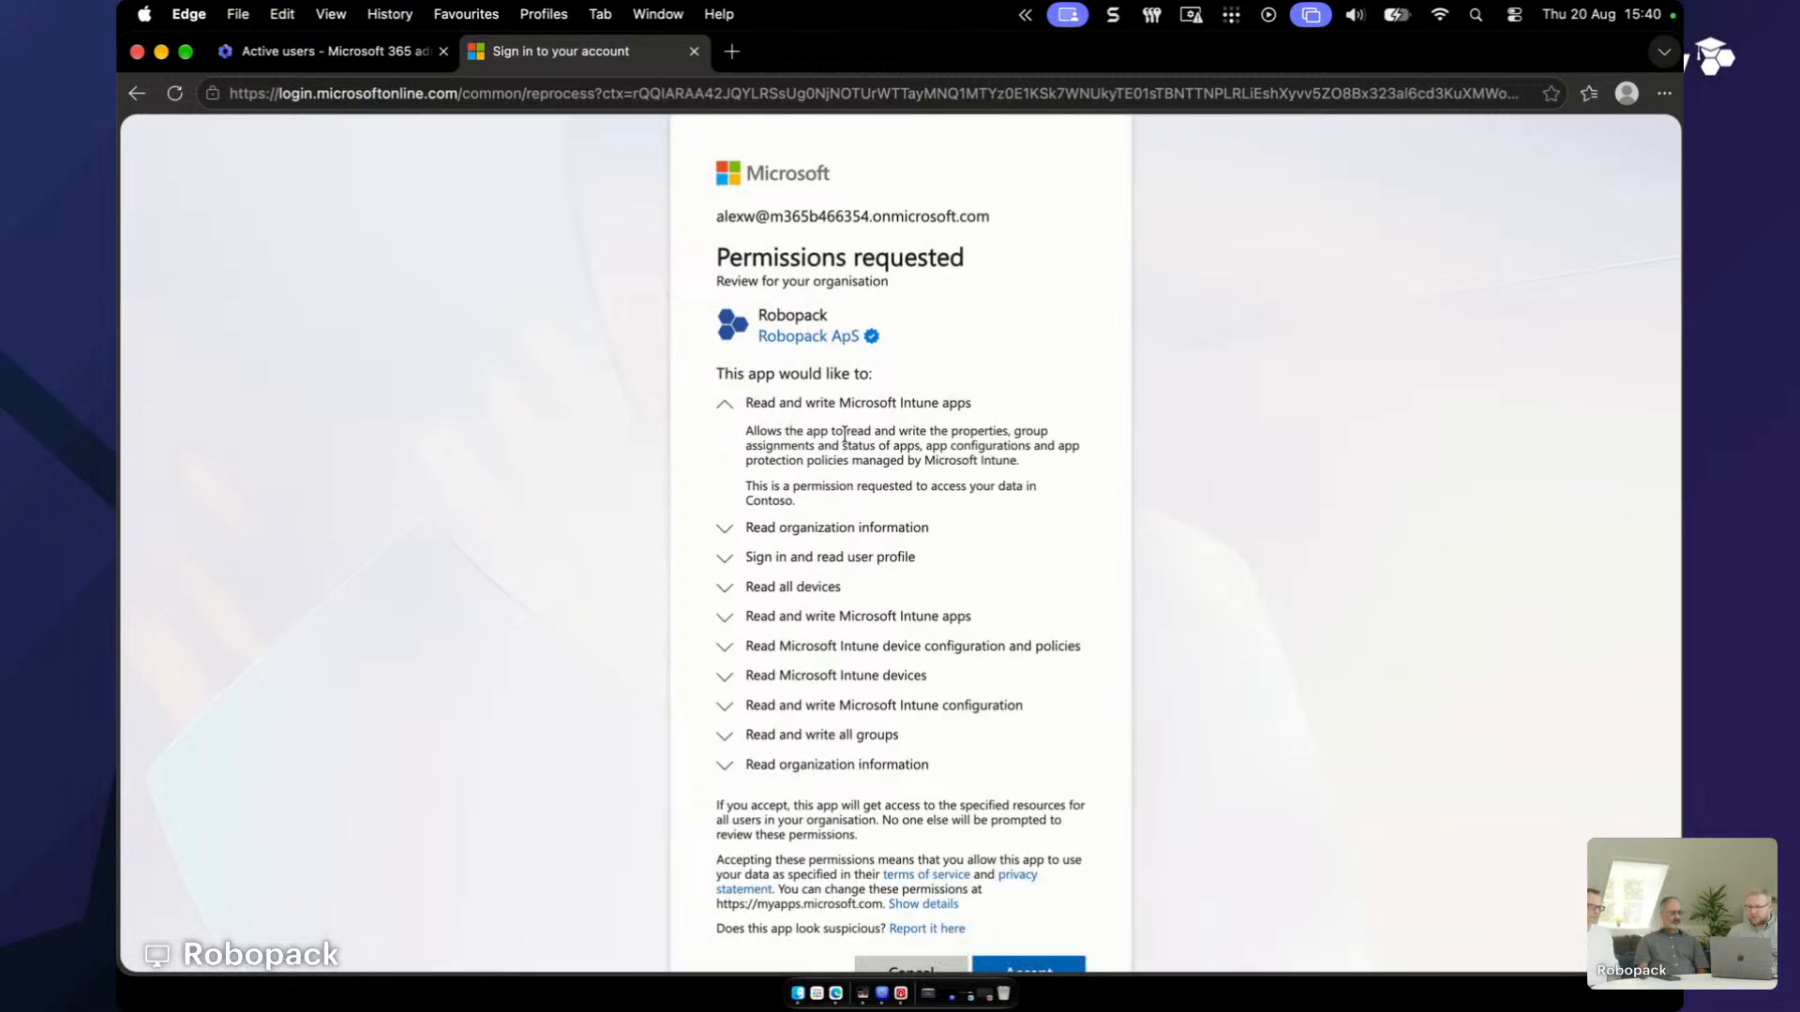
click(817, 617)
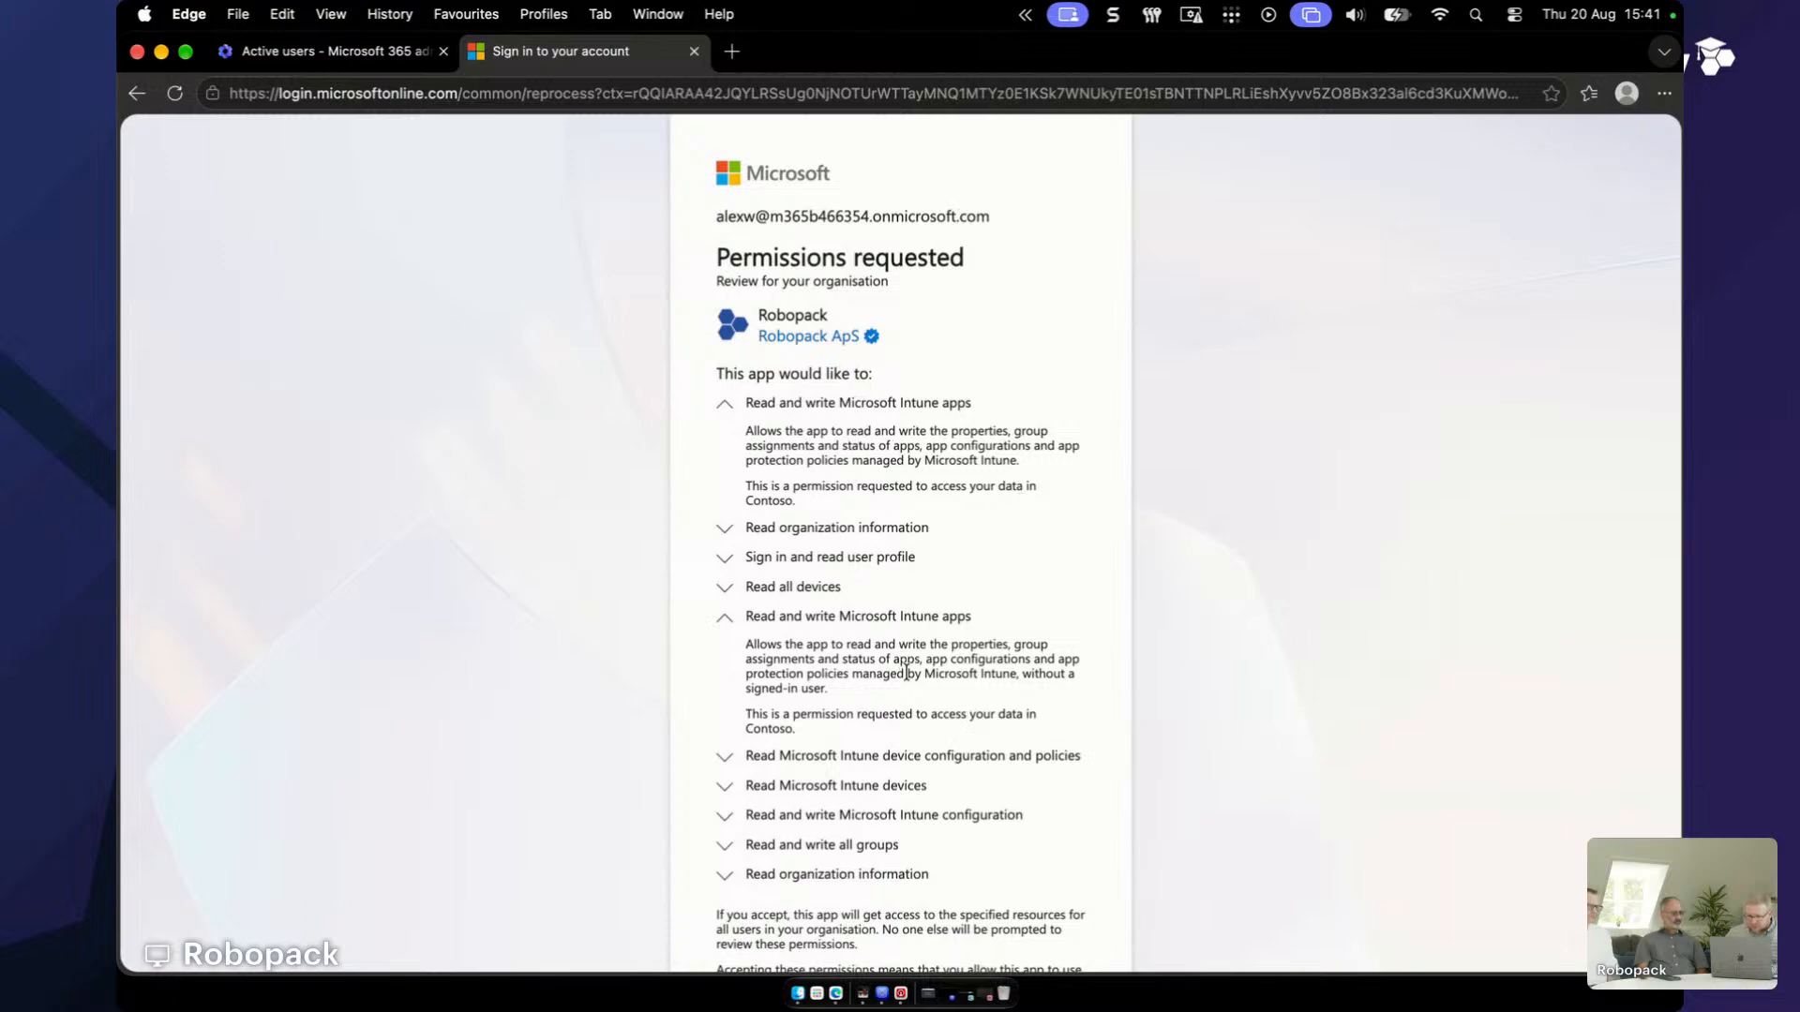
drag(1066, 694, 1022, 675)
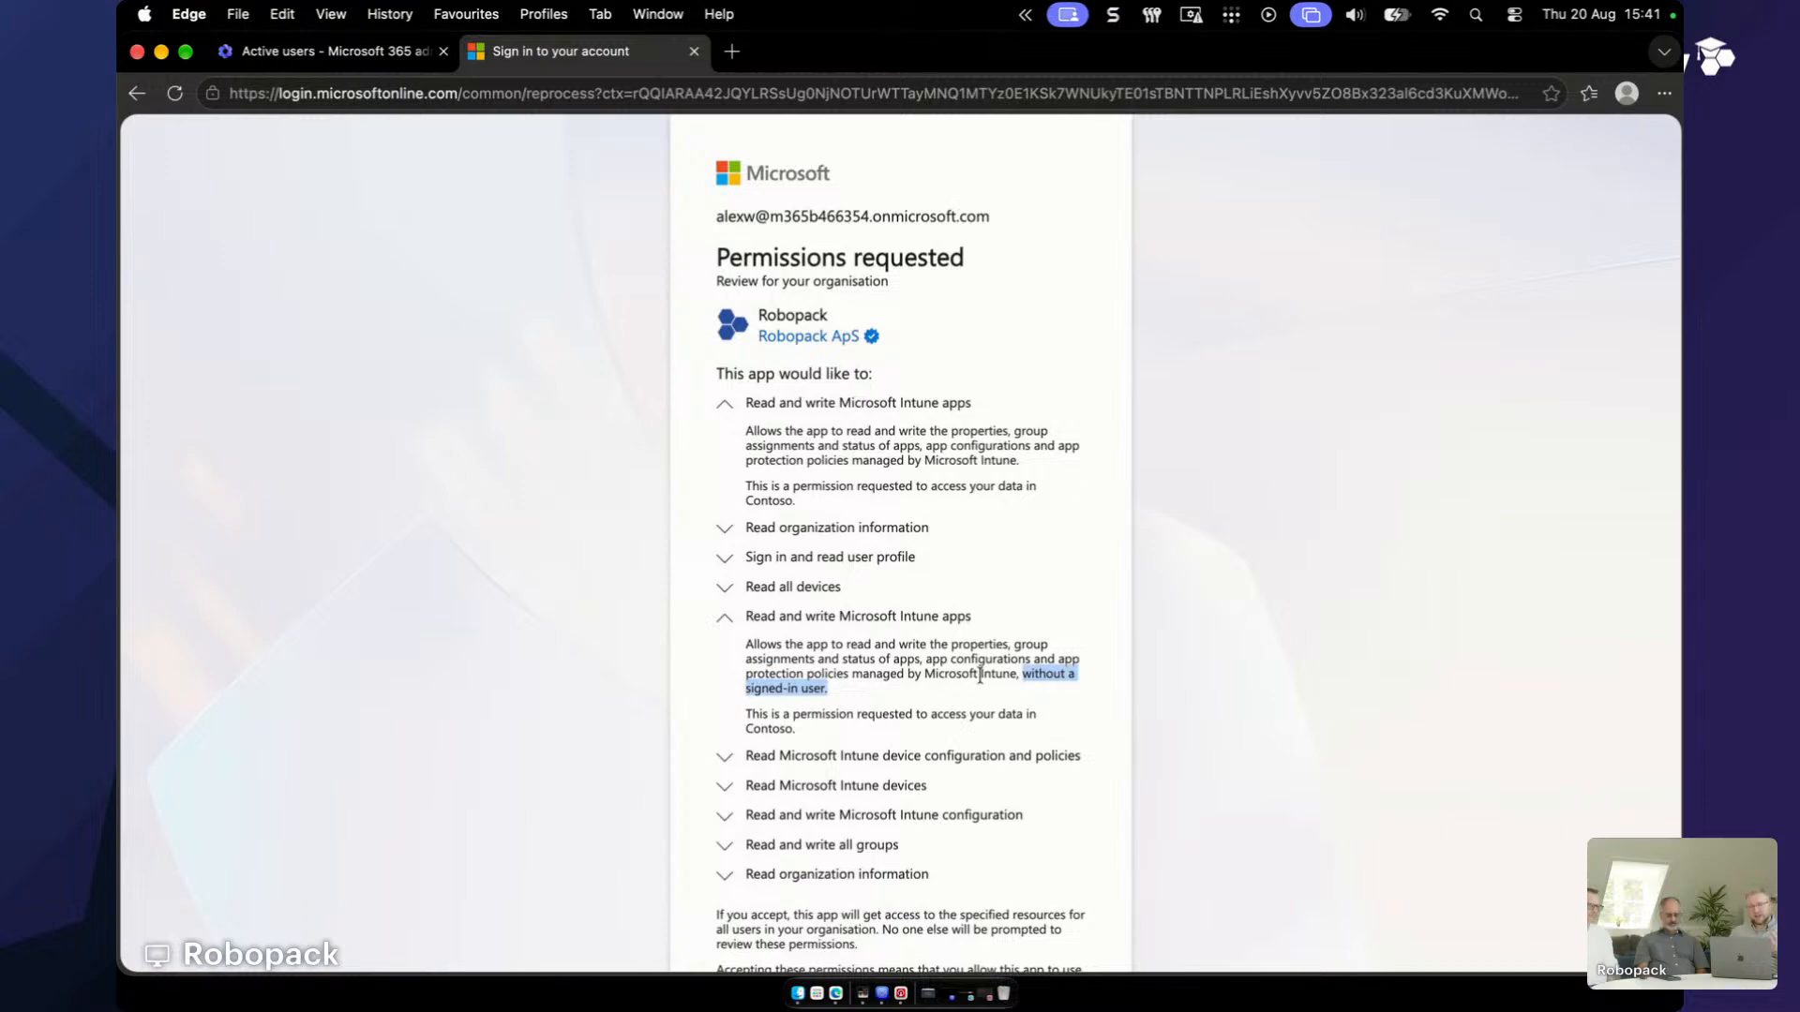
click(910, 649)
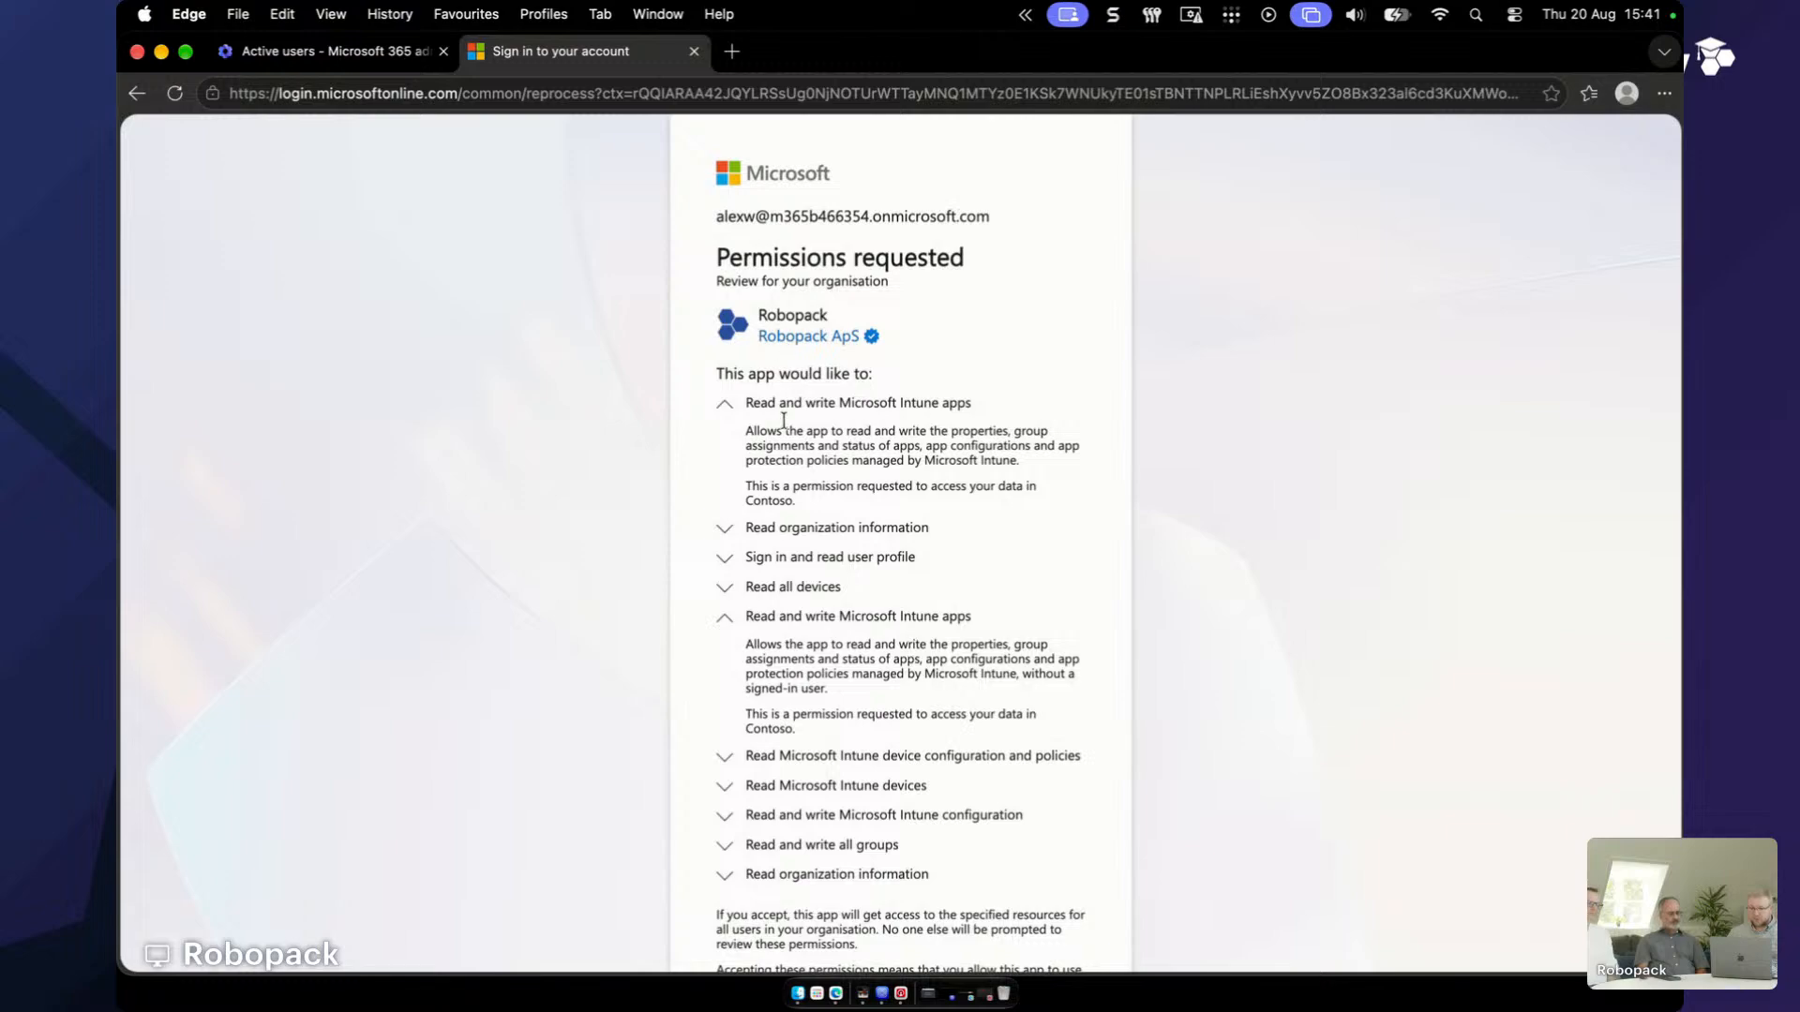
scroll(909, 647, down, 5)
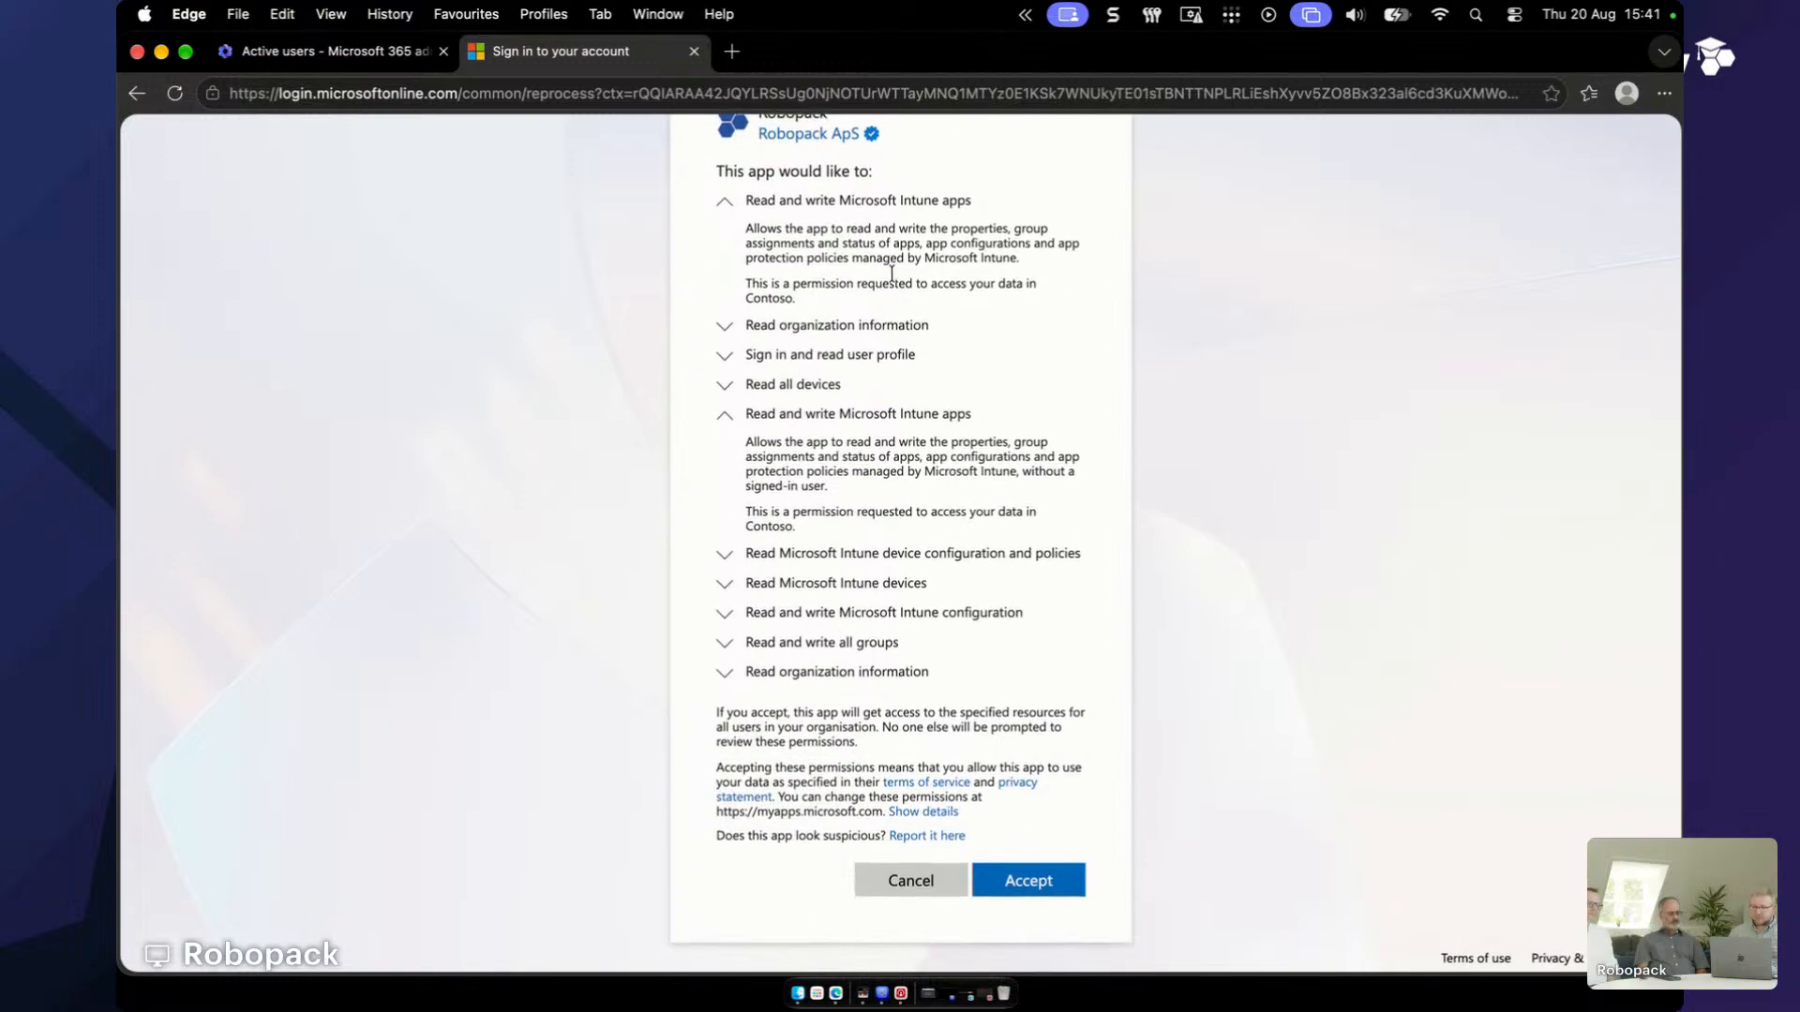
click(790, 416)
click(790, 313)
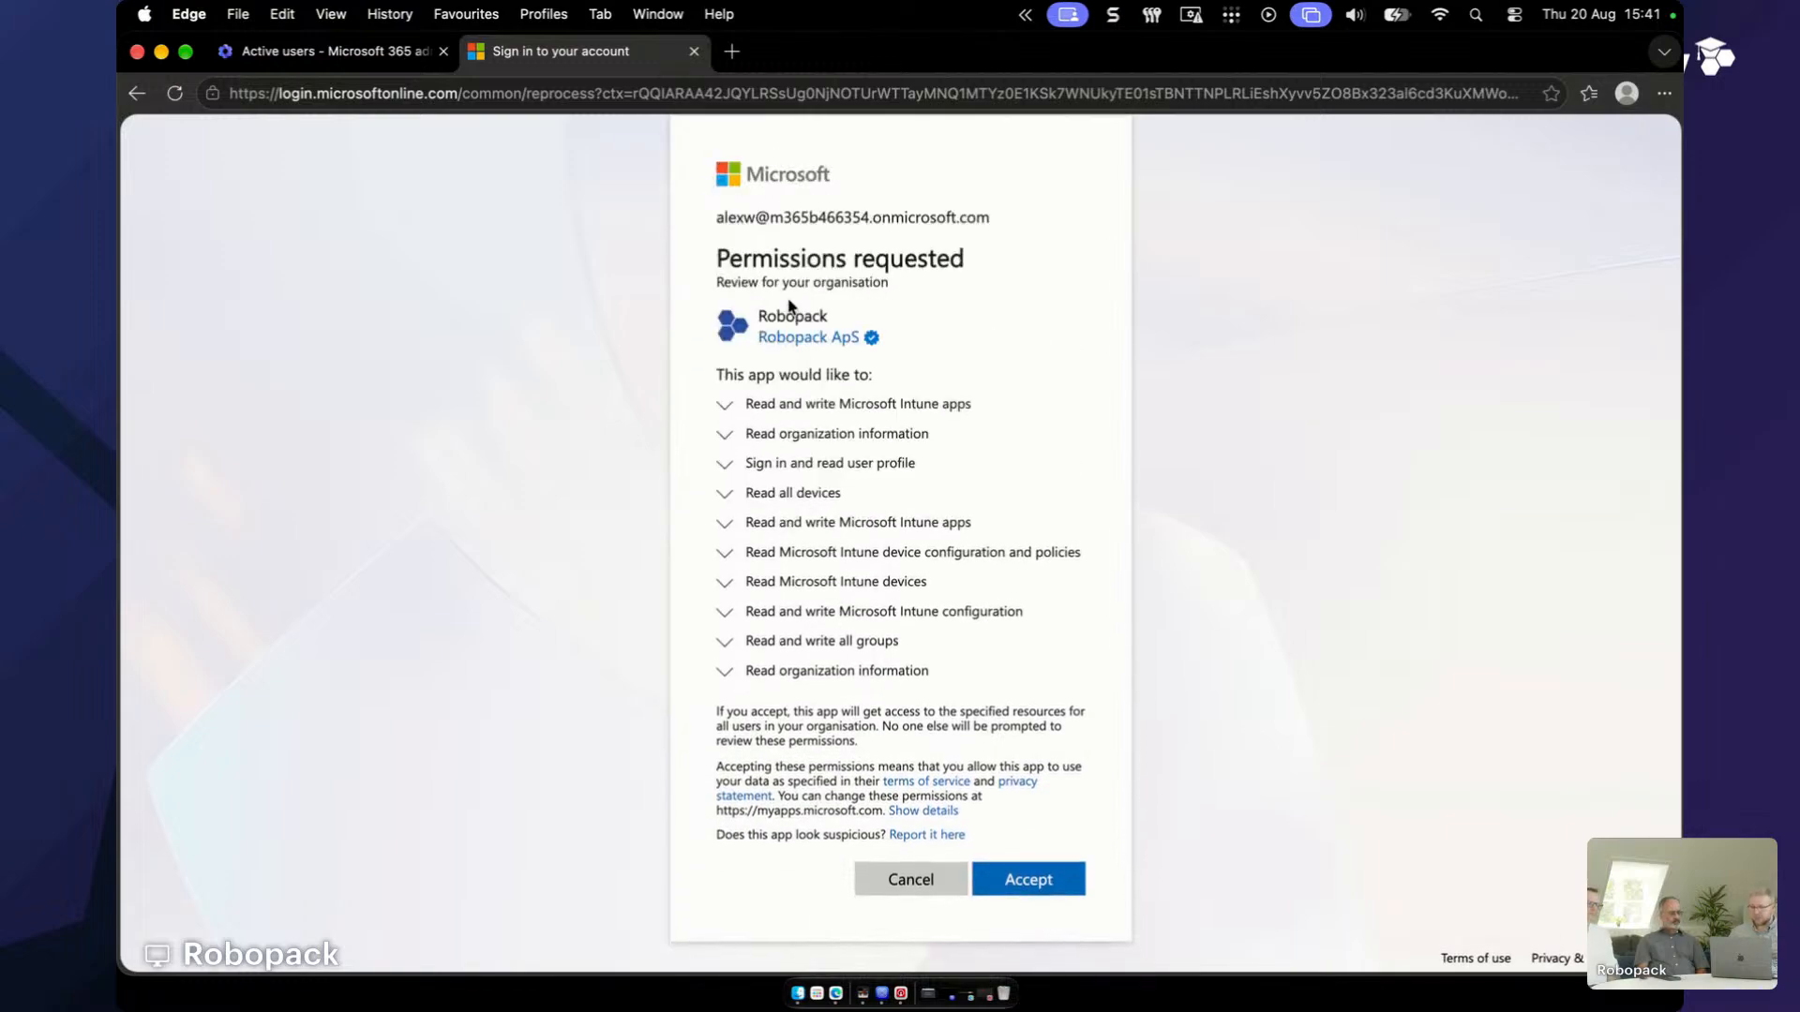
- Accept Robopack's requested Intune permissions, then bring the Restream Studio window forward
click(1055, 881)
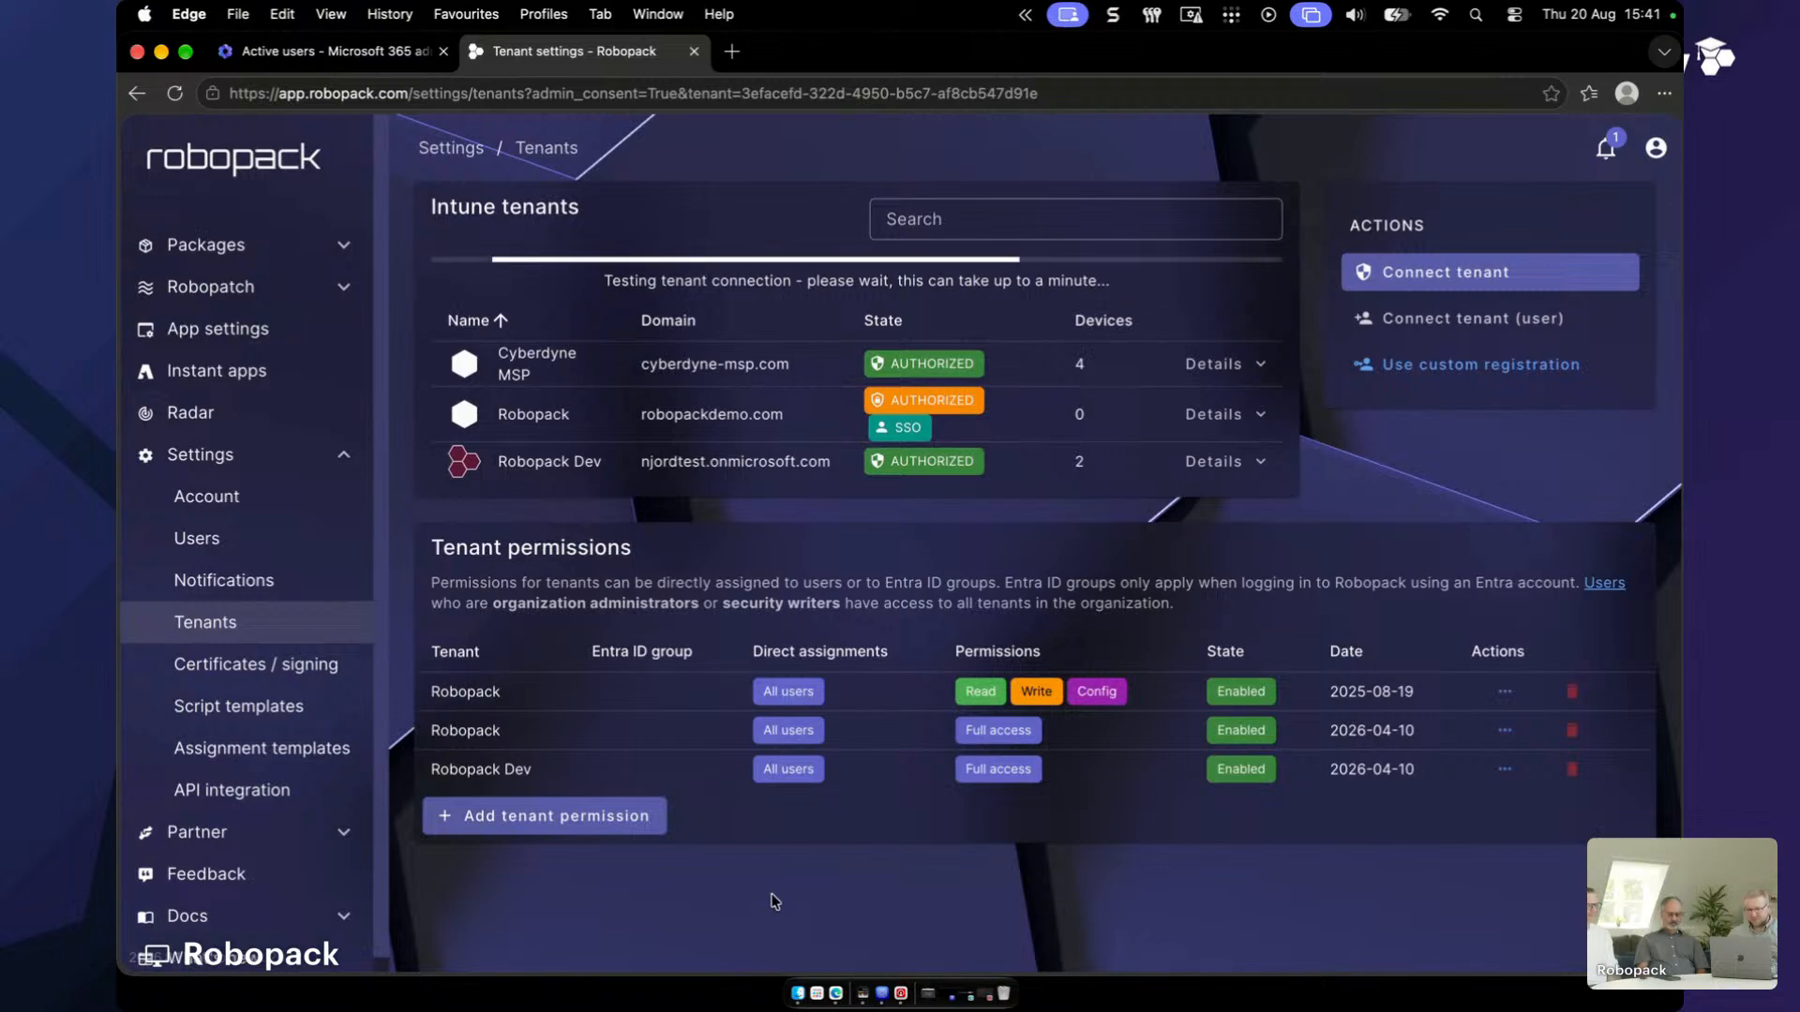
key(ctrl+Up)
click(628, 726)
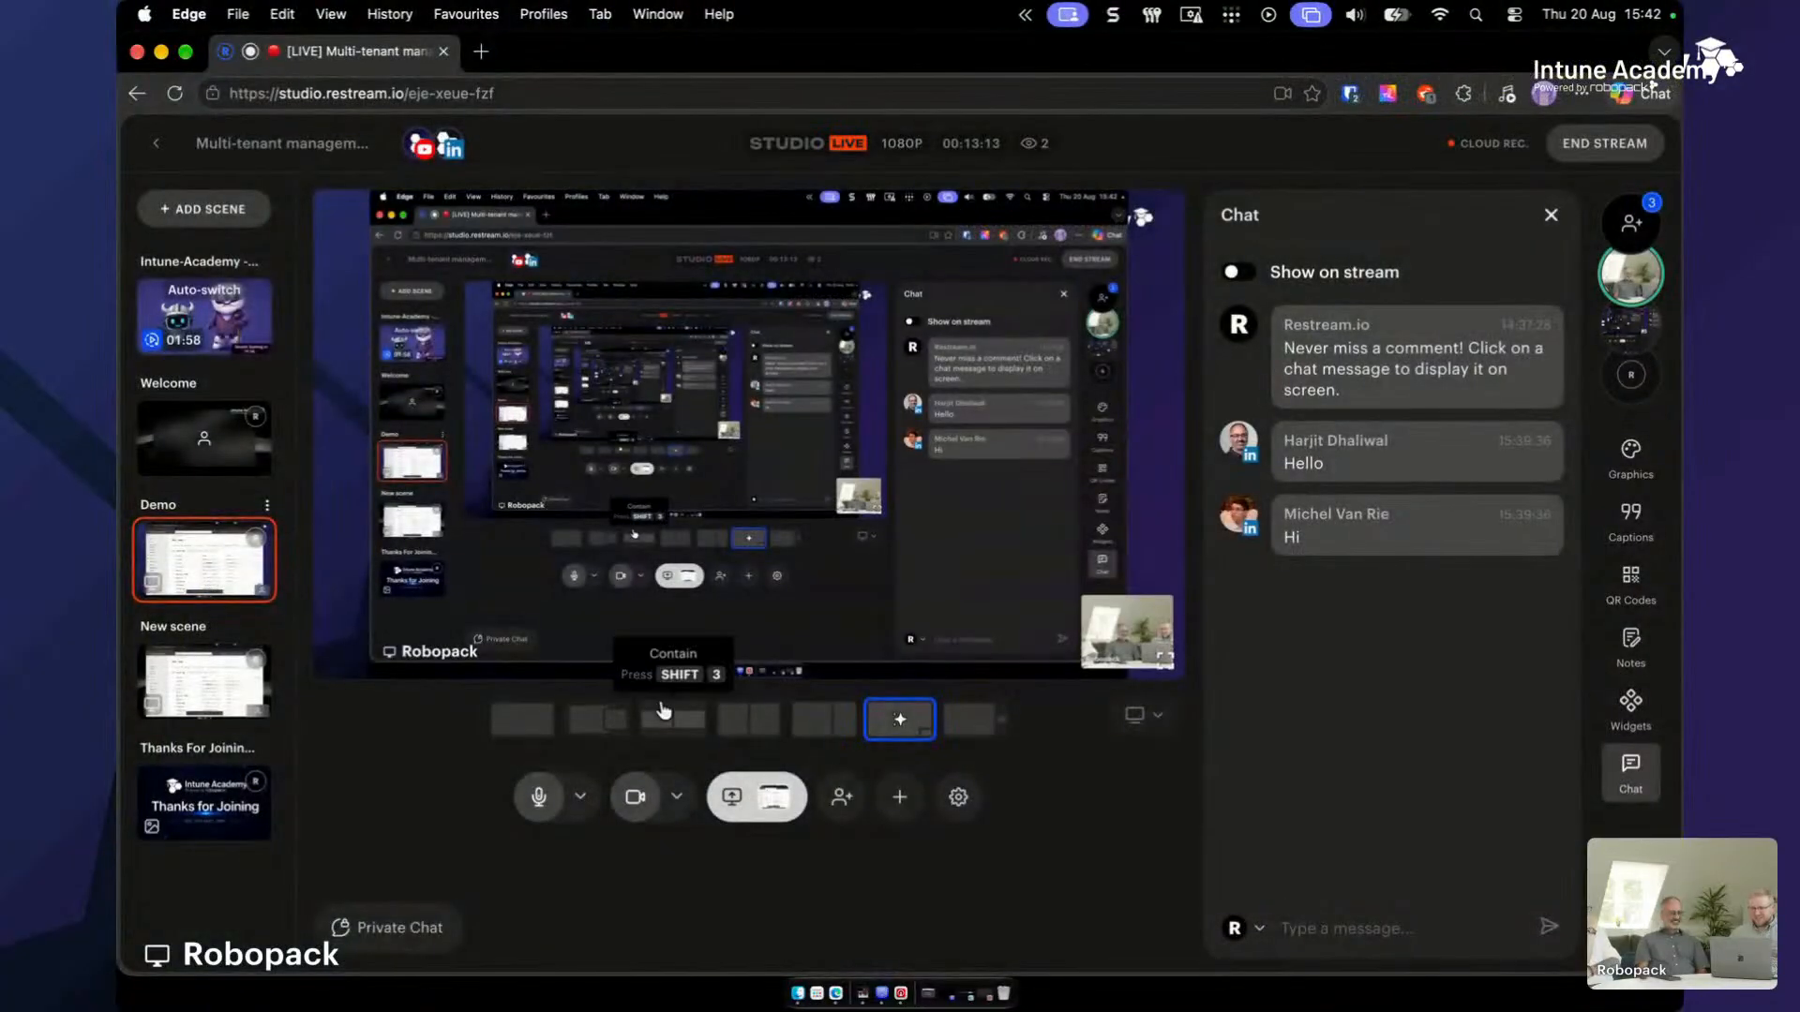
- Switch from Restream Studio back to the Robopack Tenant settings window via Mission Control
key(ctrl+Up)
click(623, 697)
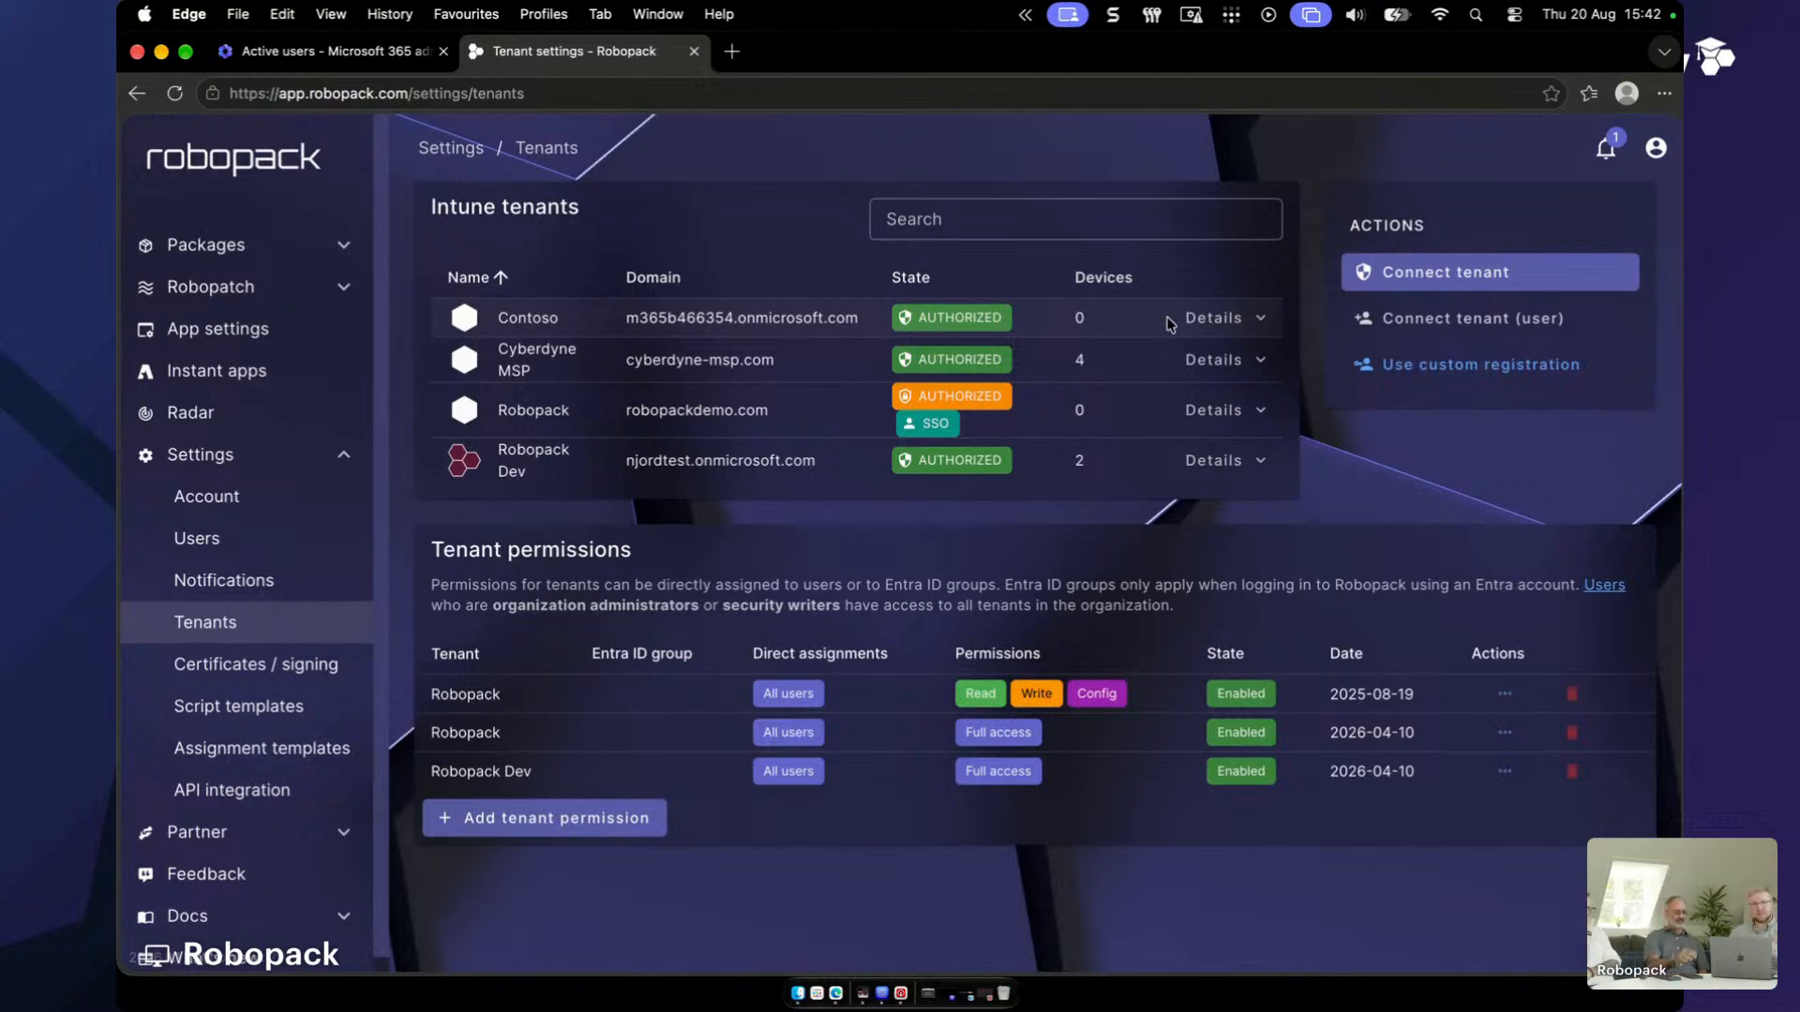
- Expand the Contoso tenant's details to check admin consent and the Enable SSO option
click(1261, 320)
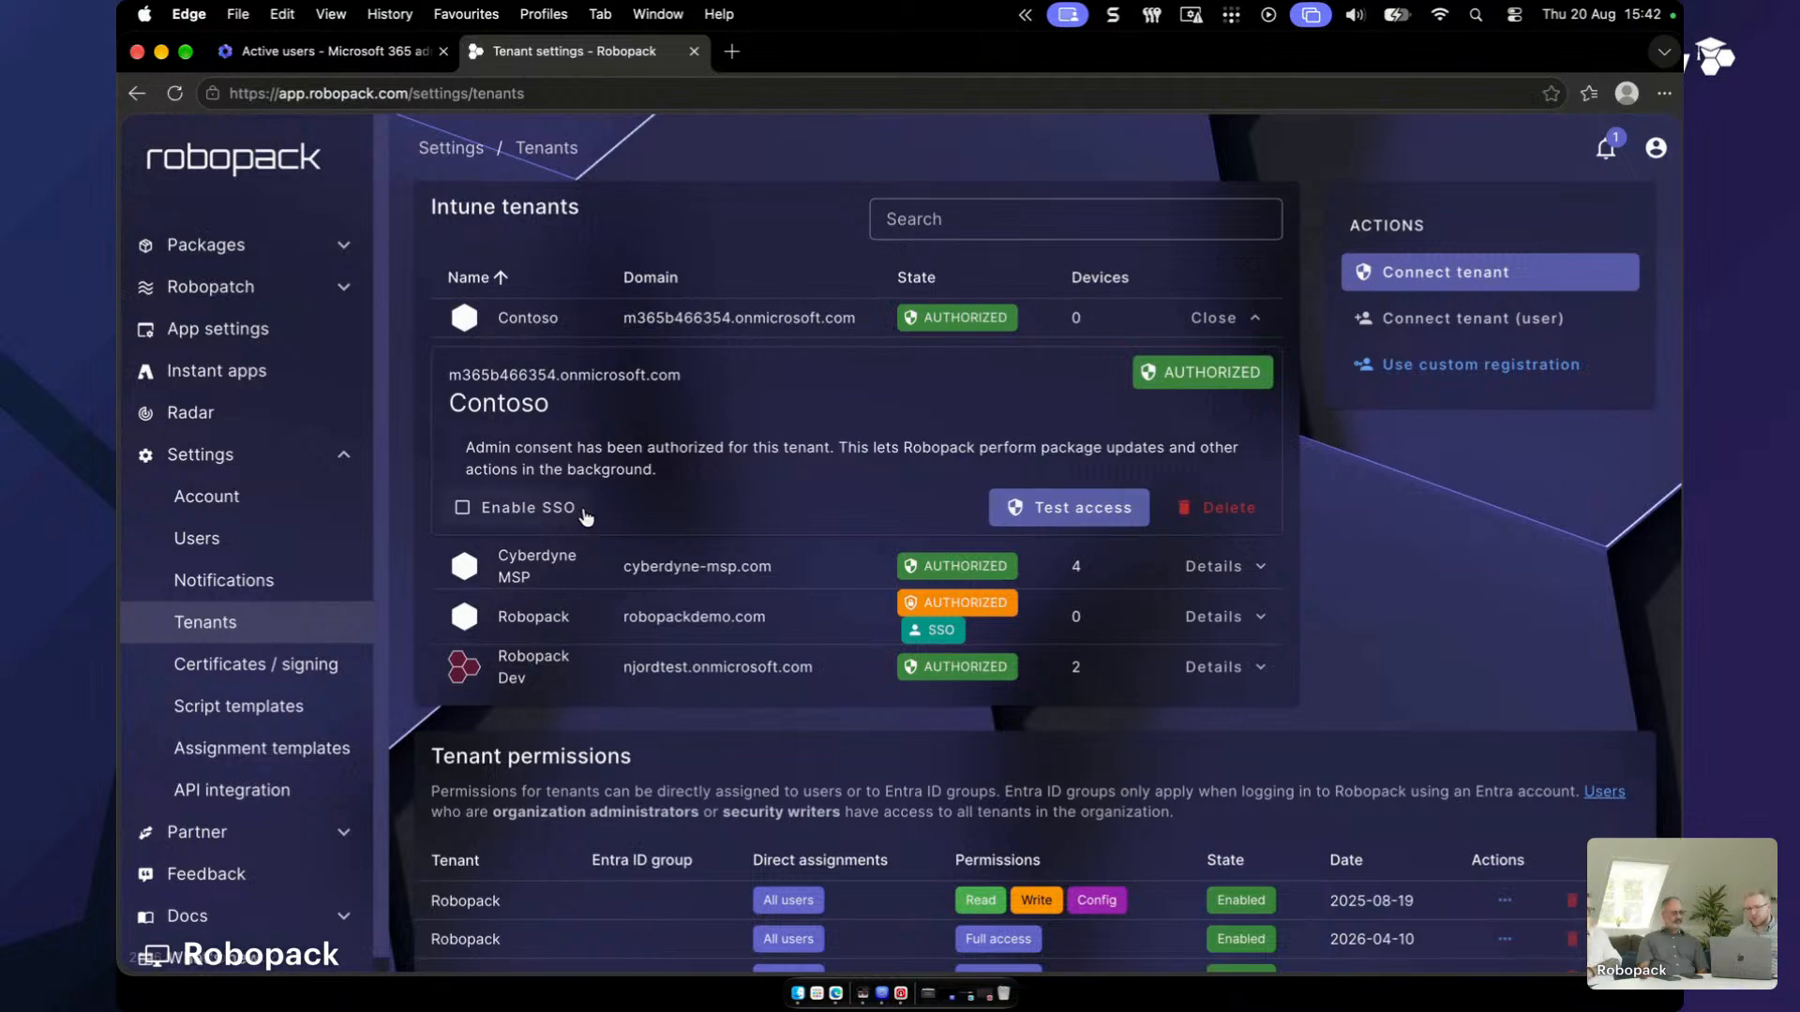
mouse_move(585, 516)
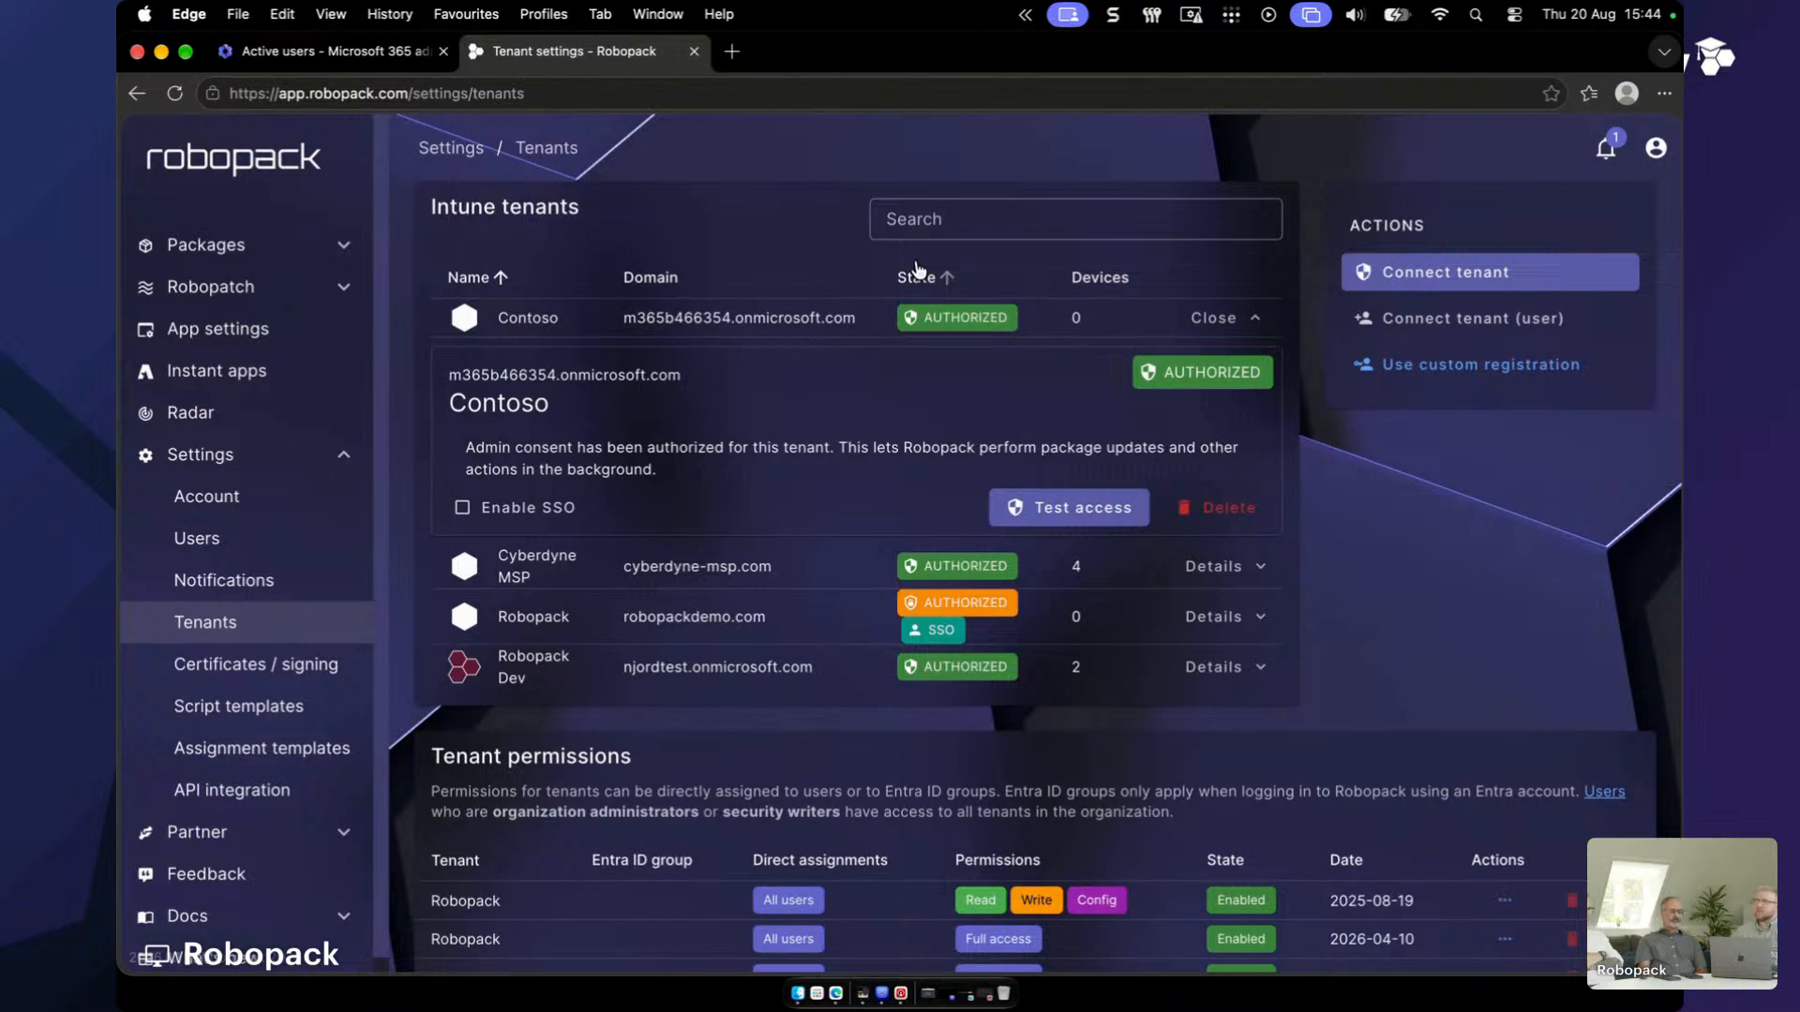
- Scroll the tenants list and expand Partner in the sidebar to show Organizations
scroll(916, 270, down, 2)
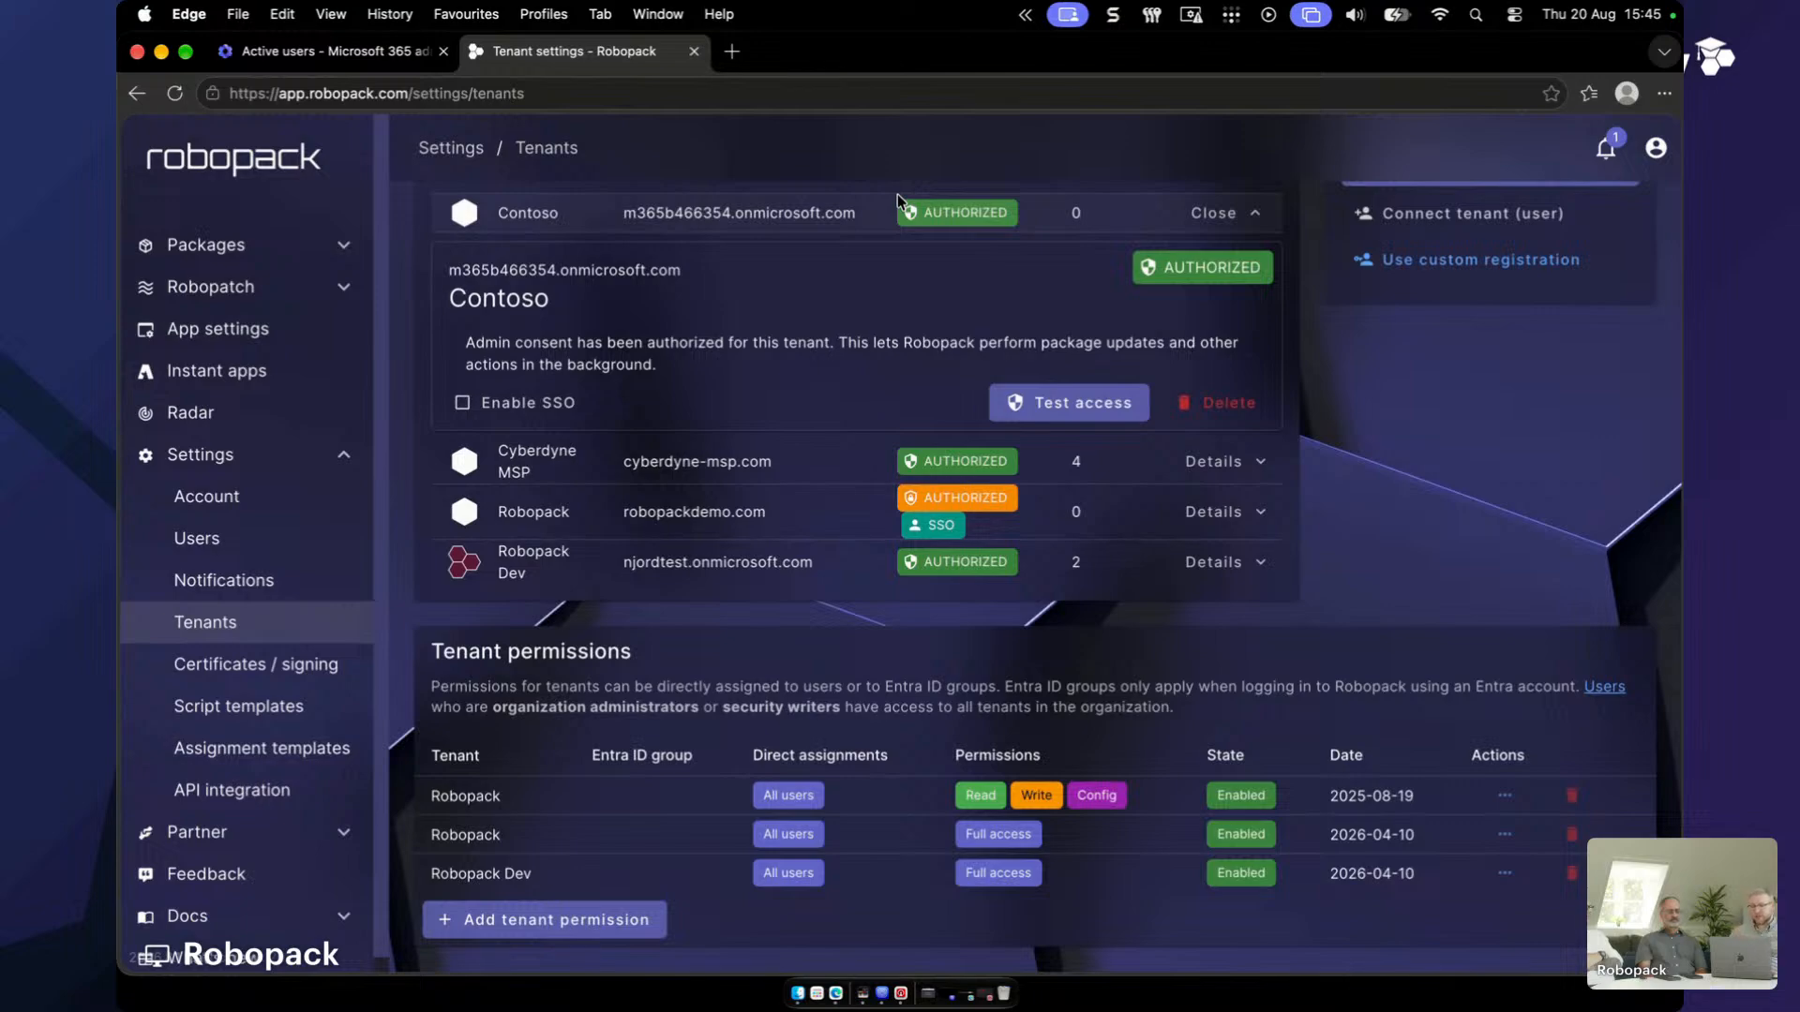
click(305, 833)
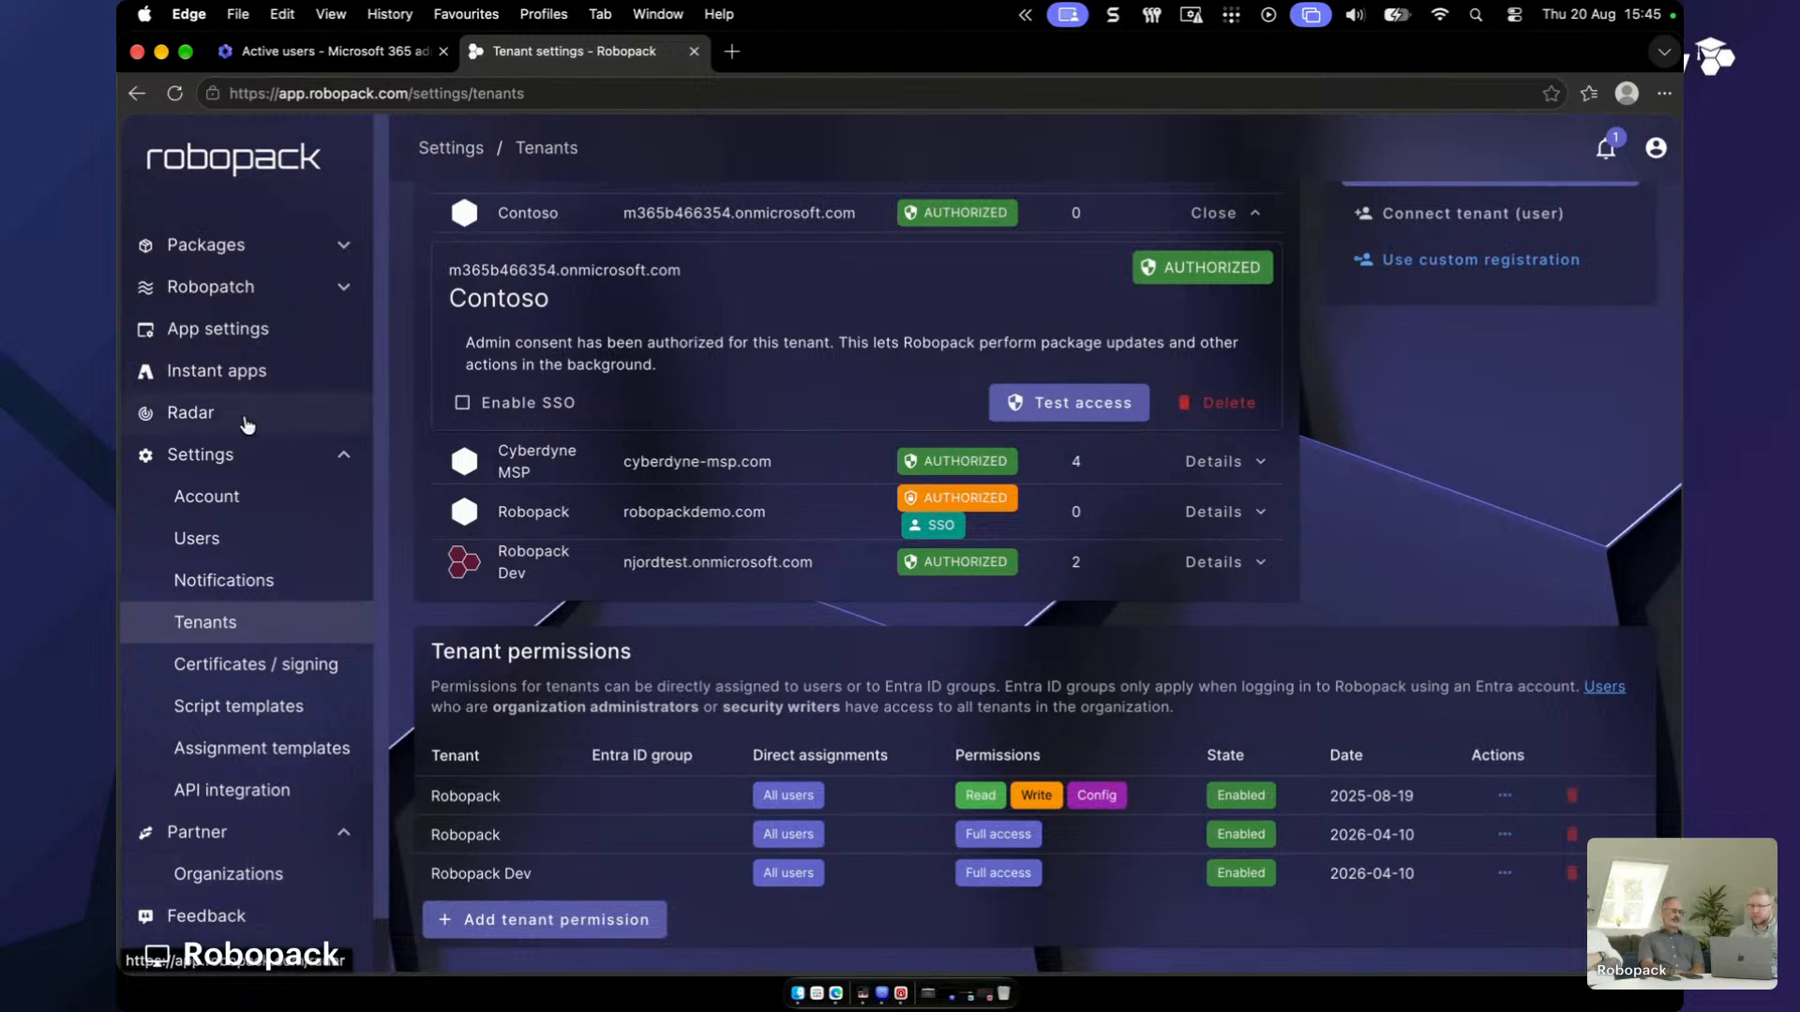
- Go to Robopatch > Patch groups and start adding a new patch group
click(255, 291)
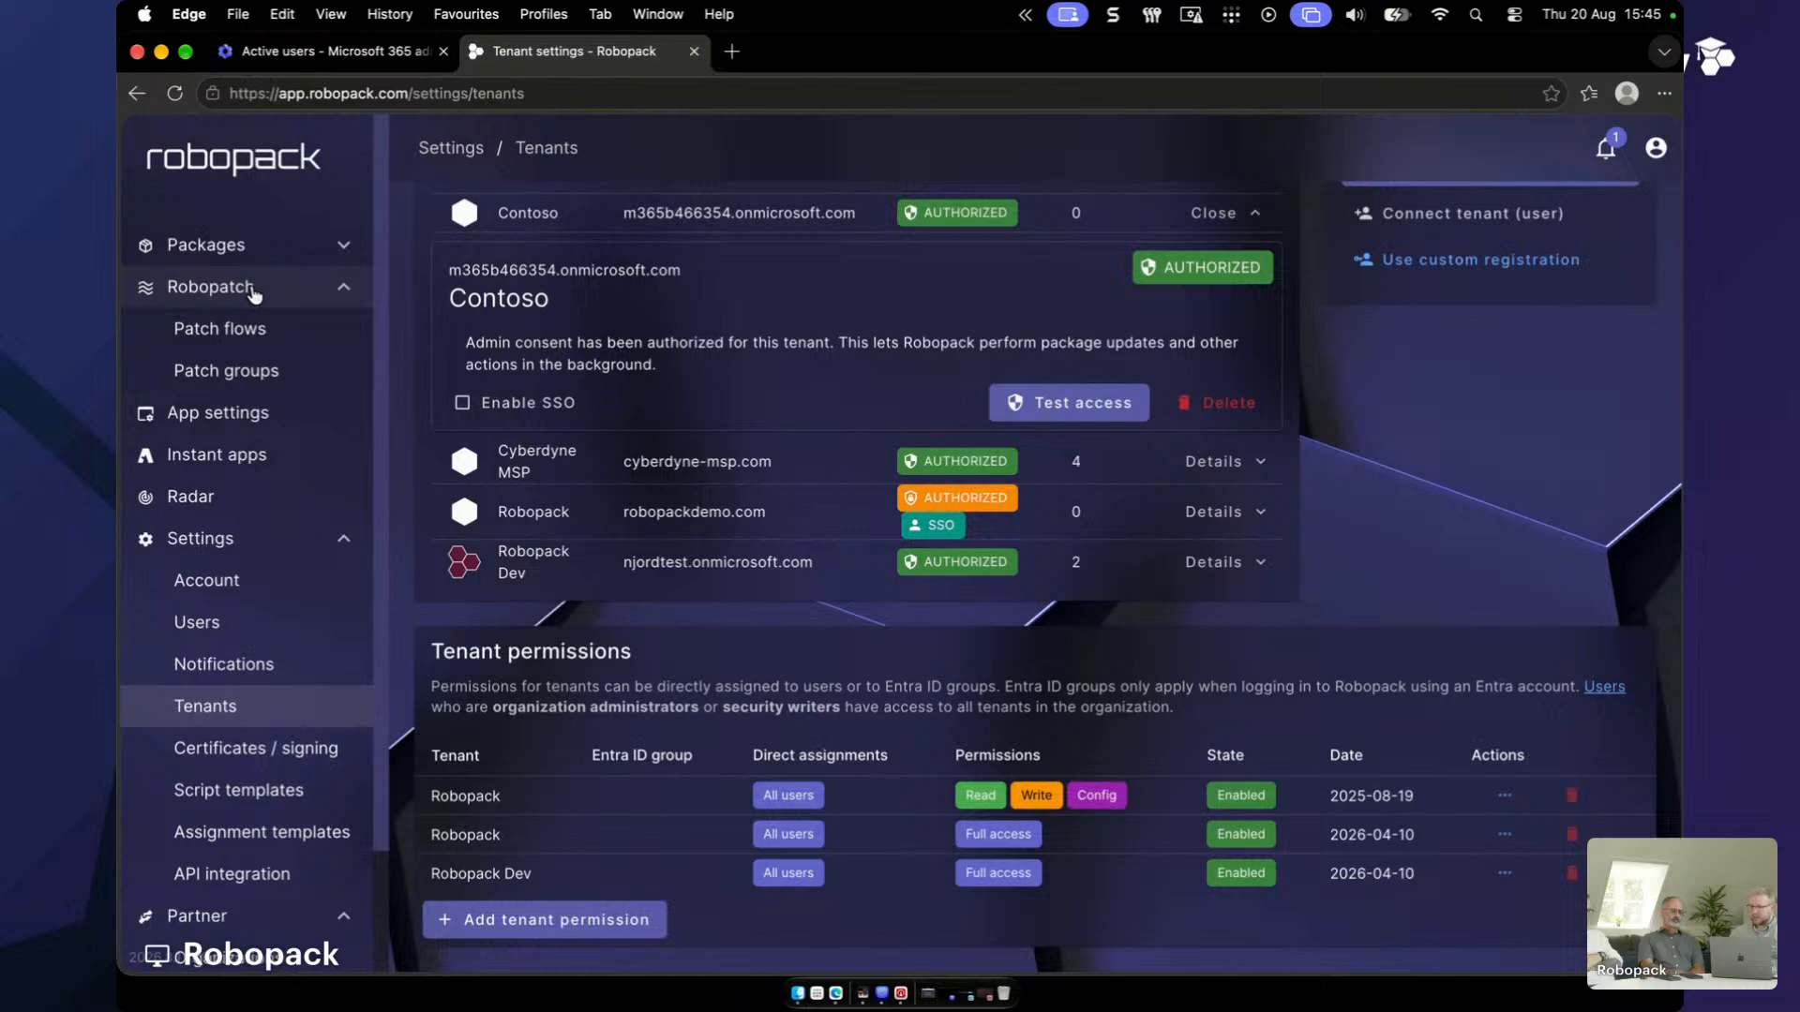
click(246, 371)
scroll(1116, 689, down, 10)
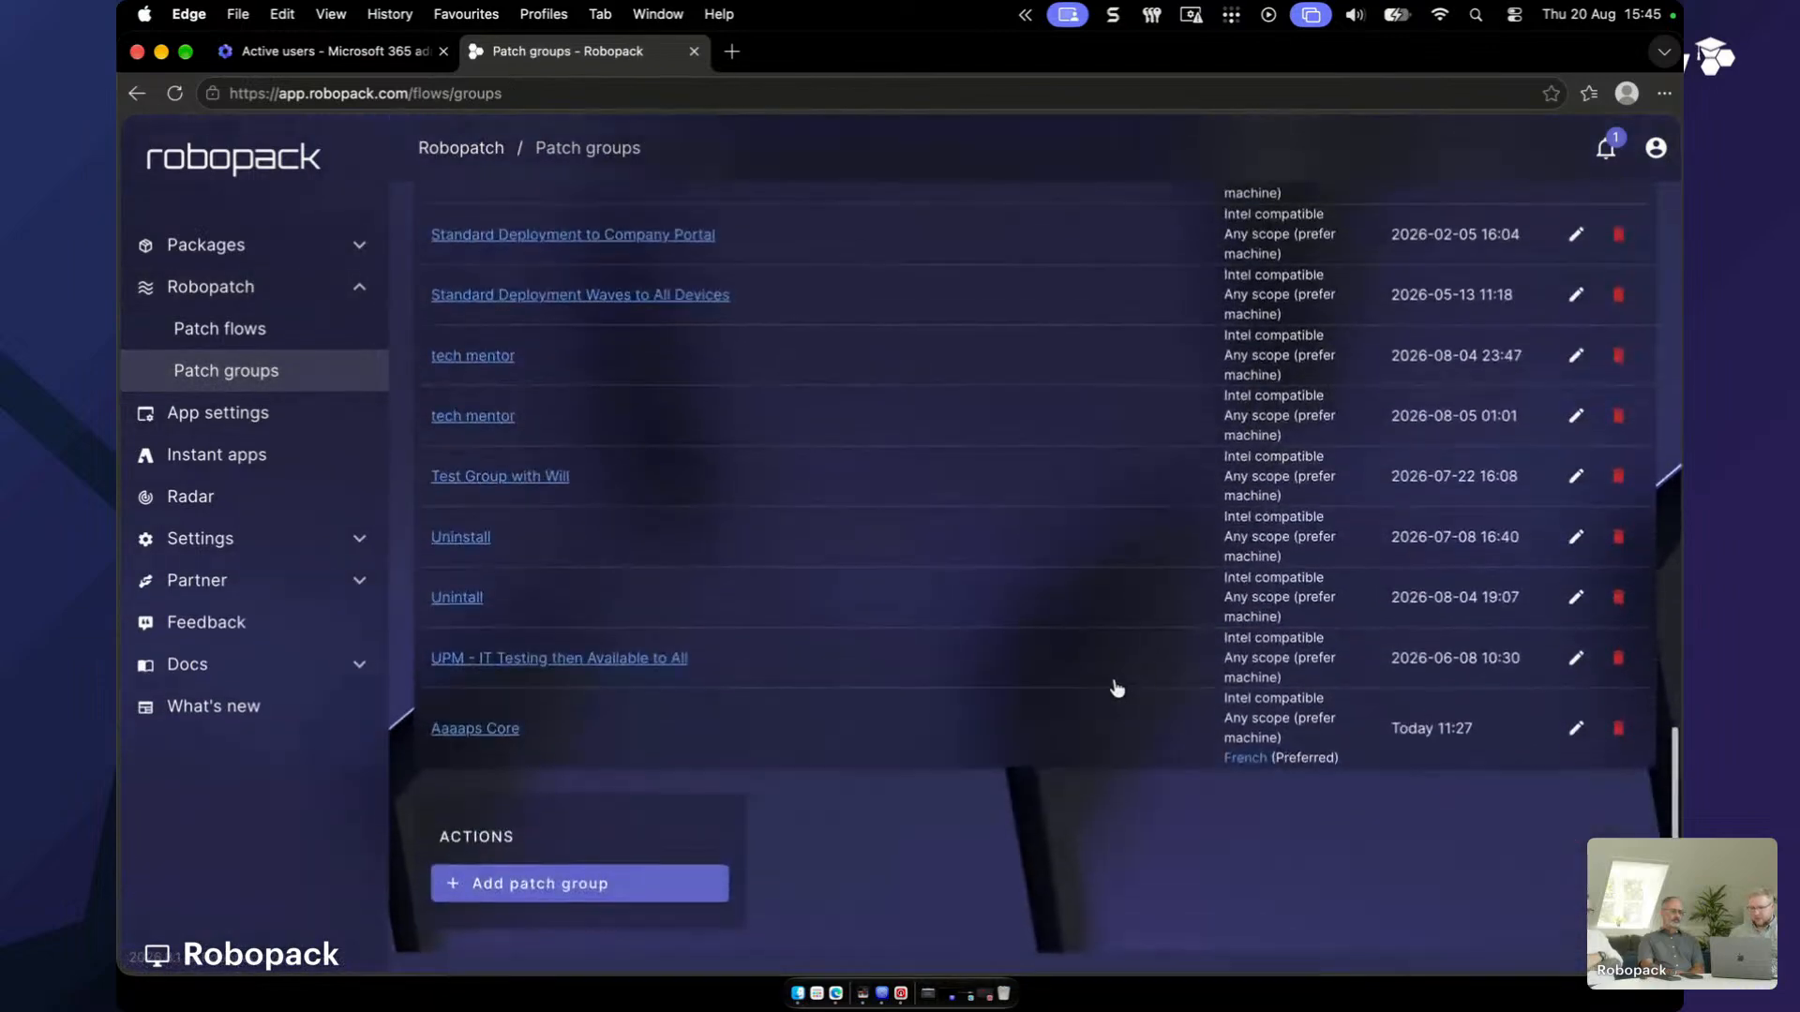
click(525, 914)
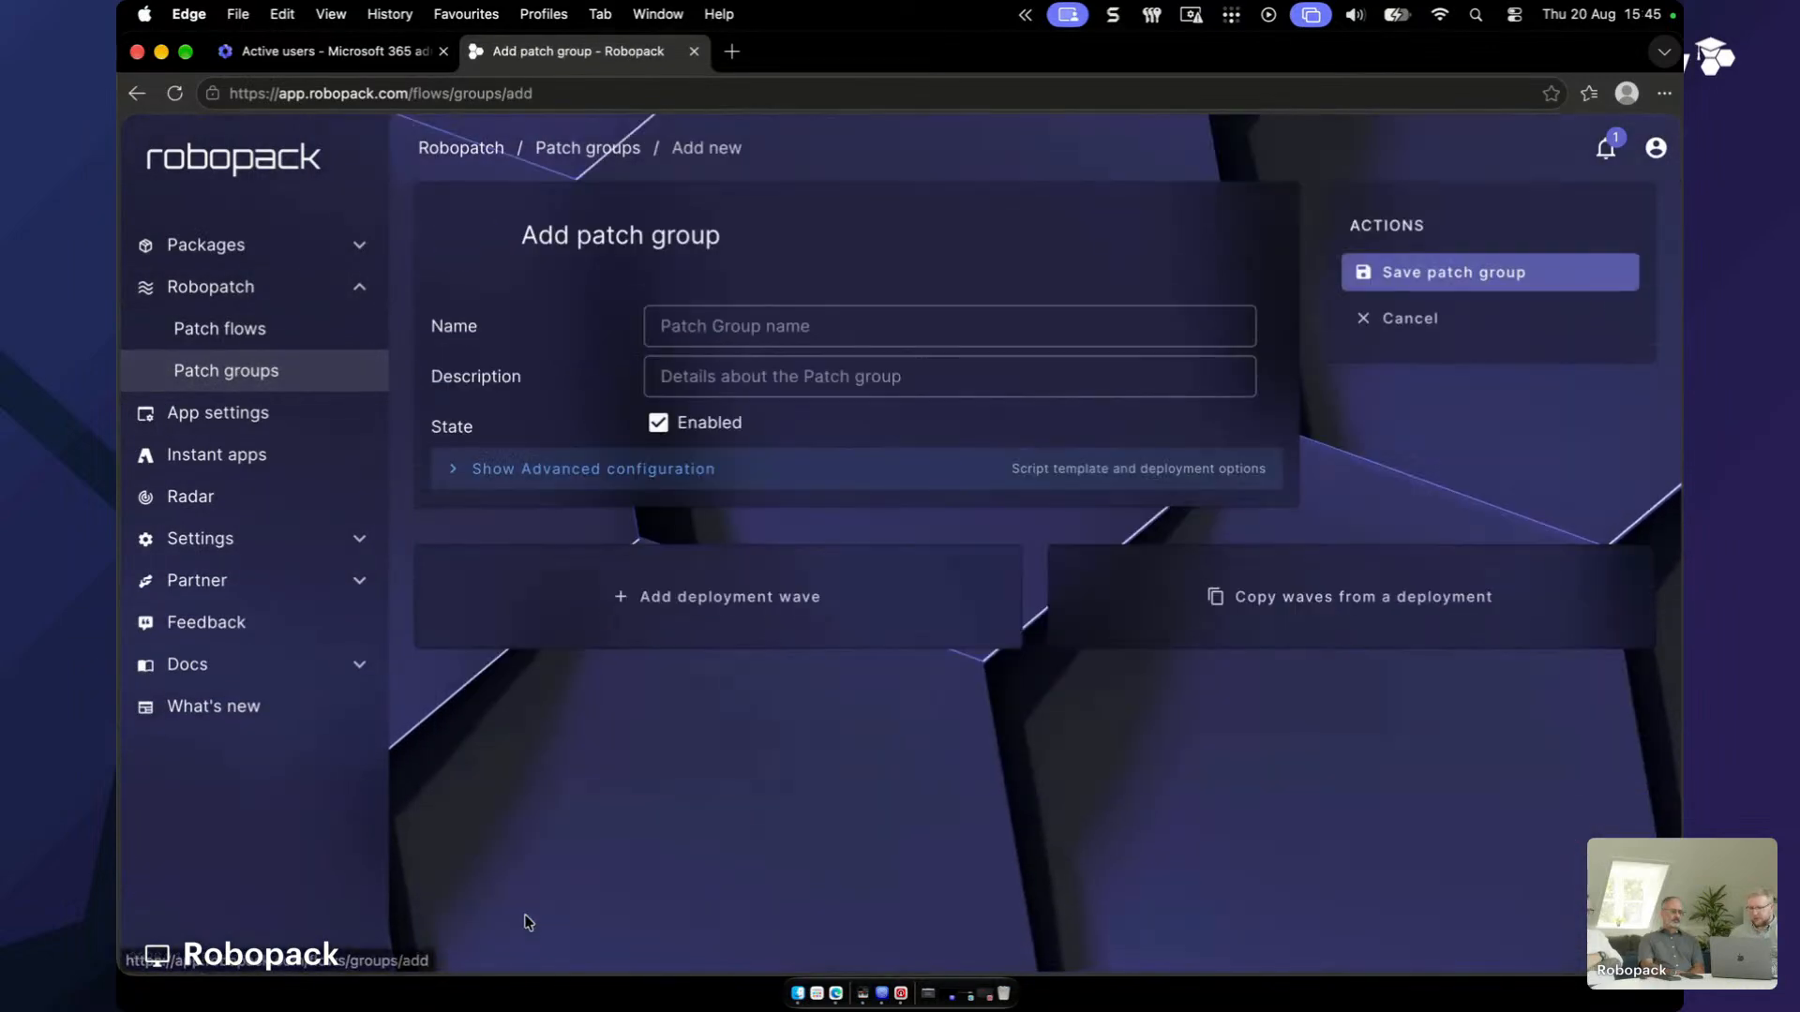
- Name the patch group 'MSP Standard Patching' and add its first deployment wave
click(872, 324)
text(MSP )
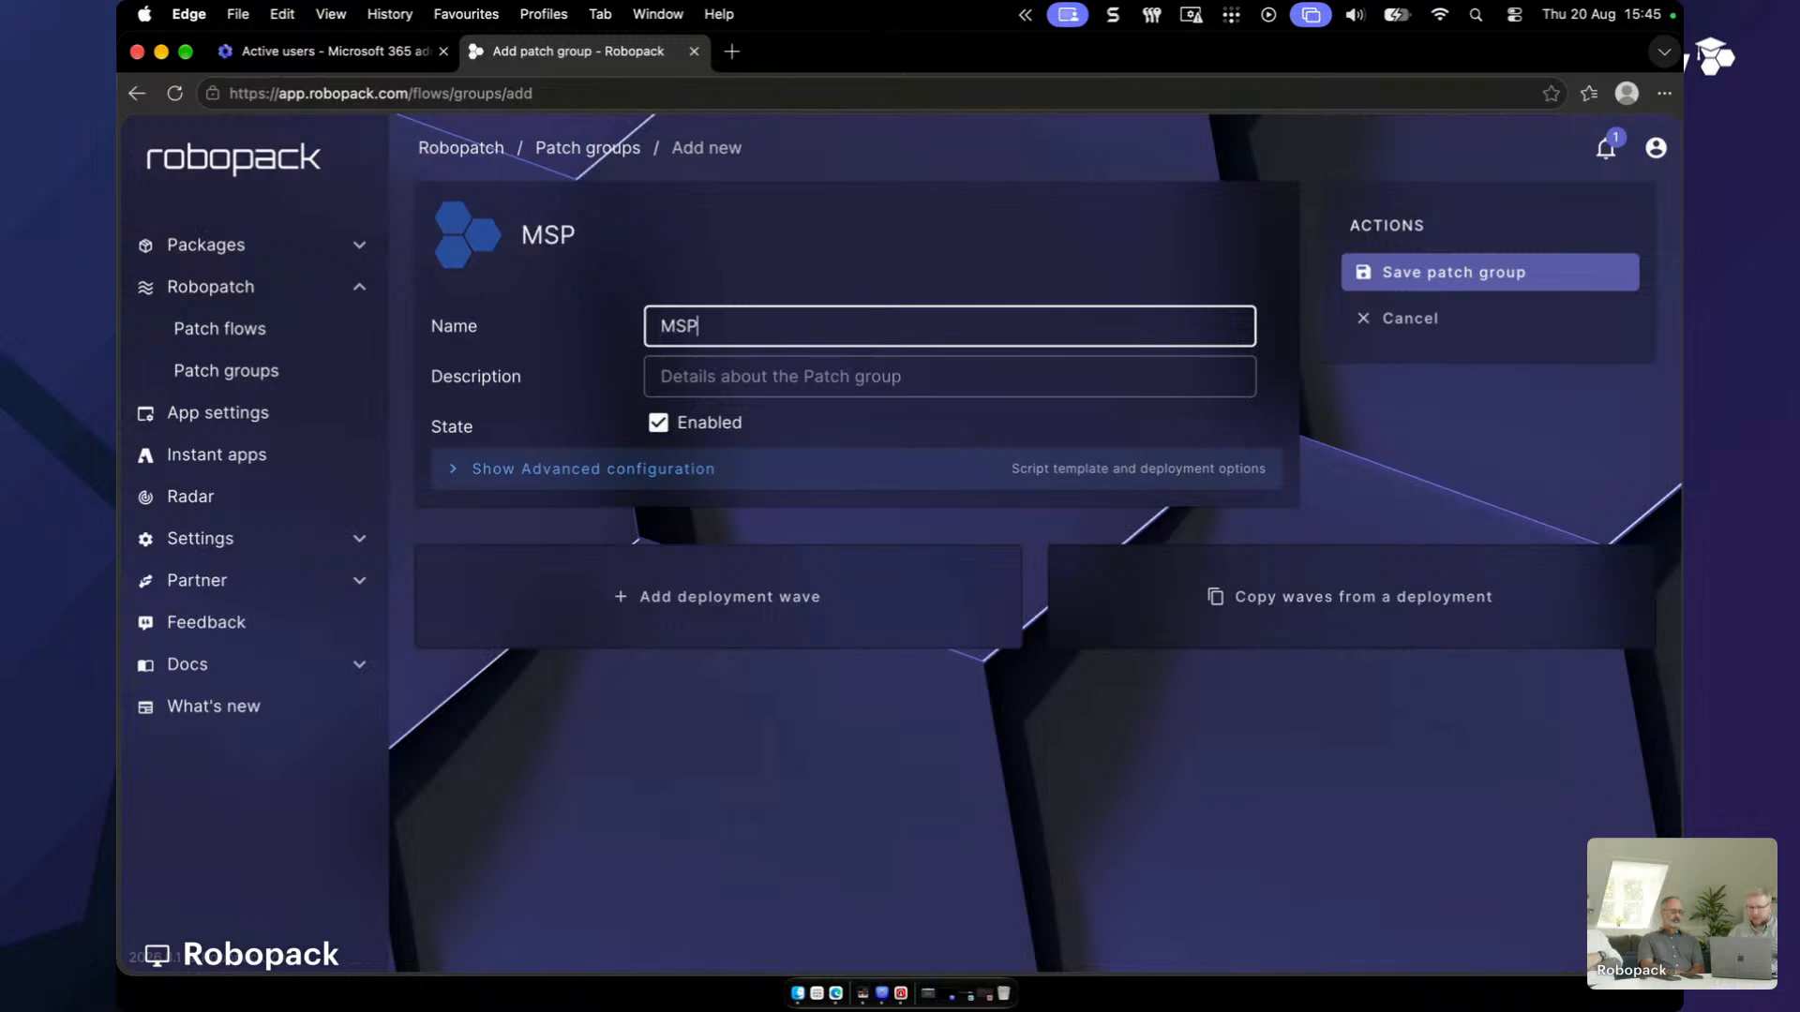
text(Standard Pac)
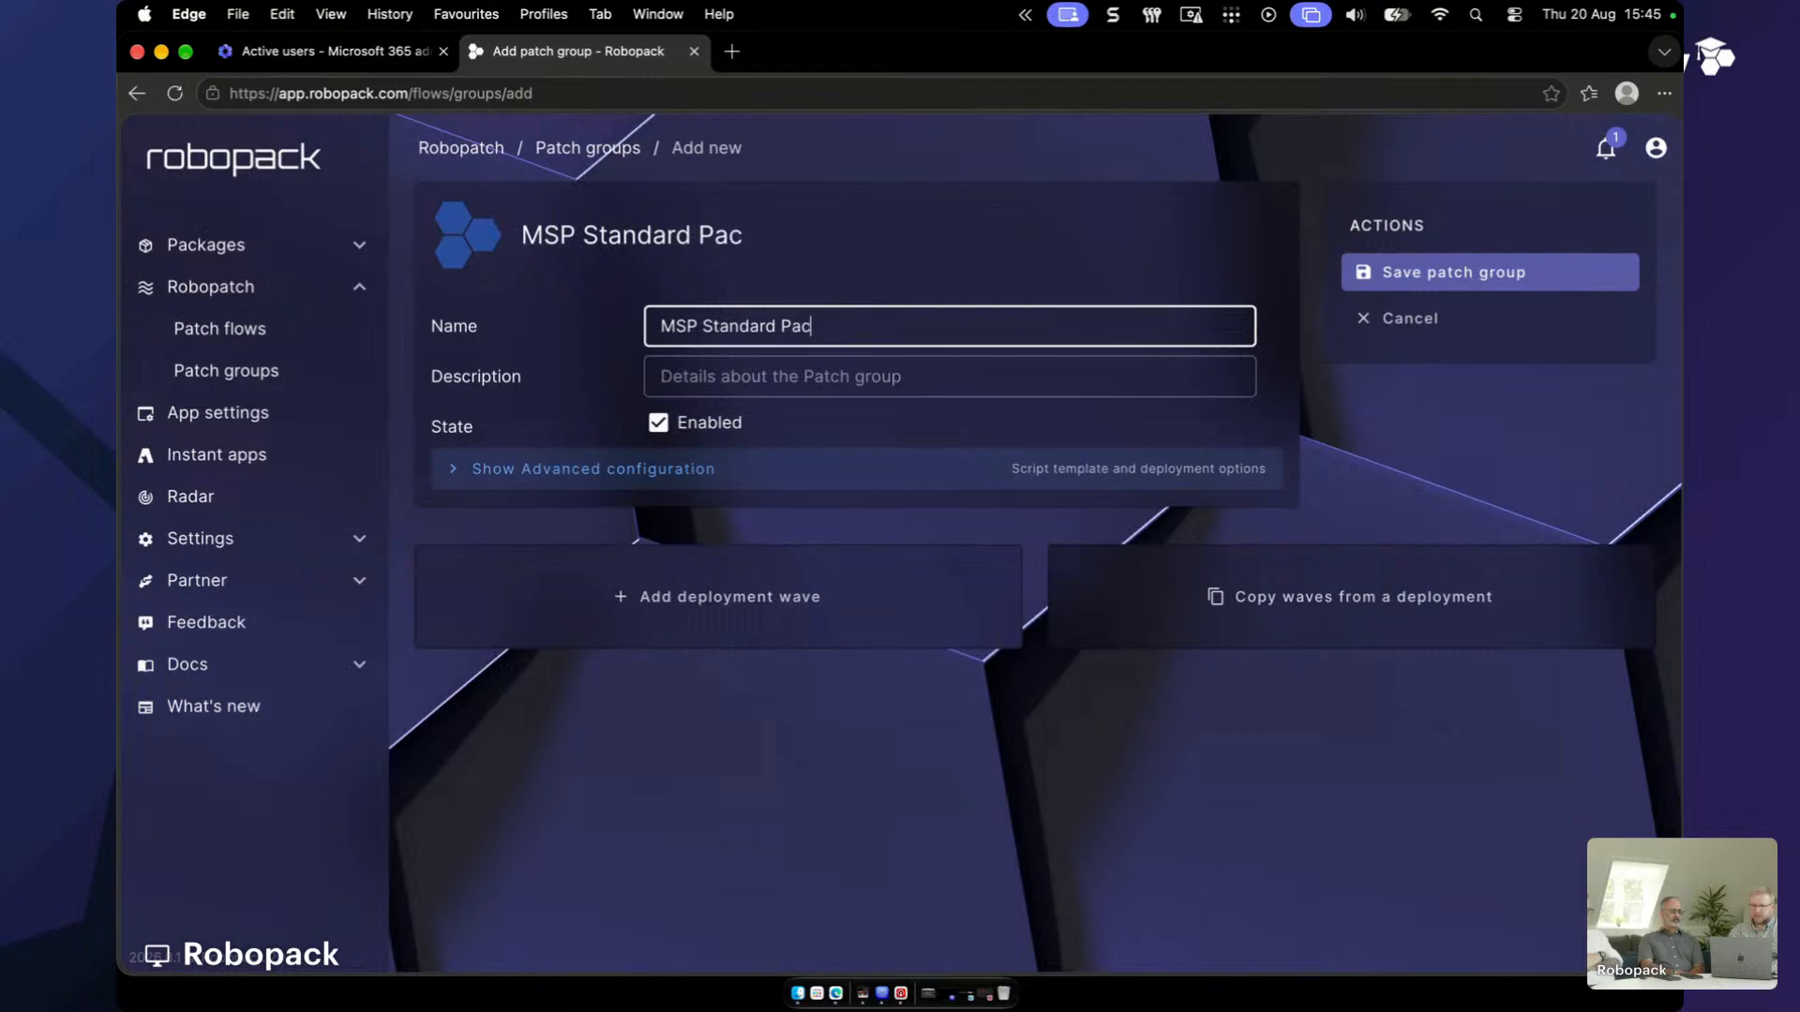
key(BackSpace)
text(tching)
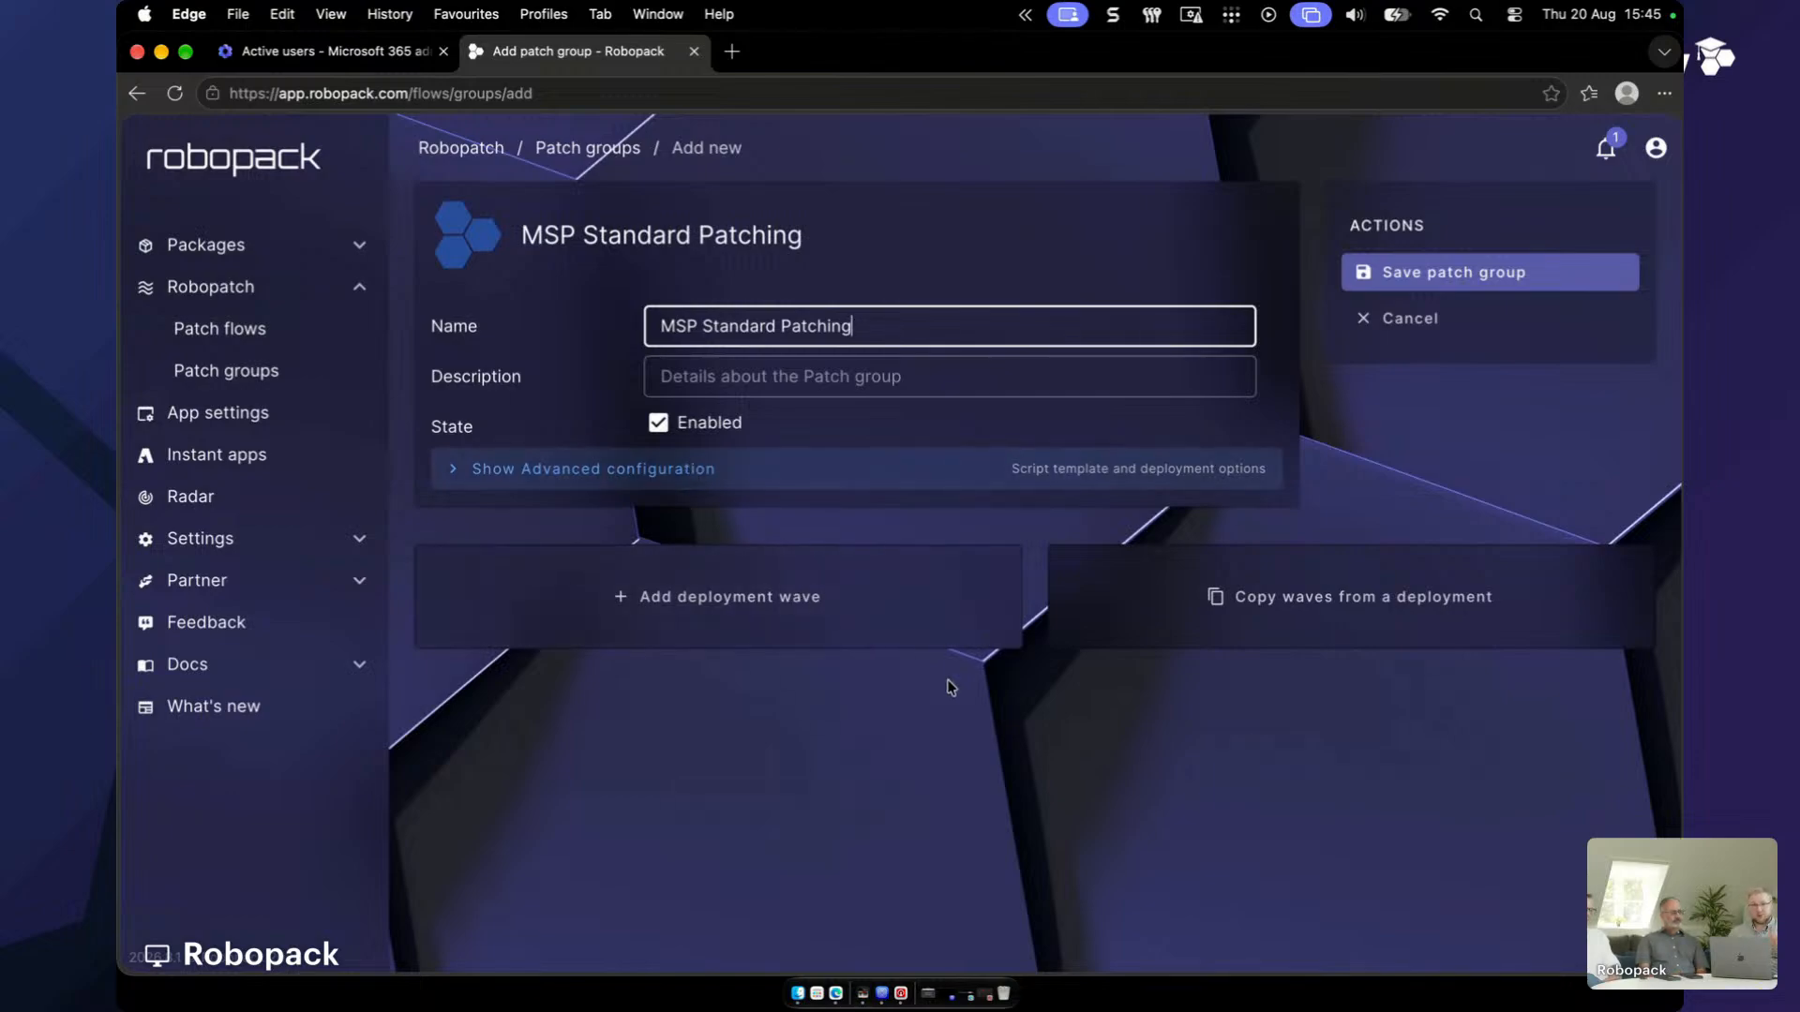
click(684, 633)
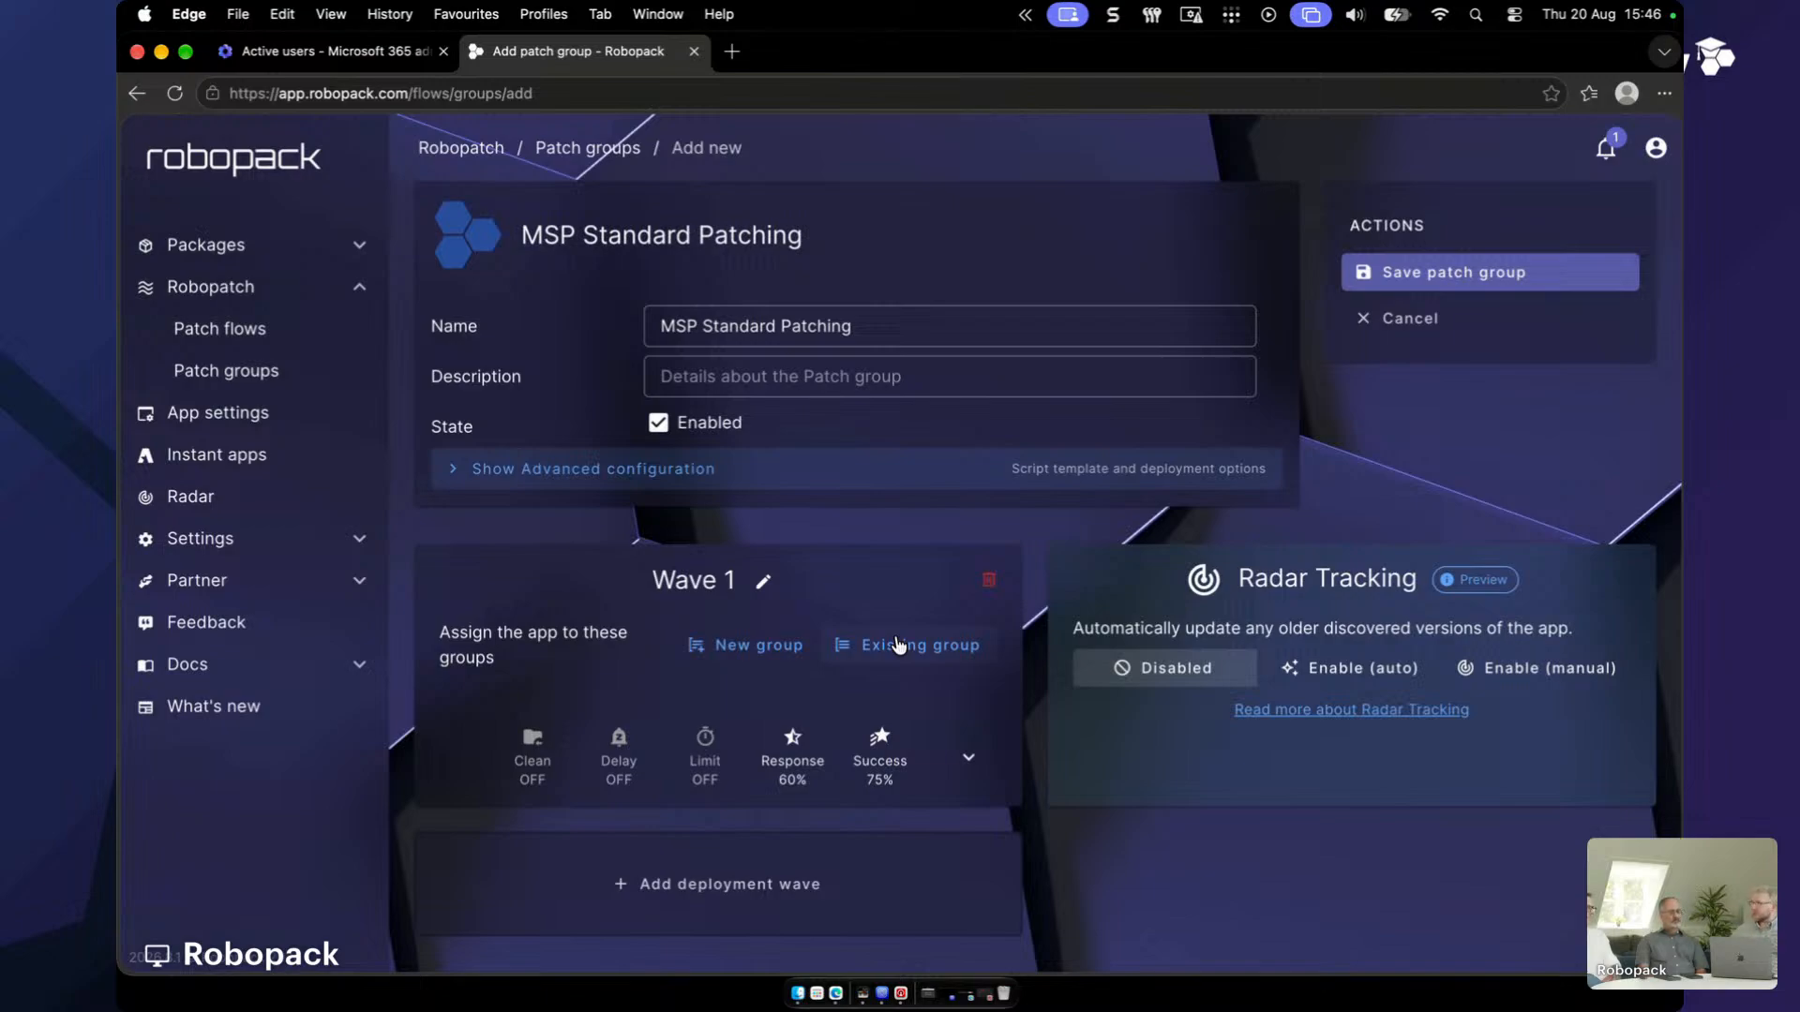
- From the Cyberdyne MSP tenant, add Cyberdyne Virtual Machine Test Devices to Wave 1 as required
click(896, 644)
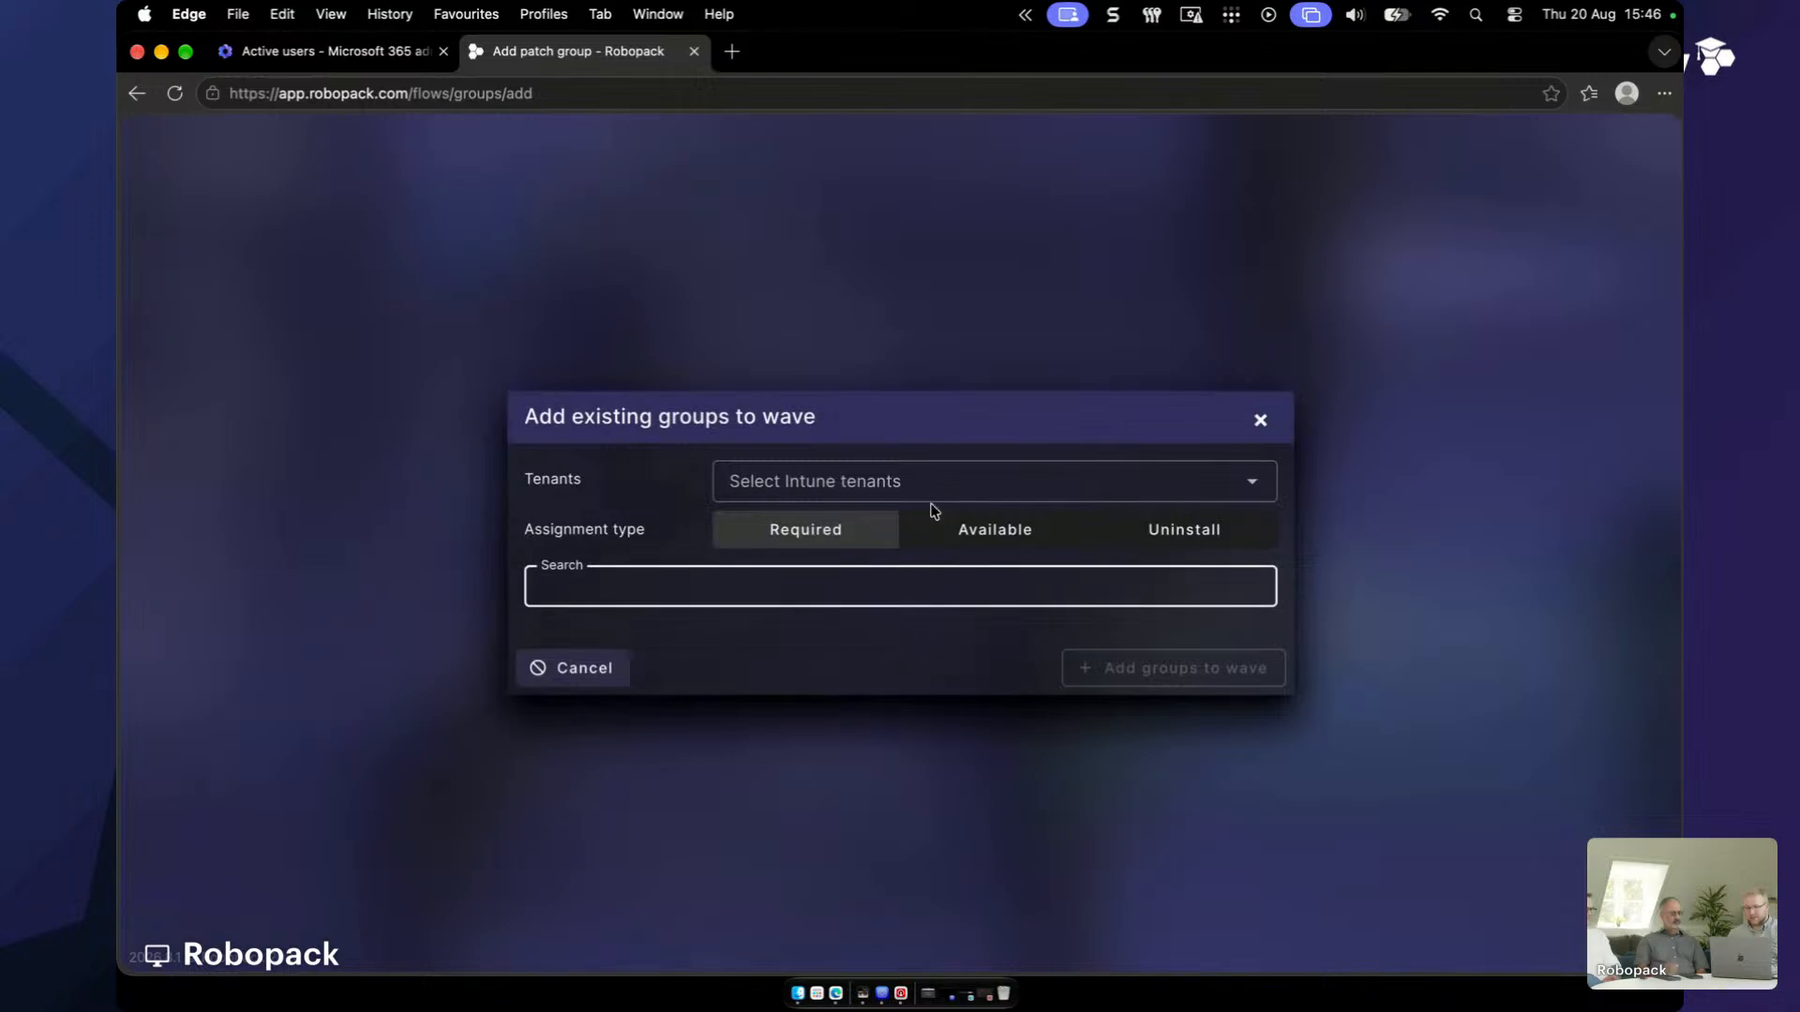
click(933, 497)
click(941, 641)
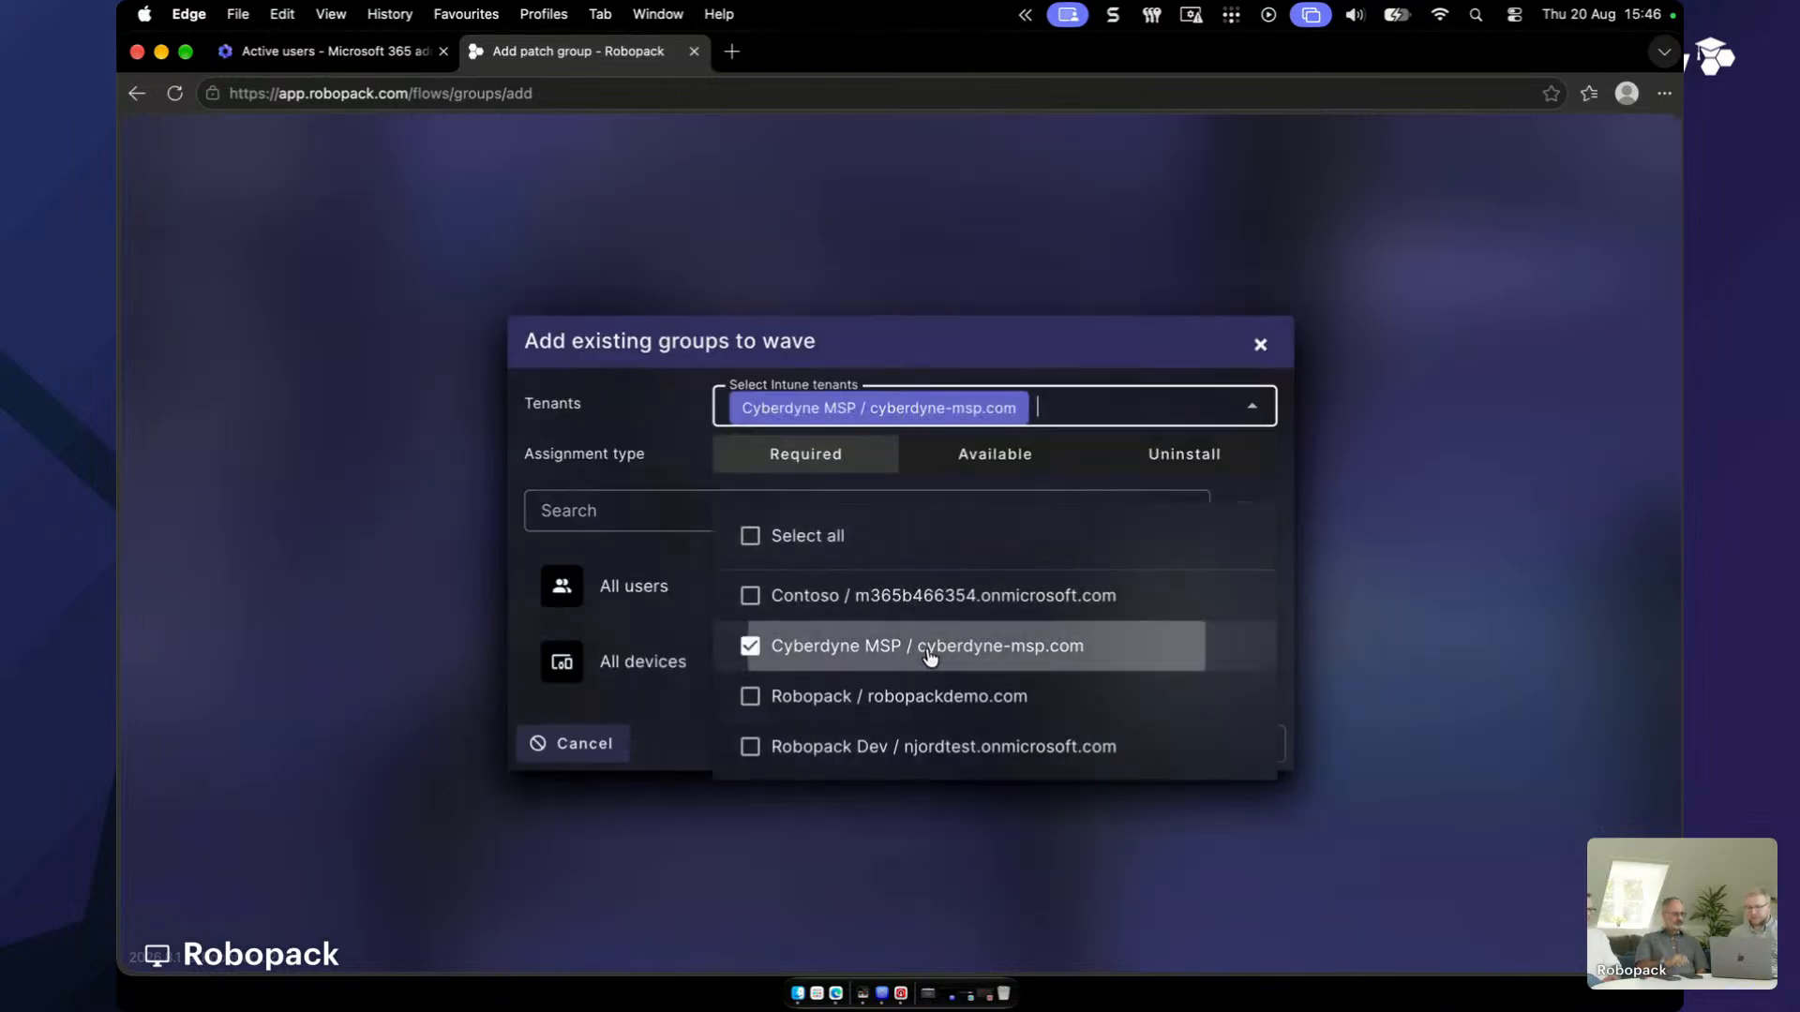
click(641, 518)
text(vm)
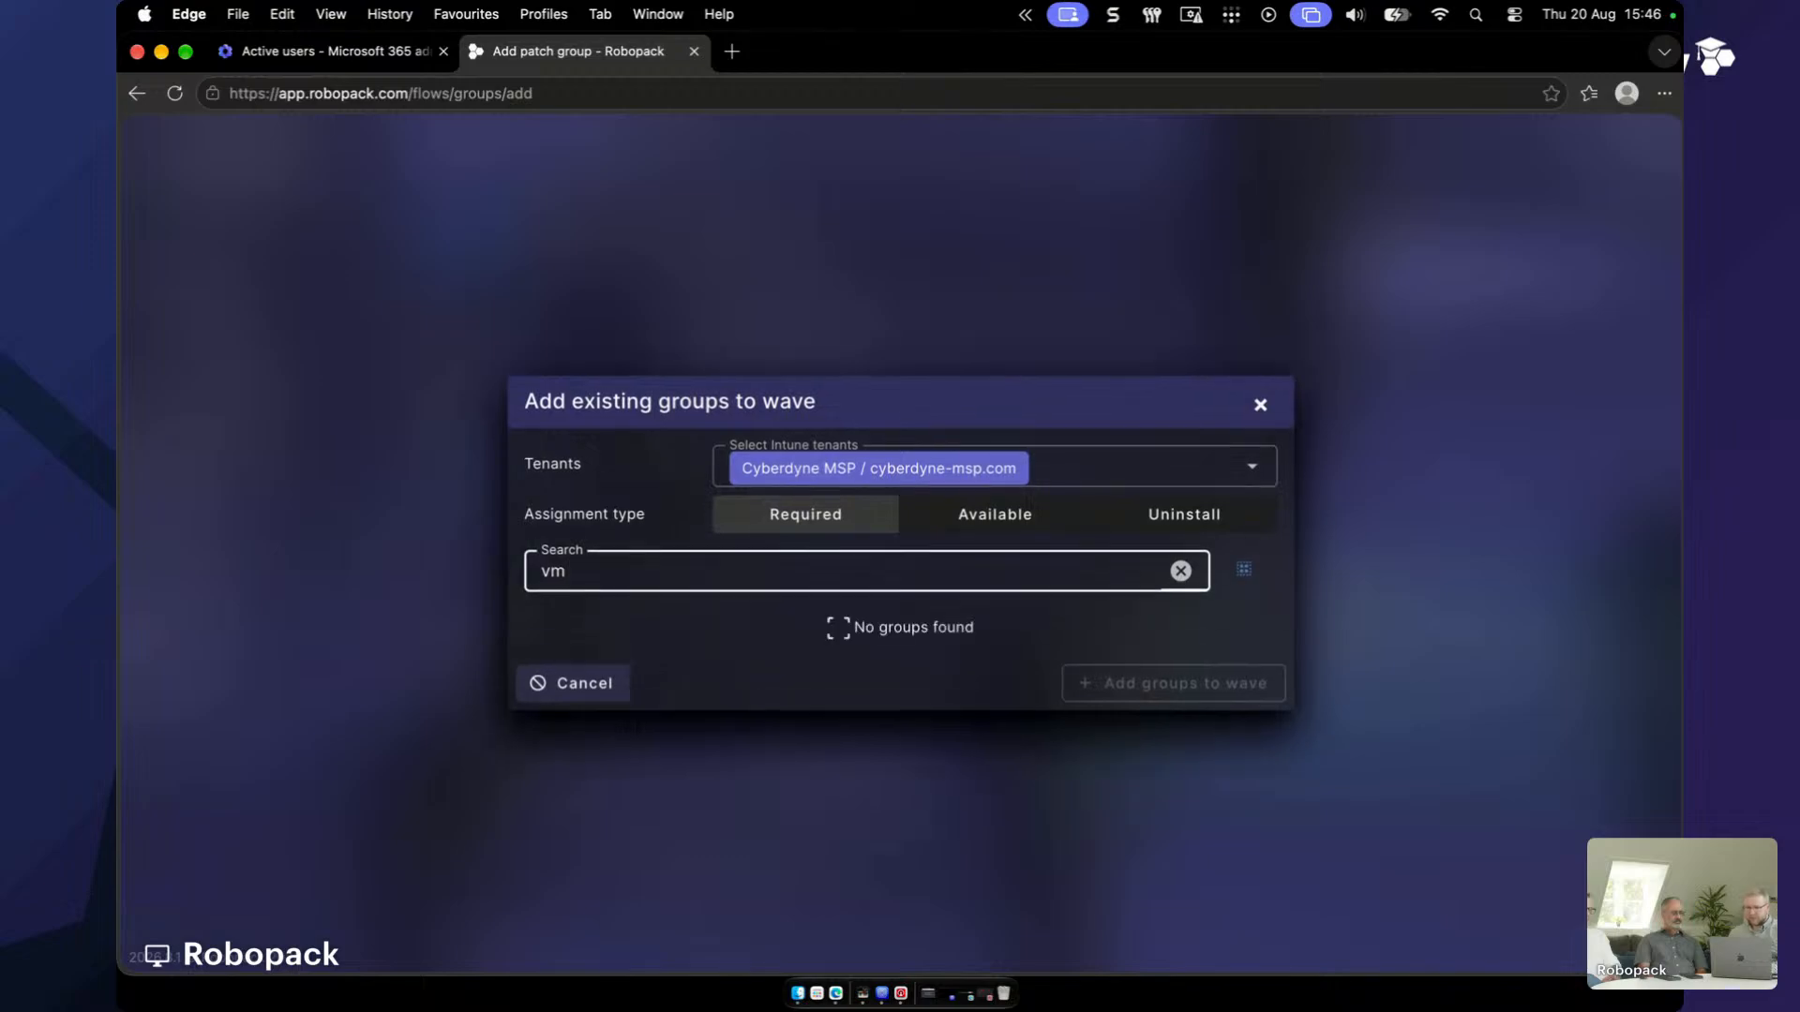
key(BackSpace)
text(i)
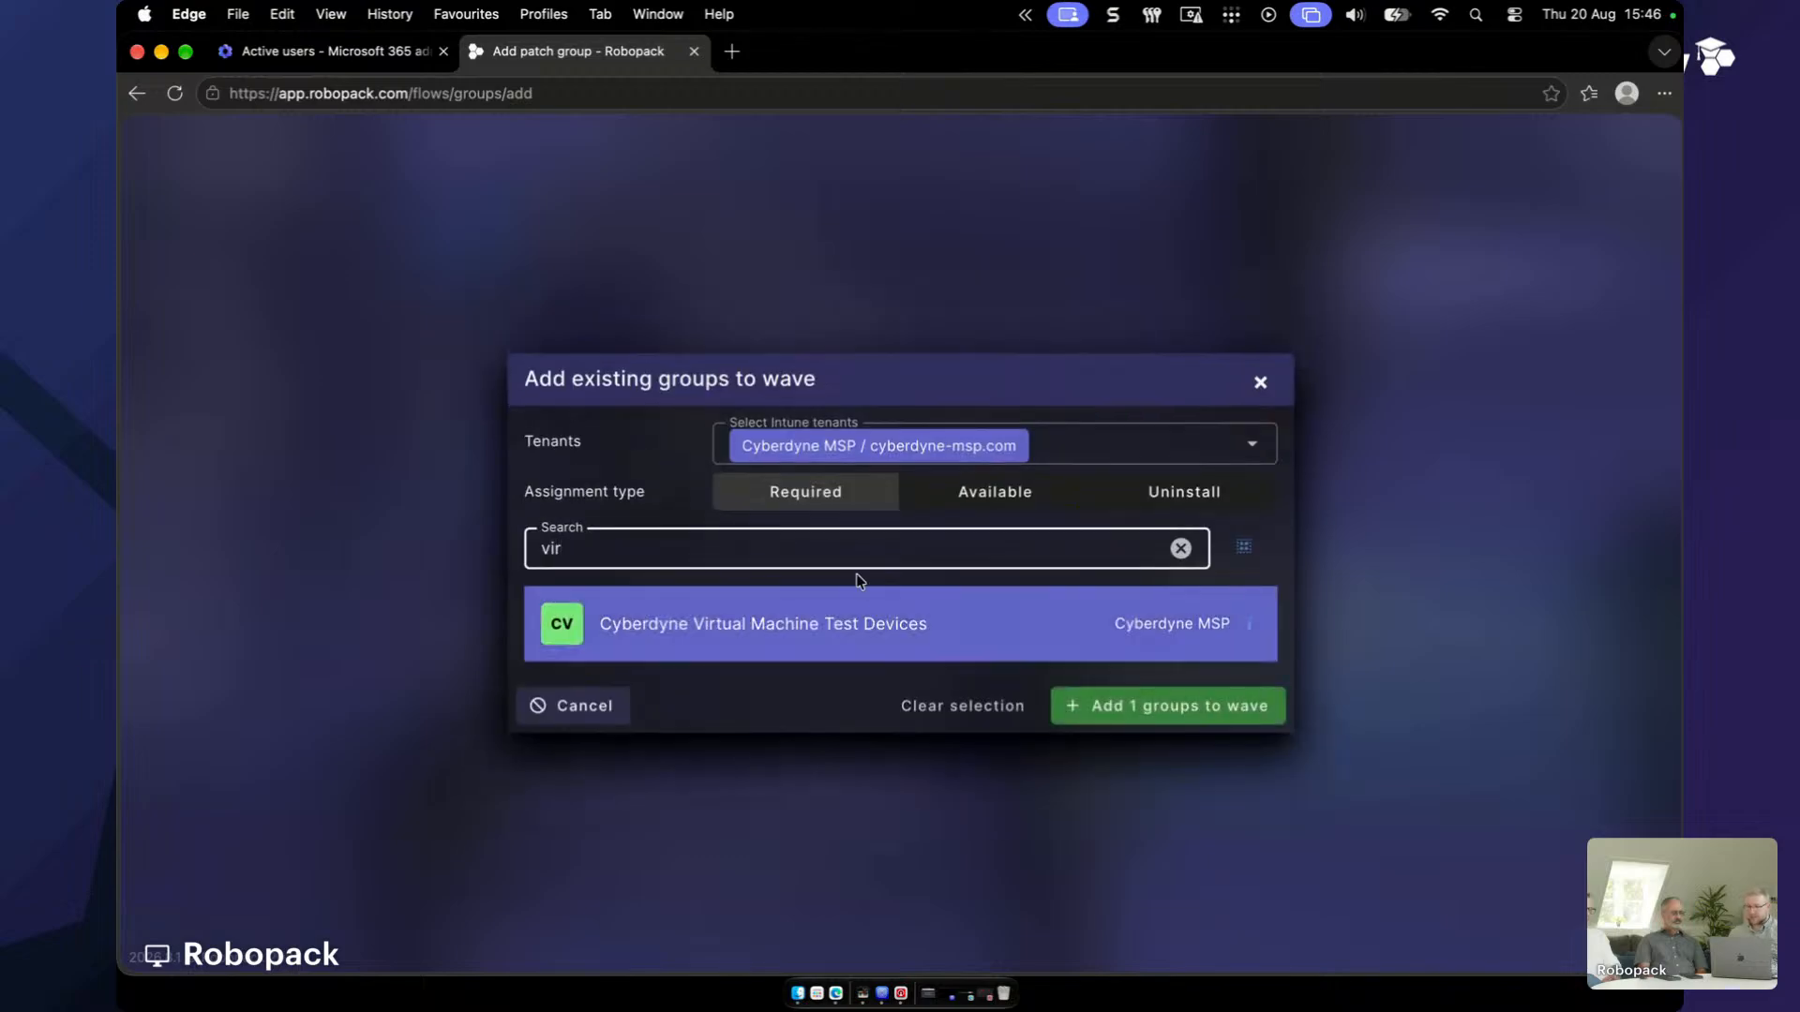
text(r)
click(1149, 720)
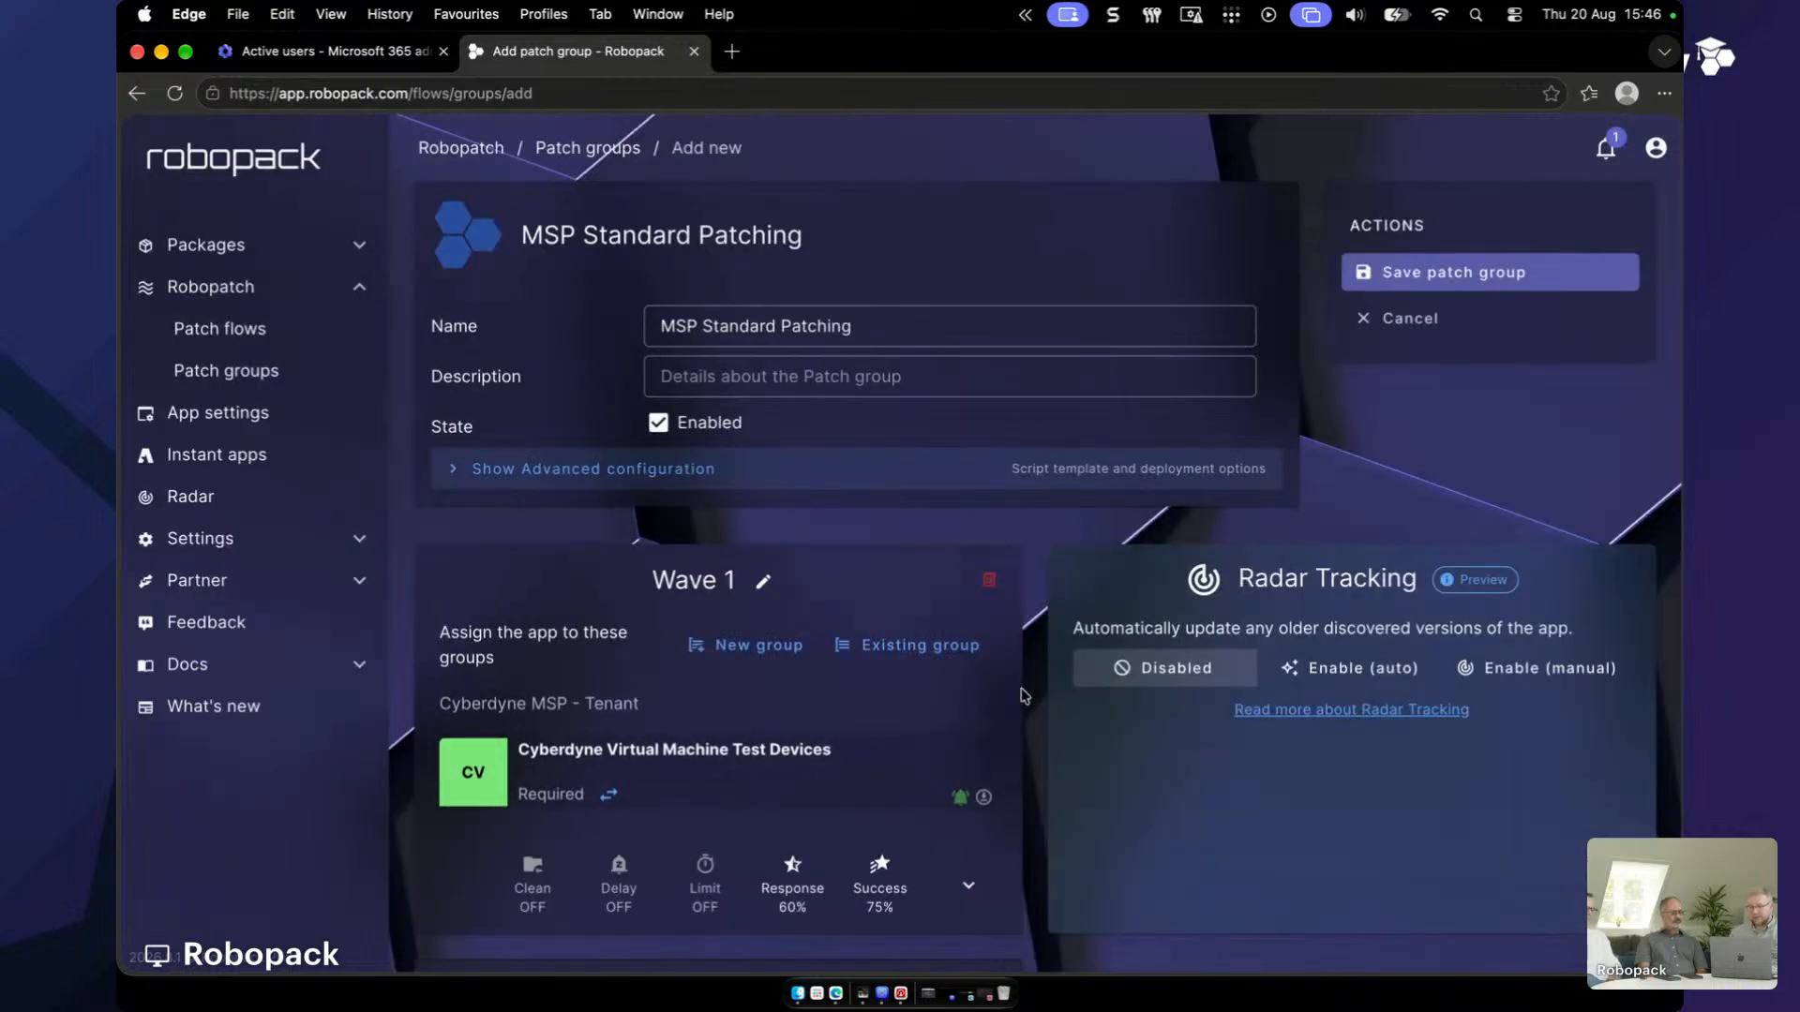
scroll(654, 729, down, 3)
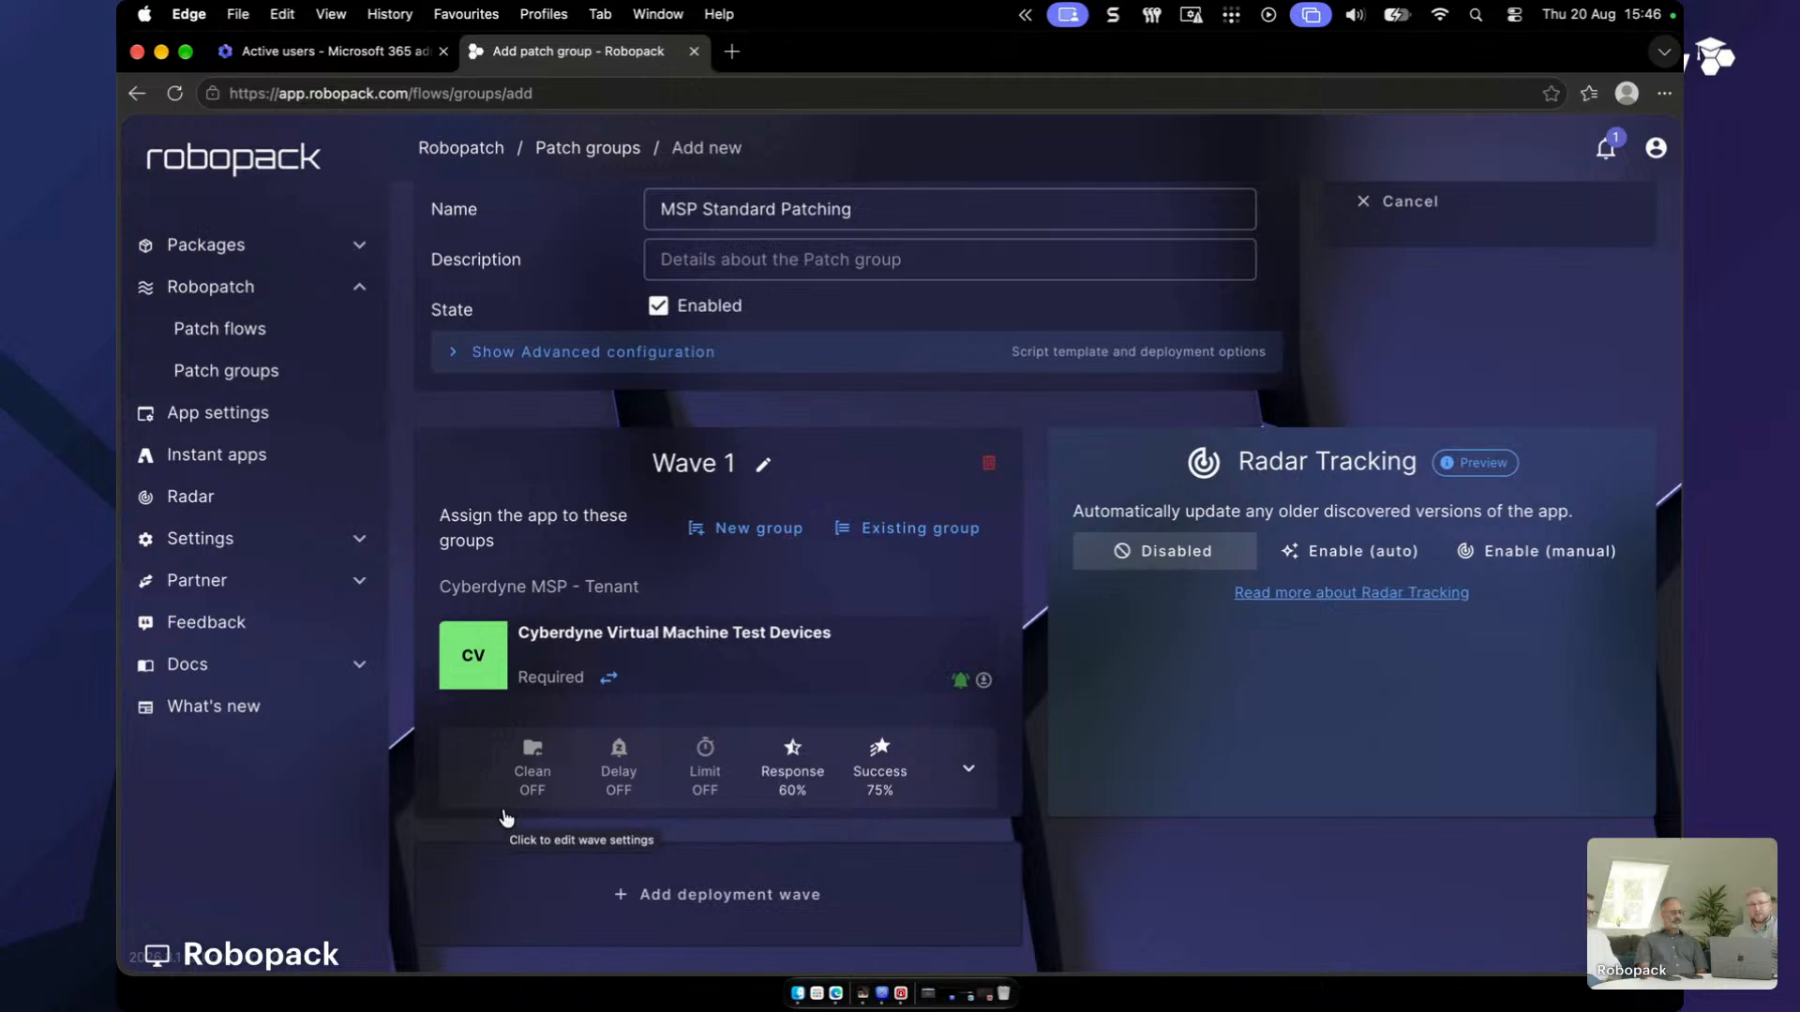
- Add Wave 2 assigning Cyberdyne Internal IT as required, found by searching 'inter'
click(759, 881)
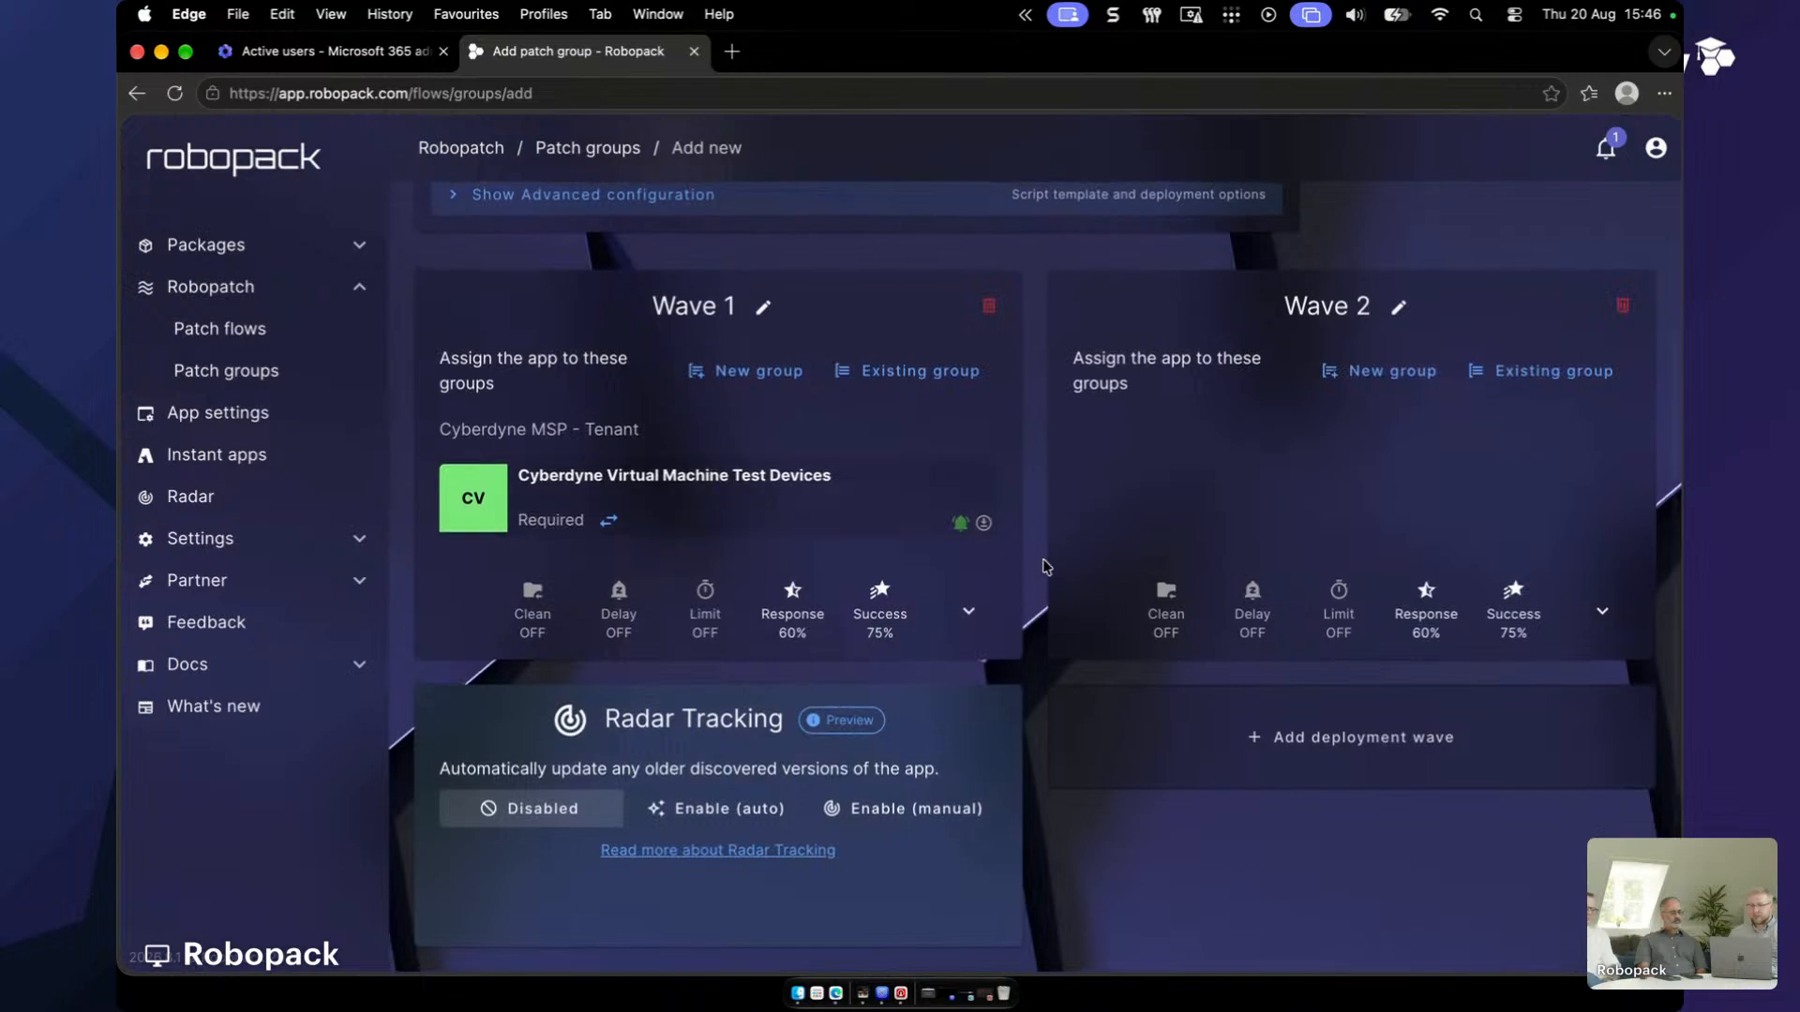
click(1538, 379)
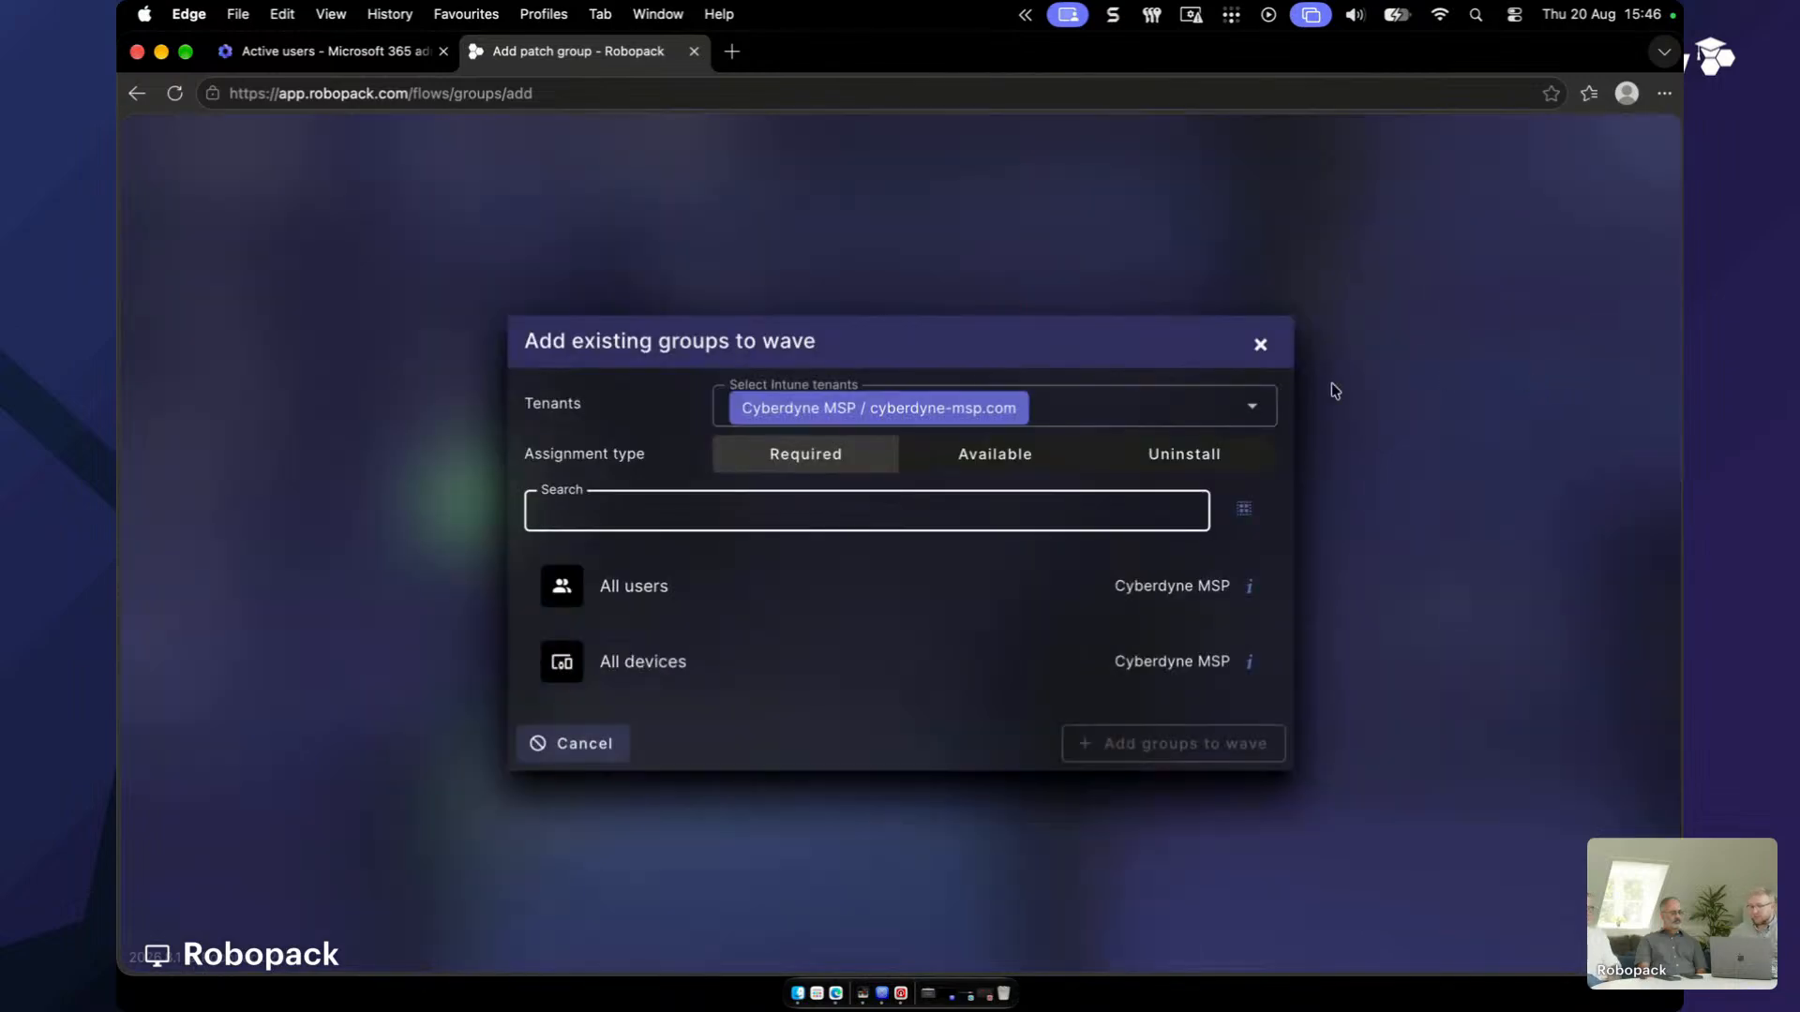
text(it p)
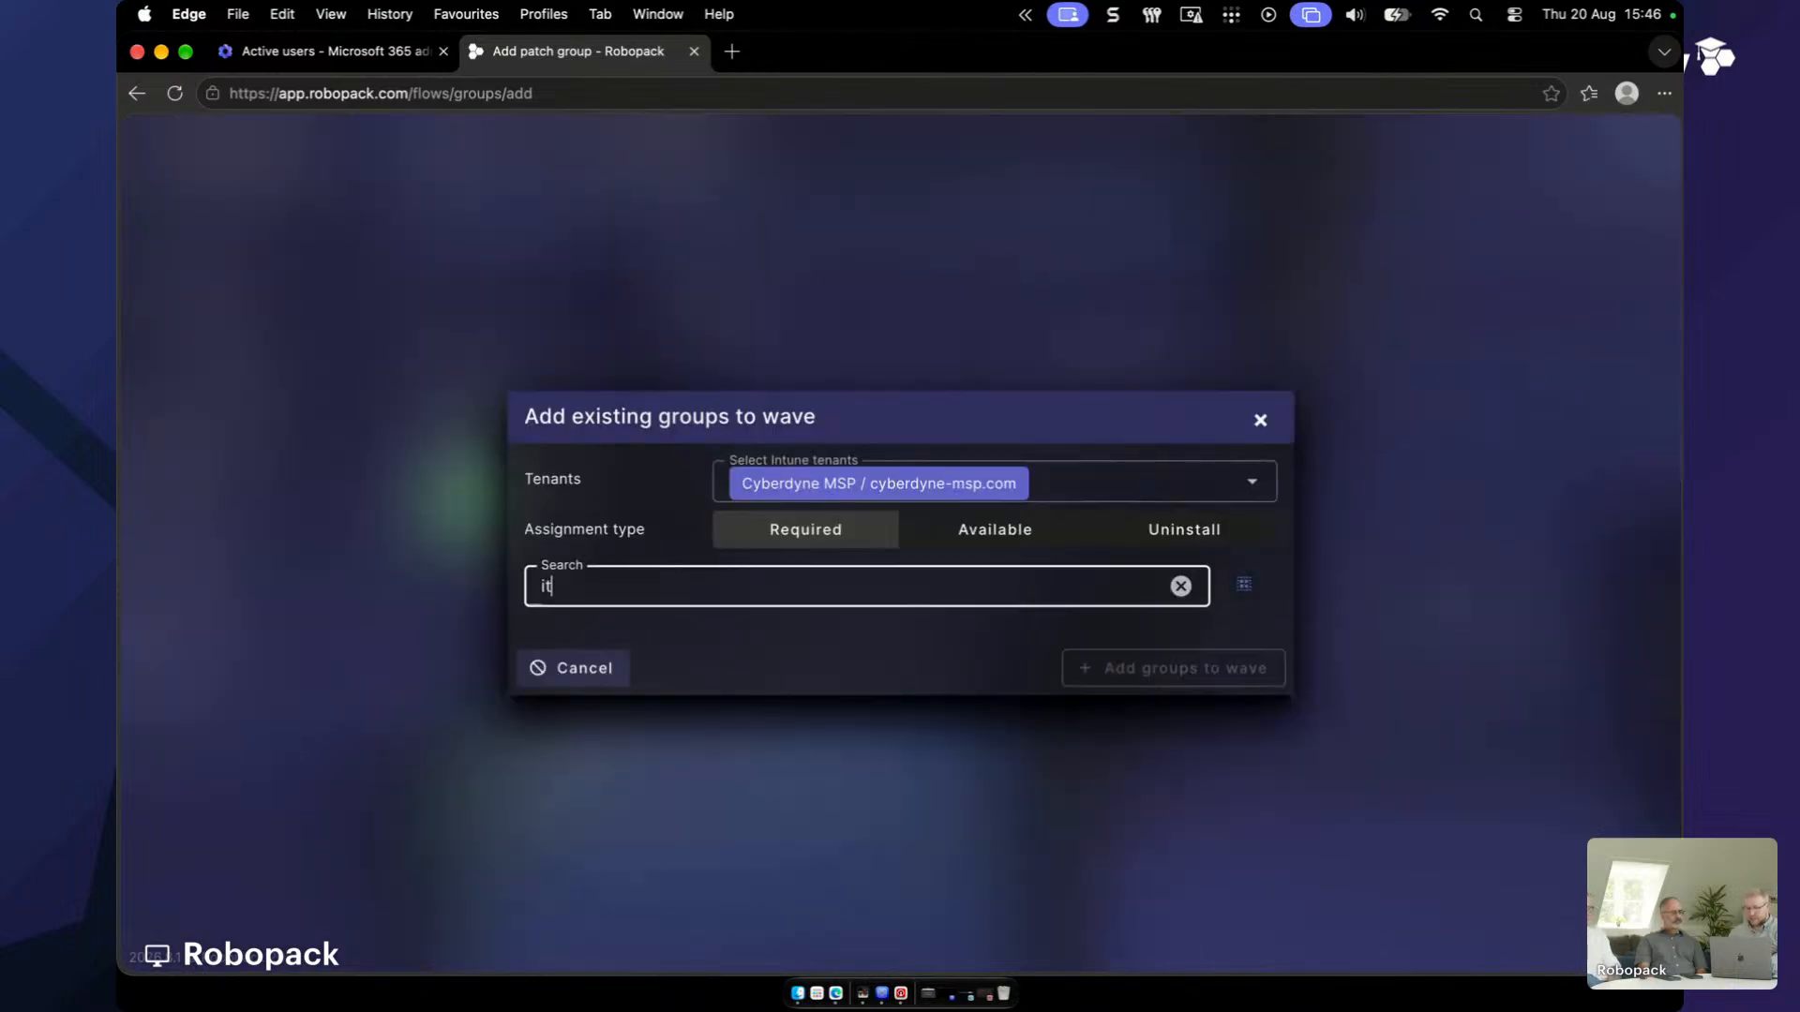
key(BackSpace)
key(BackSpace)
key(BackSpace)
key(BackSpace)
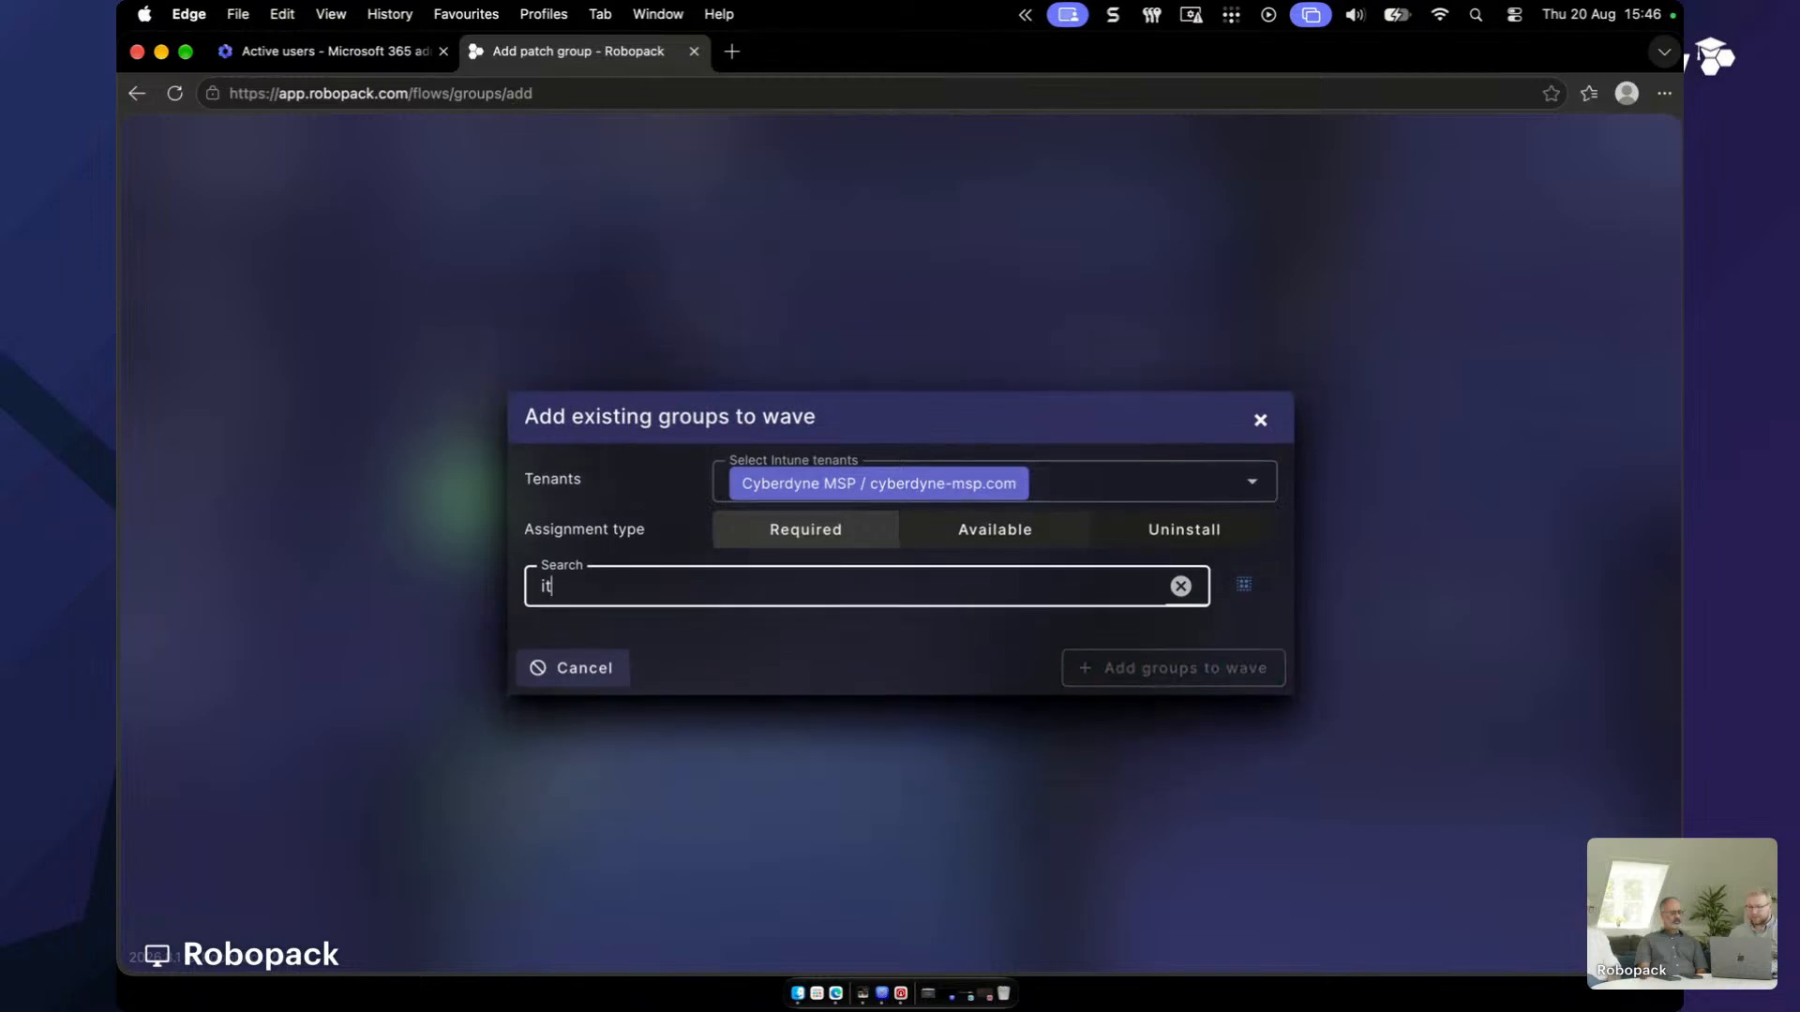
text(inter)
click(976, 595)
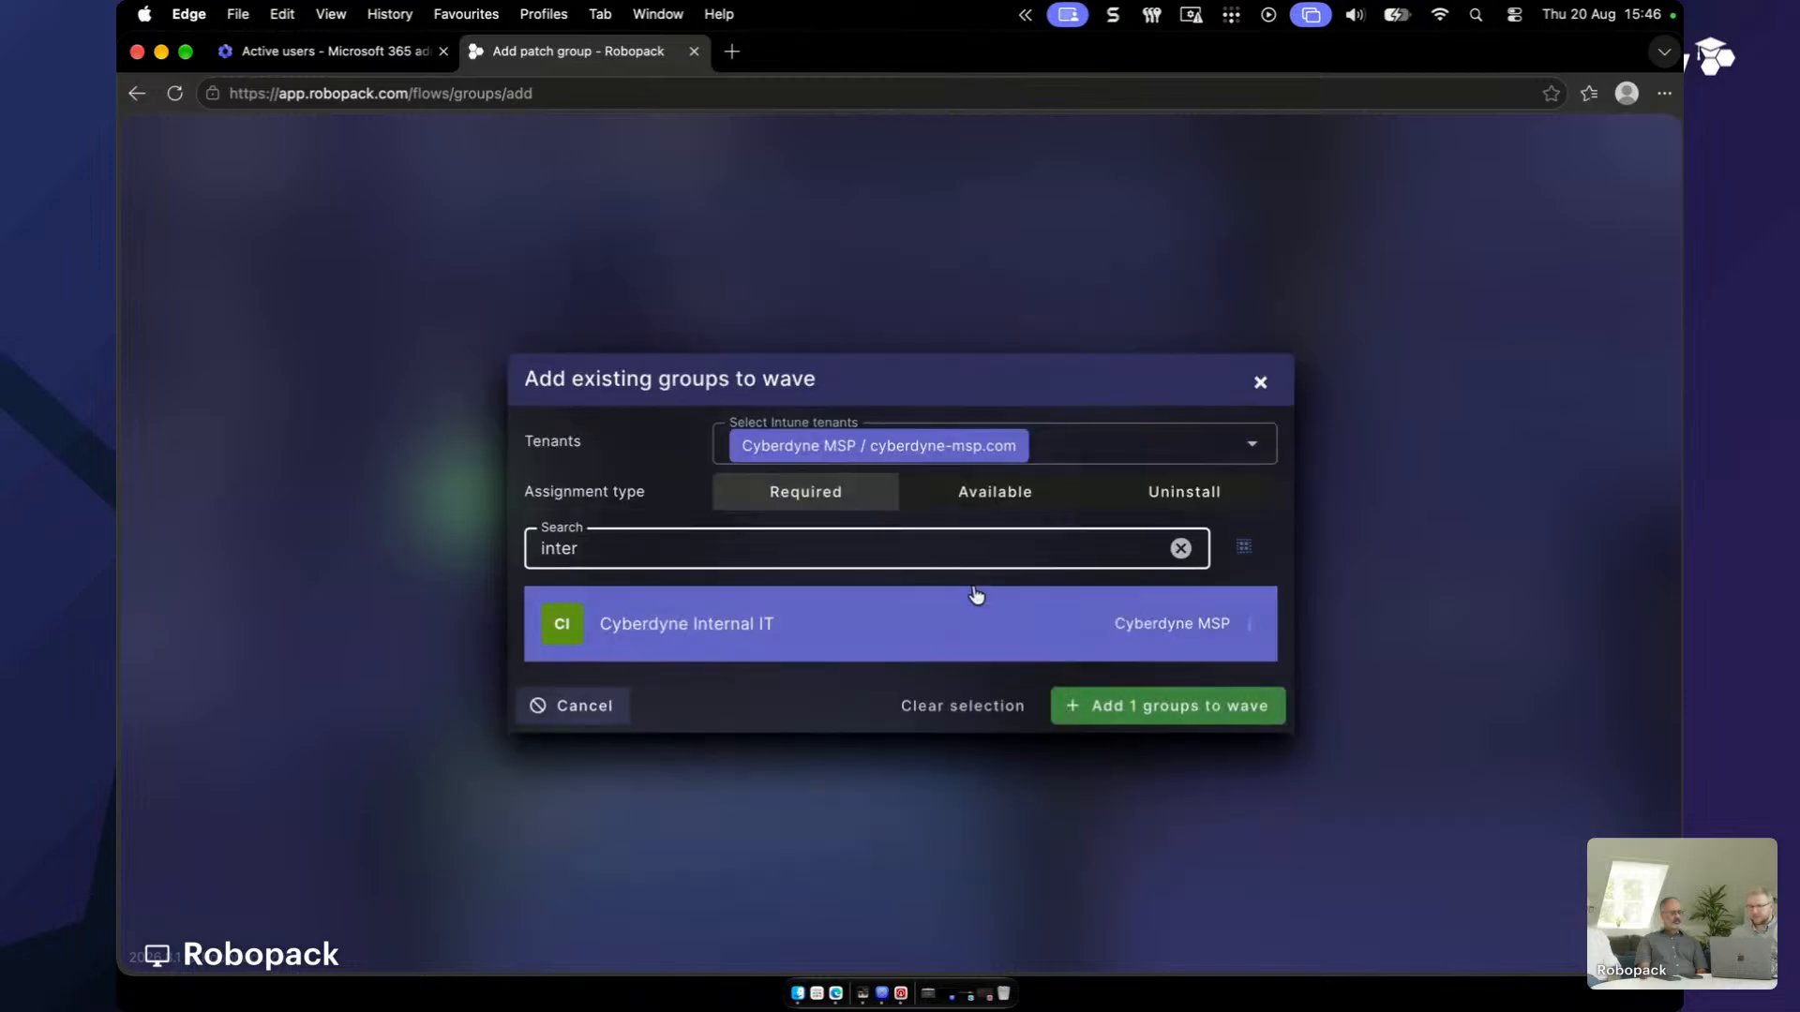
click(1137, 706)
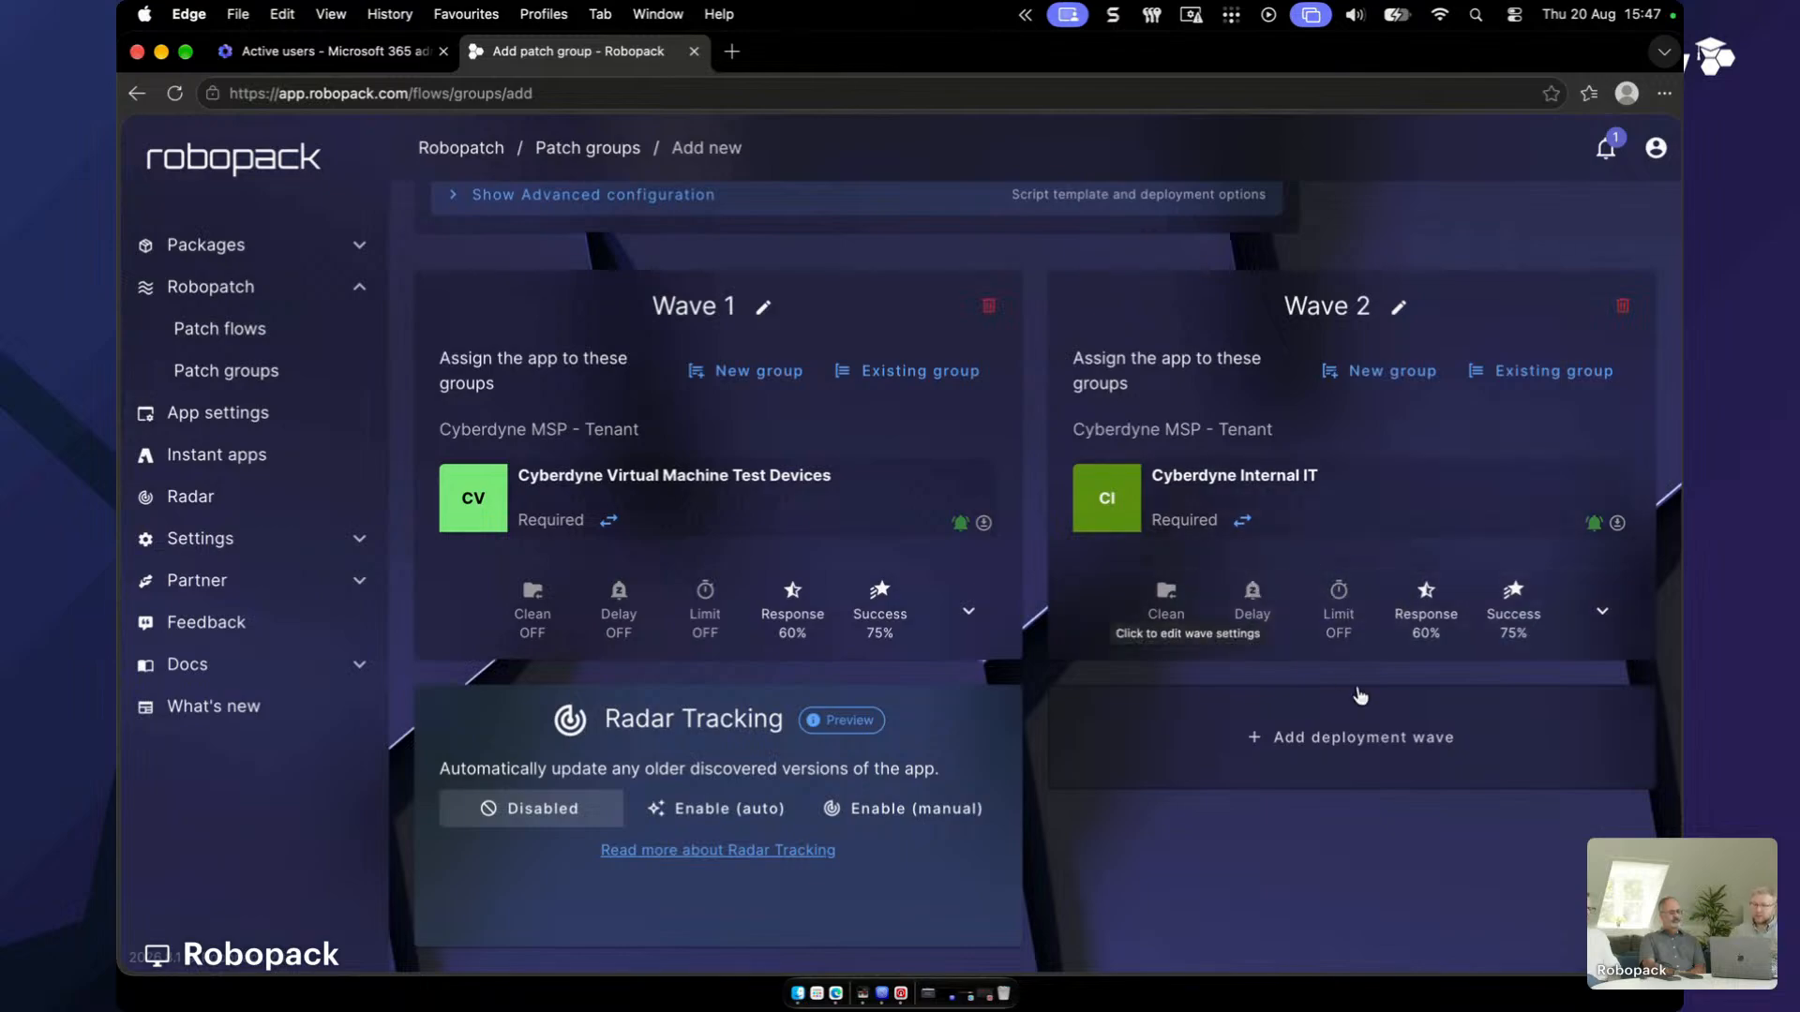
- Add Wave 3 and limit its group picker to the Contoso, Robopack Dev and Robopack tenants
click(1346, 760)
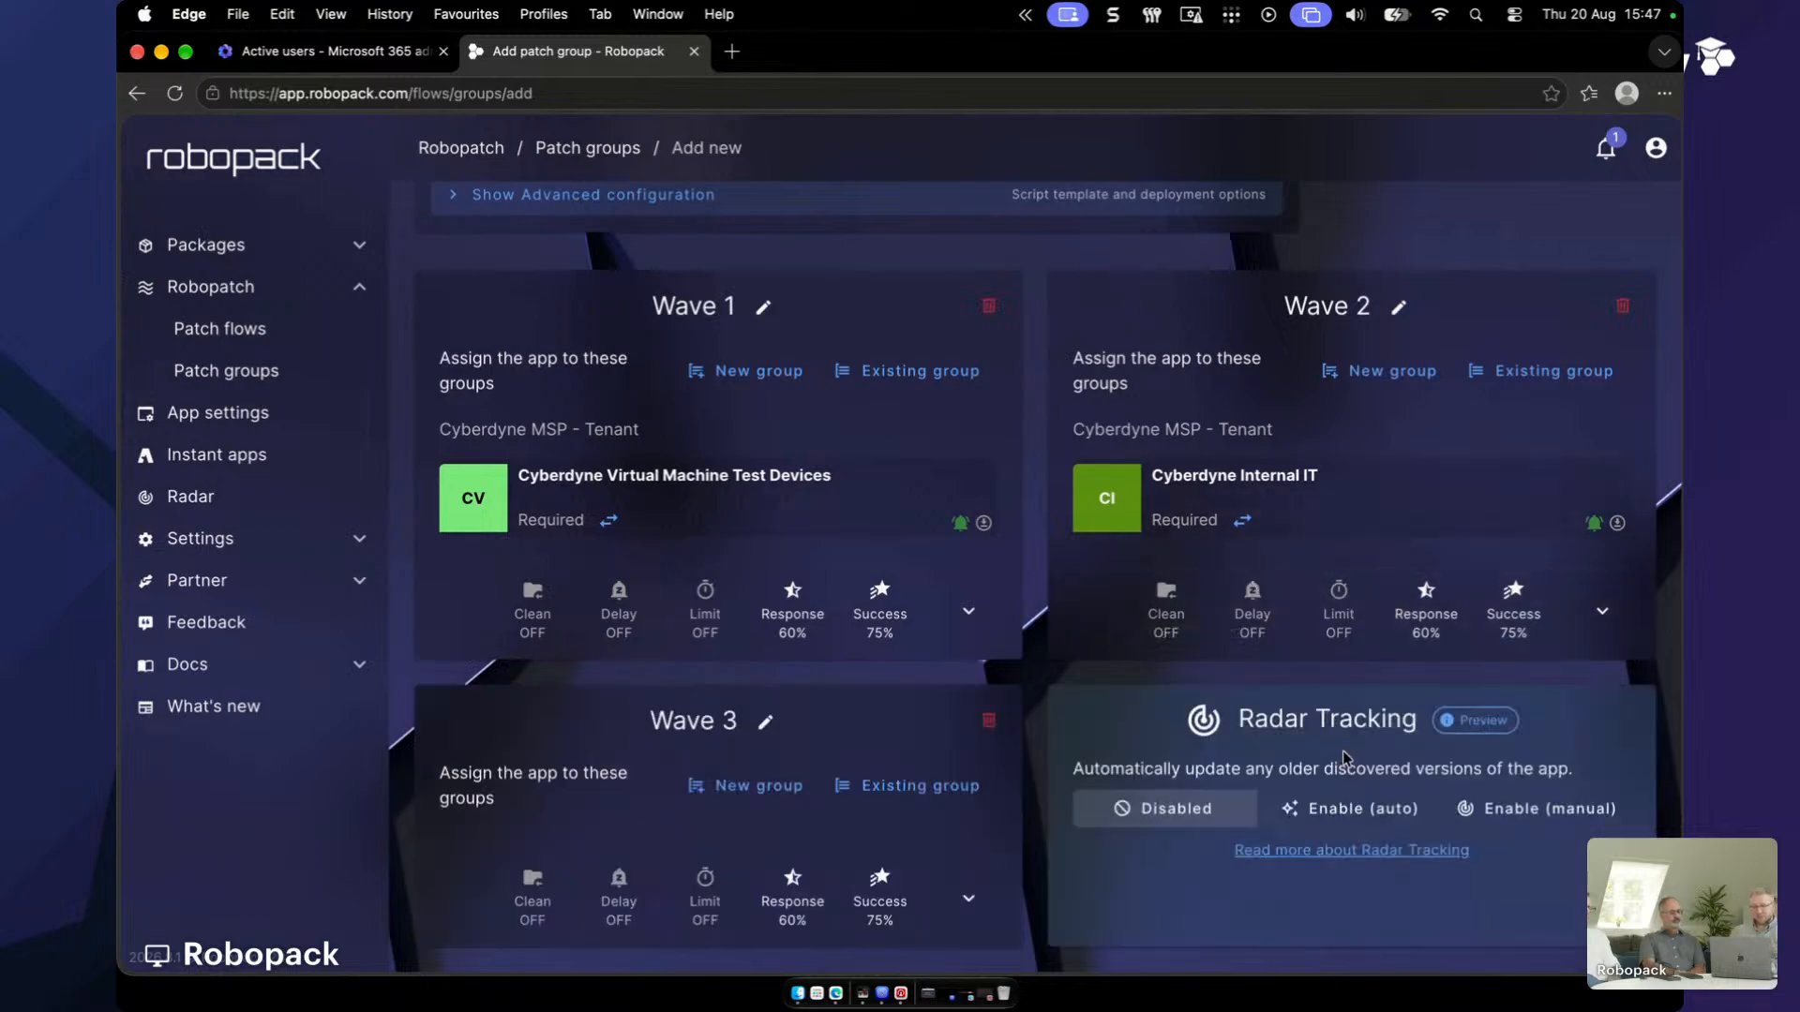
scroll(940, 564, down, 3)
click(905, 653)
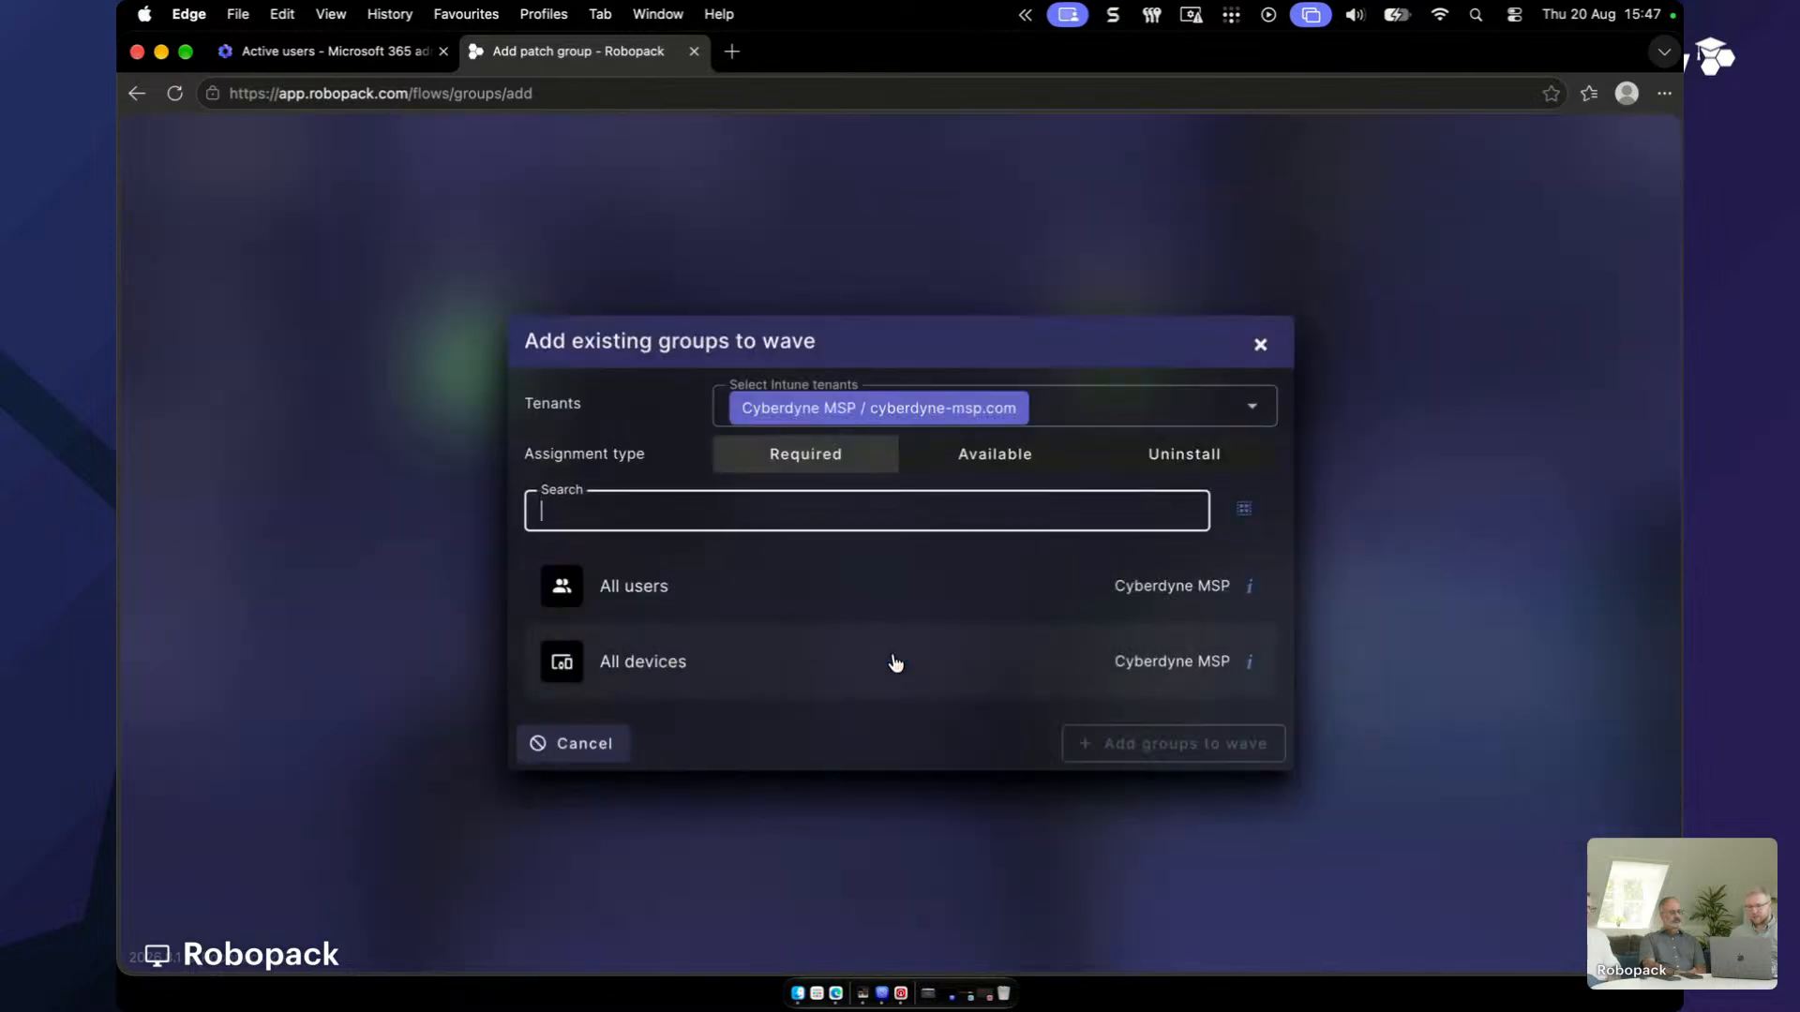
click(1157, 417)
click(970, 520)
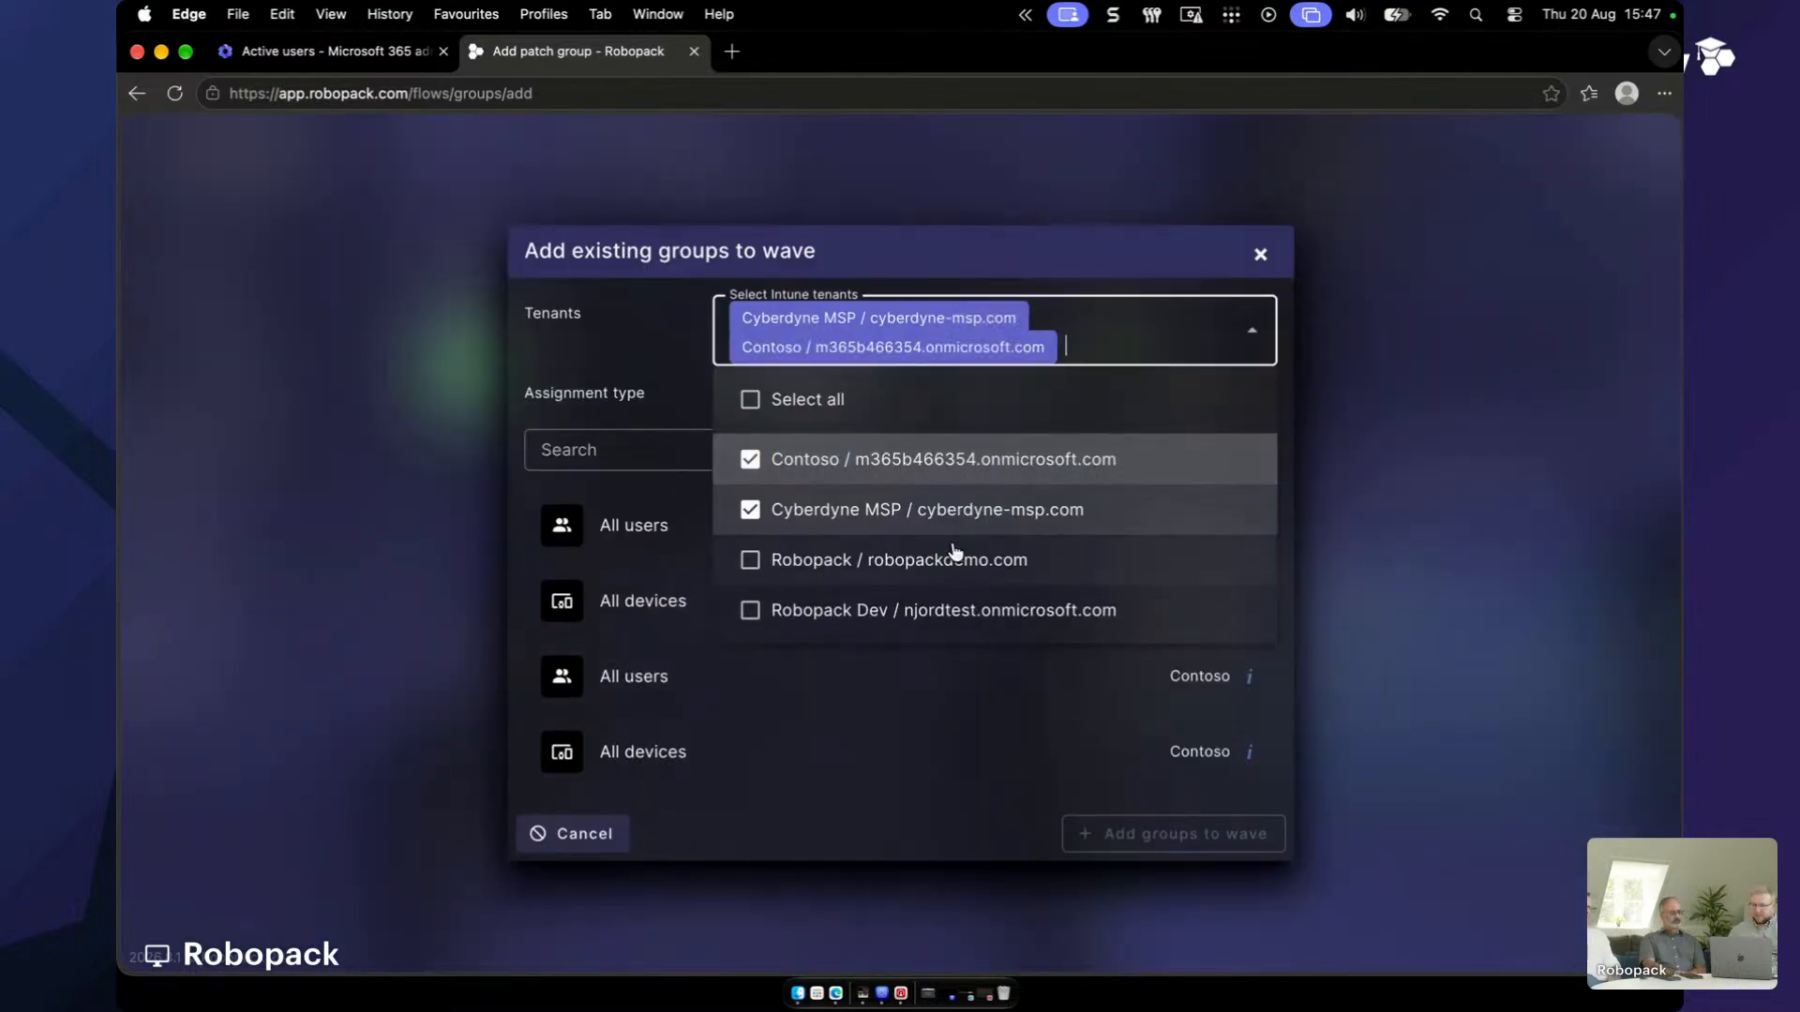
click(946, 605)
click(930, 557)
click(933, 424)
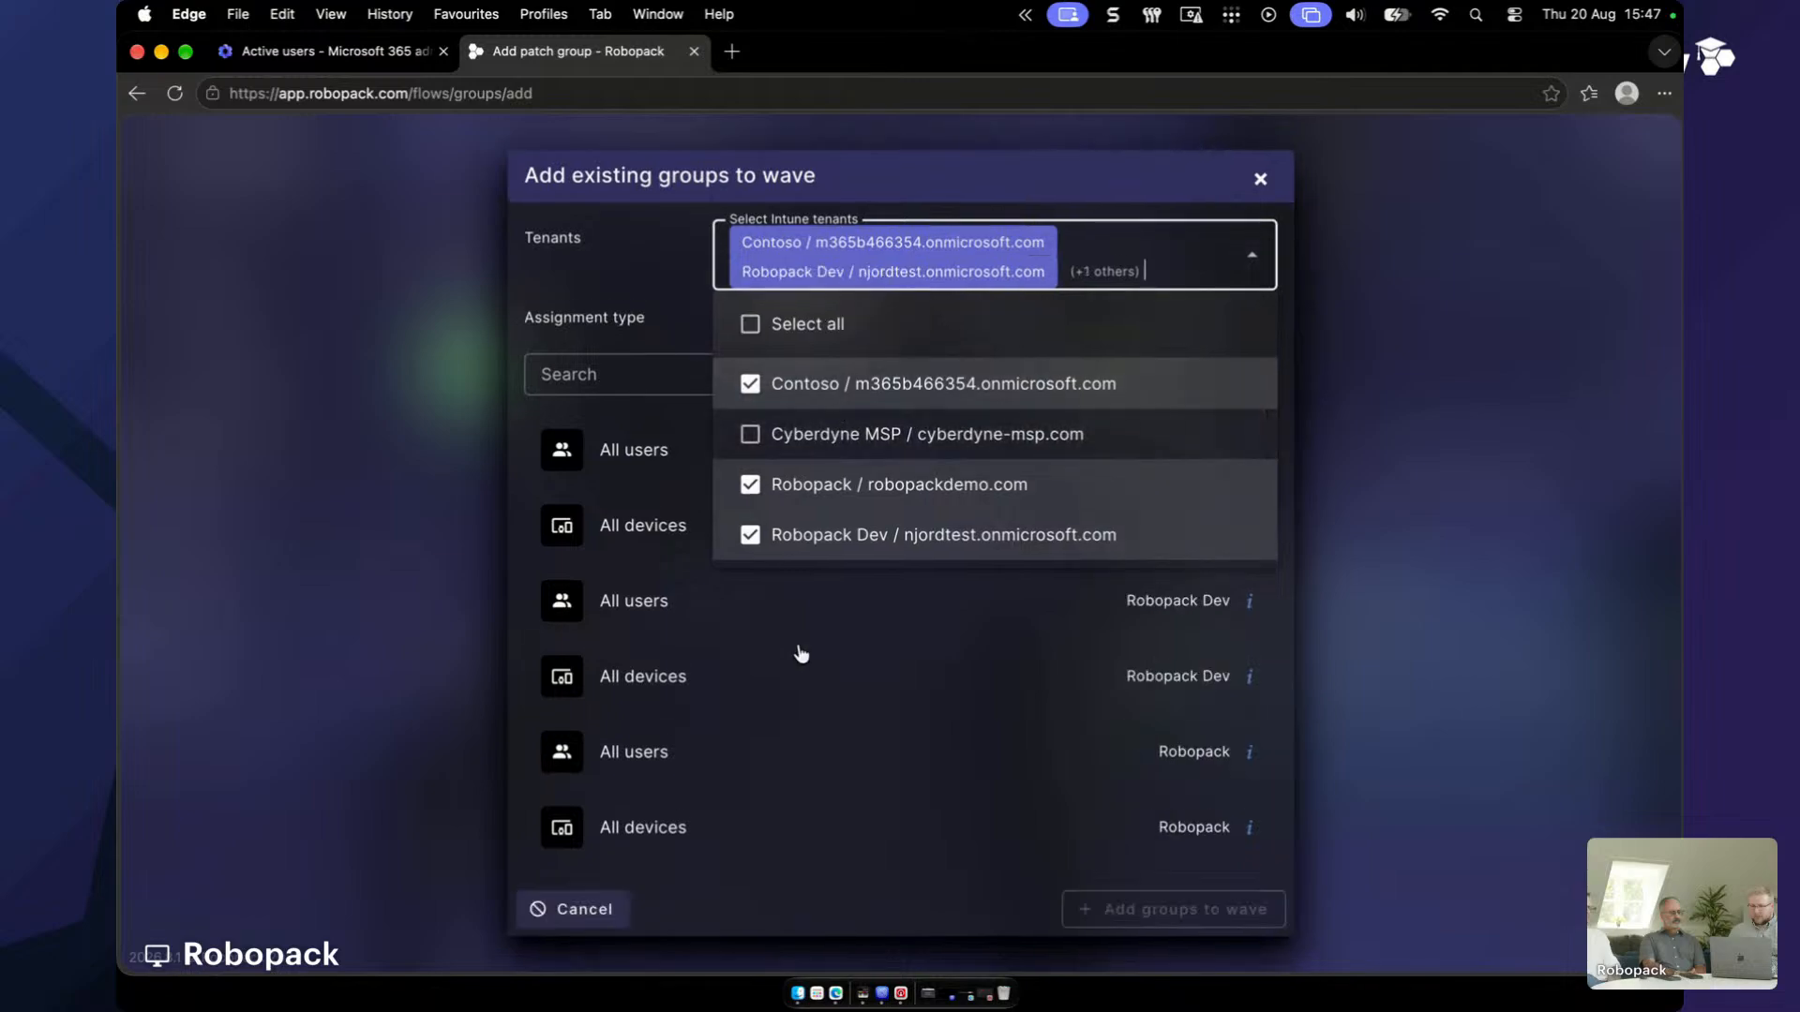
click(681, 321)
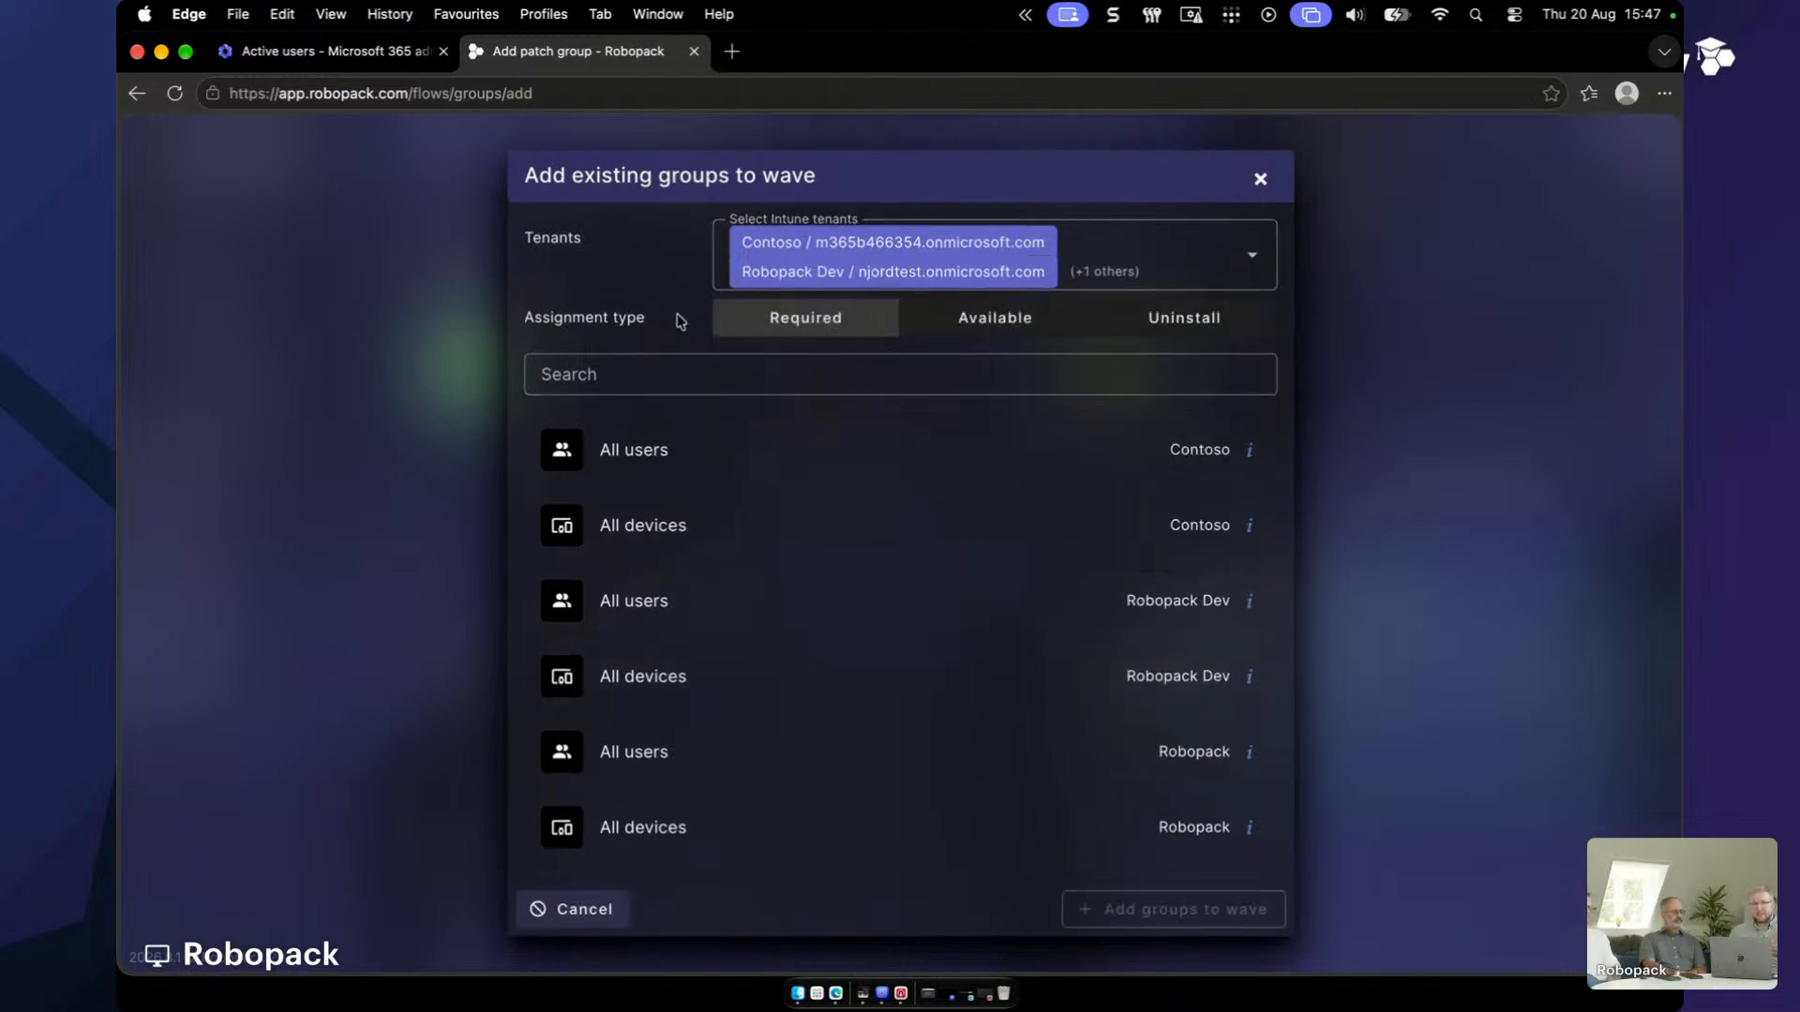
- Assign the All devices group from each of the three tenants to Wave 3
click(694, 372)
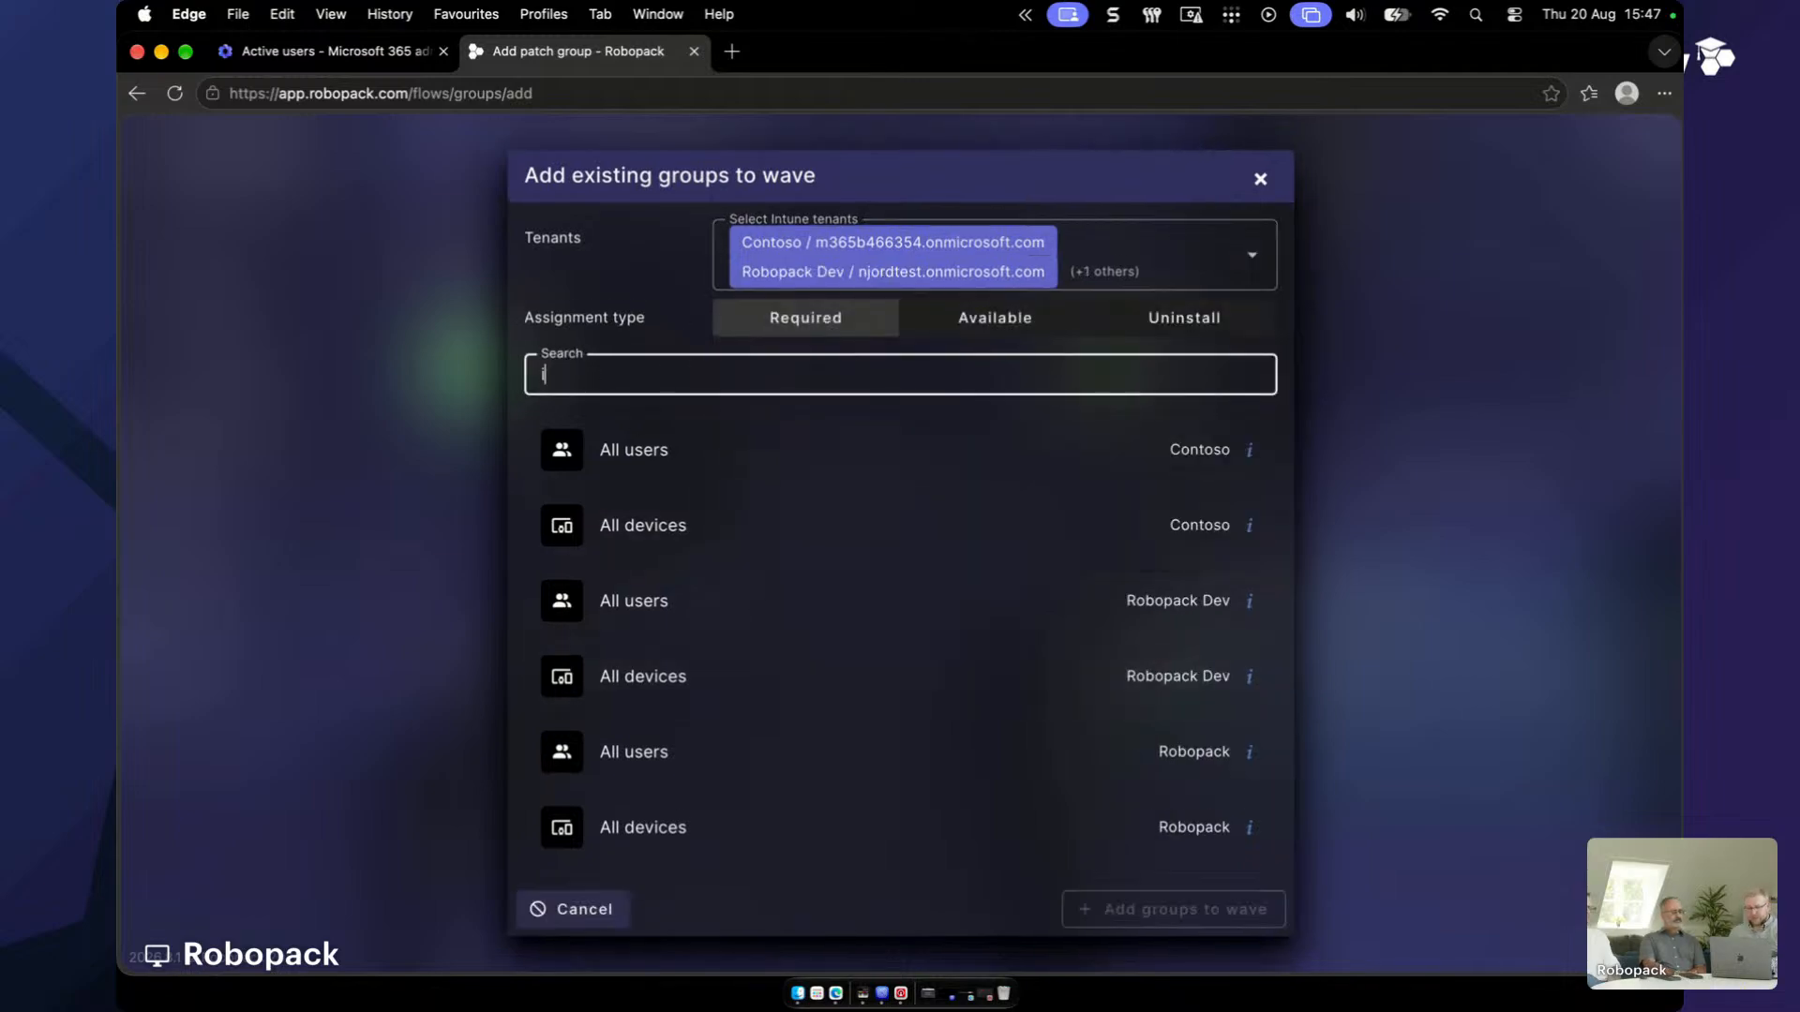
text(i)
text(dev)
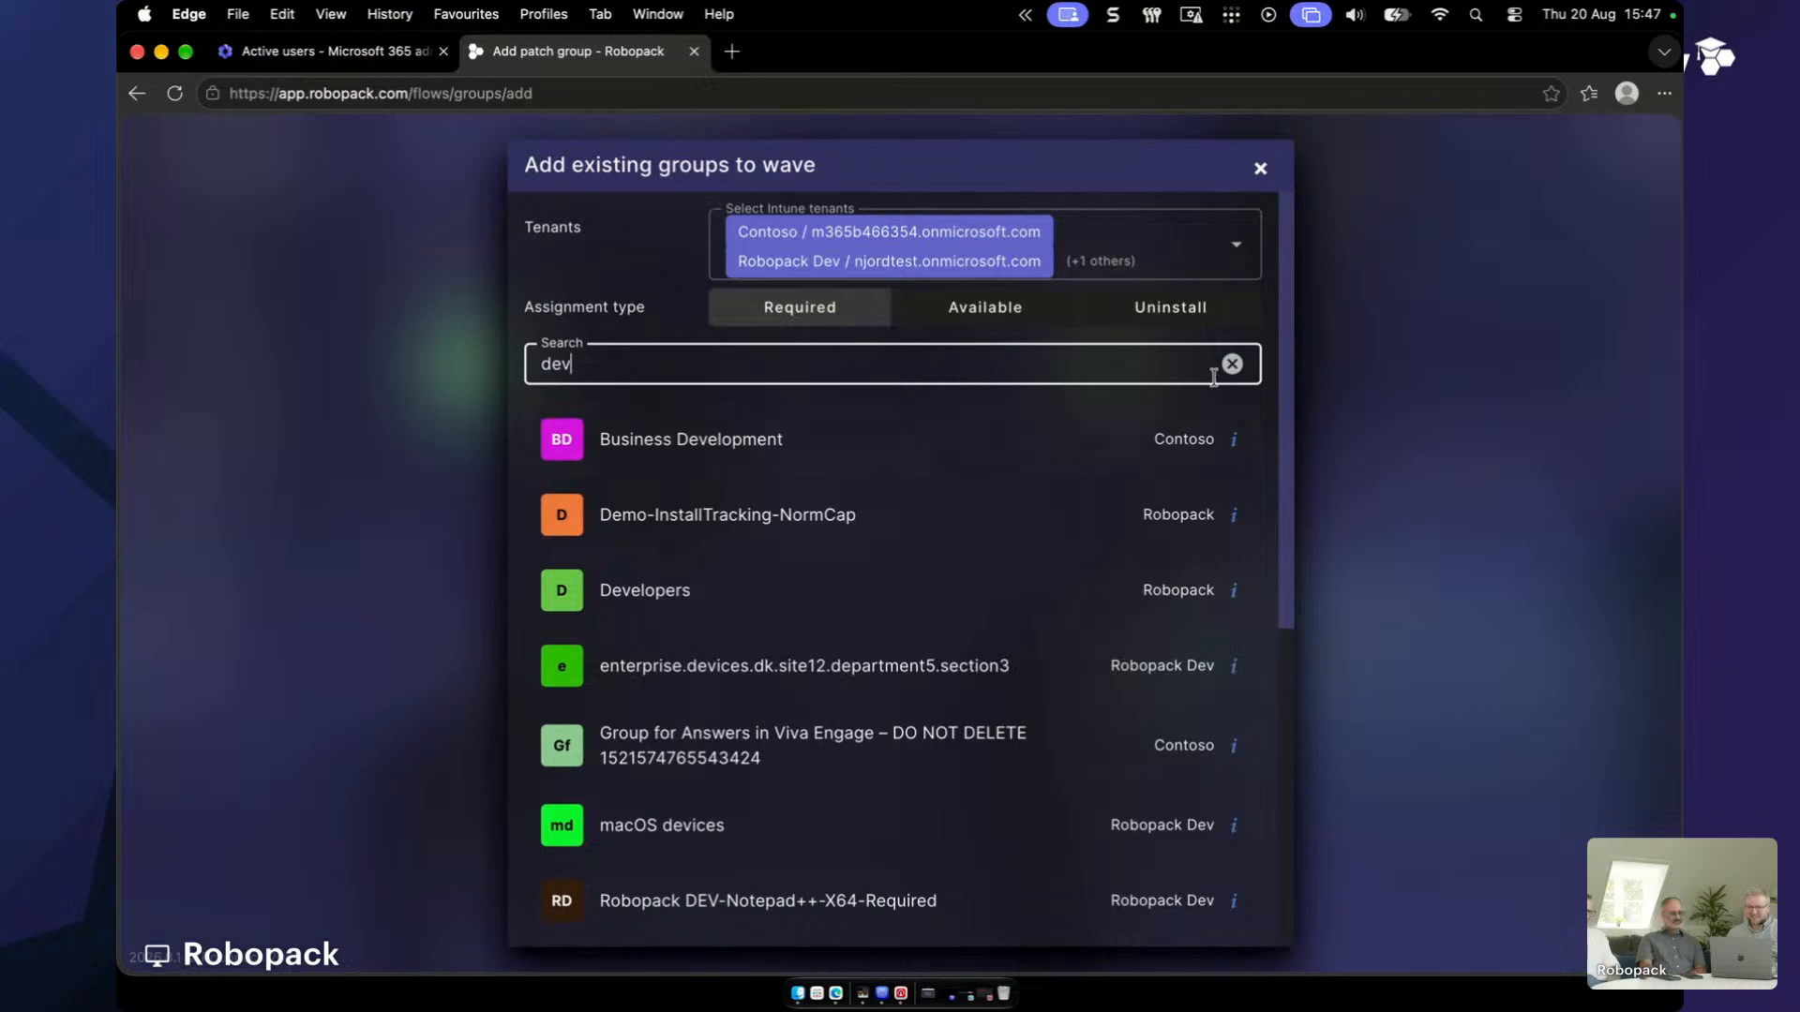
click(1232, 363)
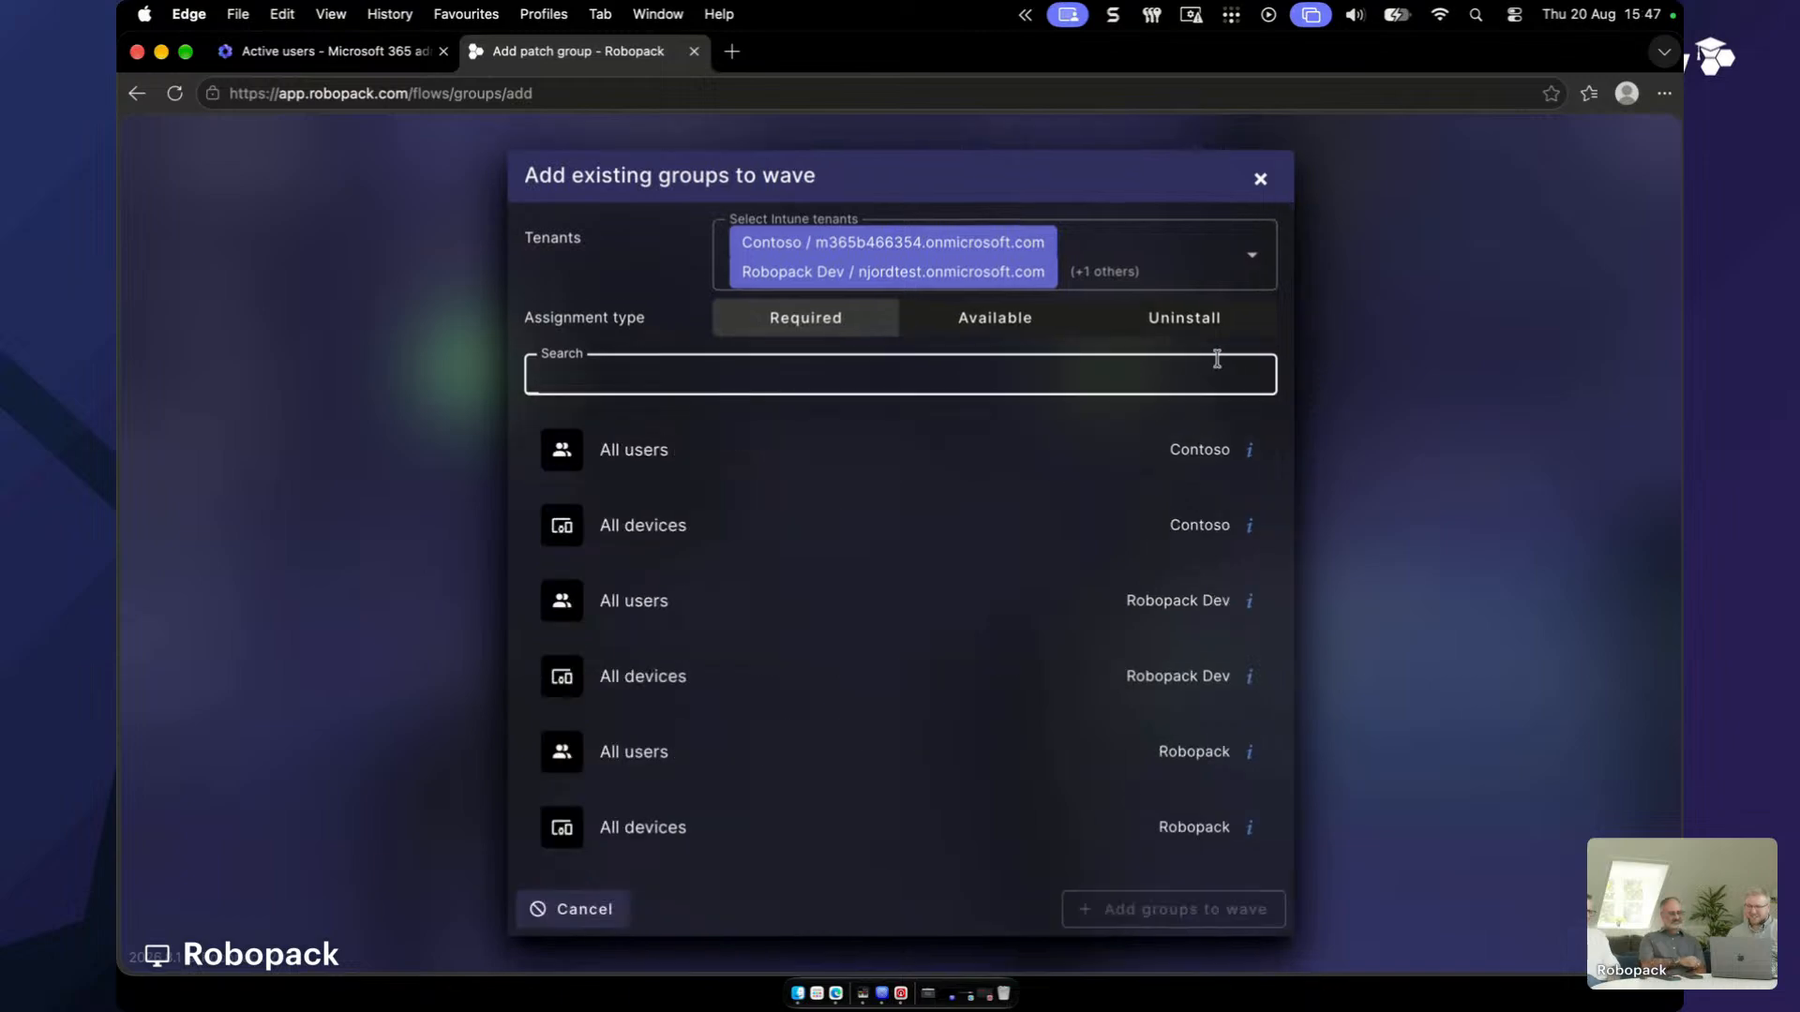
click(753, 537)
click(708, 676)
click(687, 827)
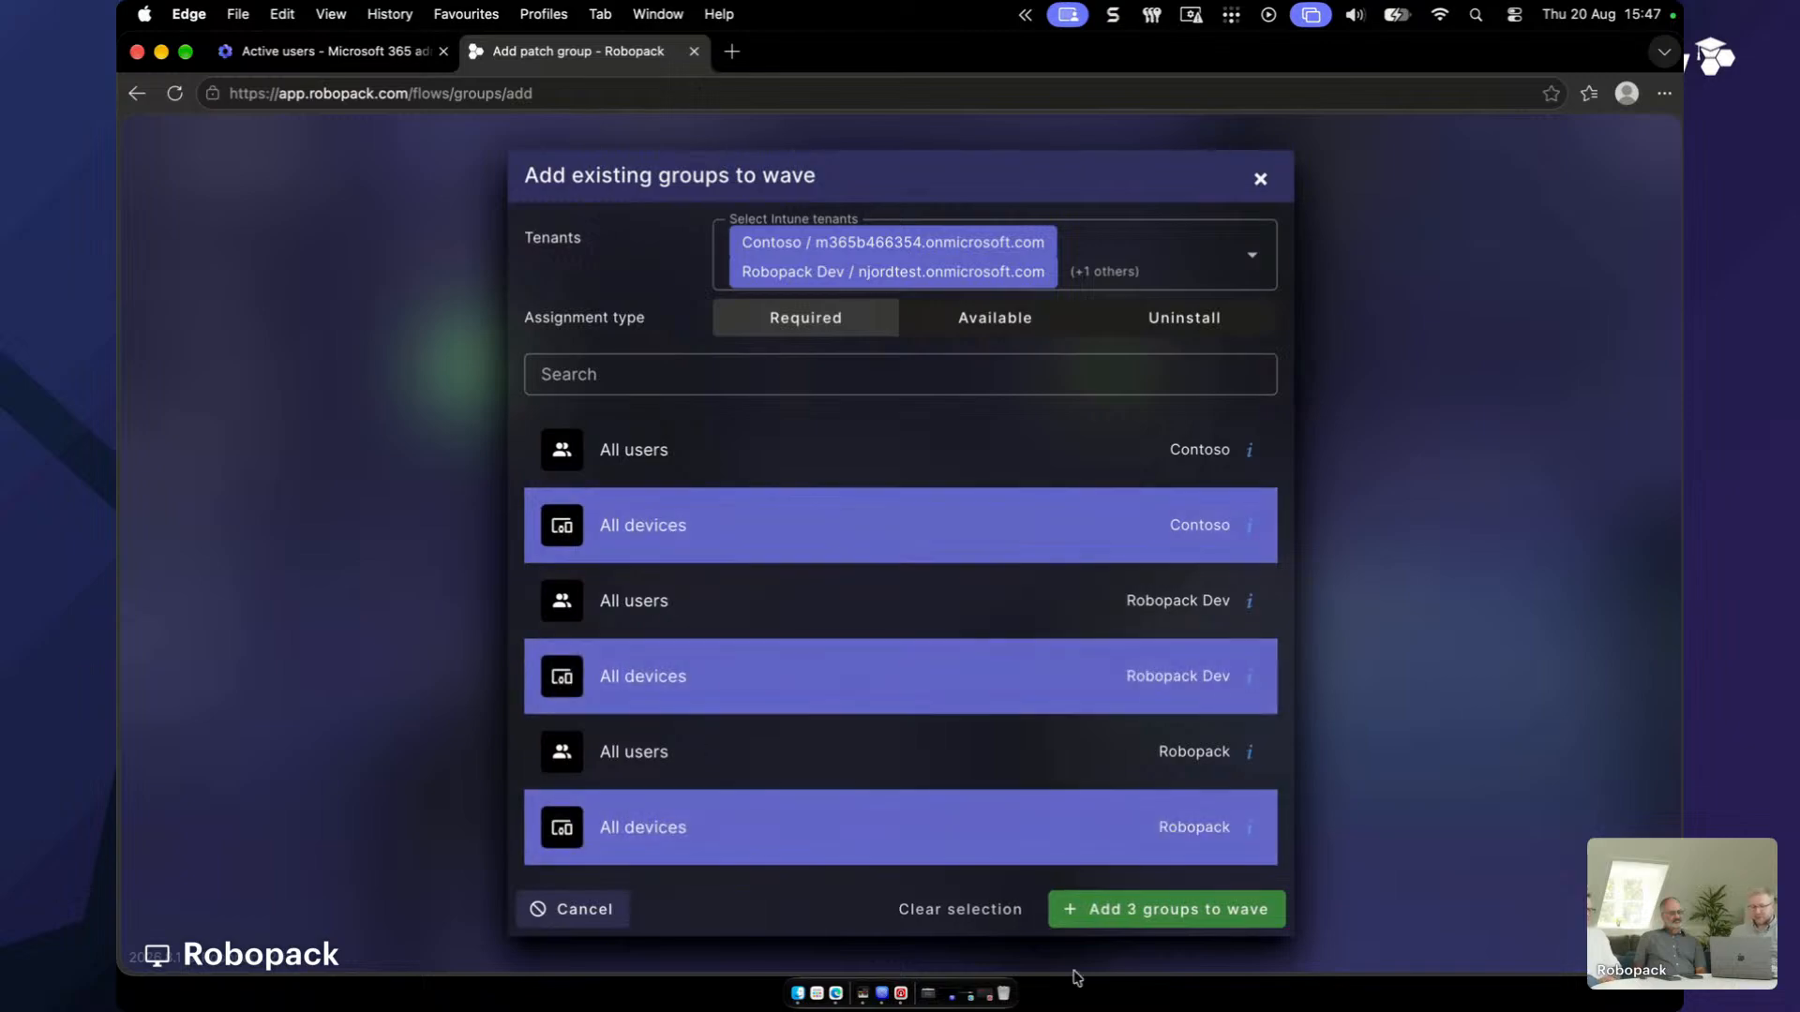
click(1146, 902)
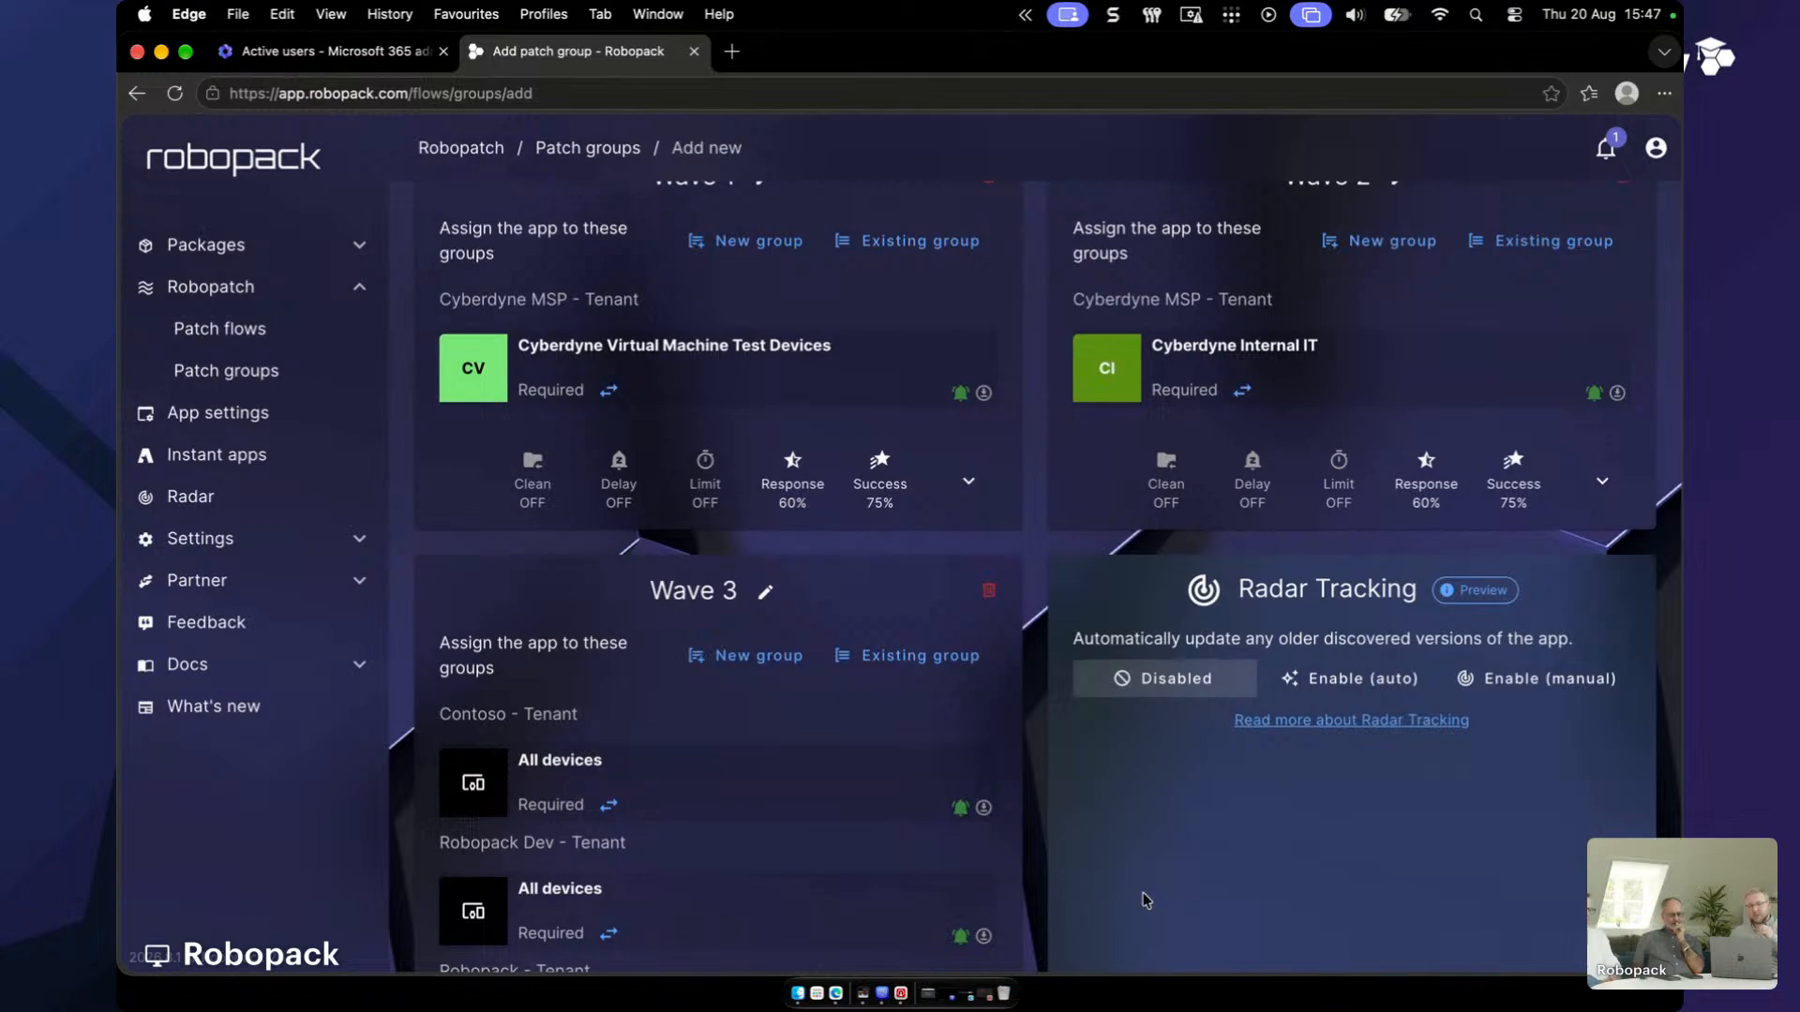
- Remove the extra Wave 4, then save the group with Waves 1–3, confirming it targets all devices
scroll(904, 803, down, 4)
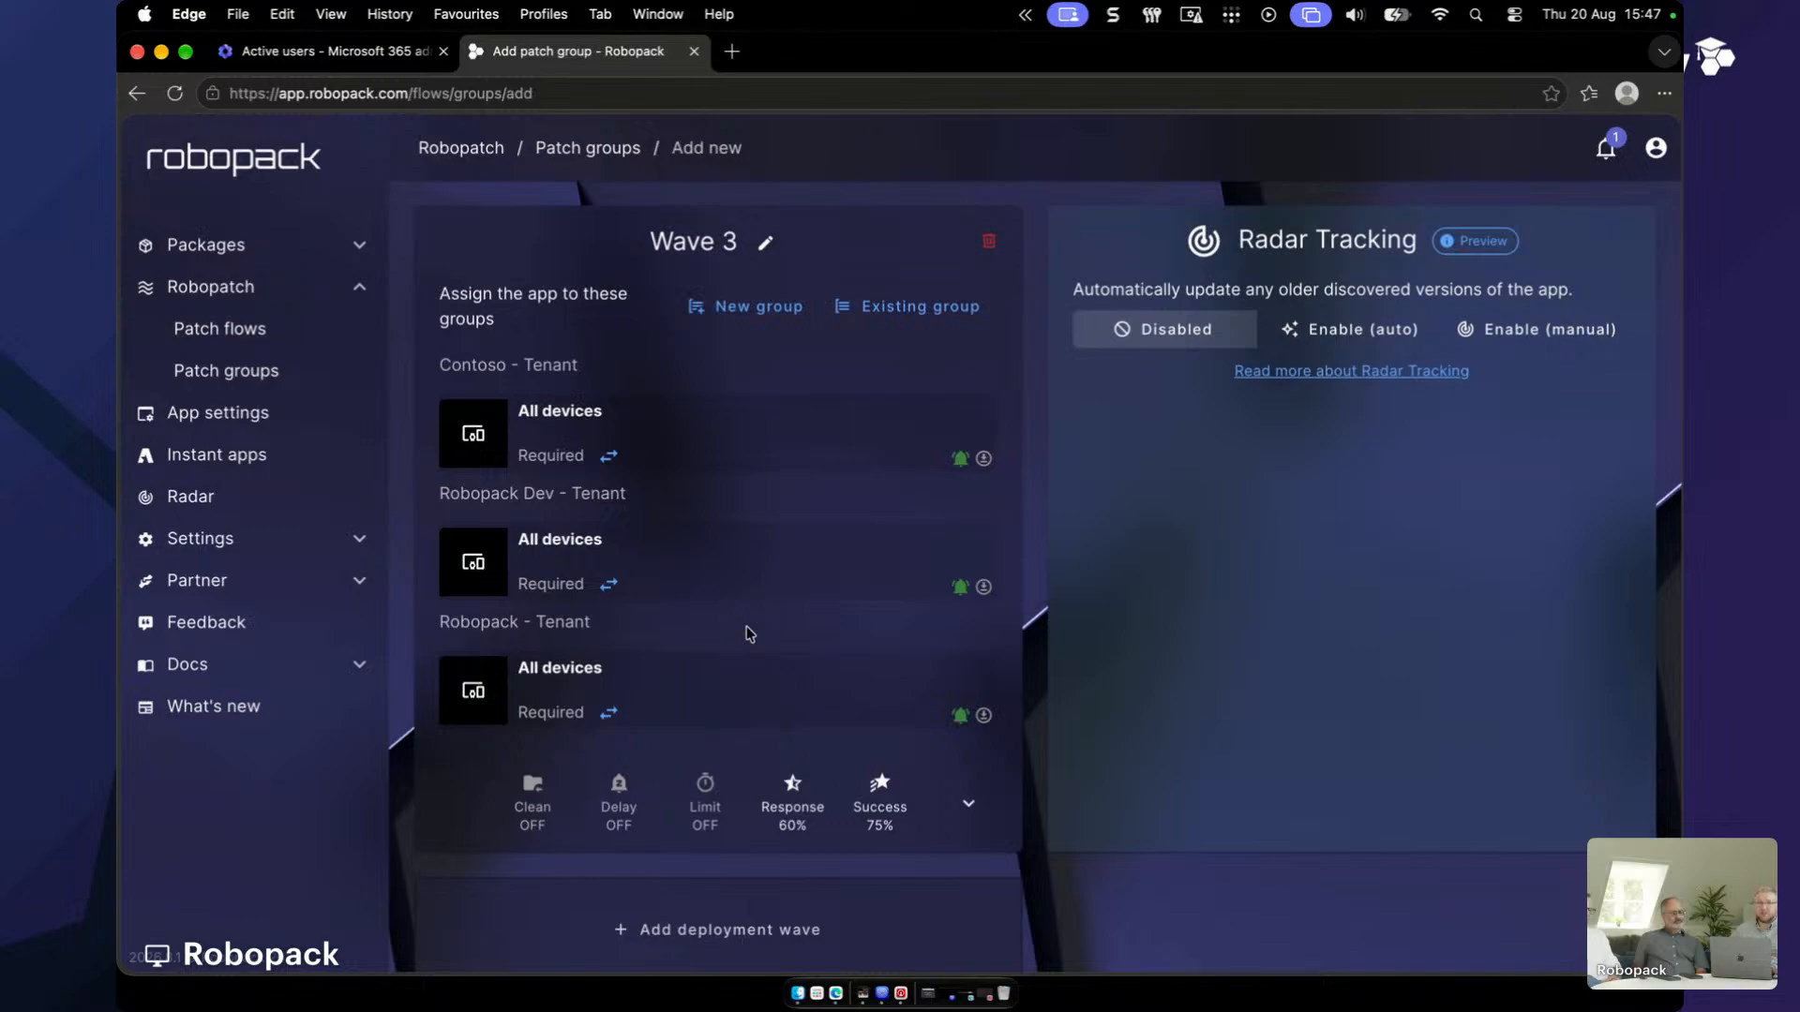
click(747, 898)
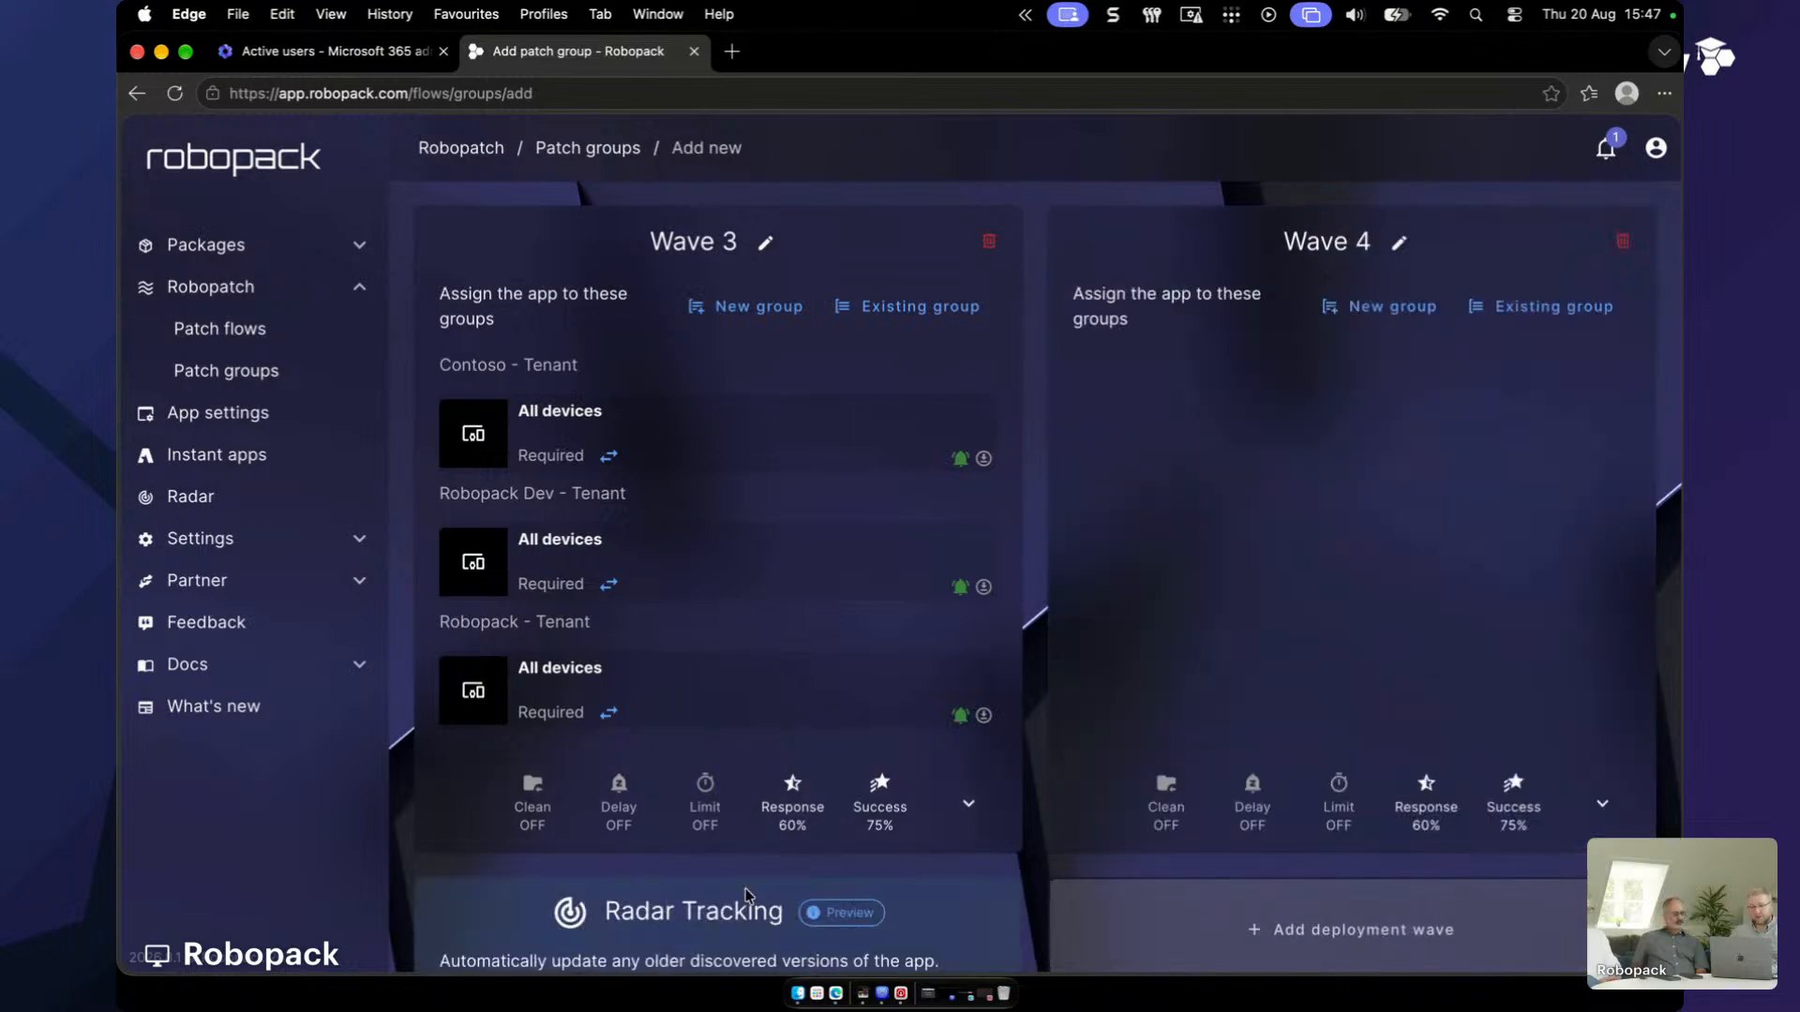
click(1621, 241)
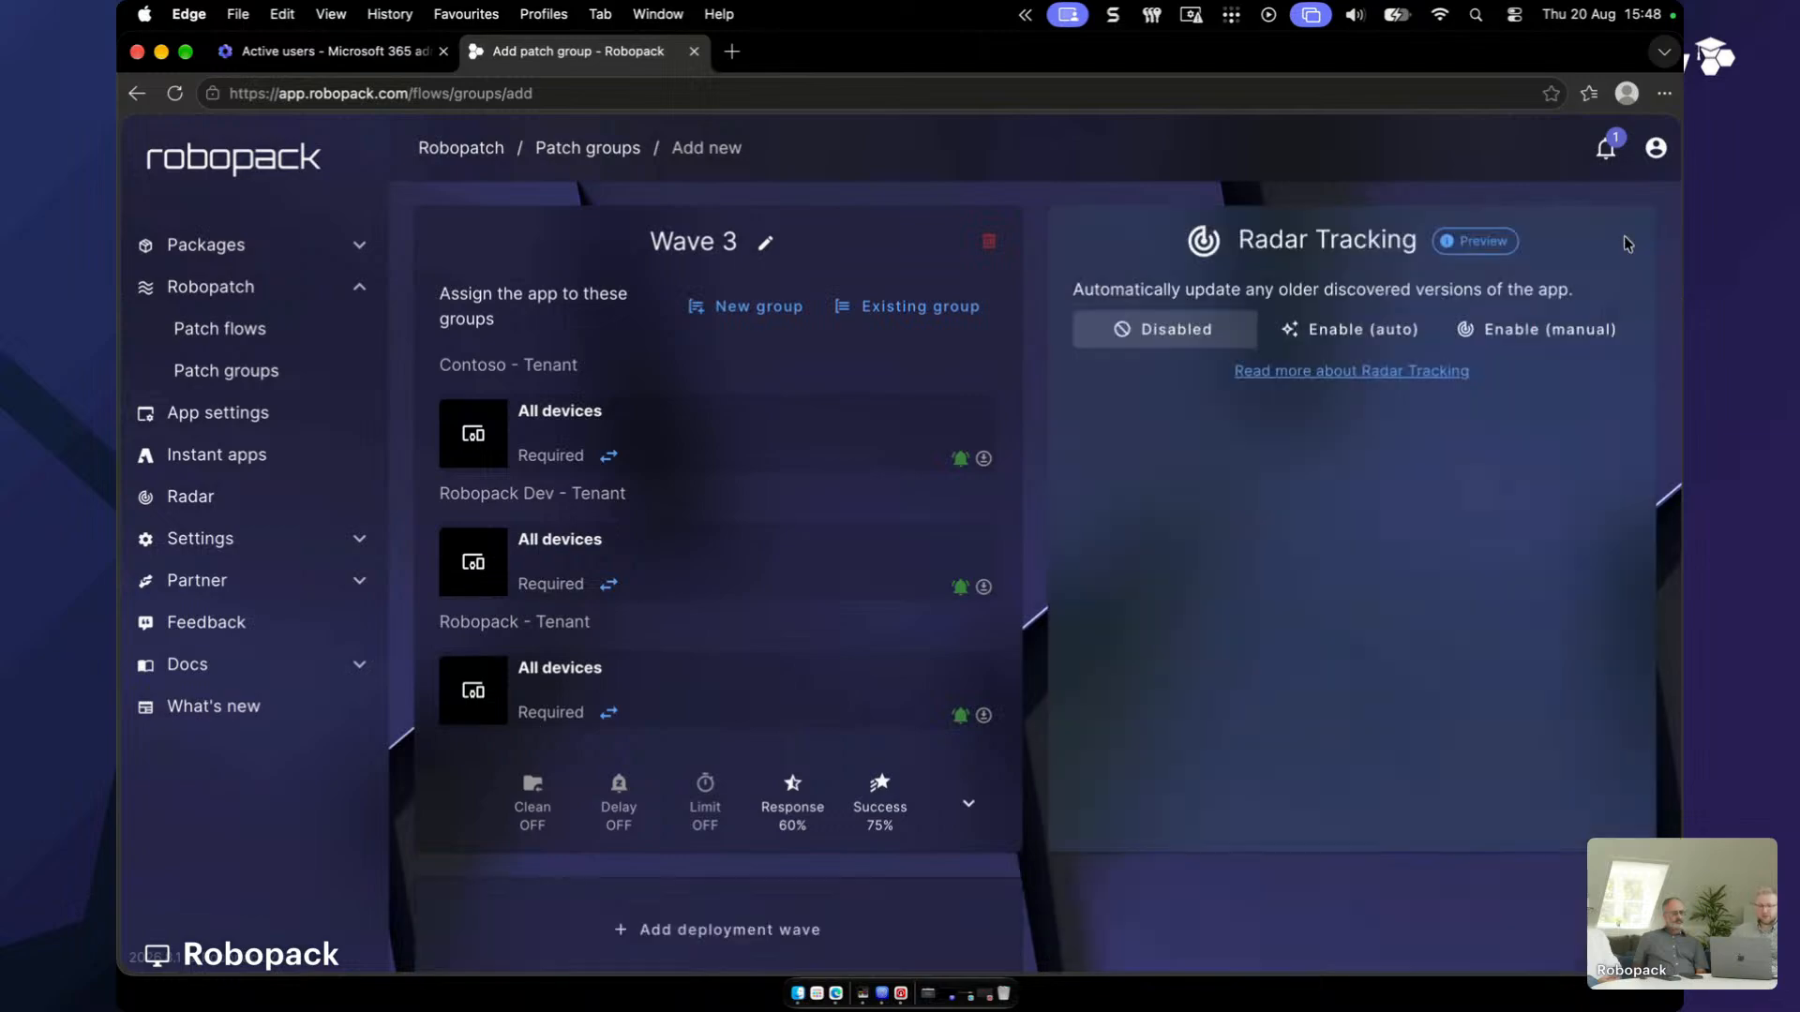
scroll(1077, 486, up, 10)
click(1462, 289)
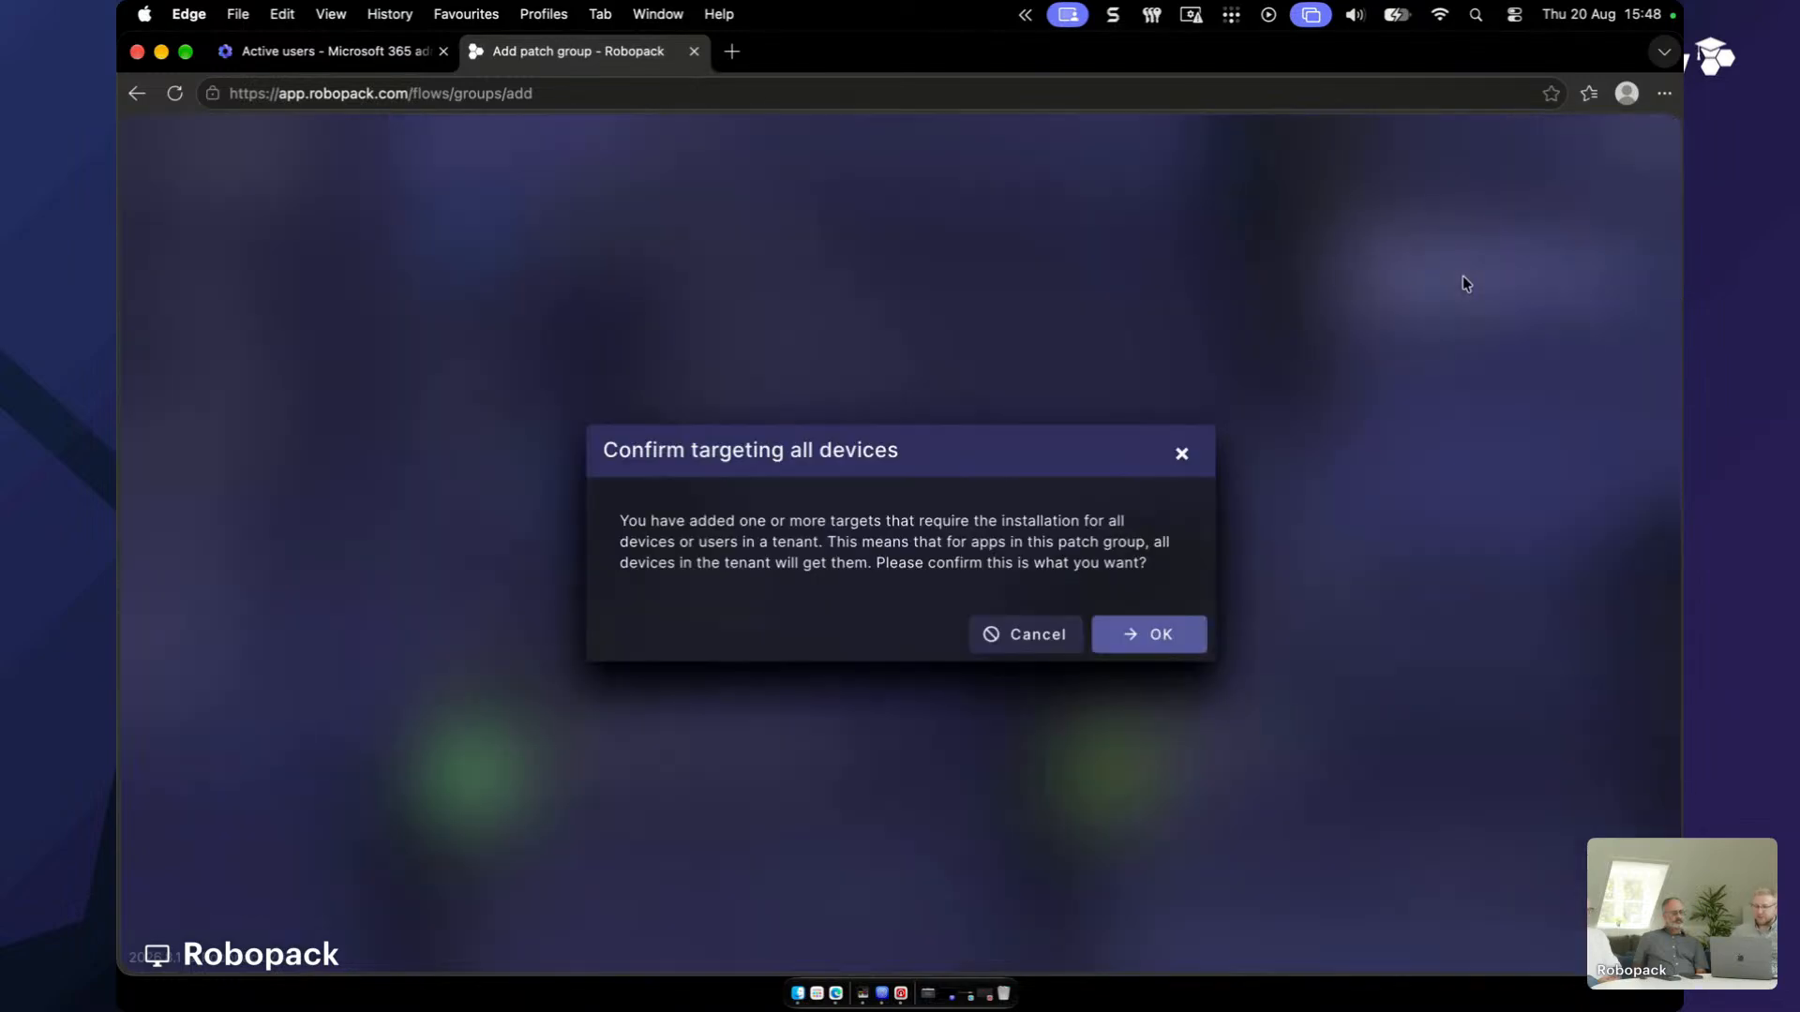
click(1181, 648)
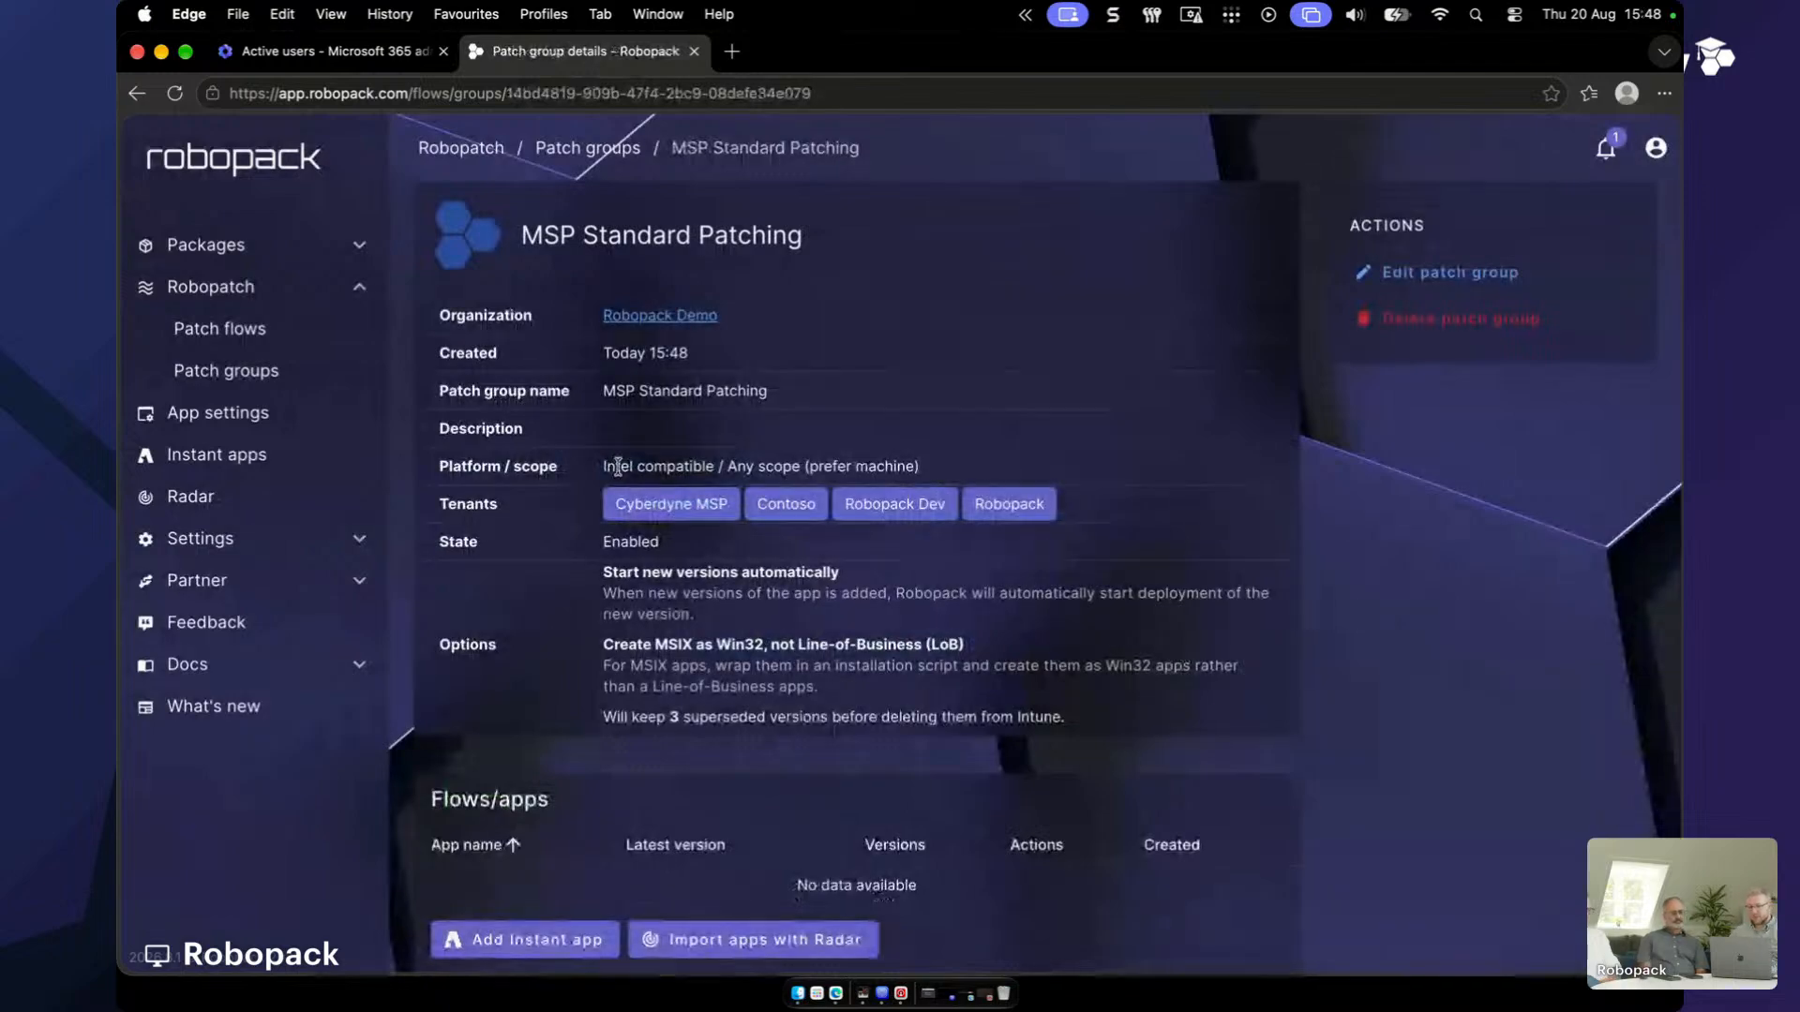
- Scroll through the MSP Standard Patching details to review its four tenants, empty apps list and Waves 1–3
scroll(910, 778, down, 4)
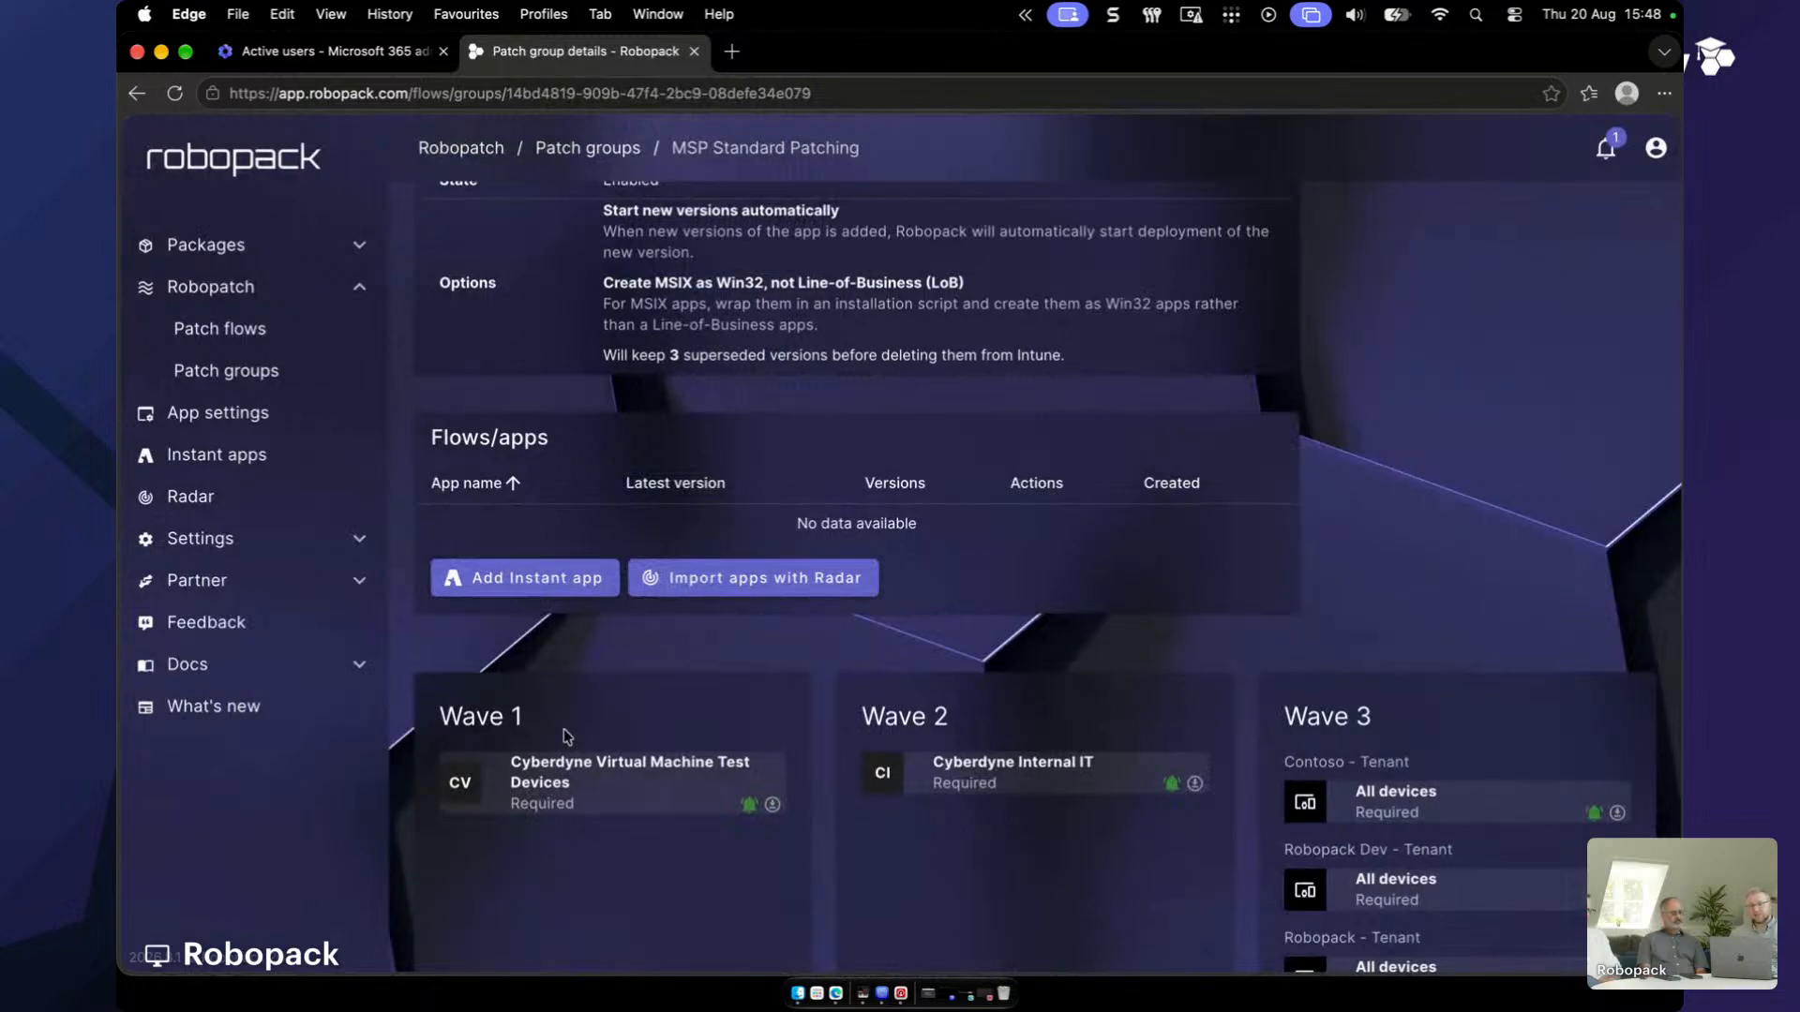
scroll(599, 633, up, 4)
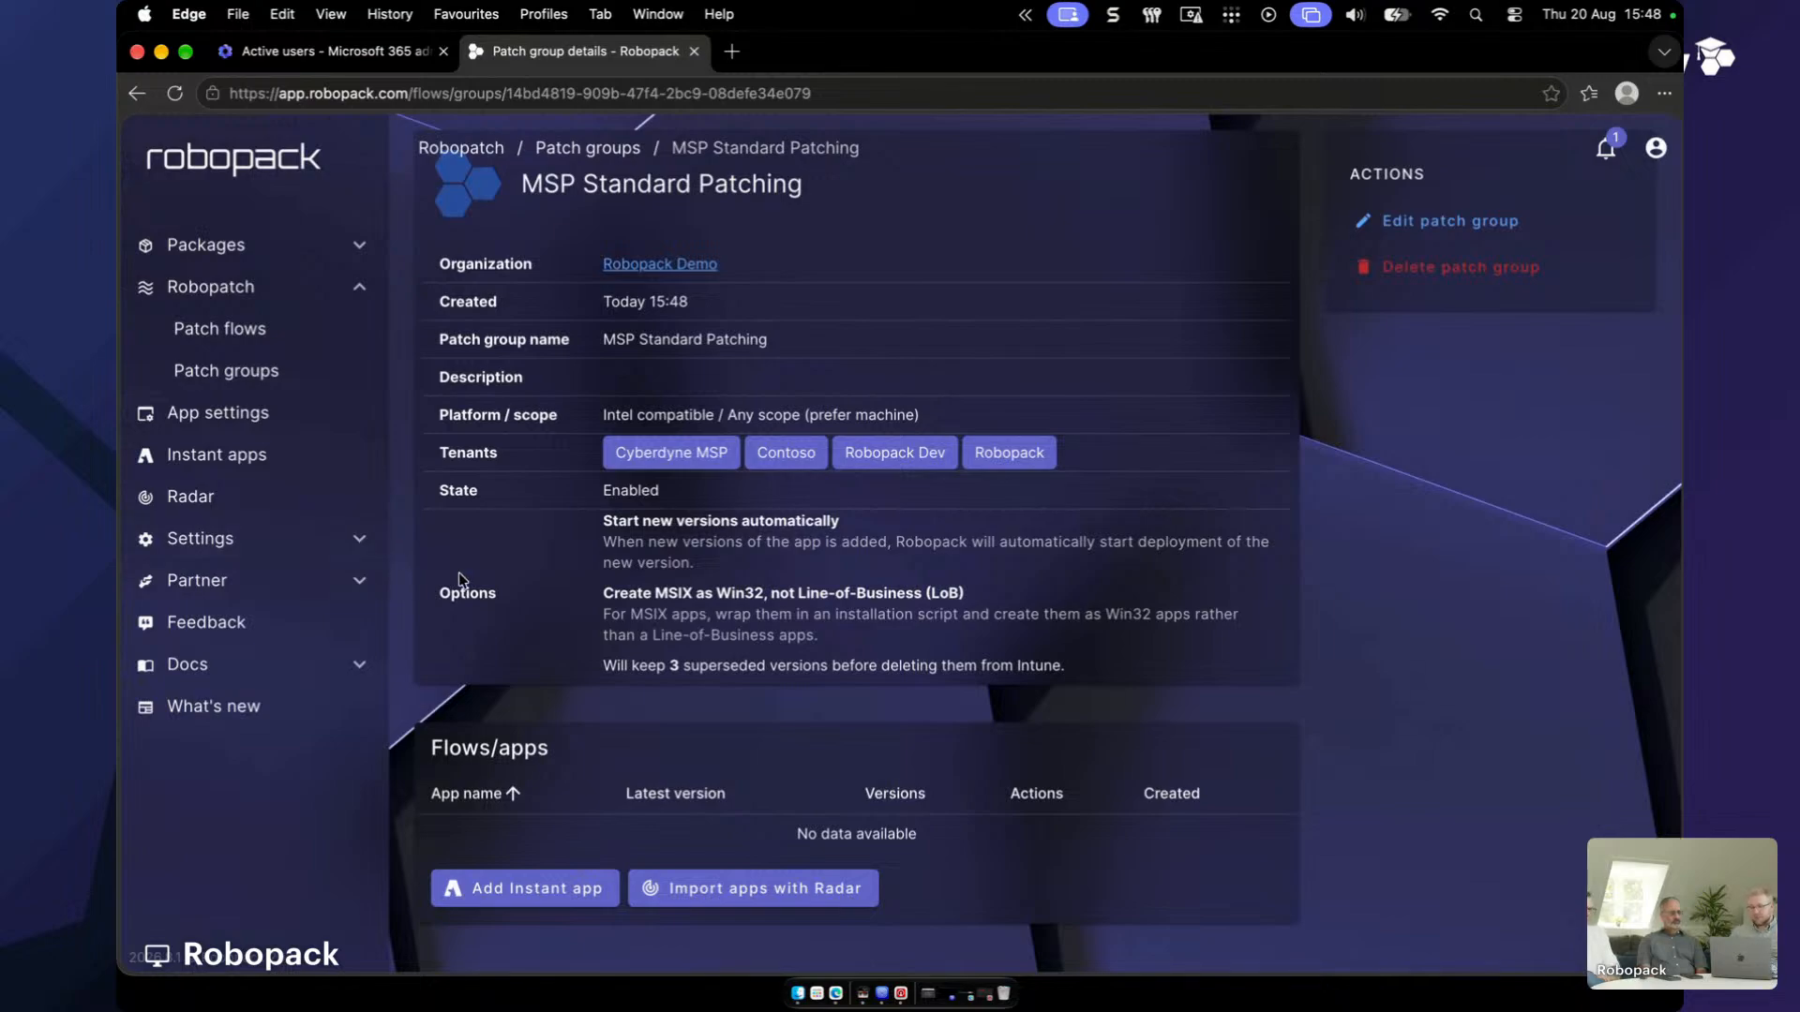
scroll(874, 664, down, 5)
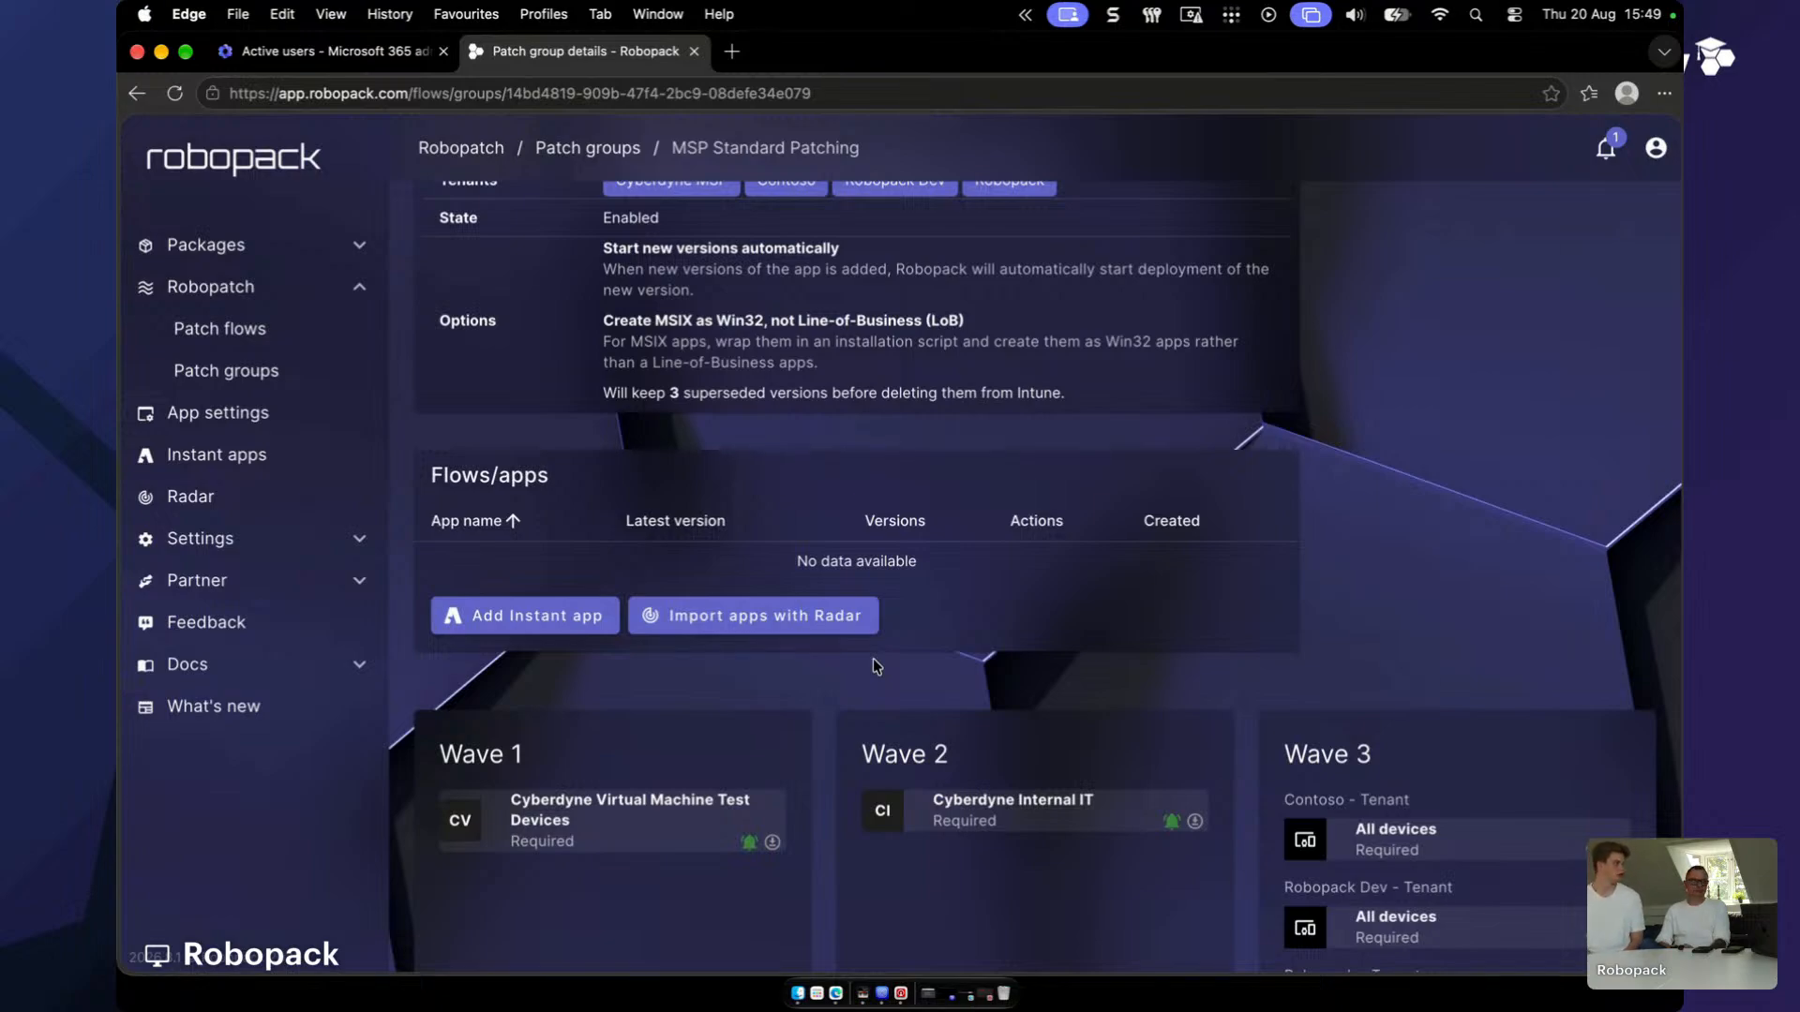
- Open Radar and switch its Intune tenant to Robopack Dev
click(837, 628)
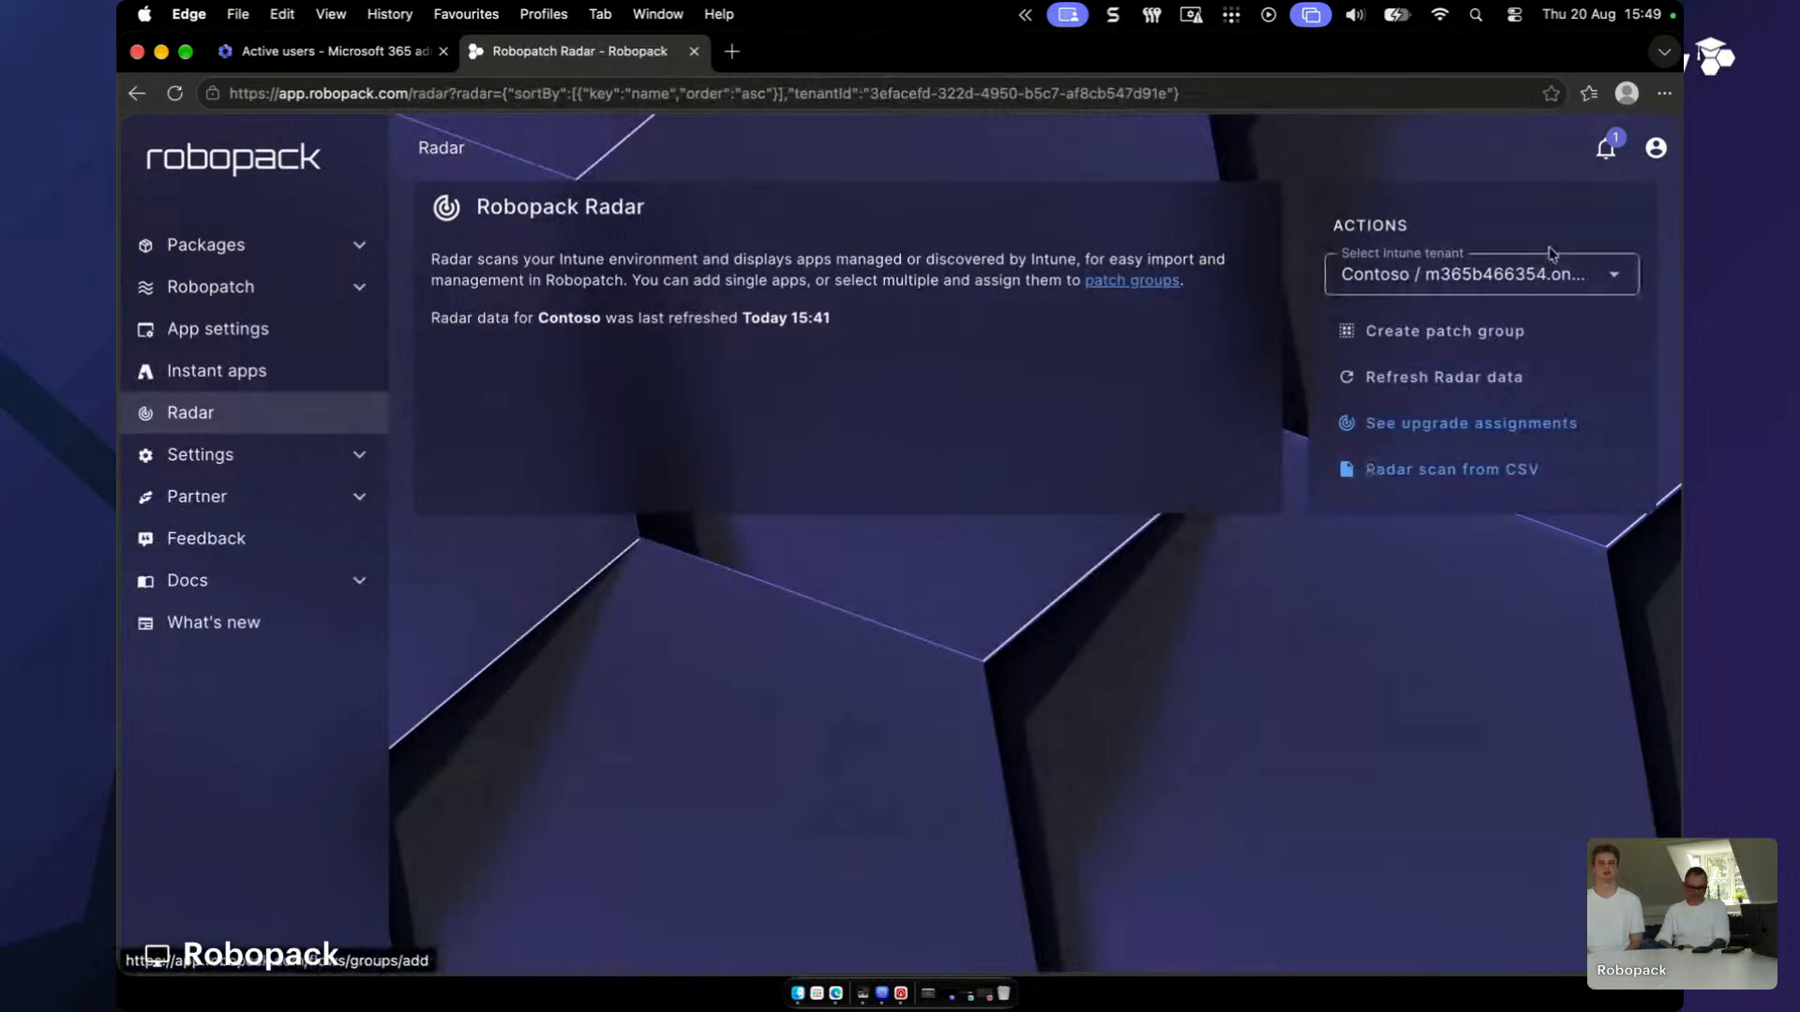
click(1458, 280)
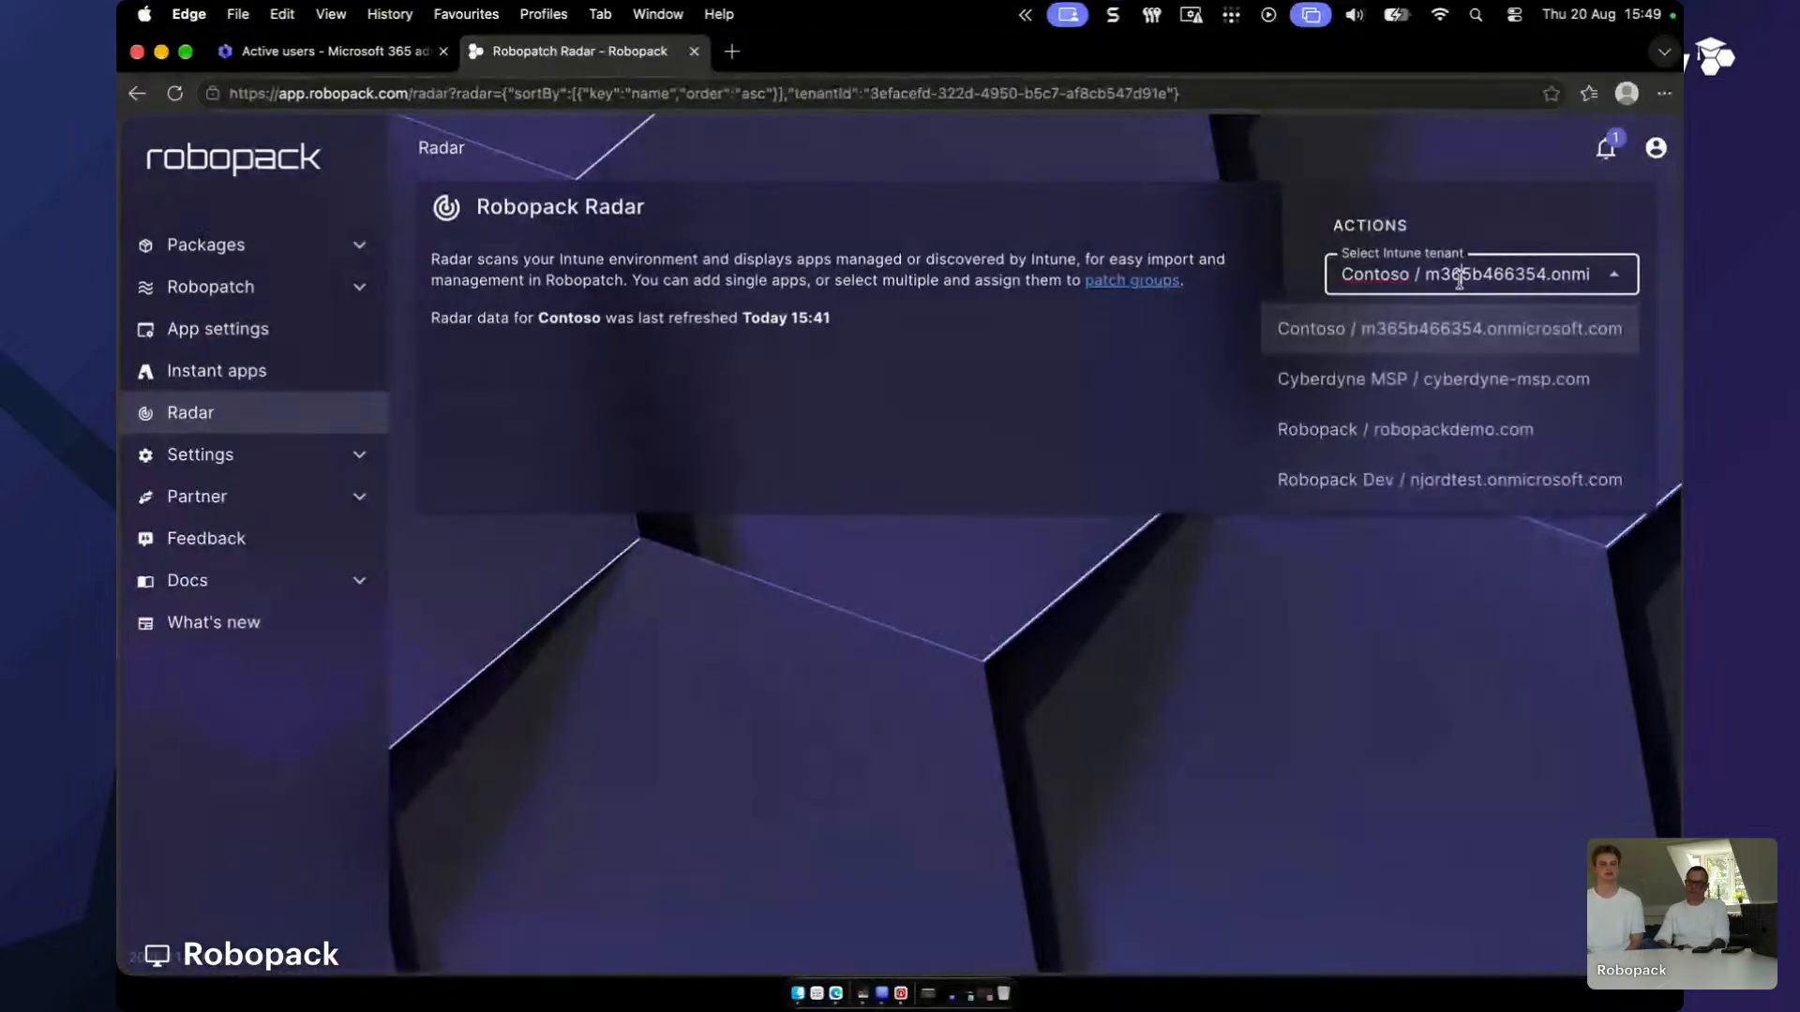
click(1437, 480)
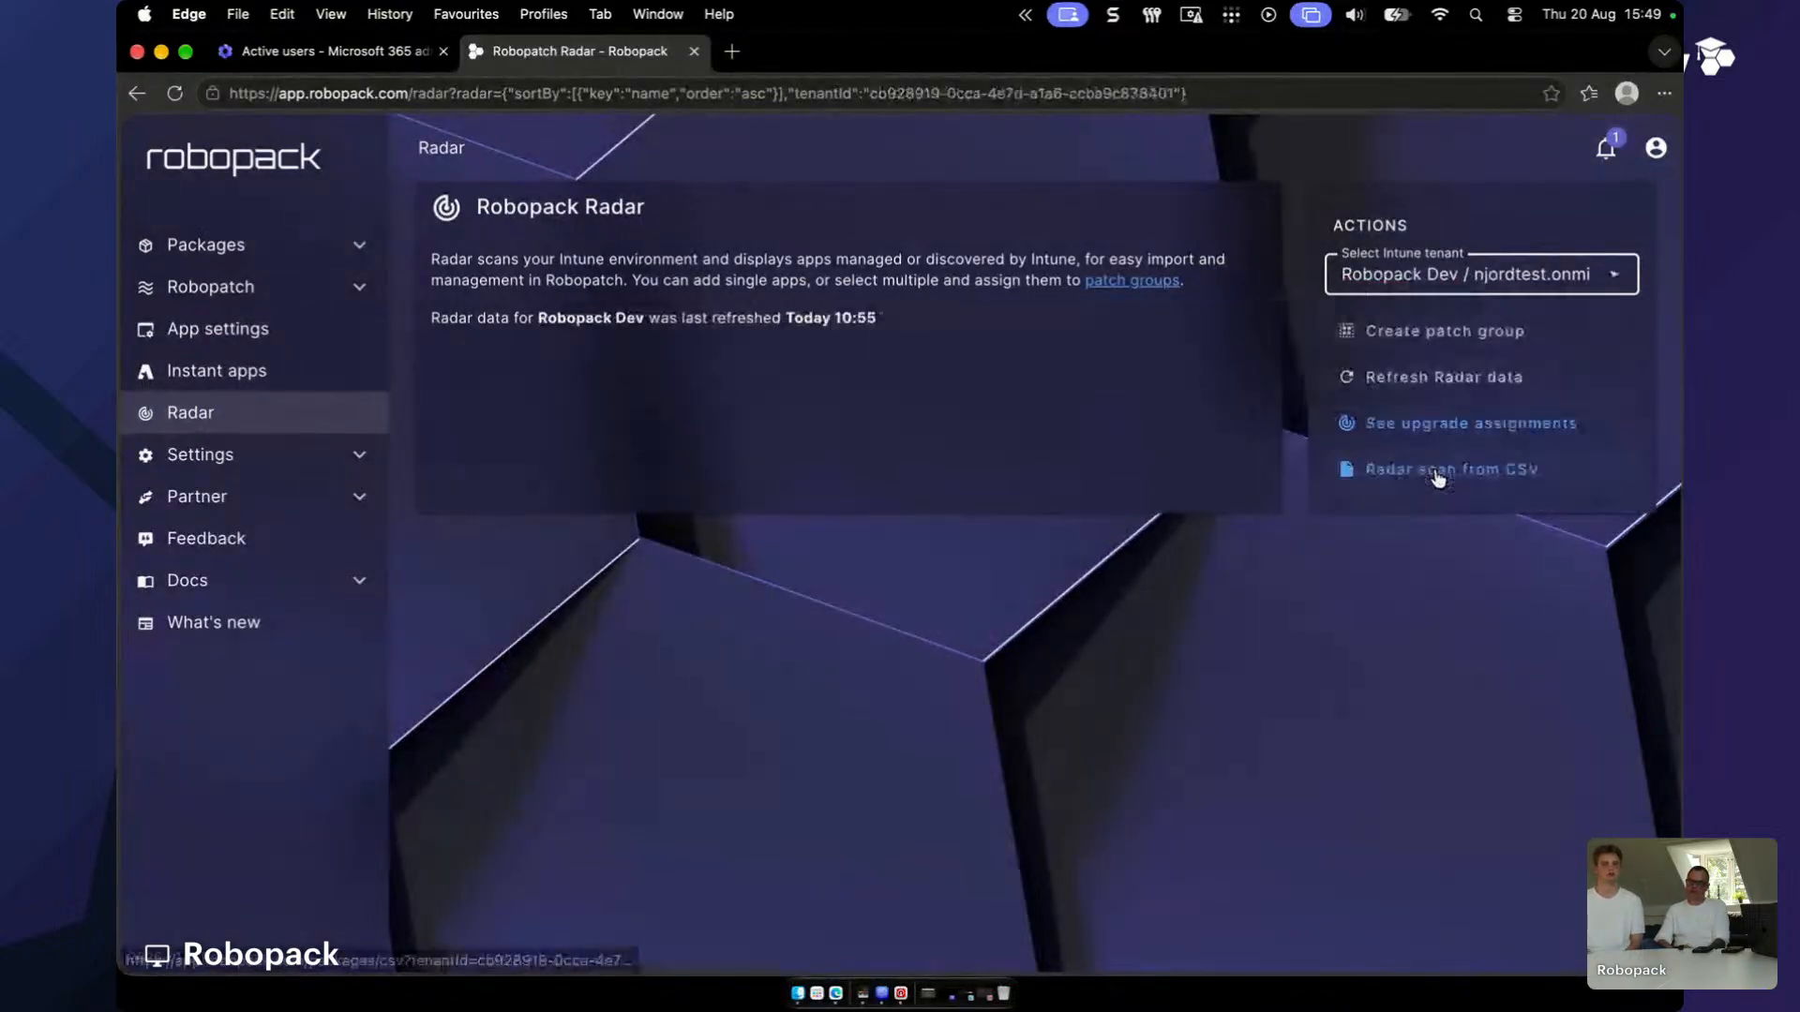
scroll(1109, 461, down, 3)
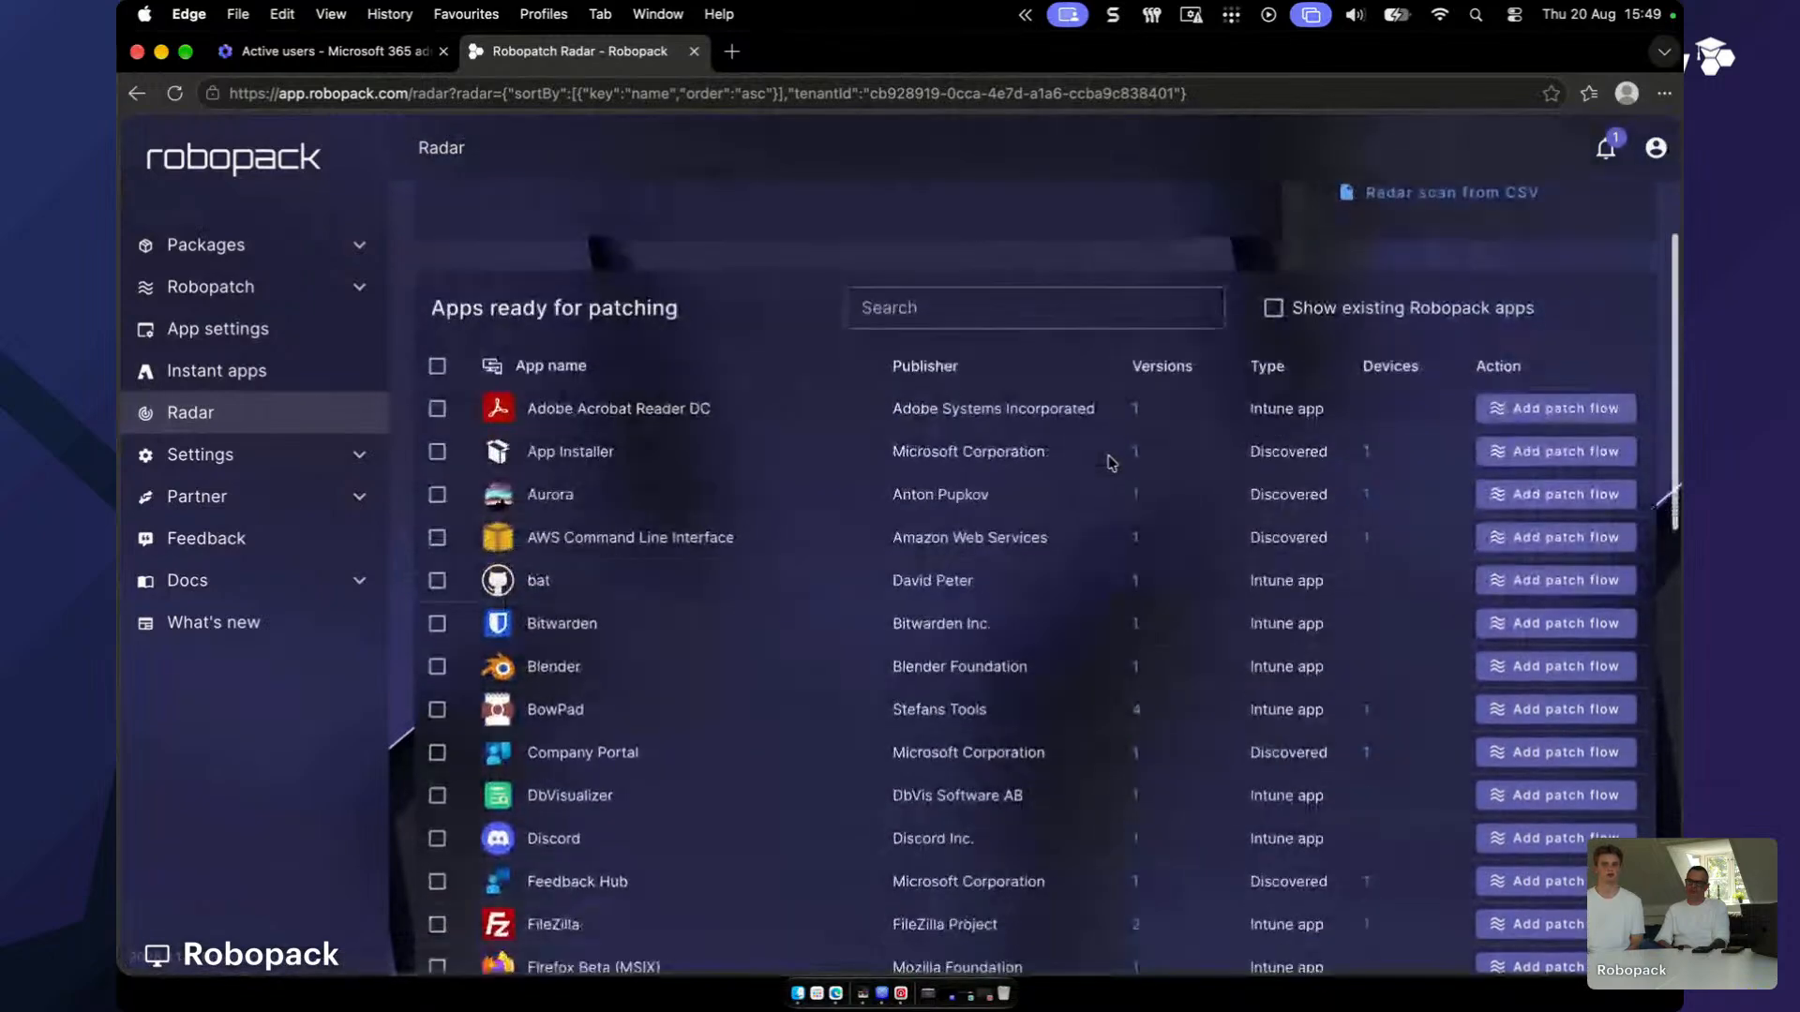
scroll(1109, 461, down, 2)
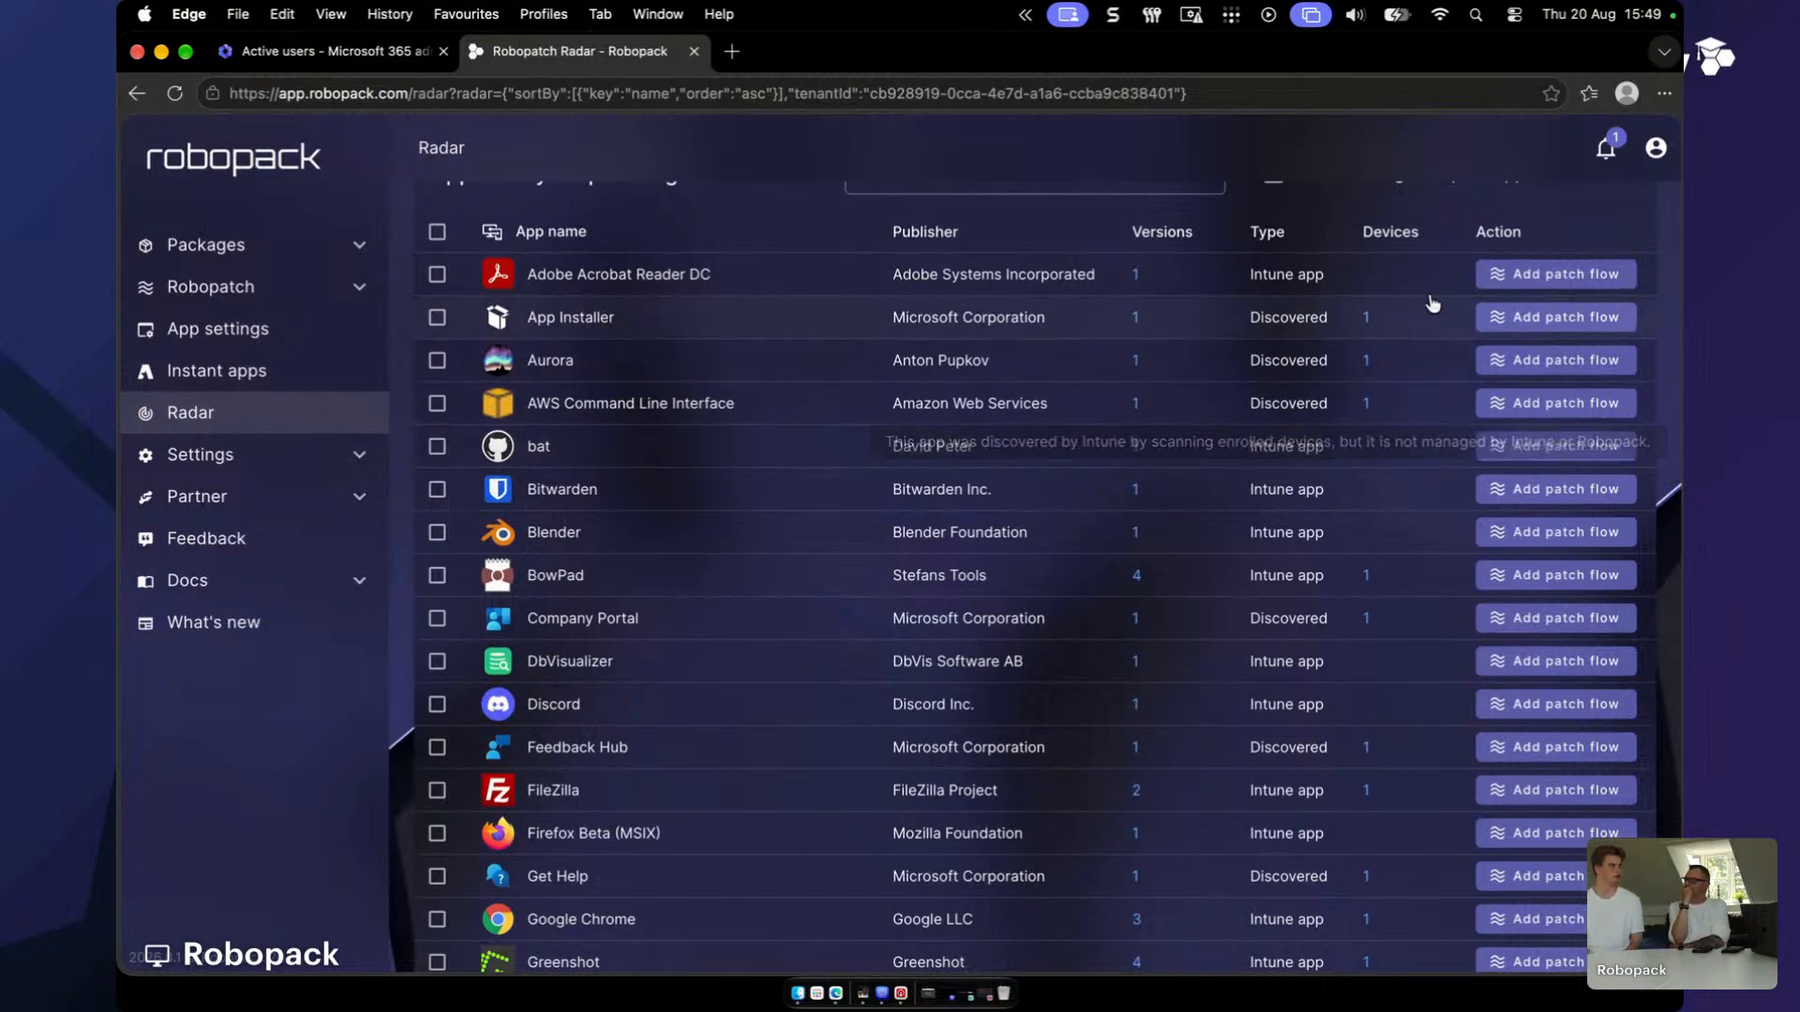
- Sort the Radar app list by Versions, highest count first
click(1393, 231)
click(1393, 232)
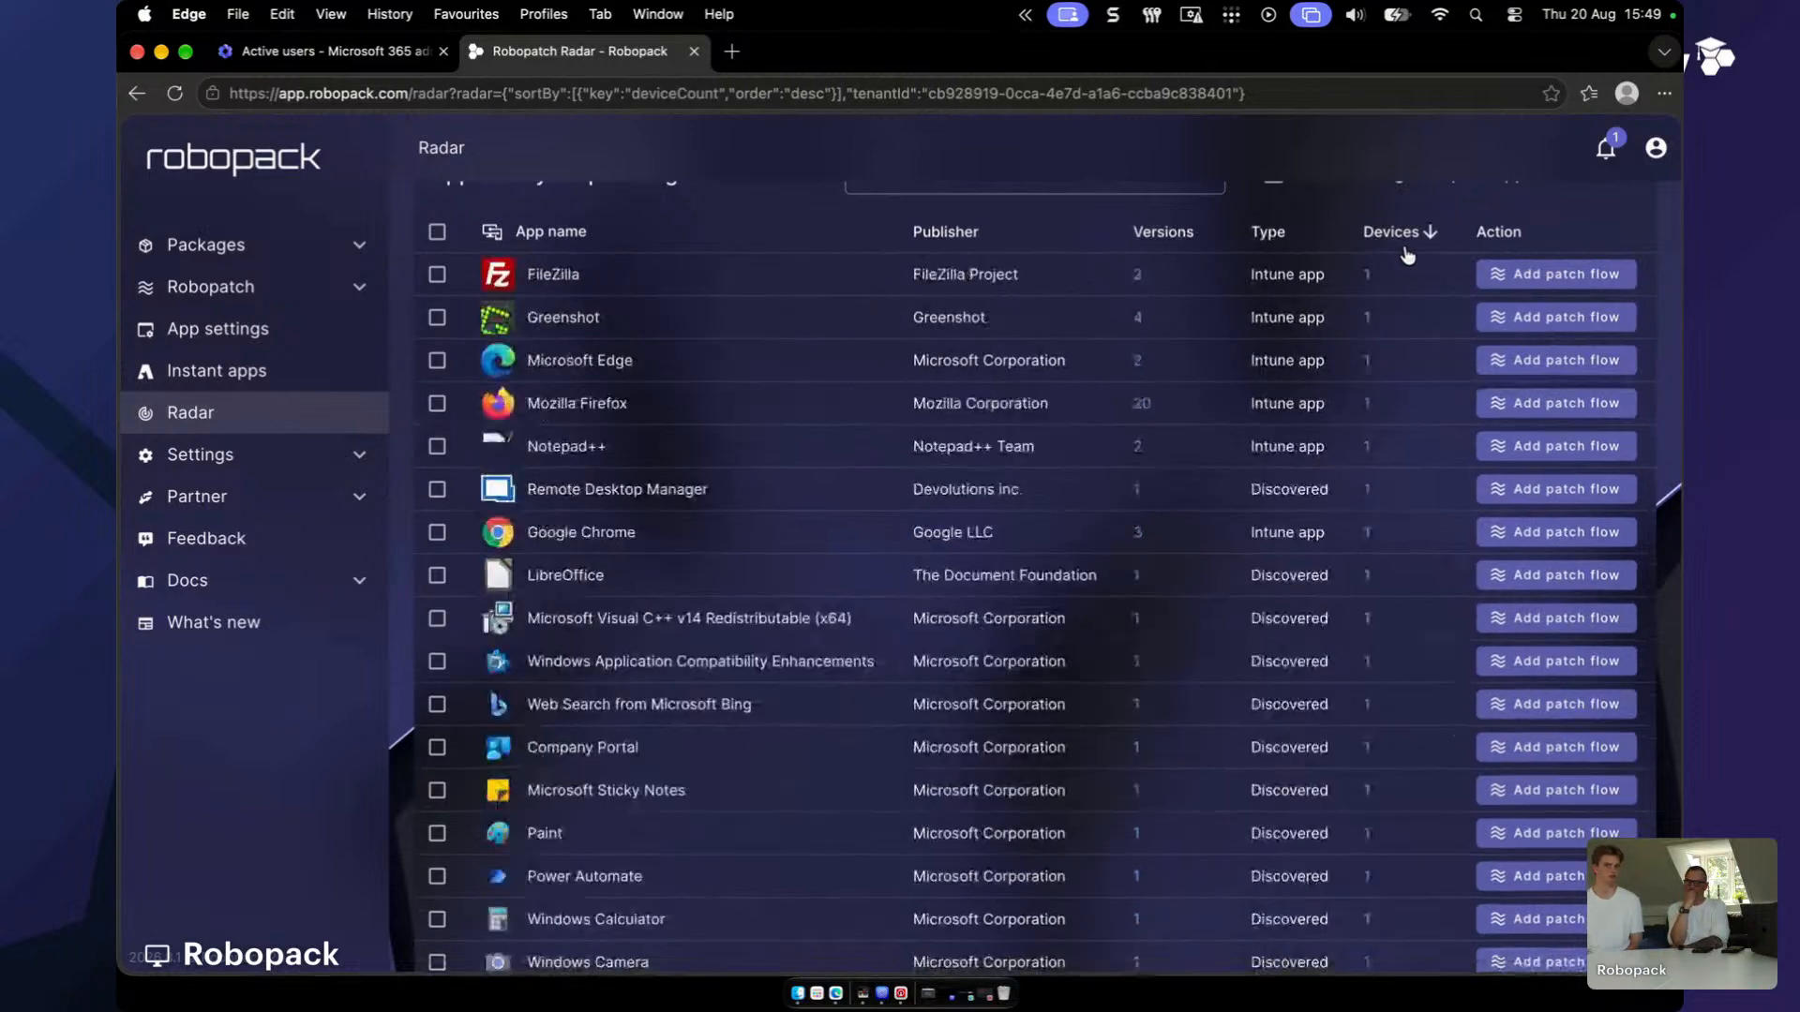
click(1192, 246)
click(1192, 246)
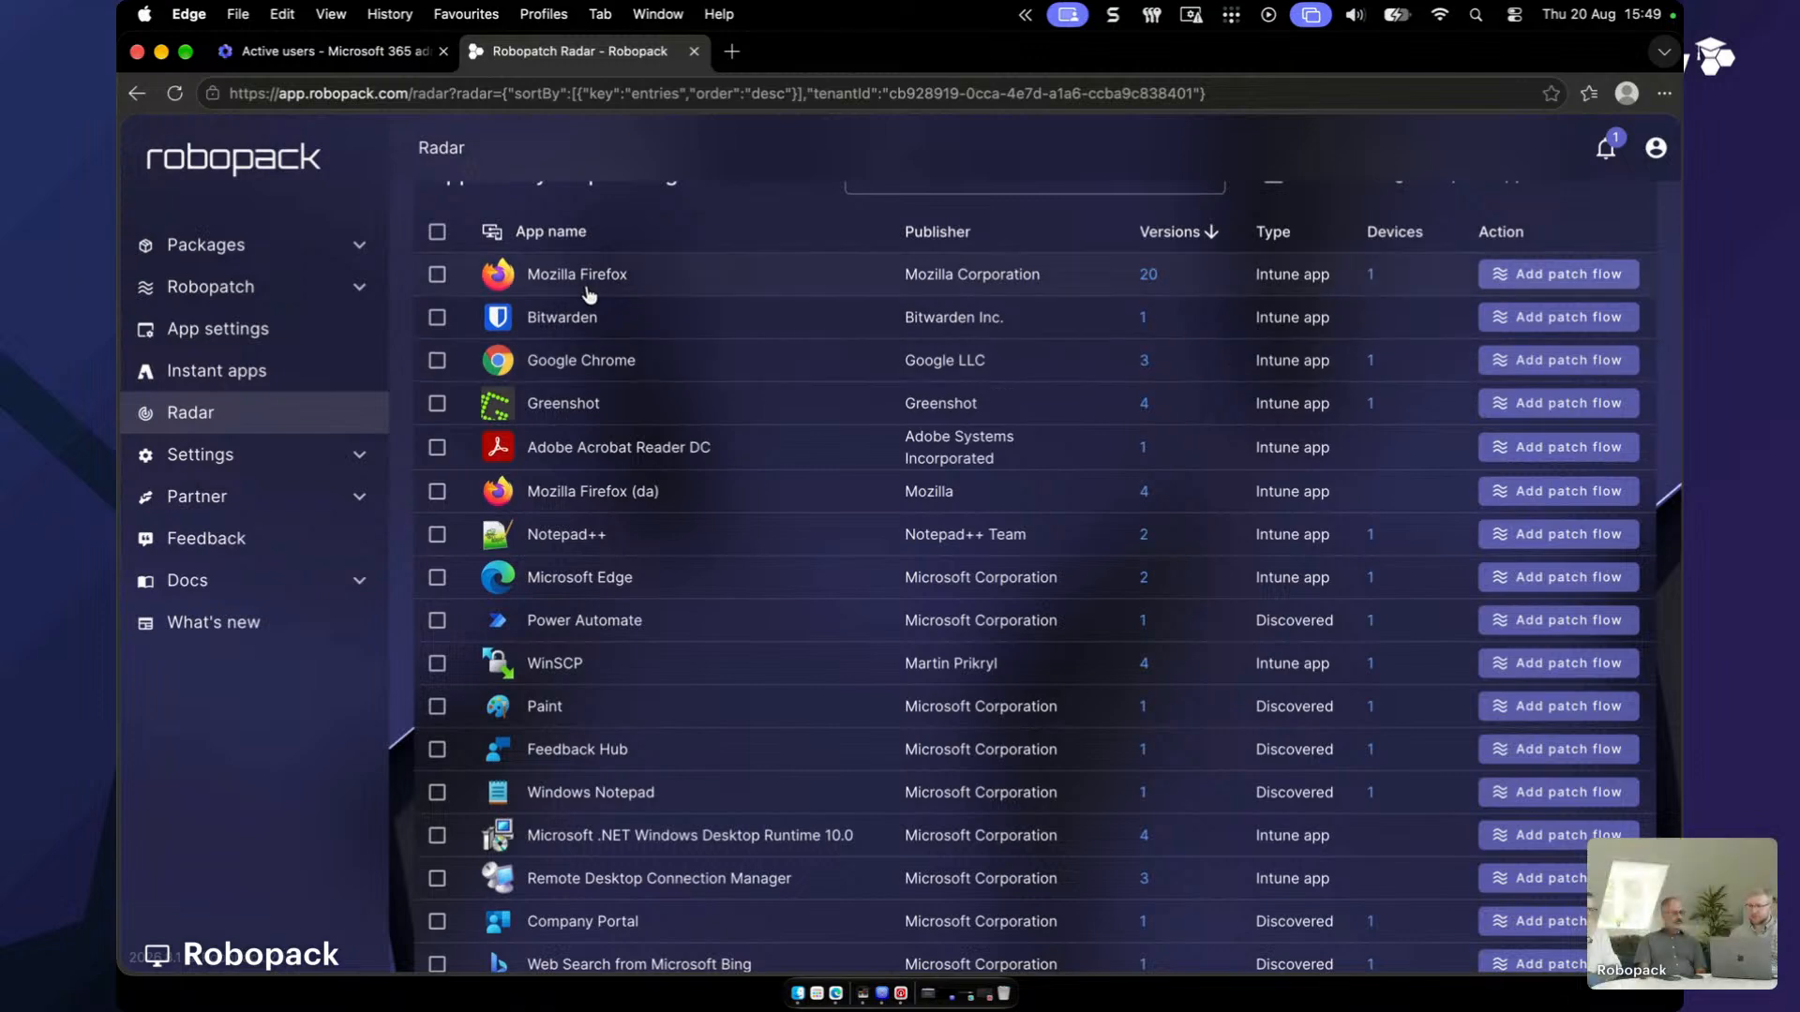
- Select Mozilla Firefox, Google Chrome and Notepad++ in the Radar list
click(437, 274)
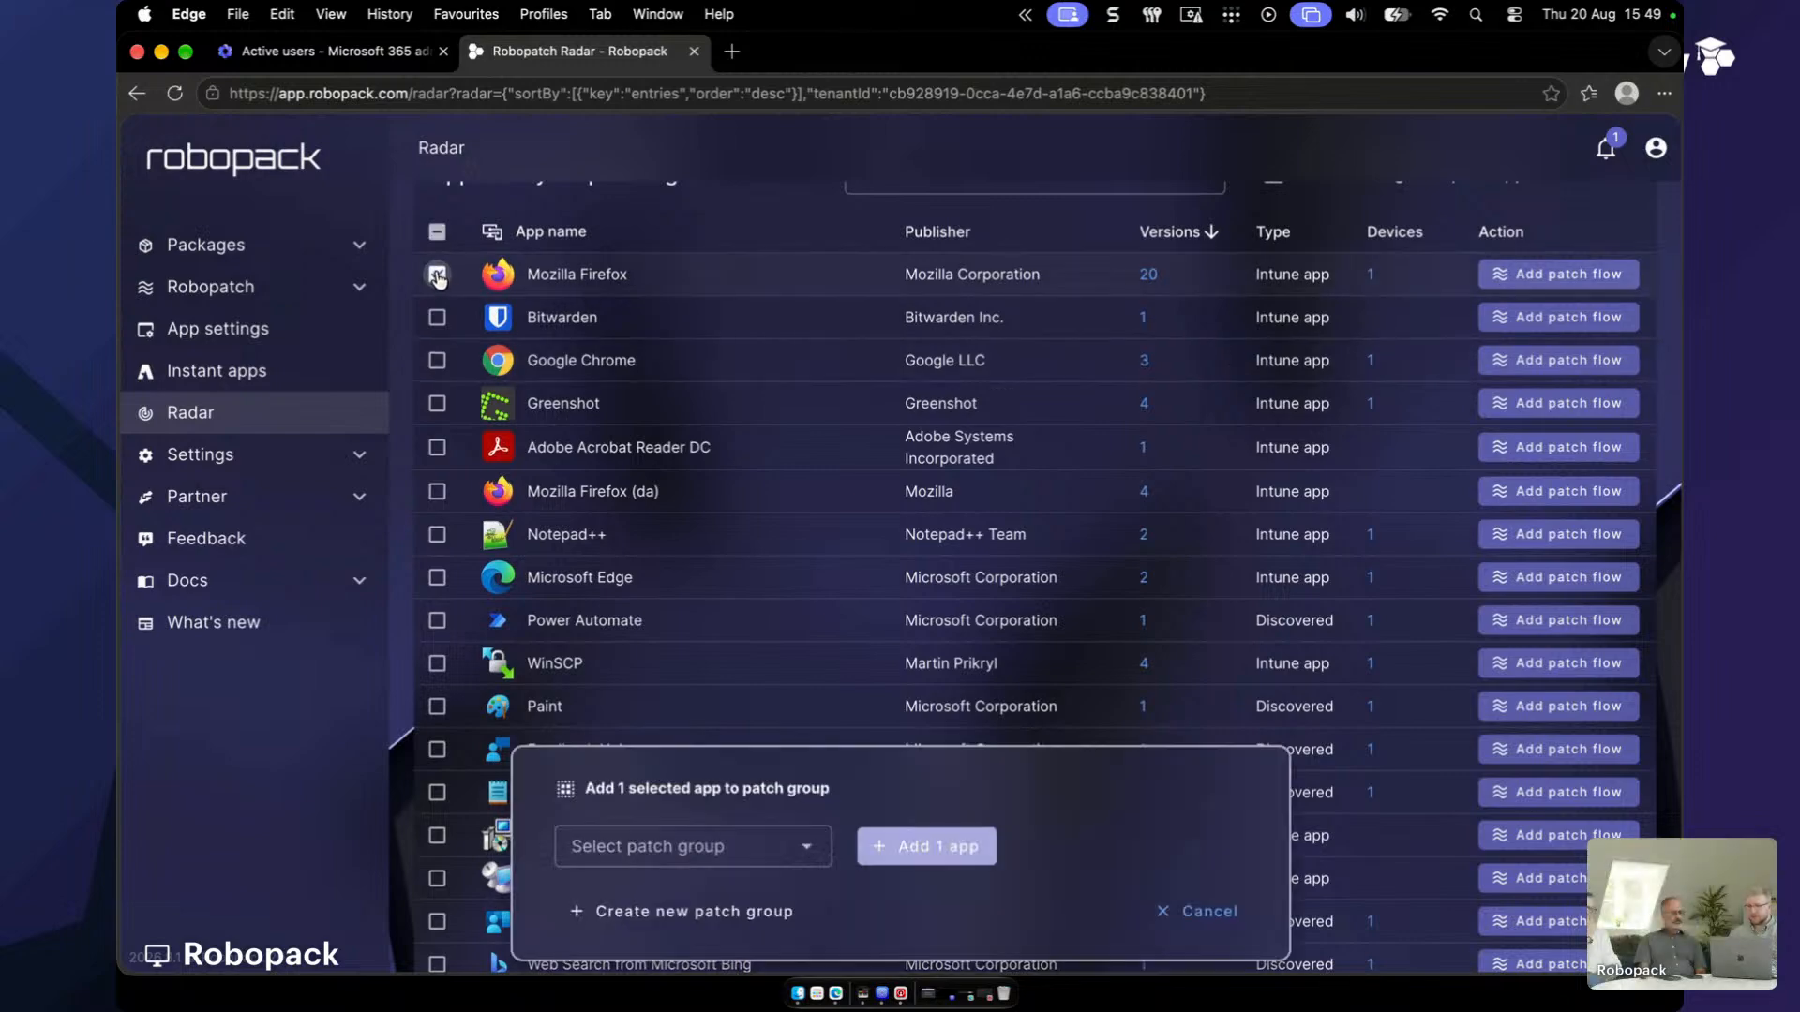
click(437, 360)
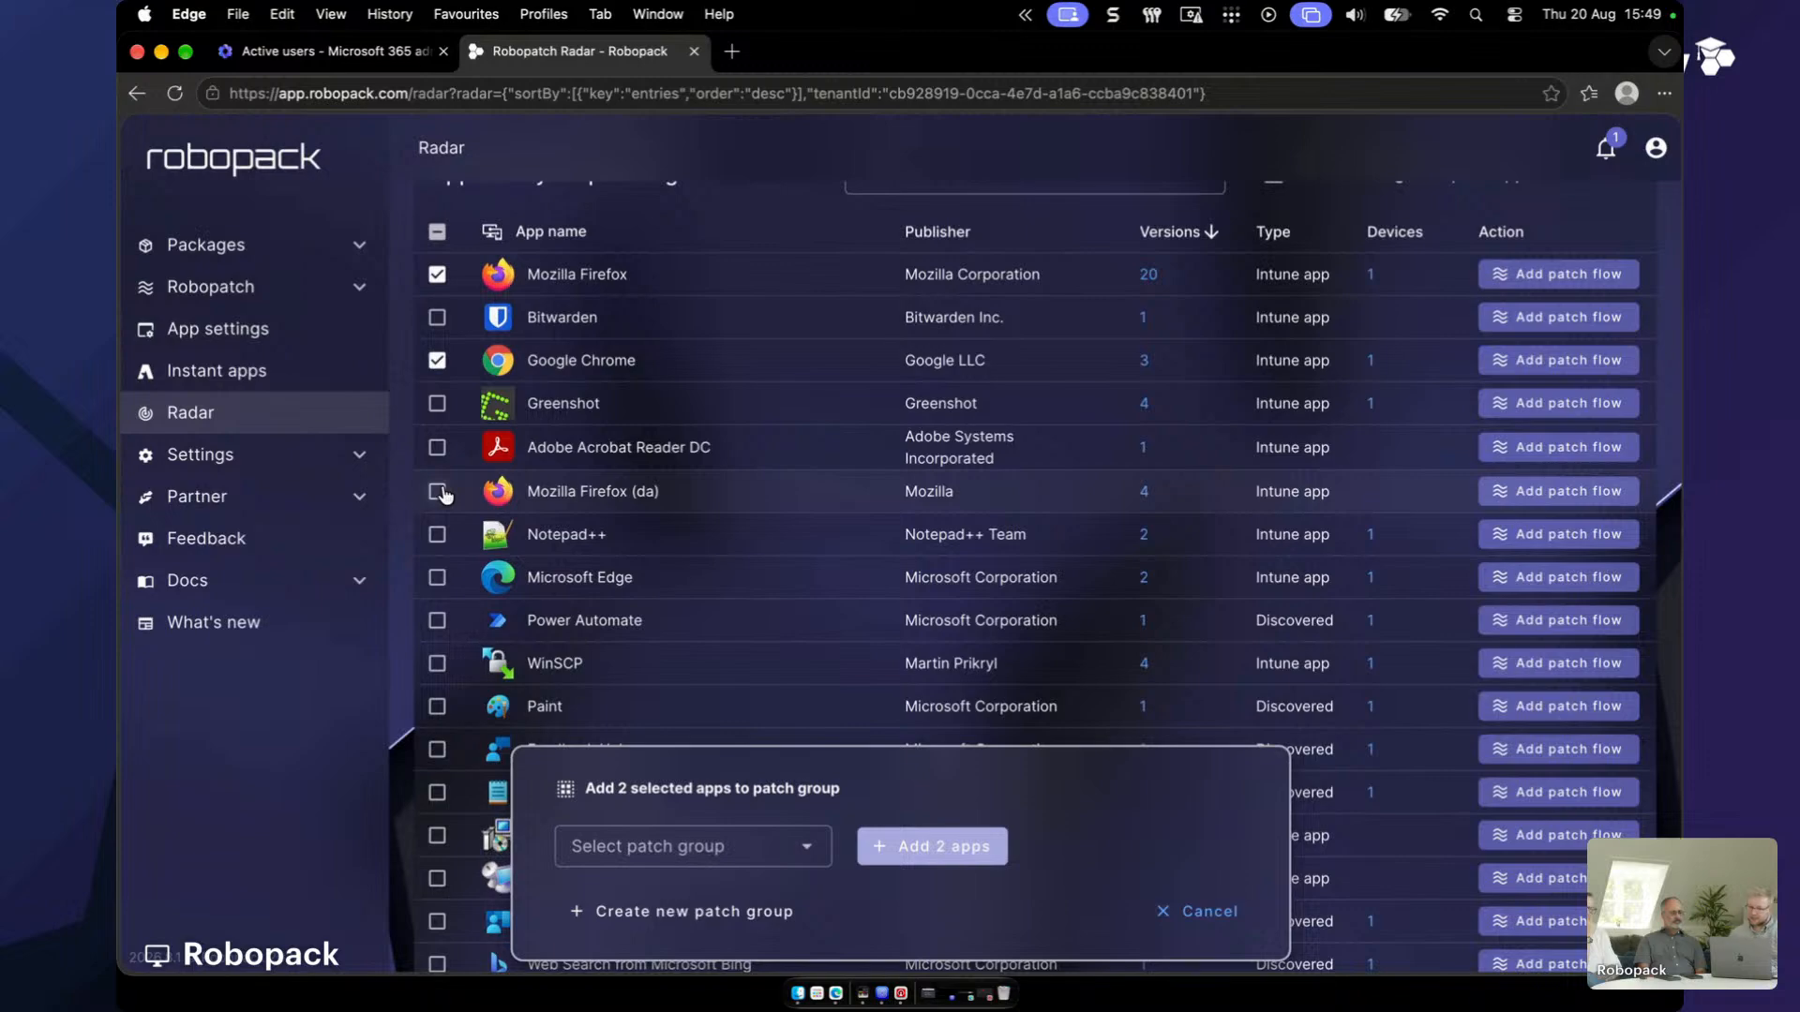
click(437, 534)
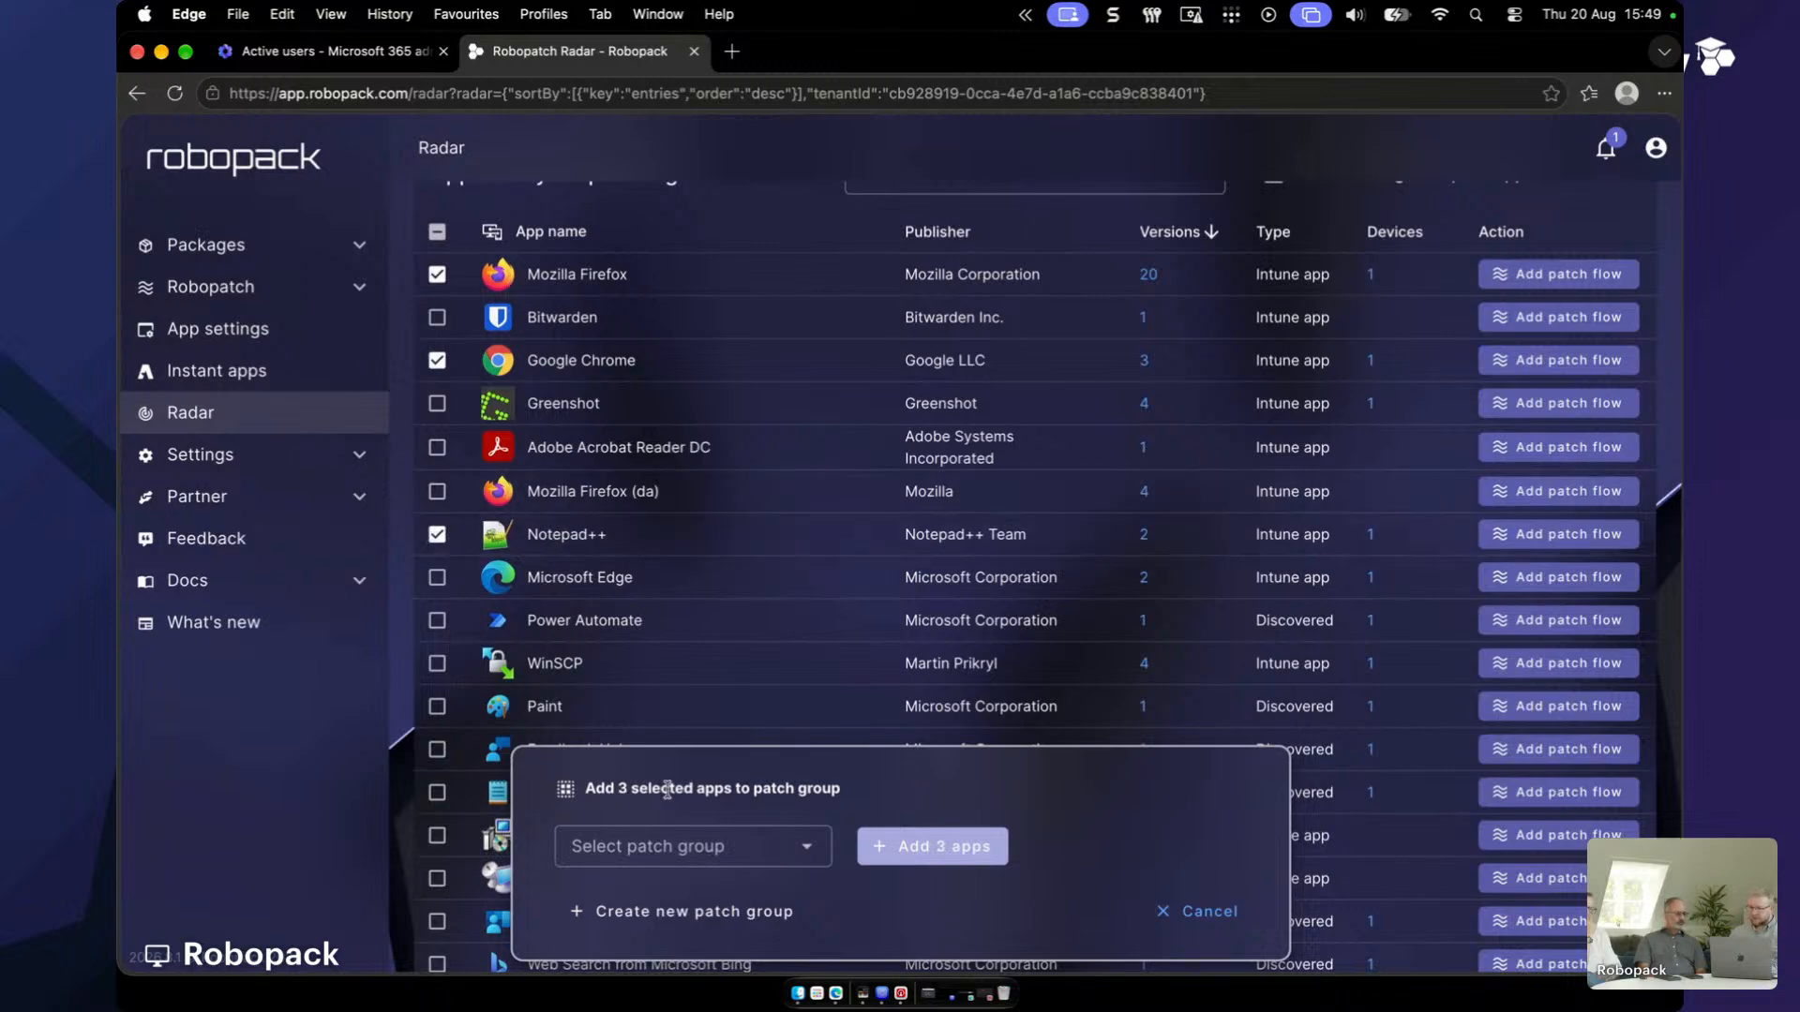
- Choose MSP Standard Patching as the target patch group and add the 3 selected apps
click(774, 861)
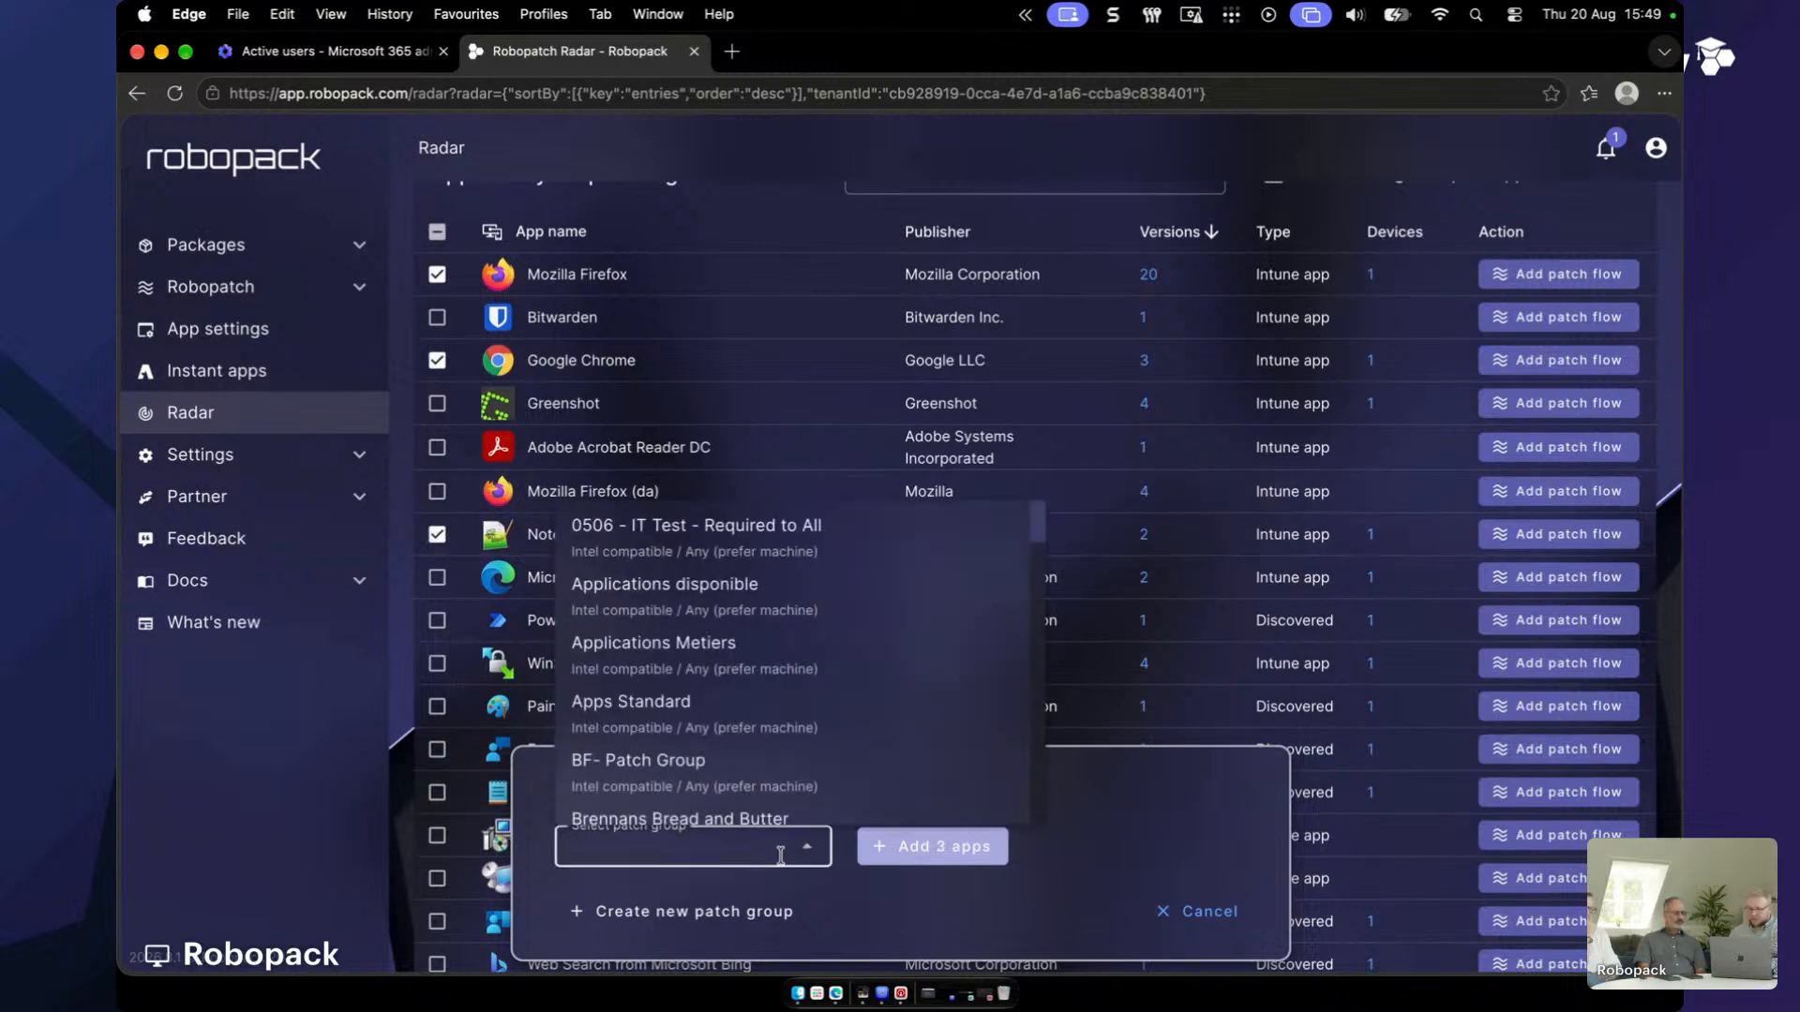
text(msp)
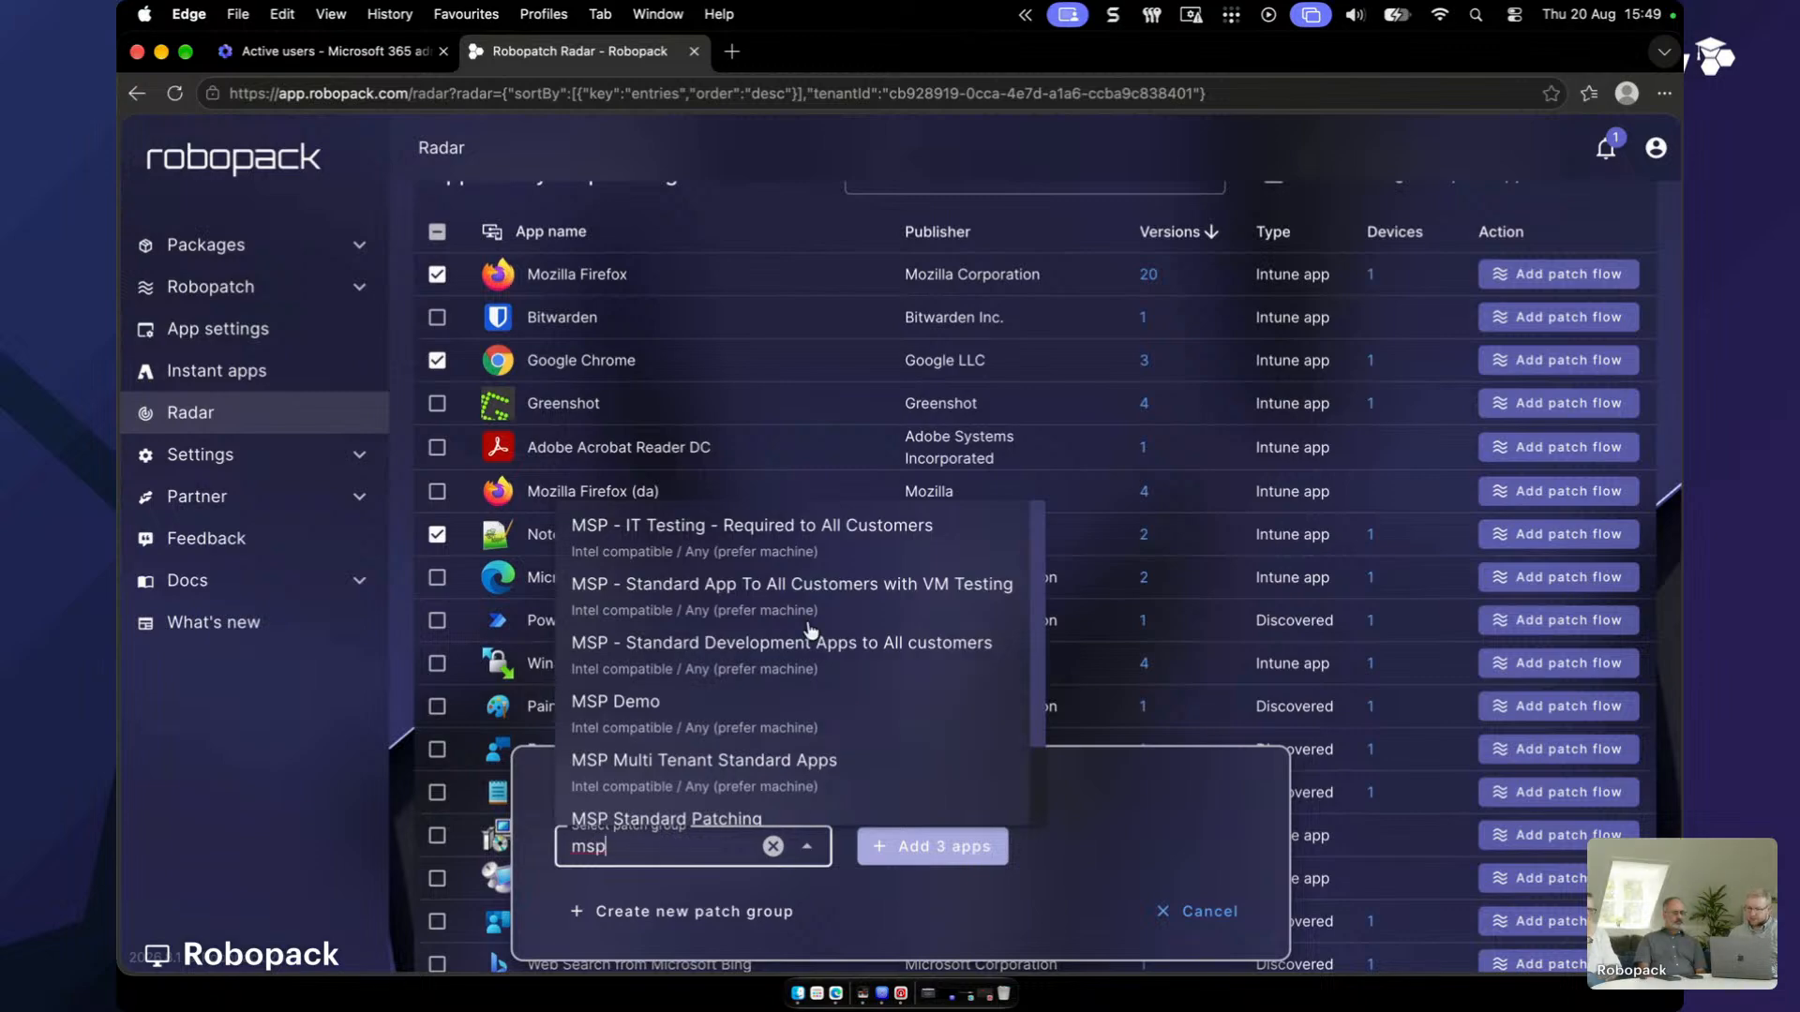
scroll(773, 741, down, 2)
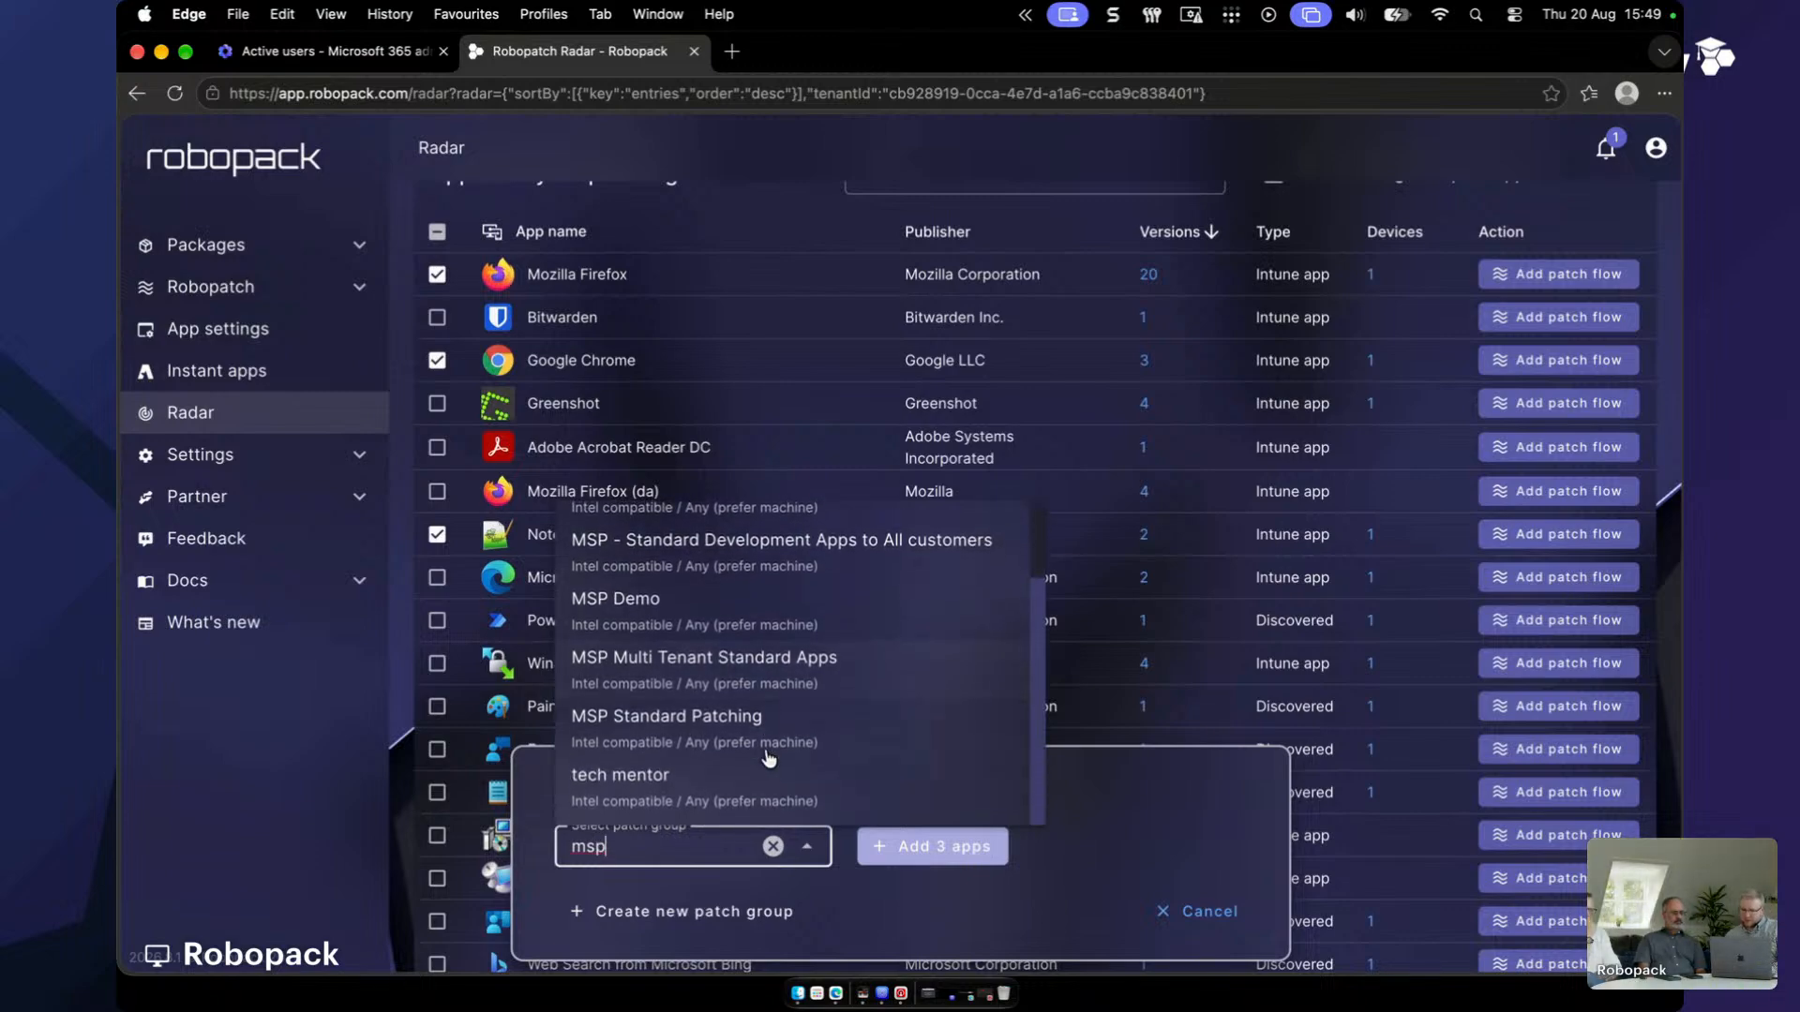
click(767, 740)
click(927, 849)
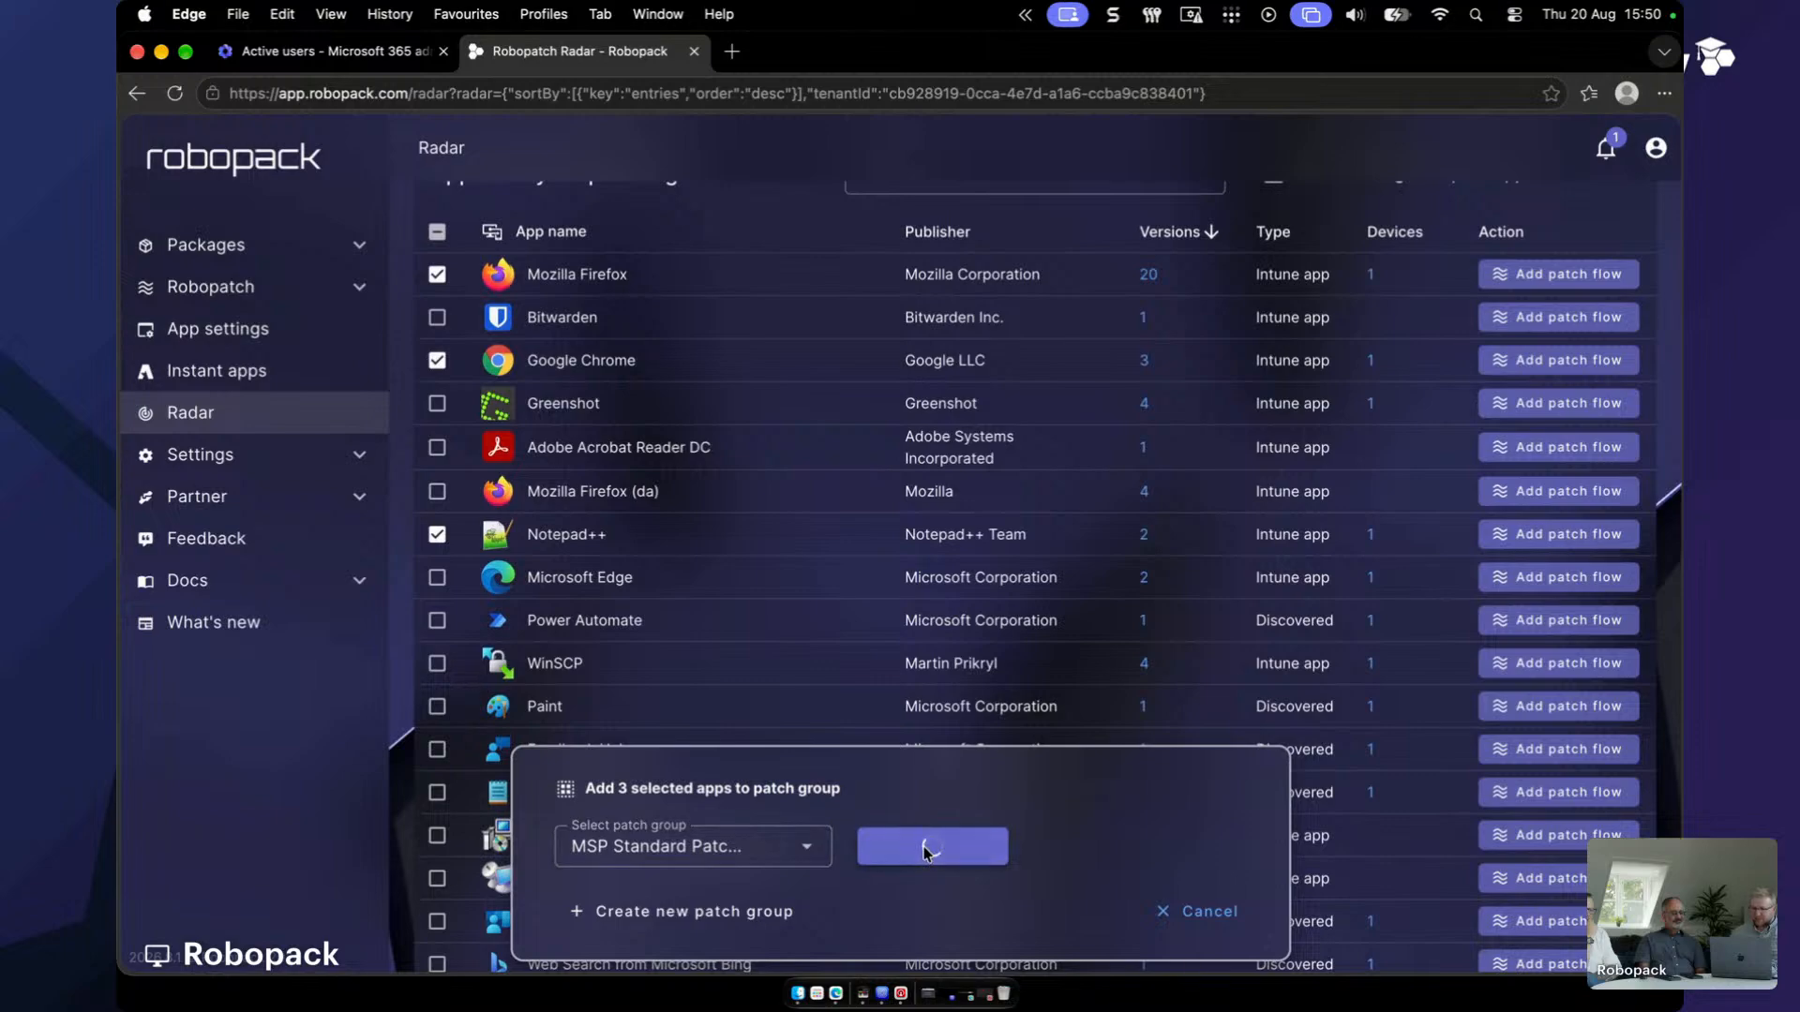
- Open the MSP Standard Patching group, review its apps and waves, and start deployments
click(771, 923)
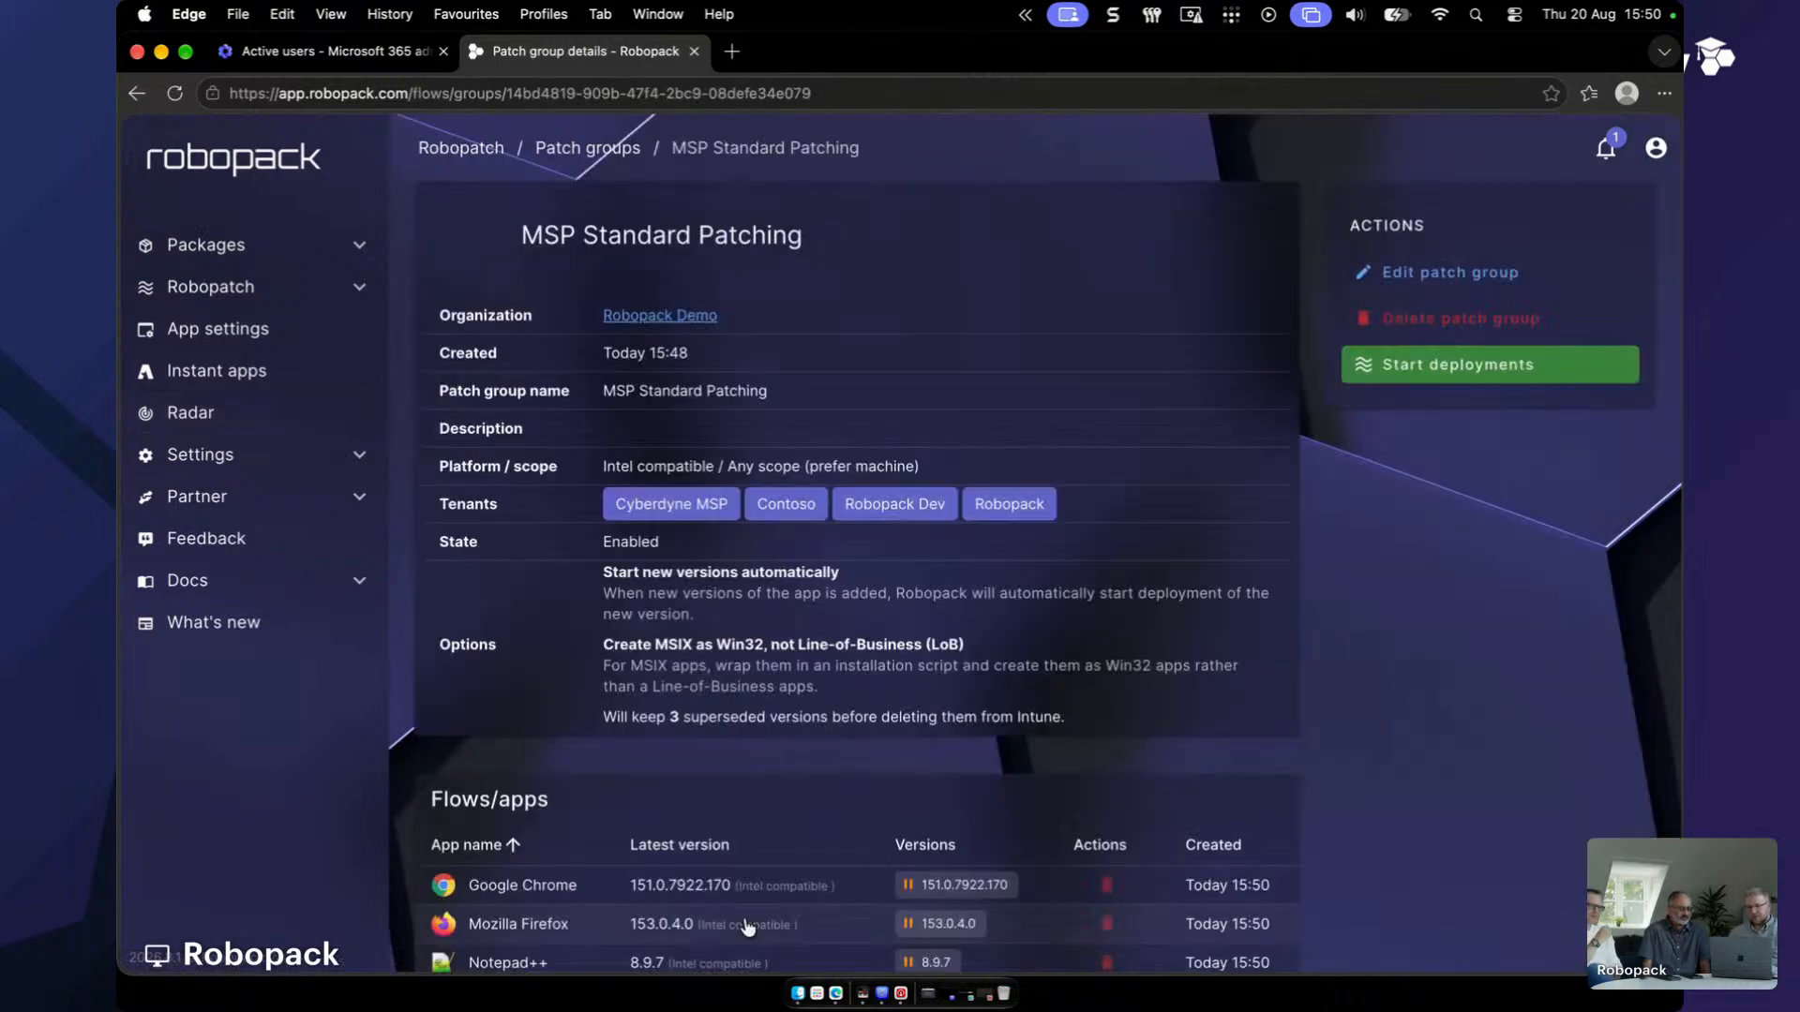
scroll(935, 632, down, 5)
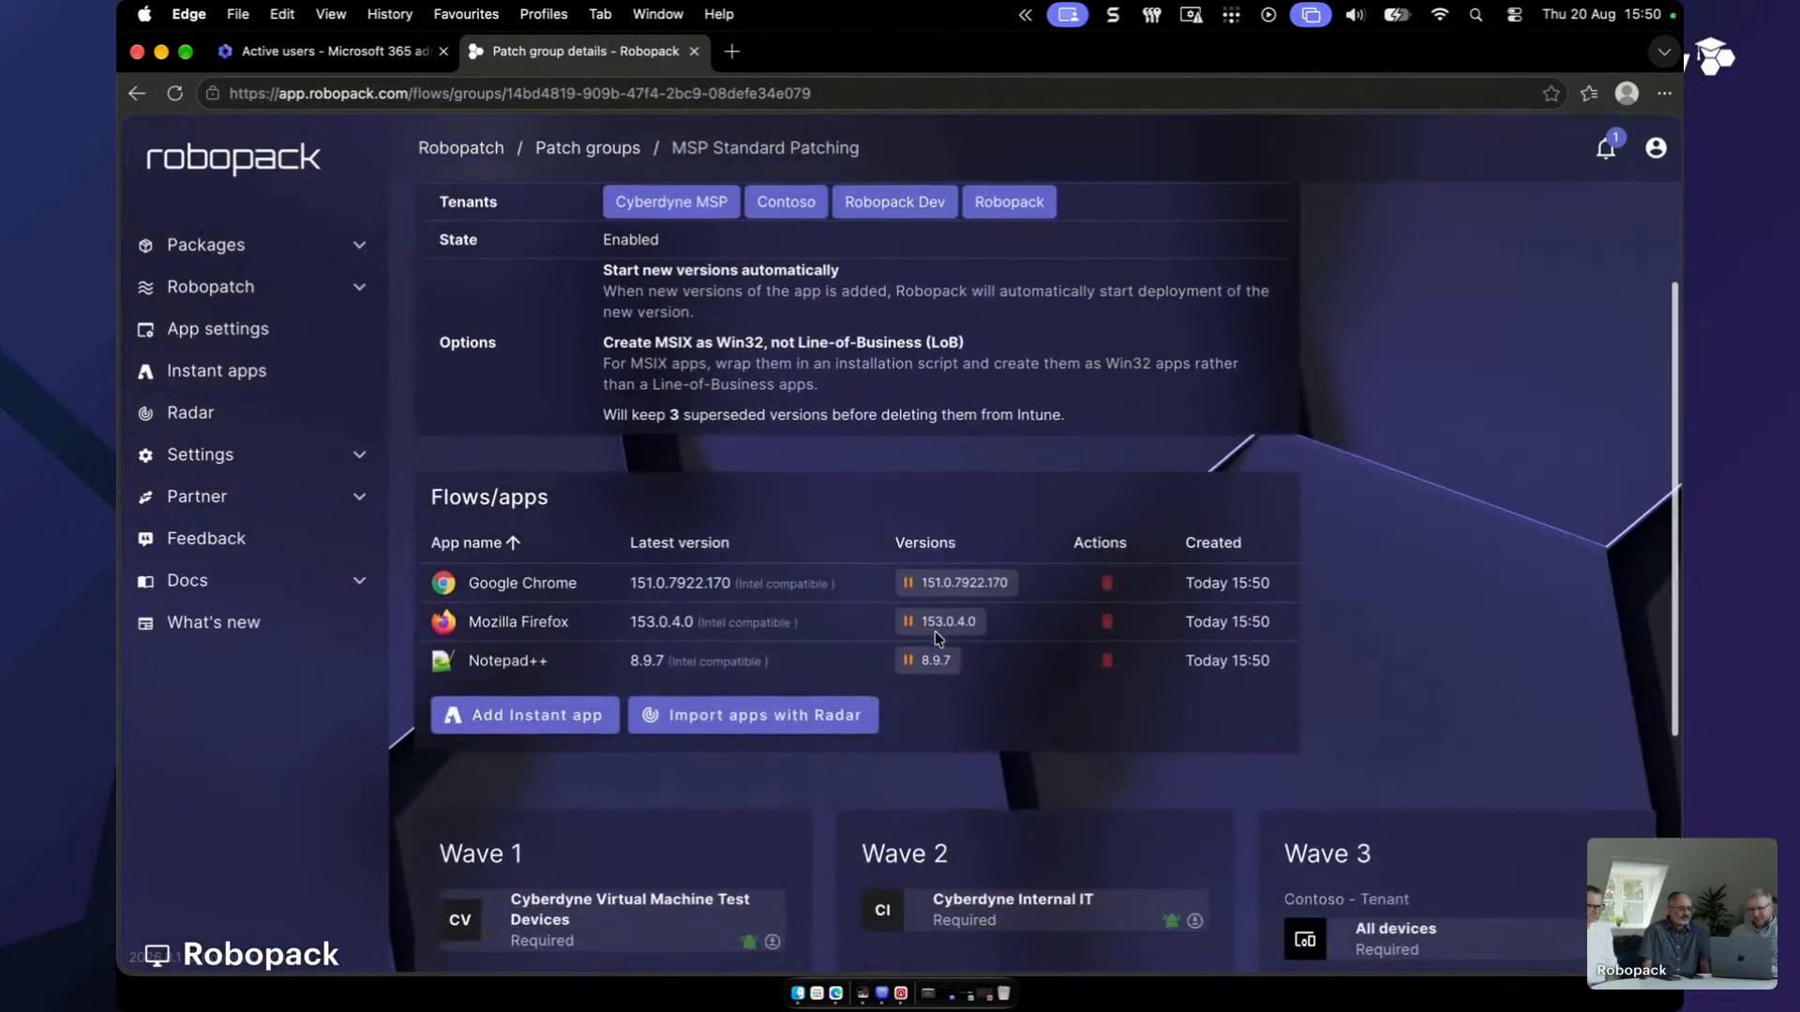
scroll(936, 632, down, 1)
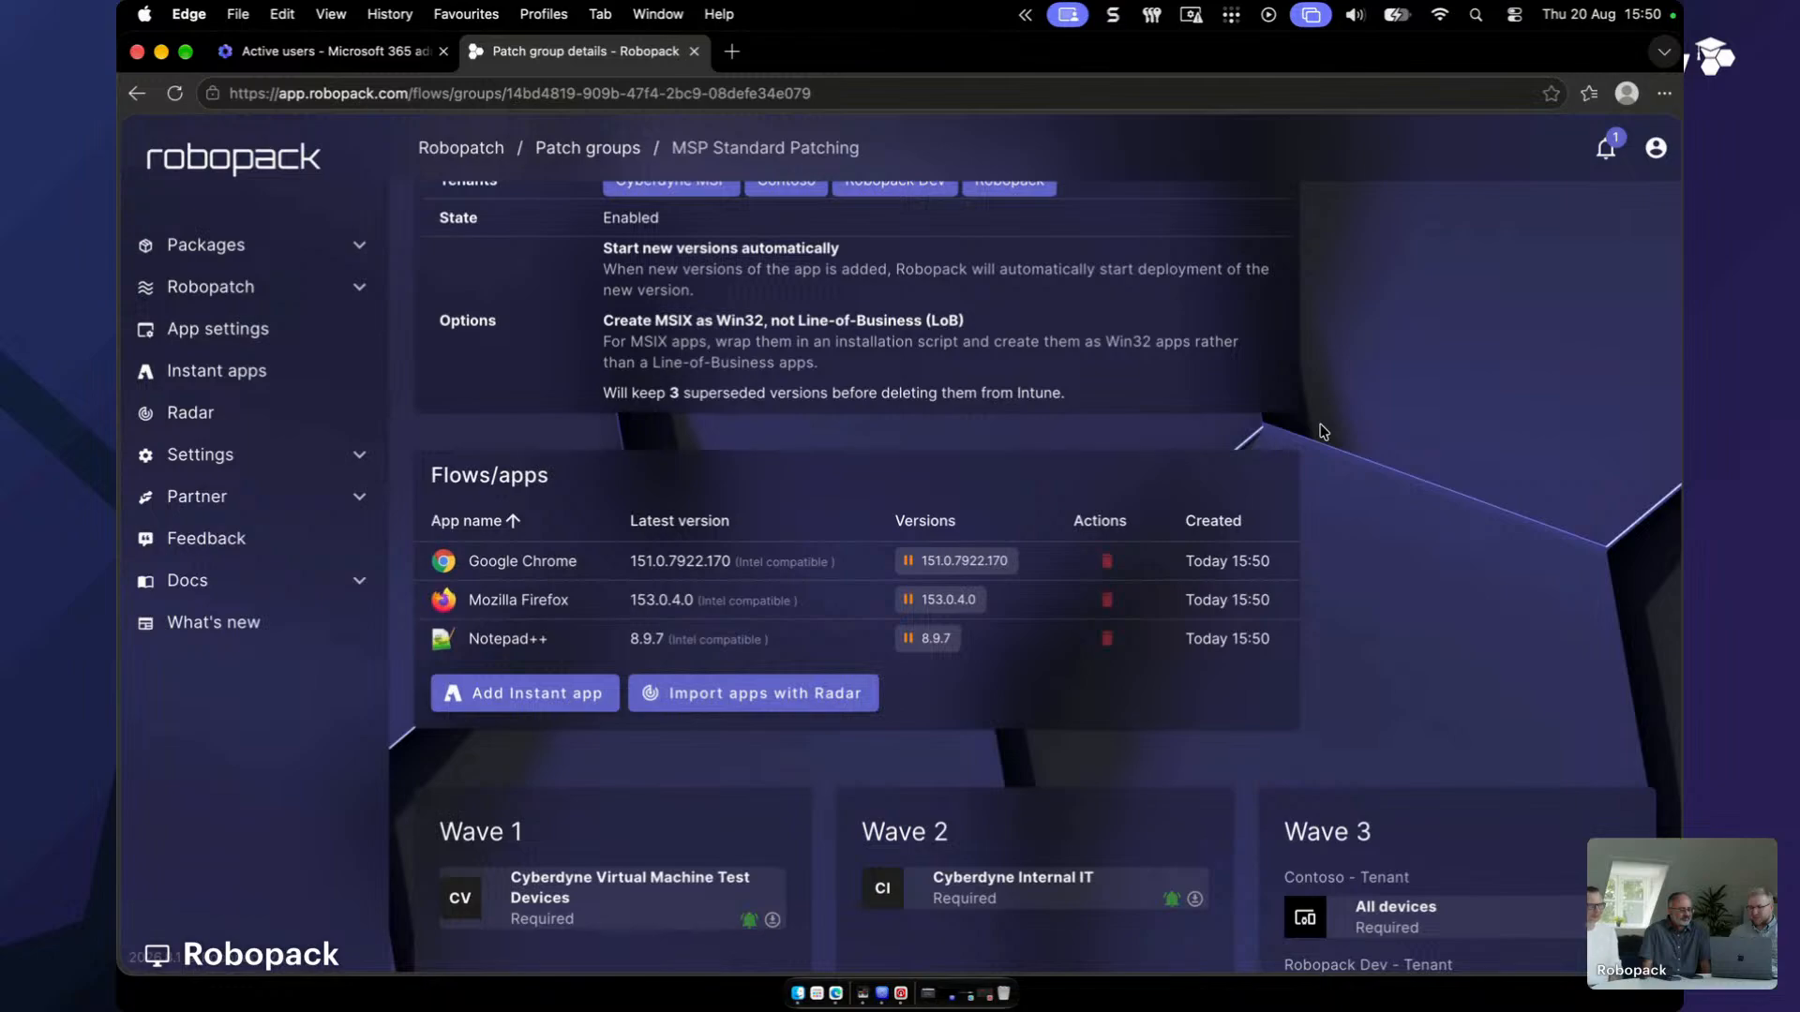
scroll(687, 669, down, 4)
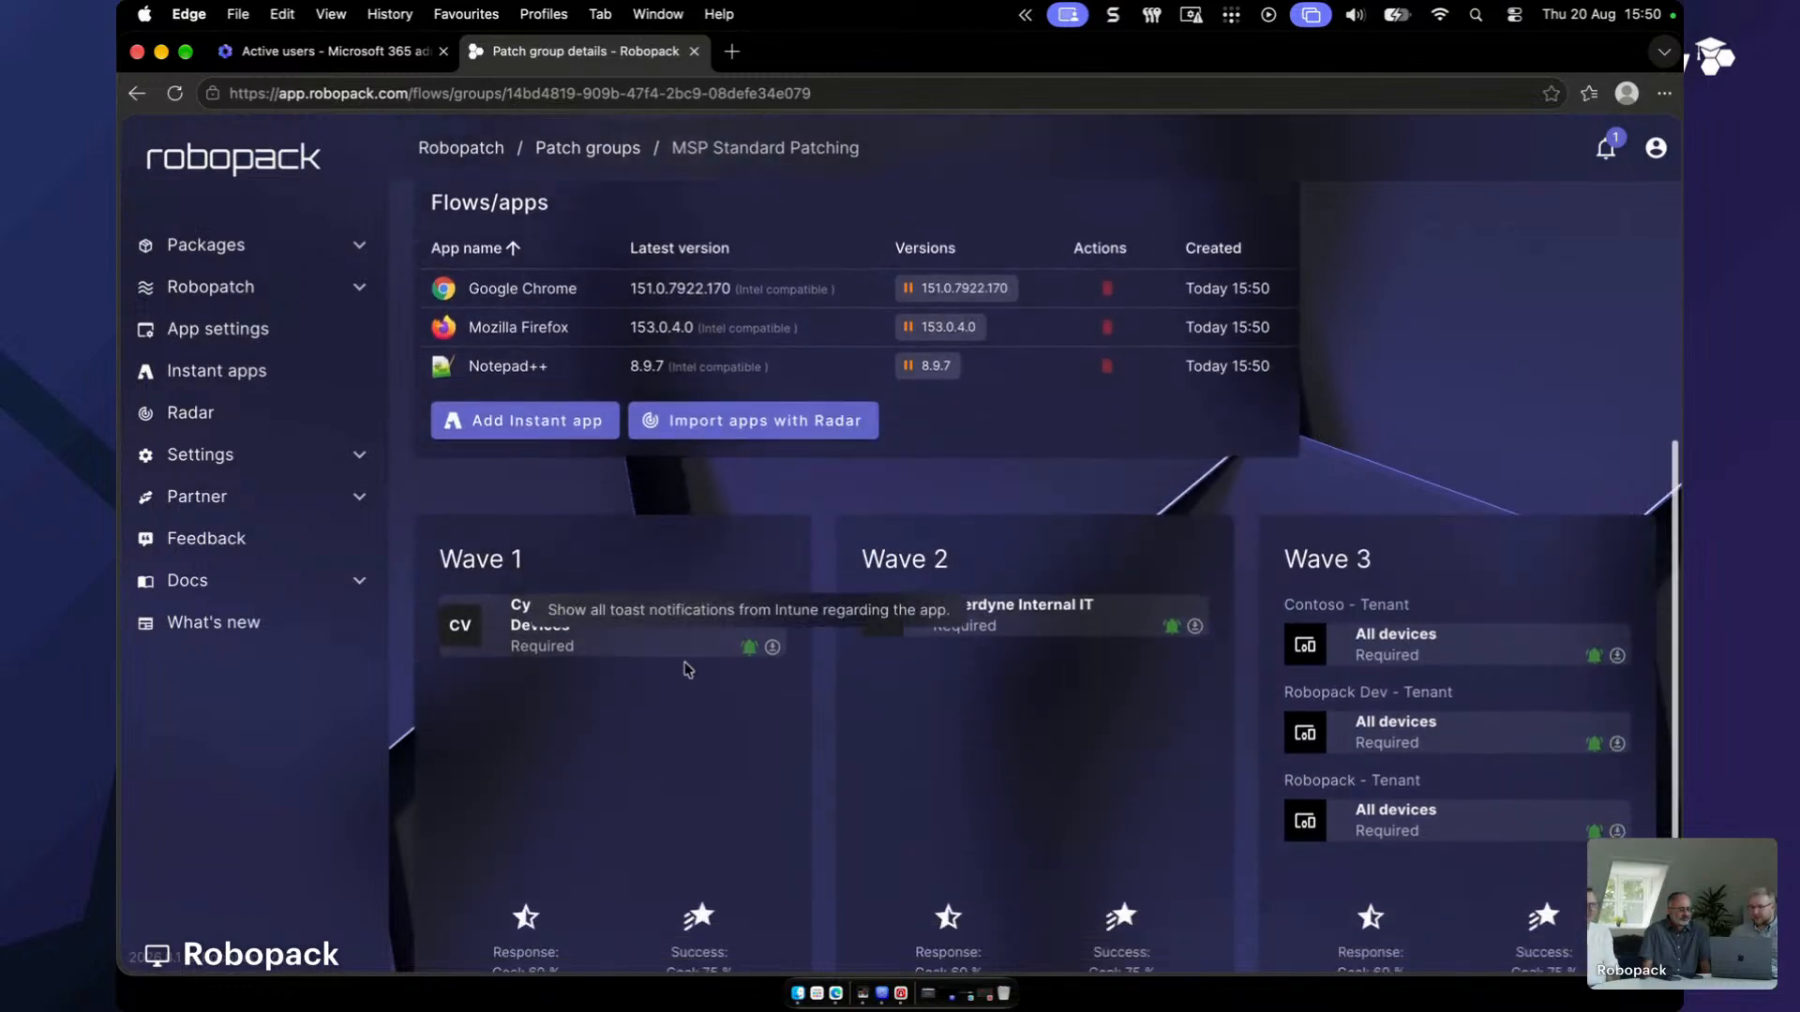
scroll(1366, 406, up, 4)
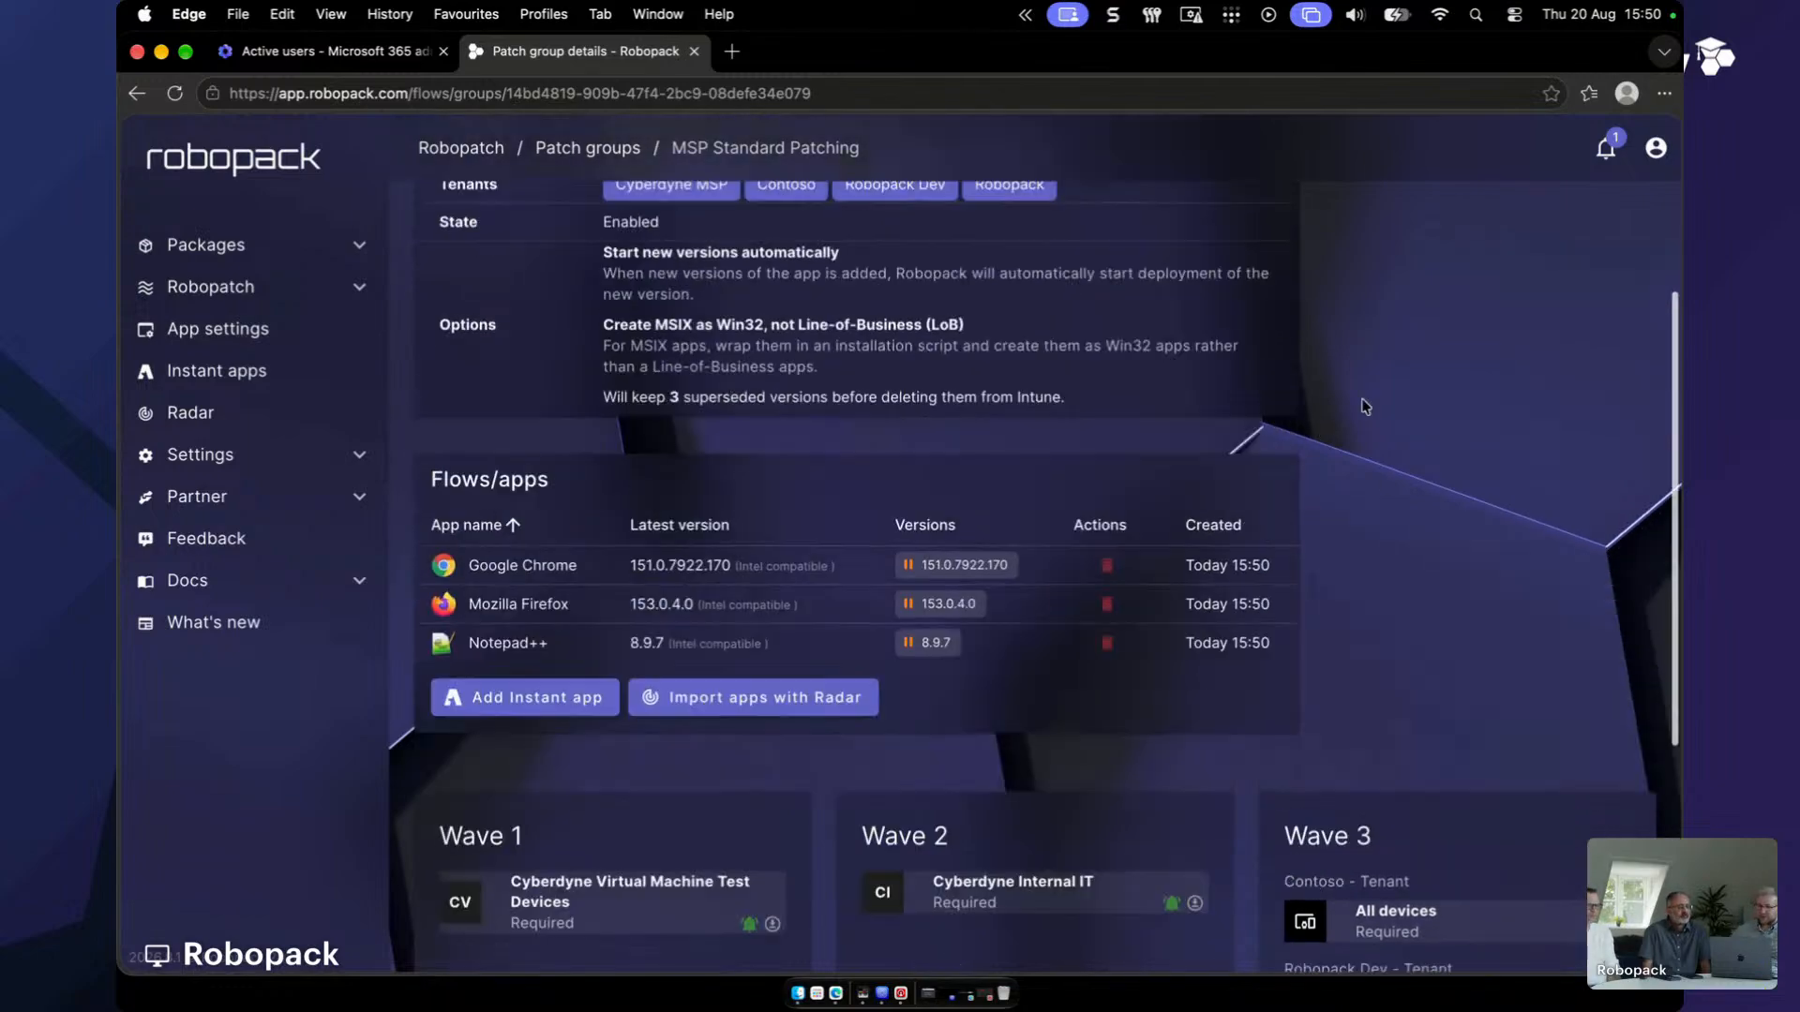
scroll(1366, 406, up, 4)
click(1448, 365)
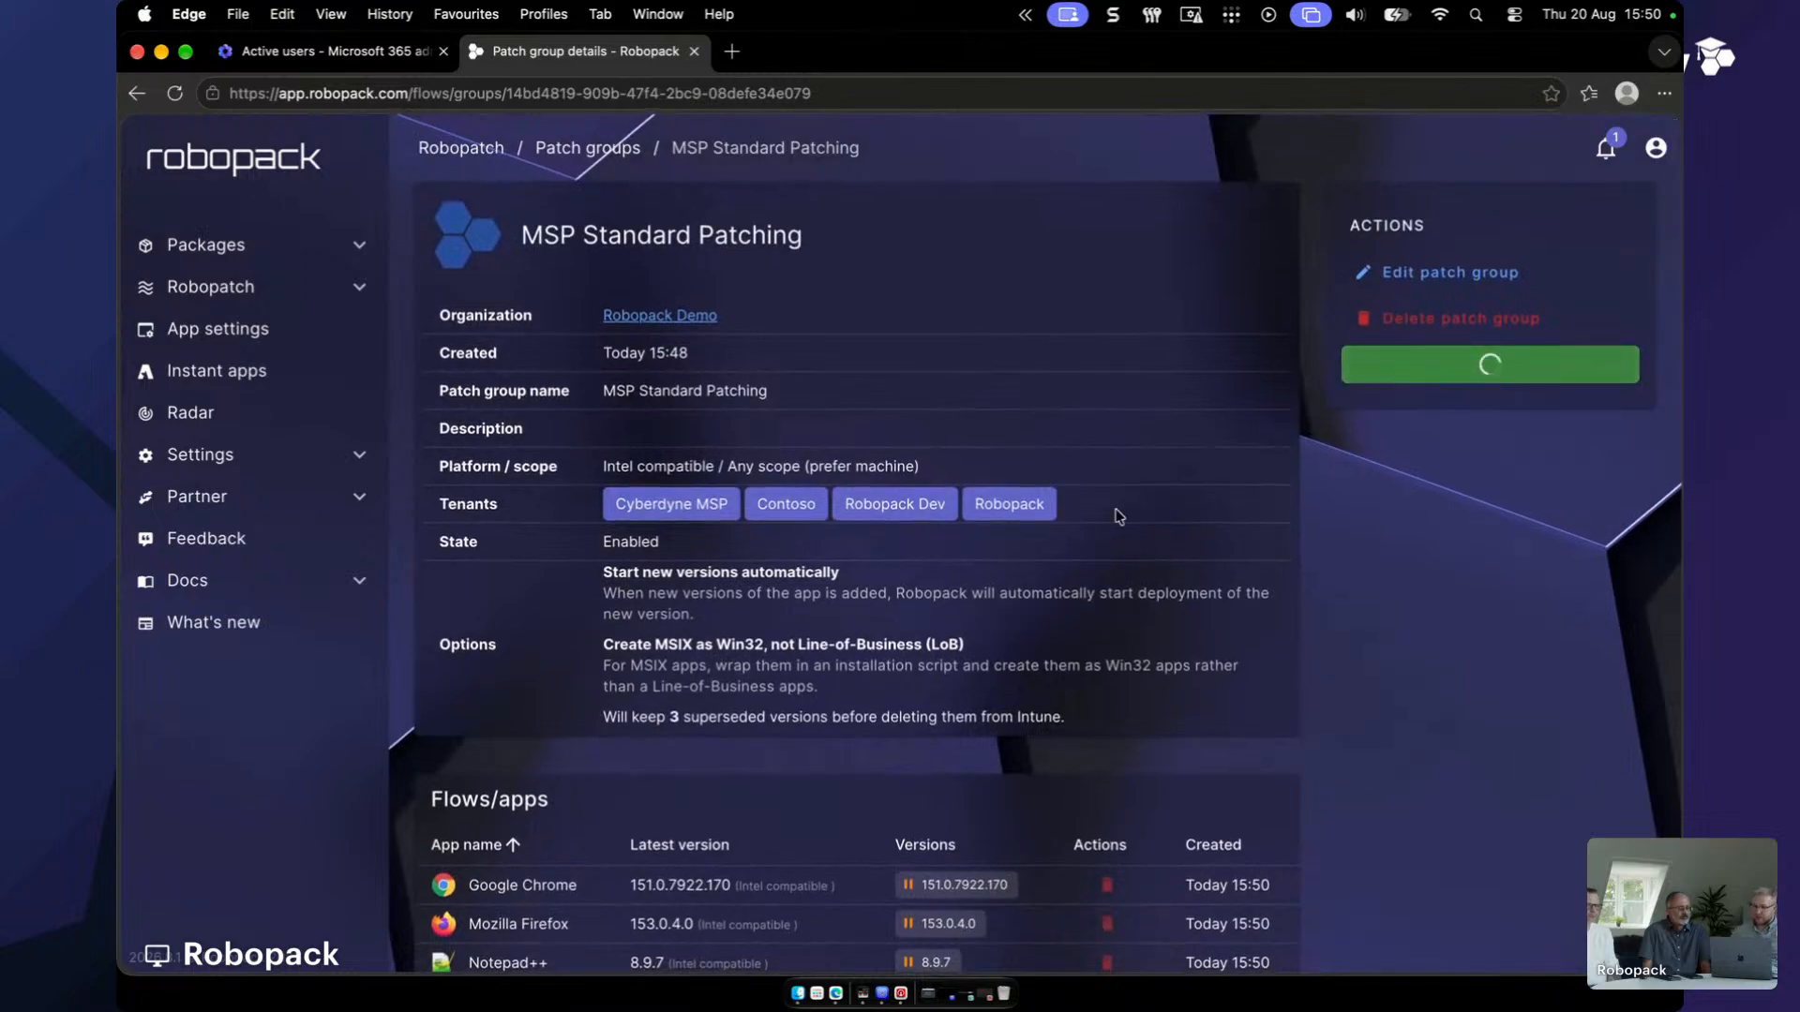
scroll(478, 698, down, 8)
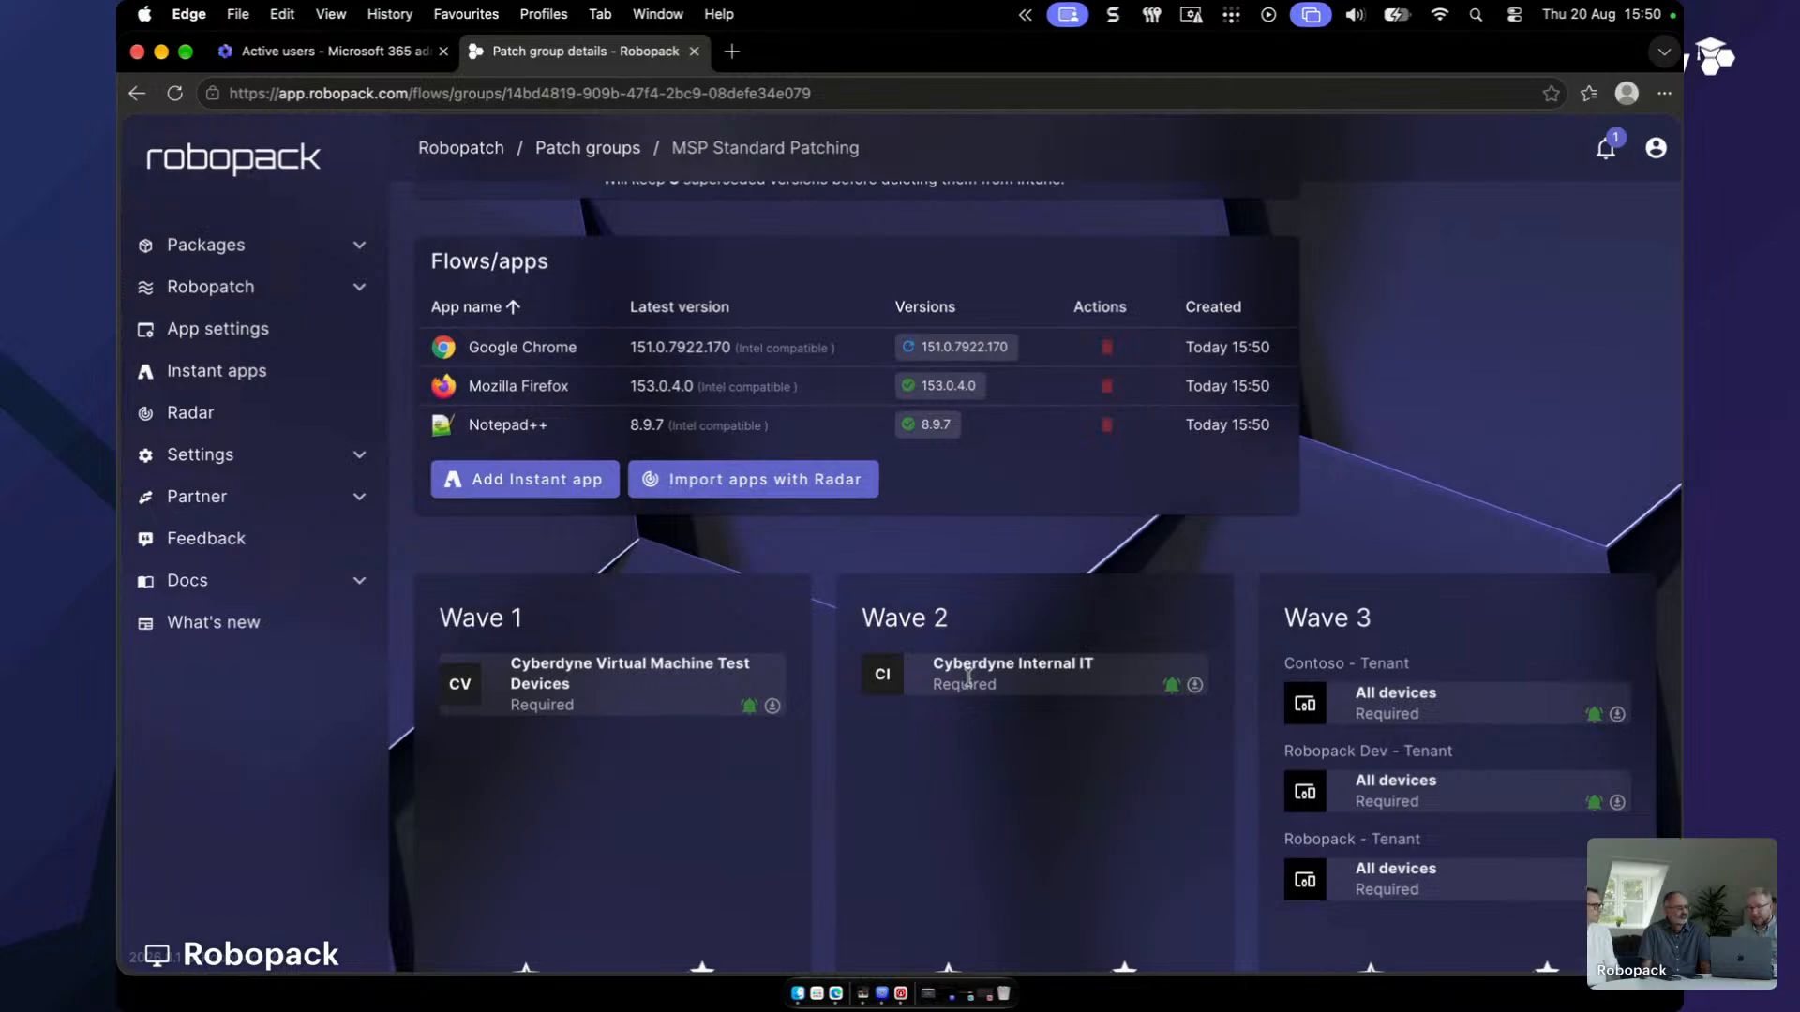
- Show the Partner Organizations list in Robopack
scroll(1346, 666, down, 3)
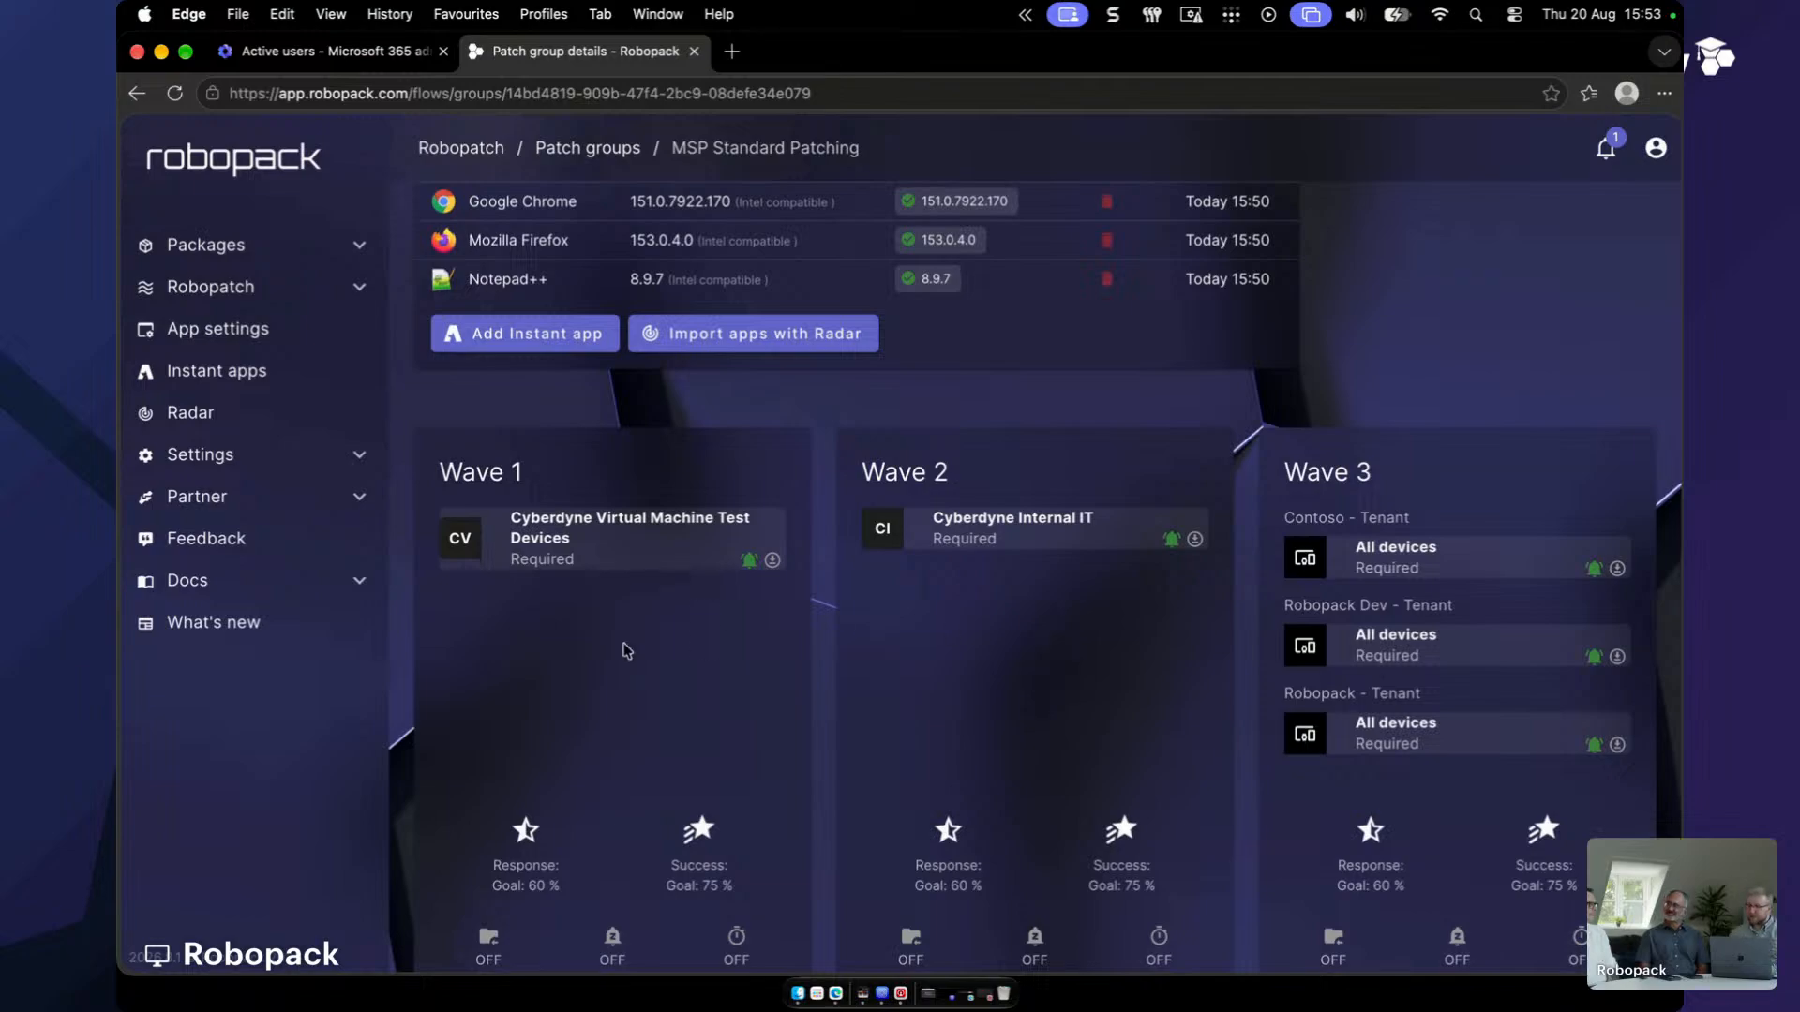
click(247, 494)
click(252, 533)
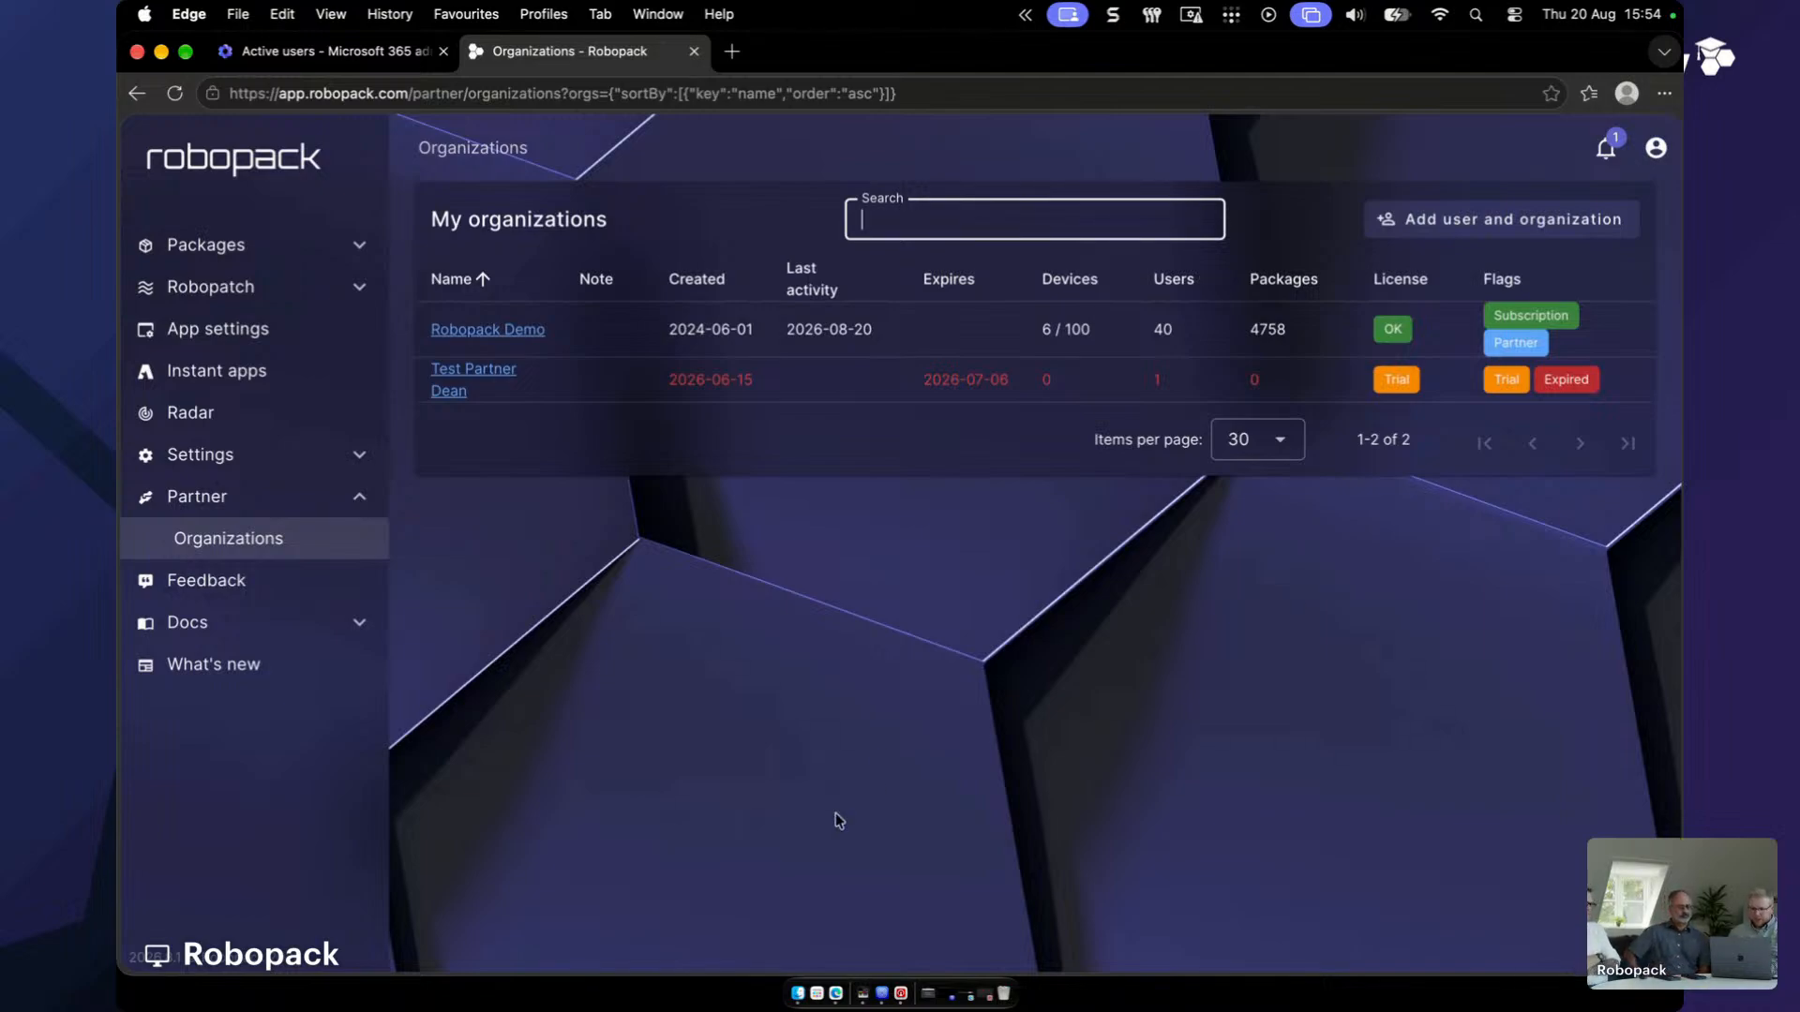
- Bring the Restream Studio window forward and switch the stream to the Welcome scene
key(ctrl+Up)
click(575, 705)
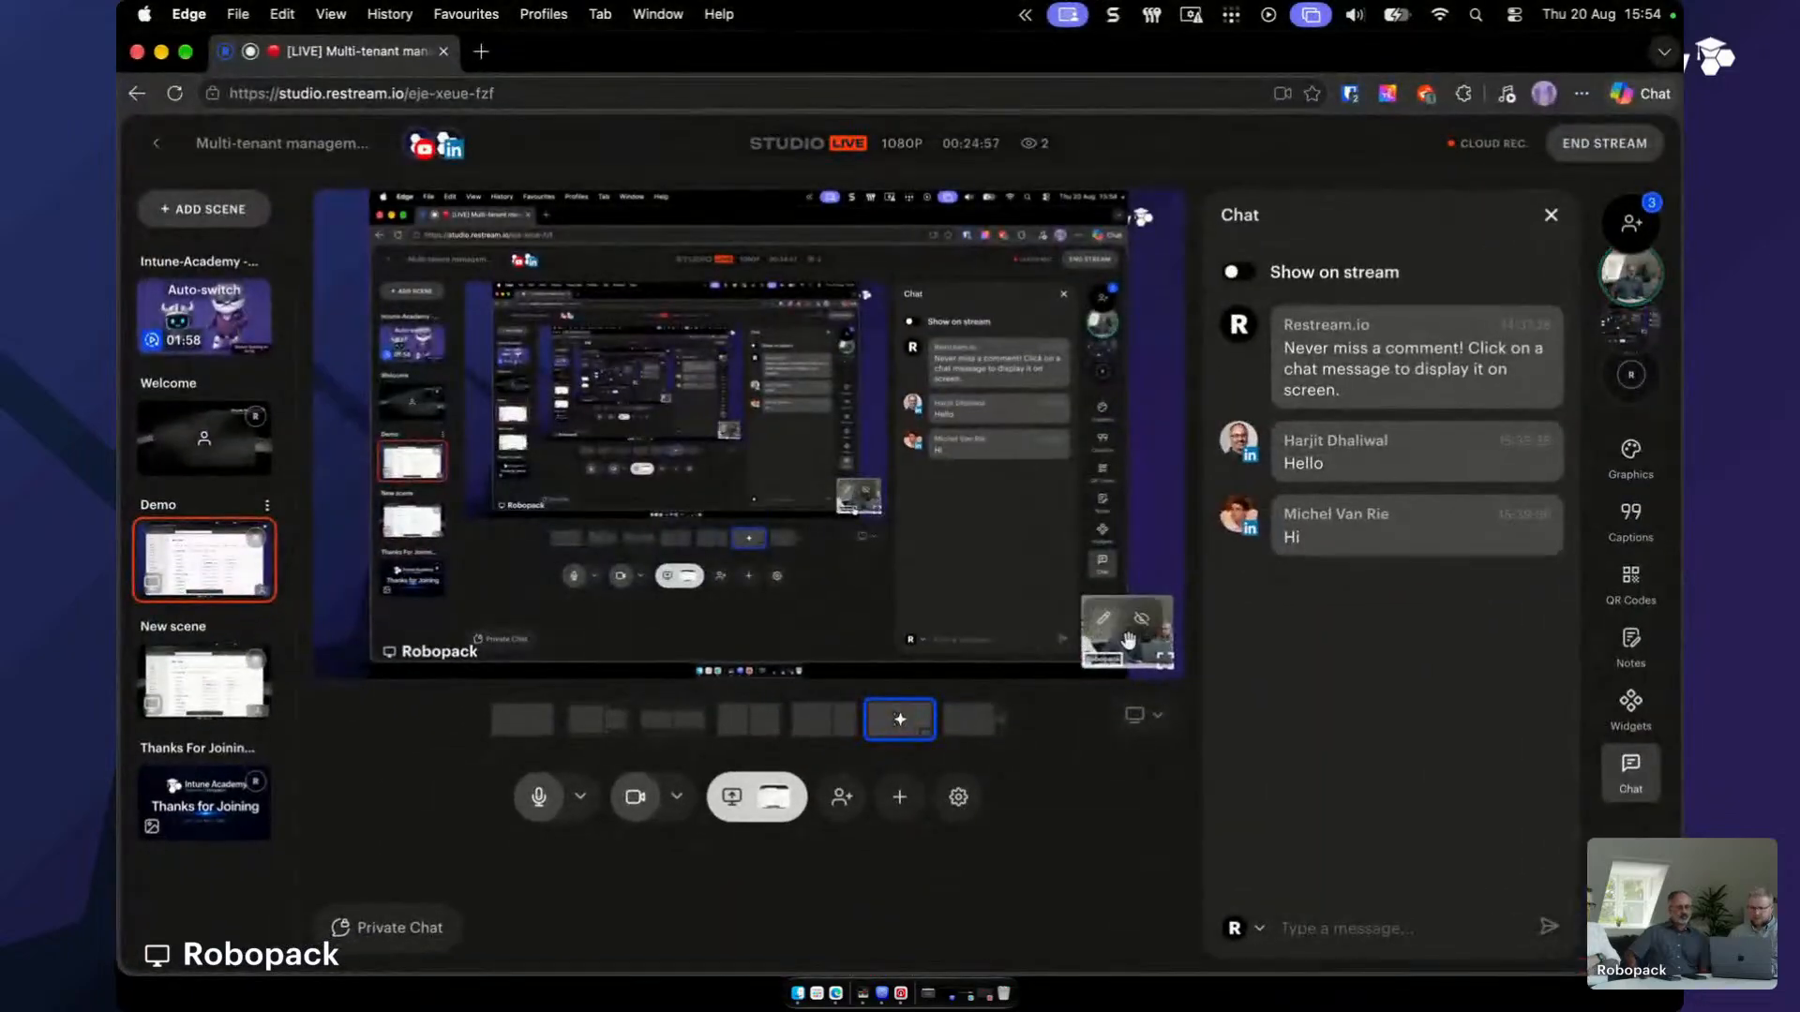
click(183, 463)
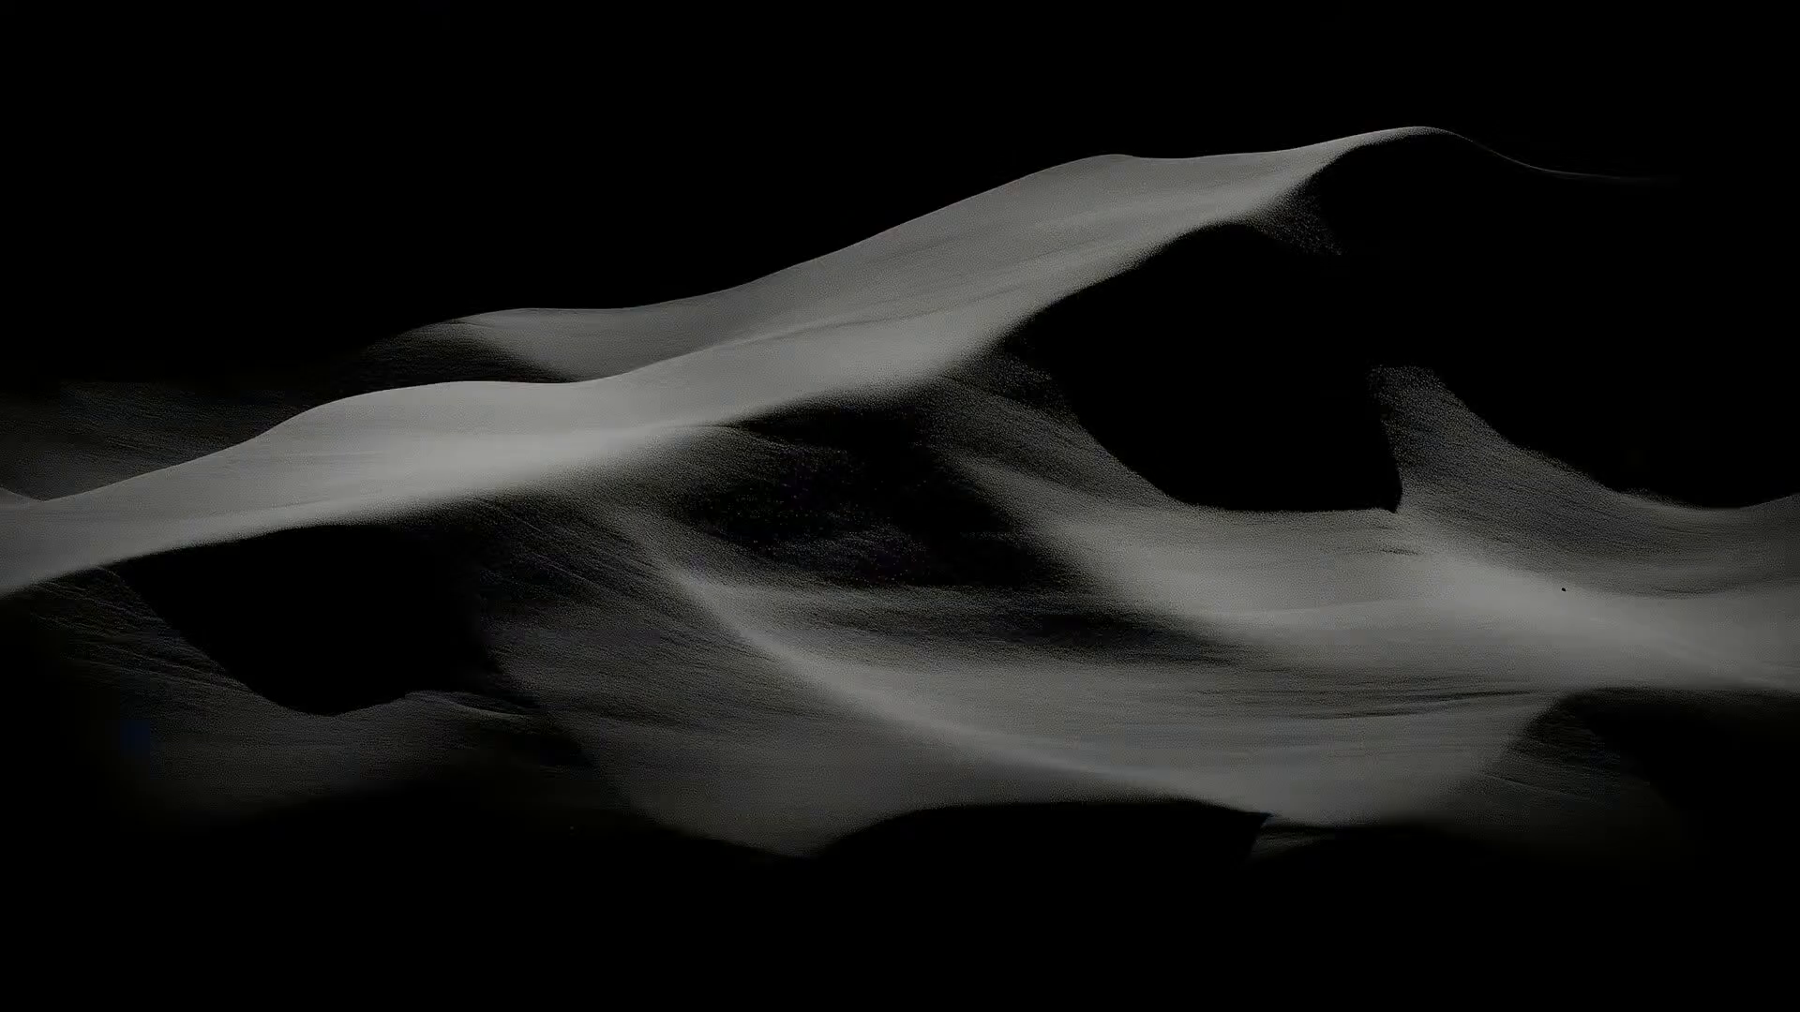
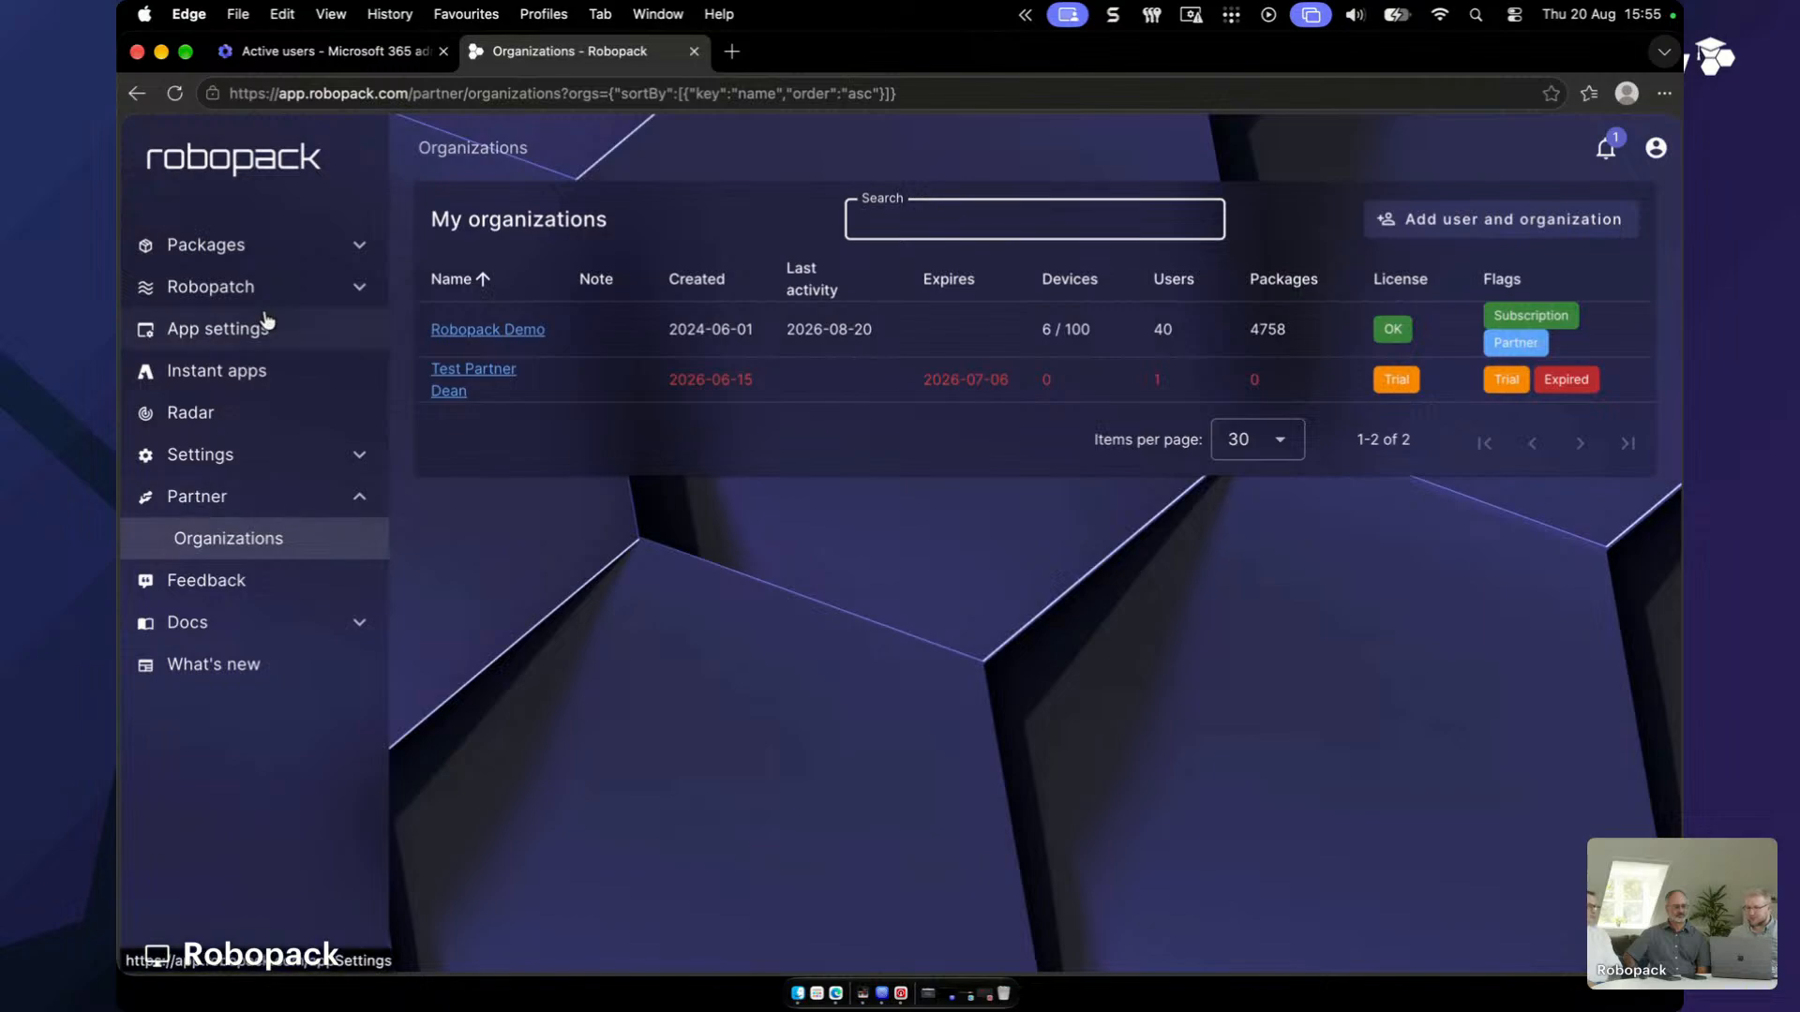
- Create a new app setting targeting Global Secure Access Client and scroll to its installer customization options
click(267, 323)
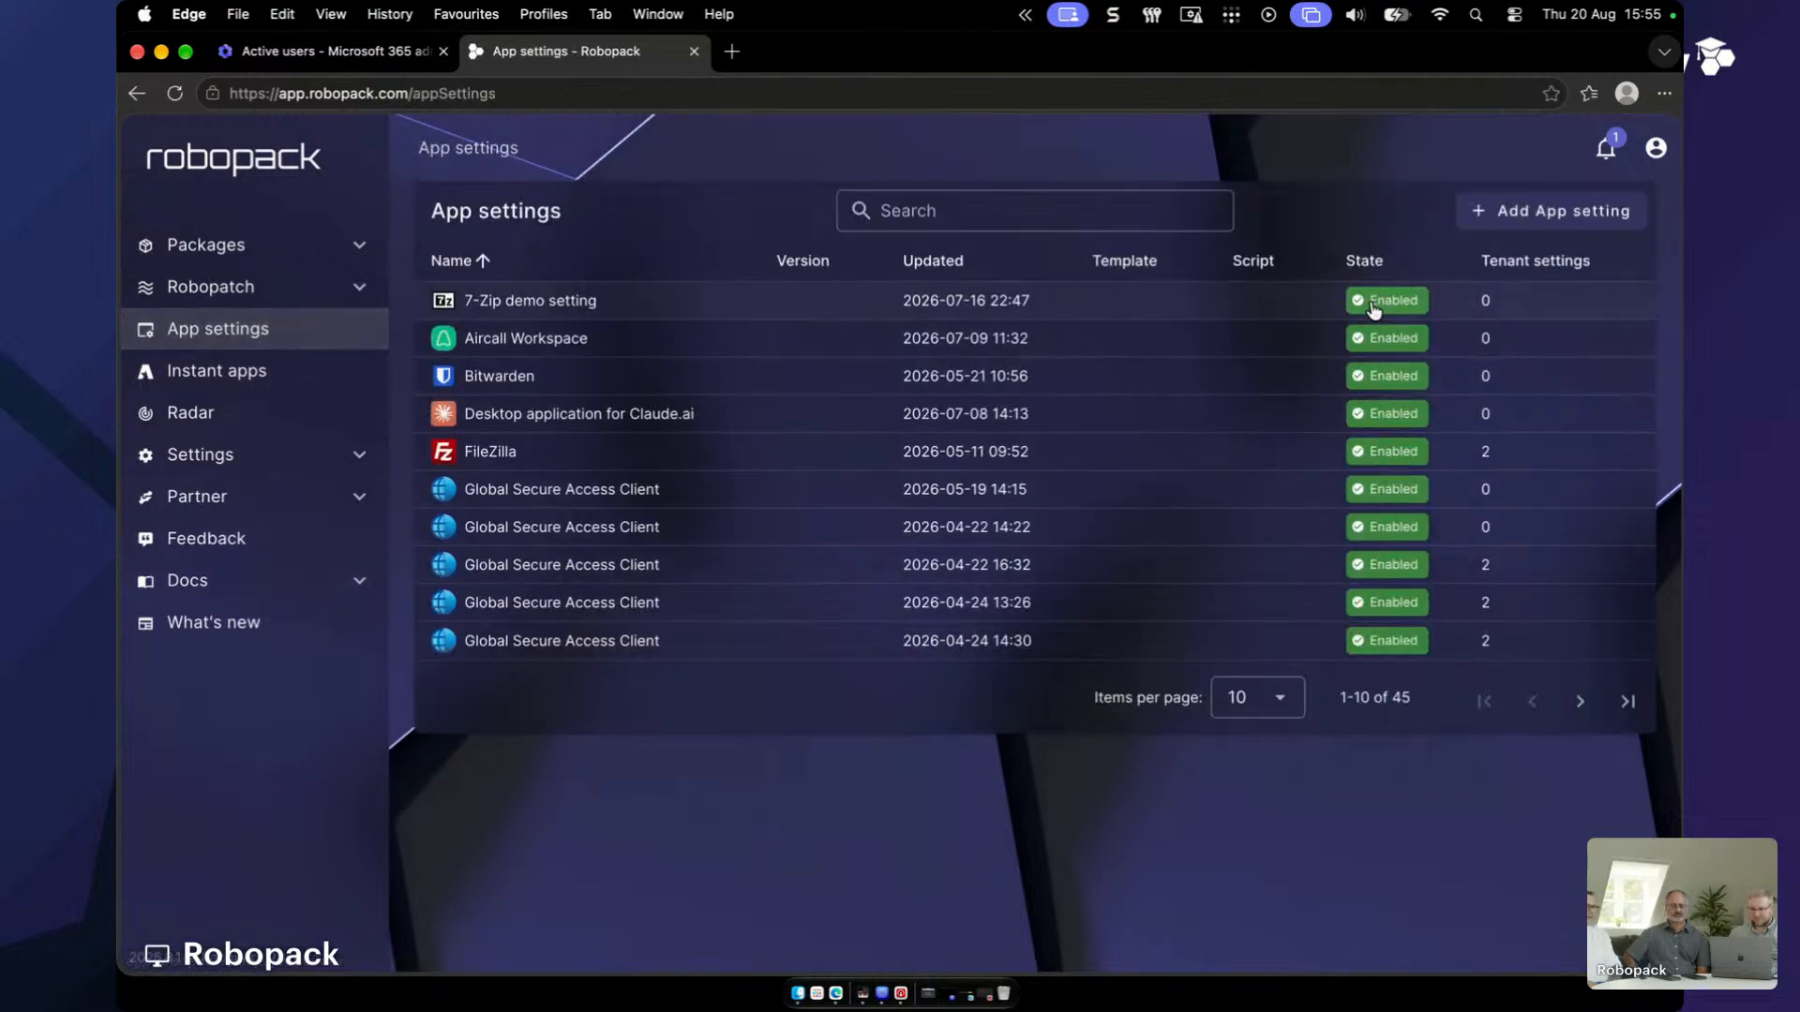
click(1556, 209)
click(802, 367)
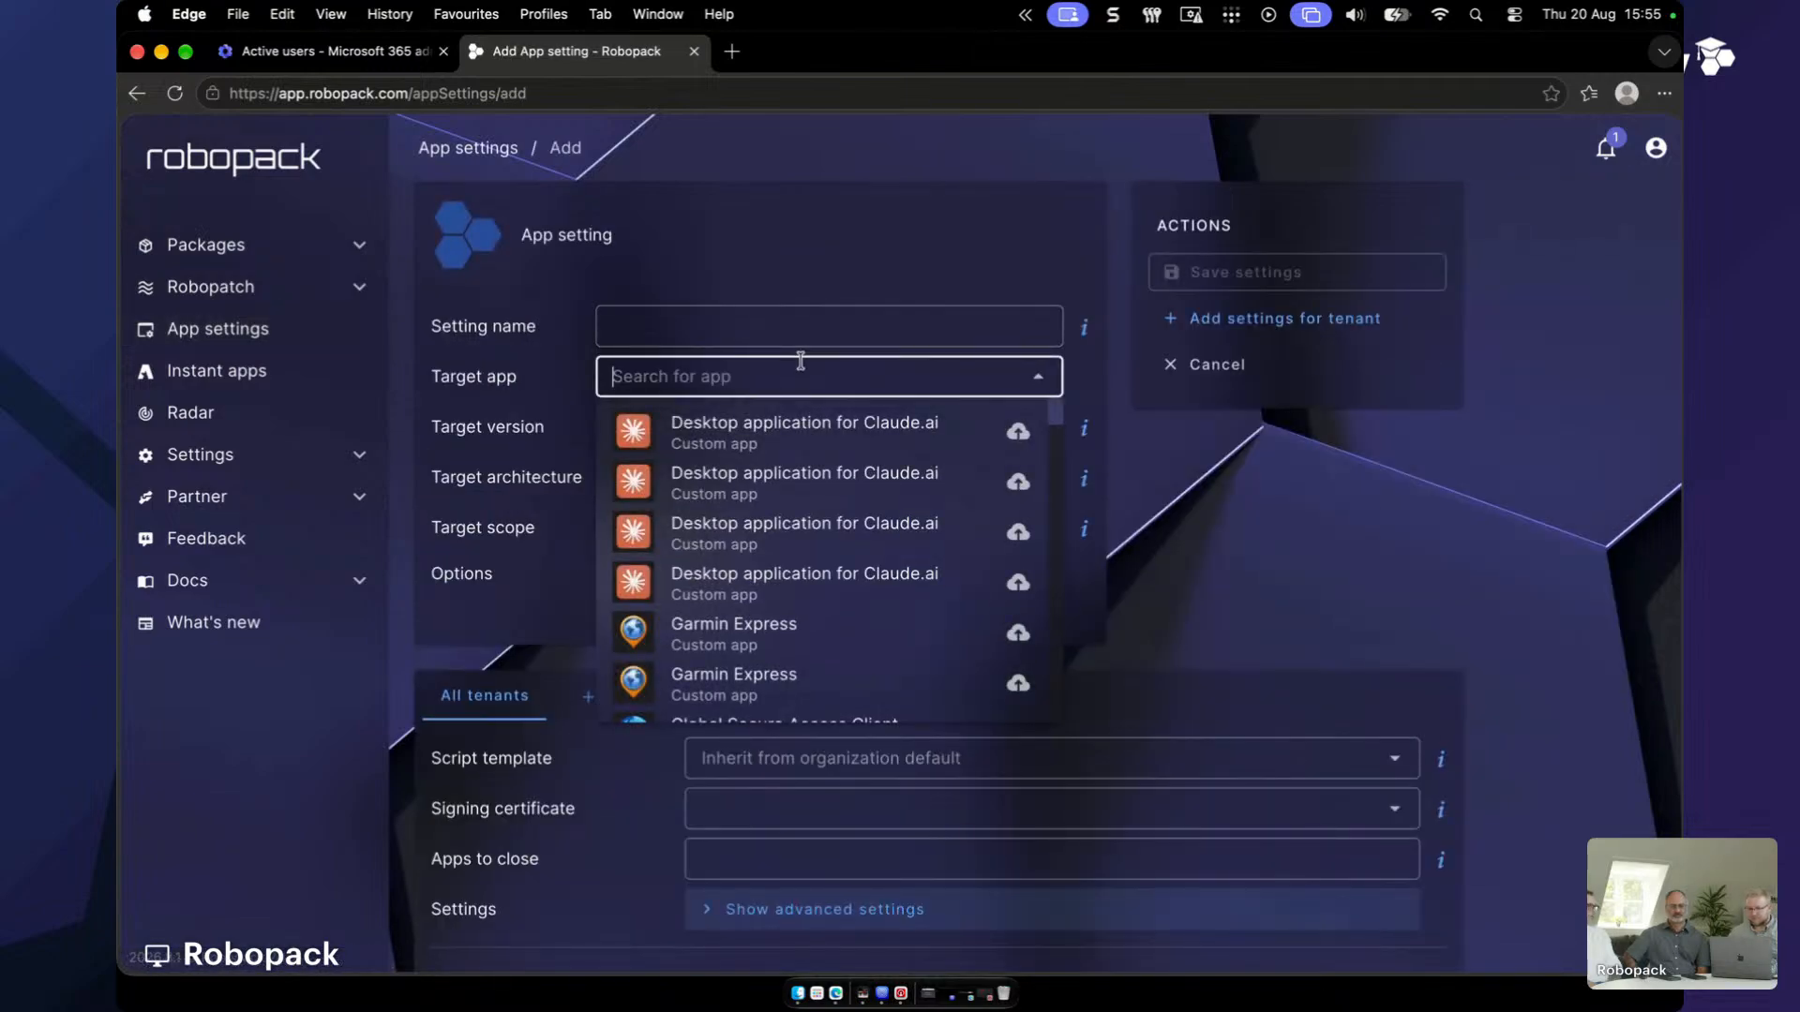
text(global)
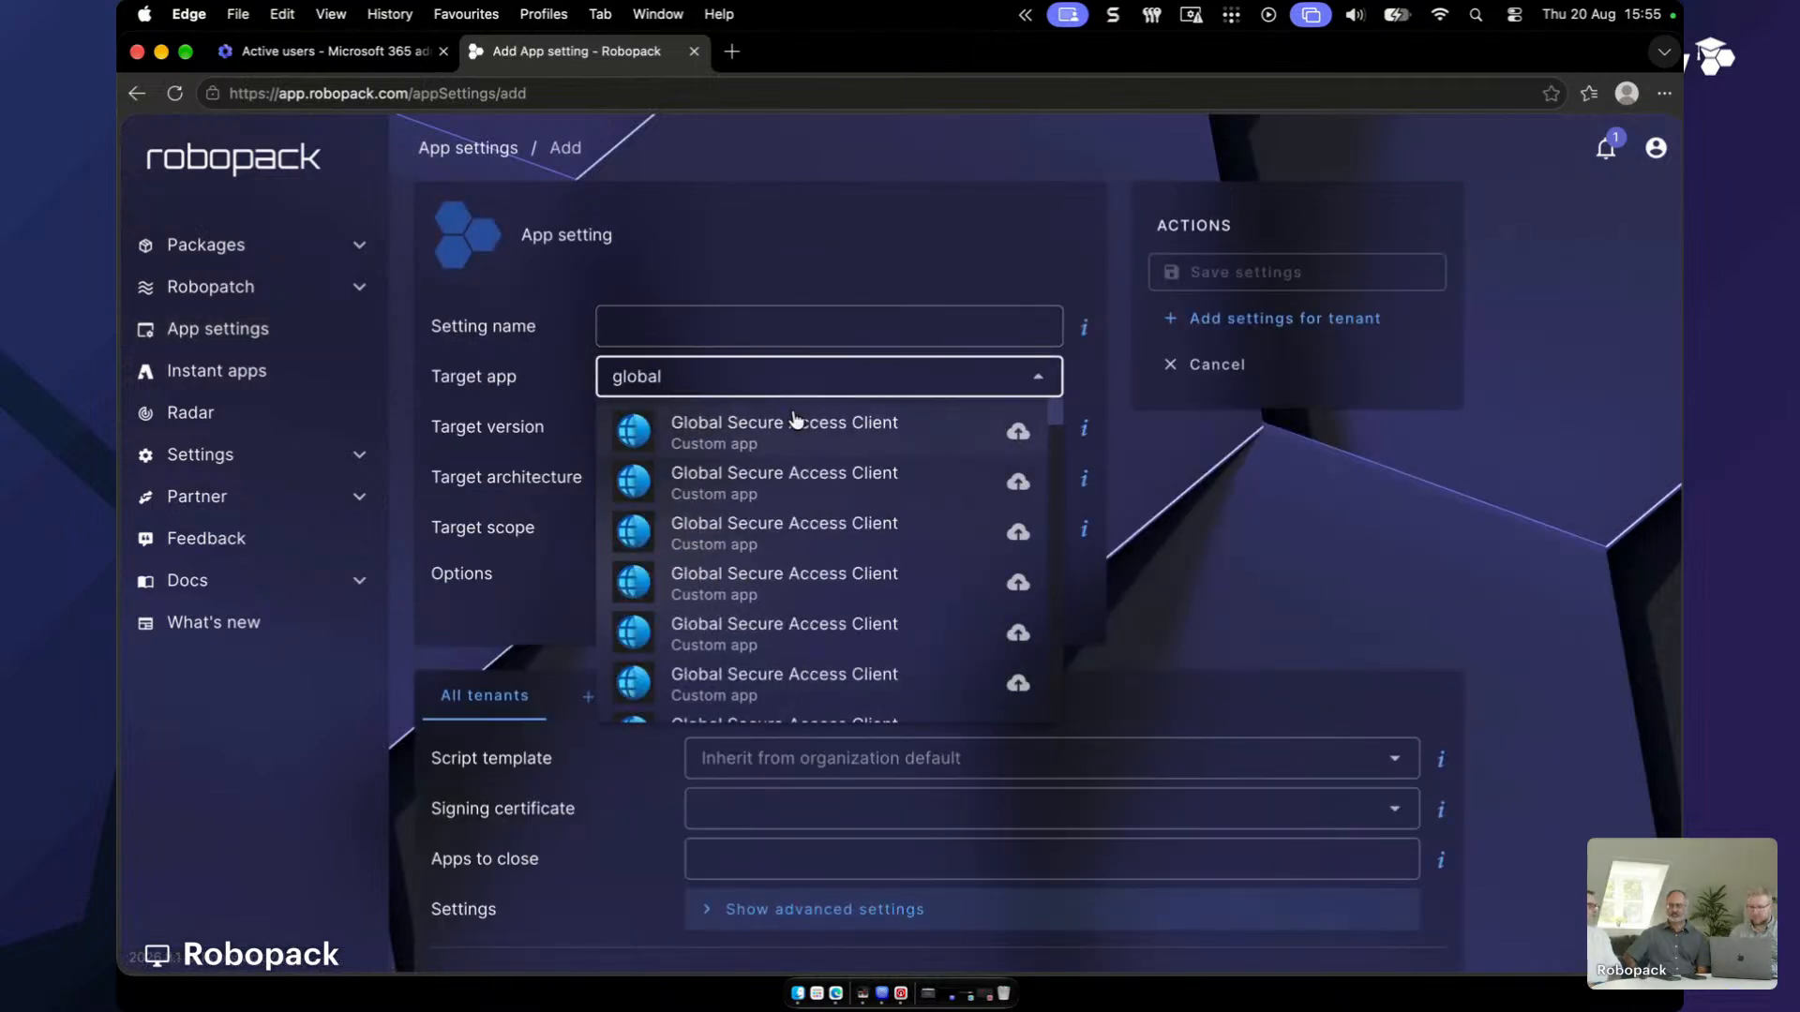
click(791, 414)
scroll(1261, 533, down, 3)
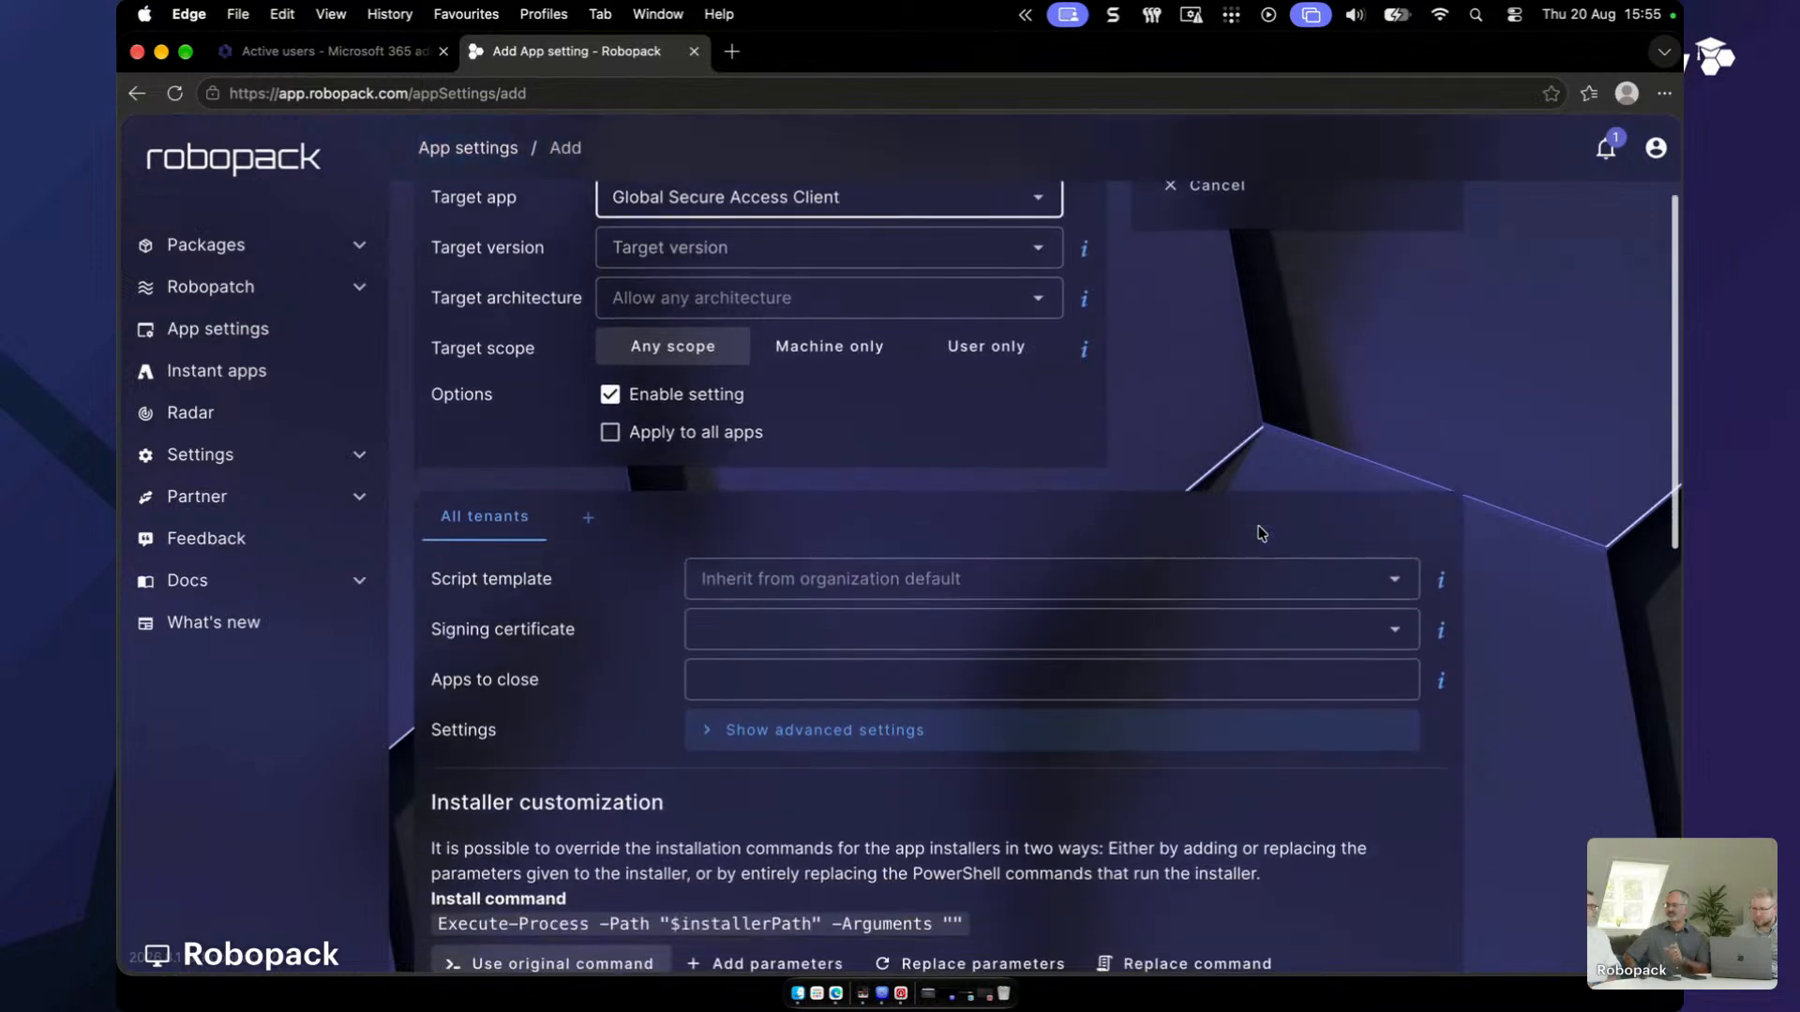
scroll(1261, 533, down, 7)
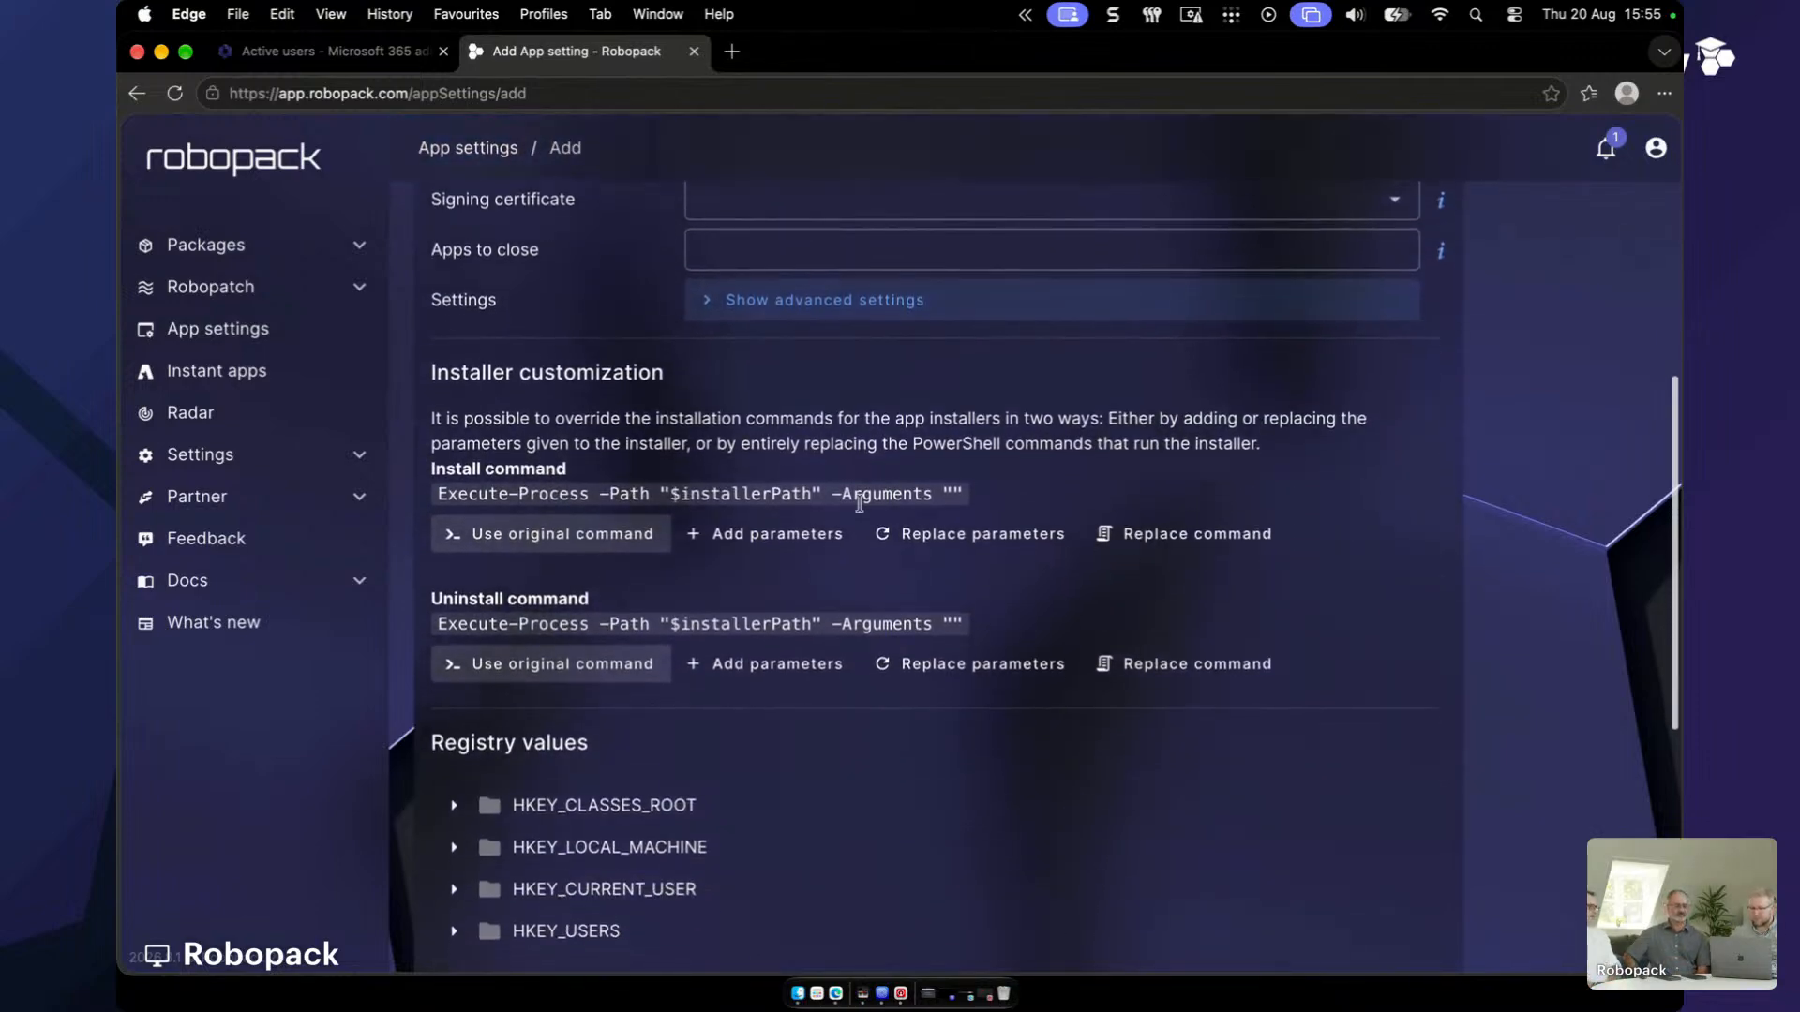
- Append the parameter LICENCEKEY= to the all-tenants install command and review the form
click(847, 530)
click(899, 581)
text(LICENCE)
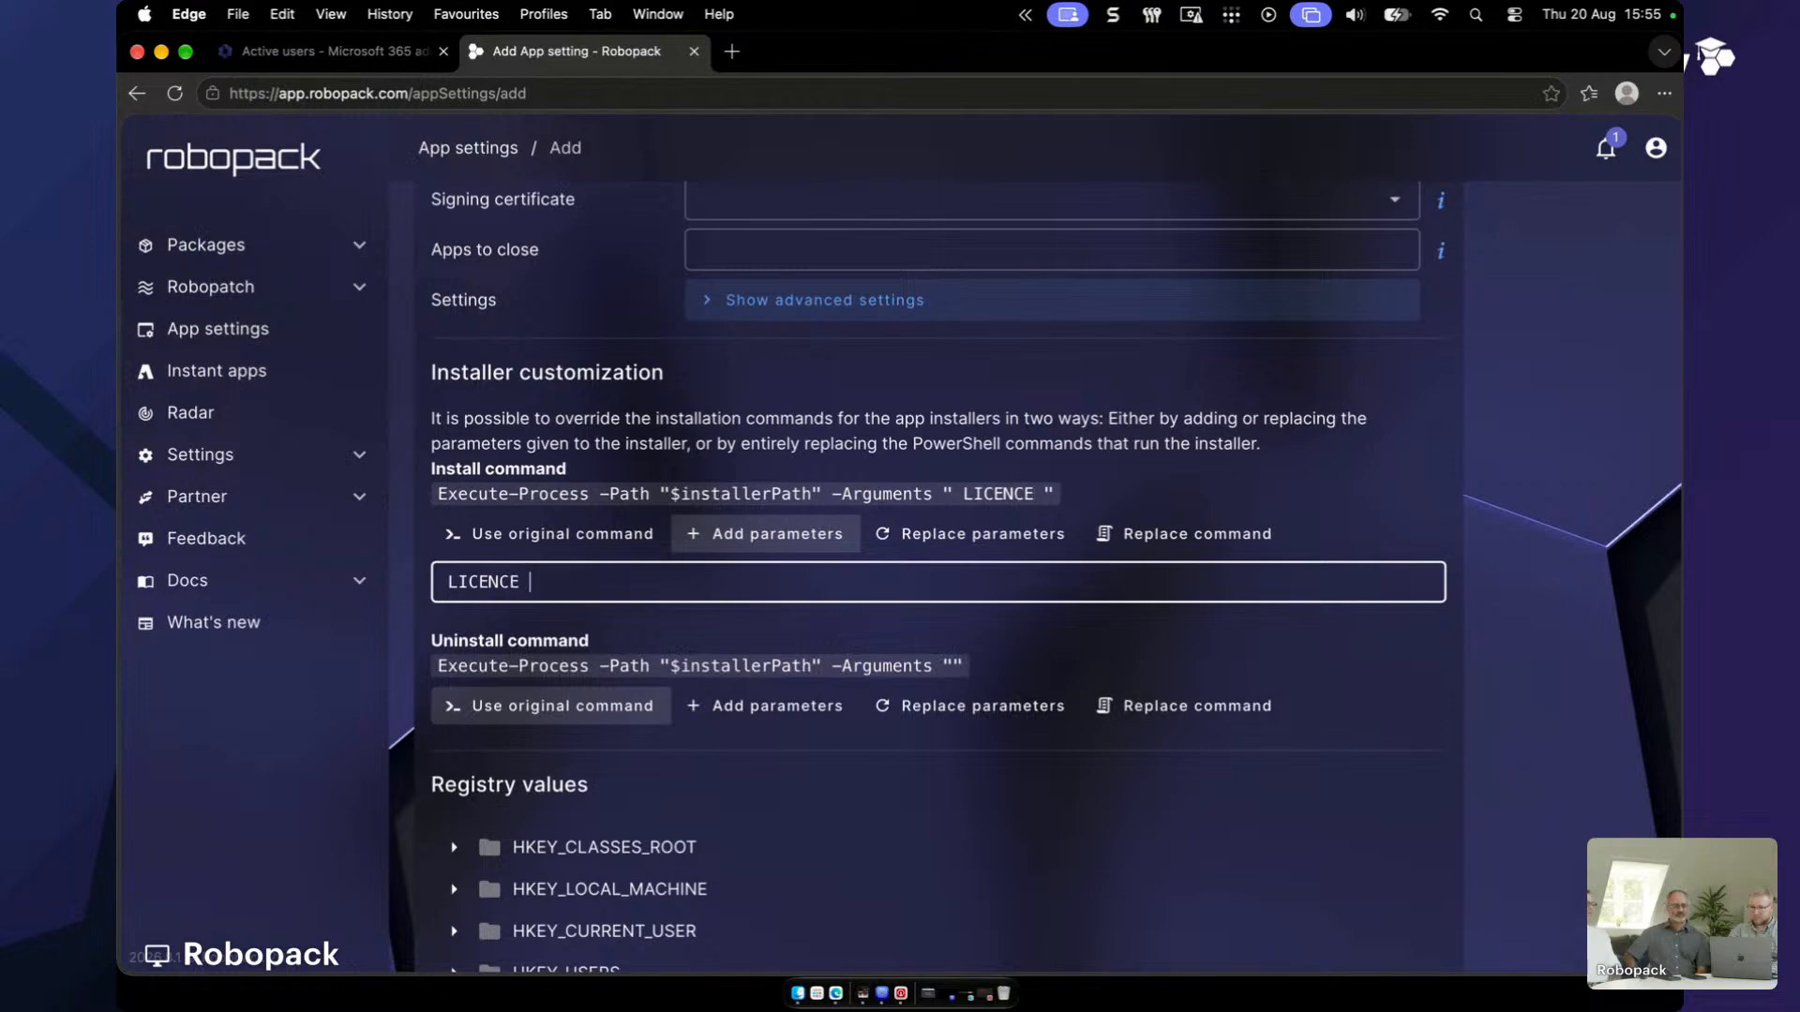
key(BackSpace)
text(KEY=)
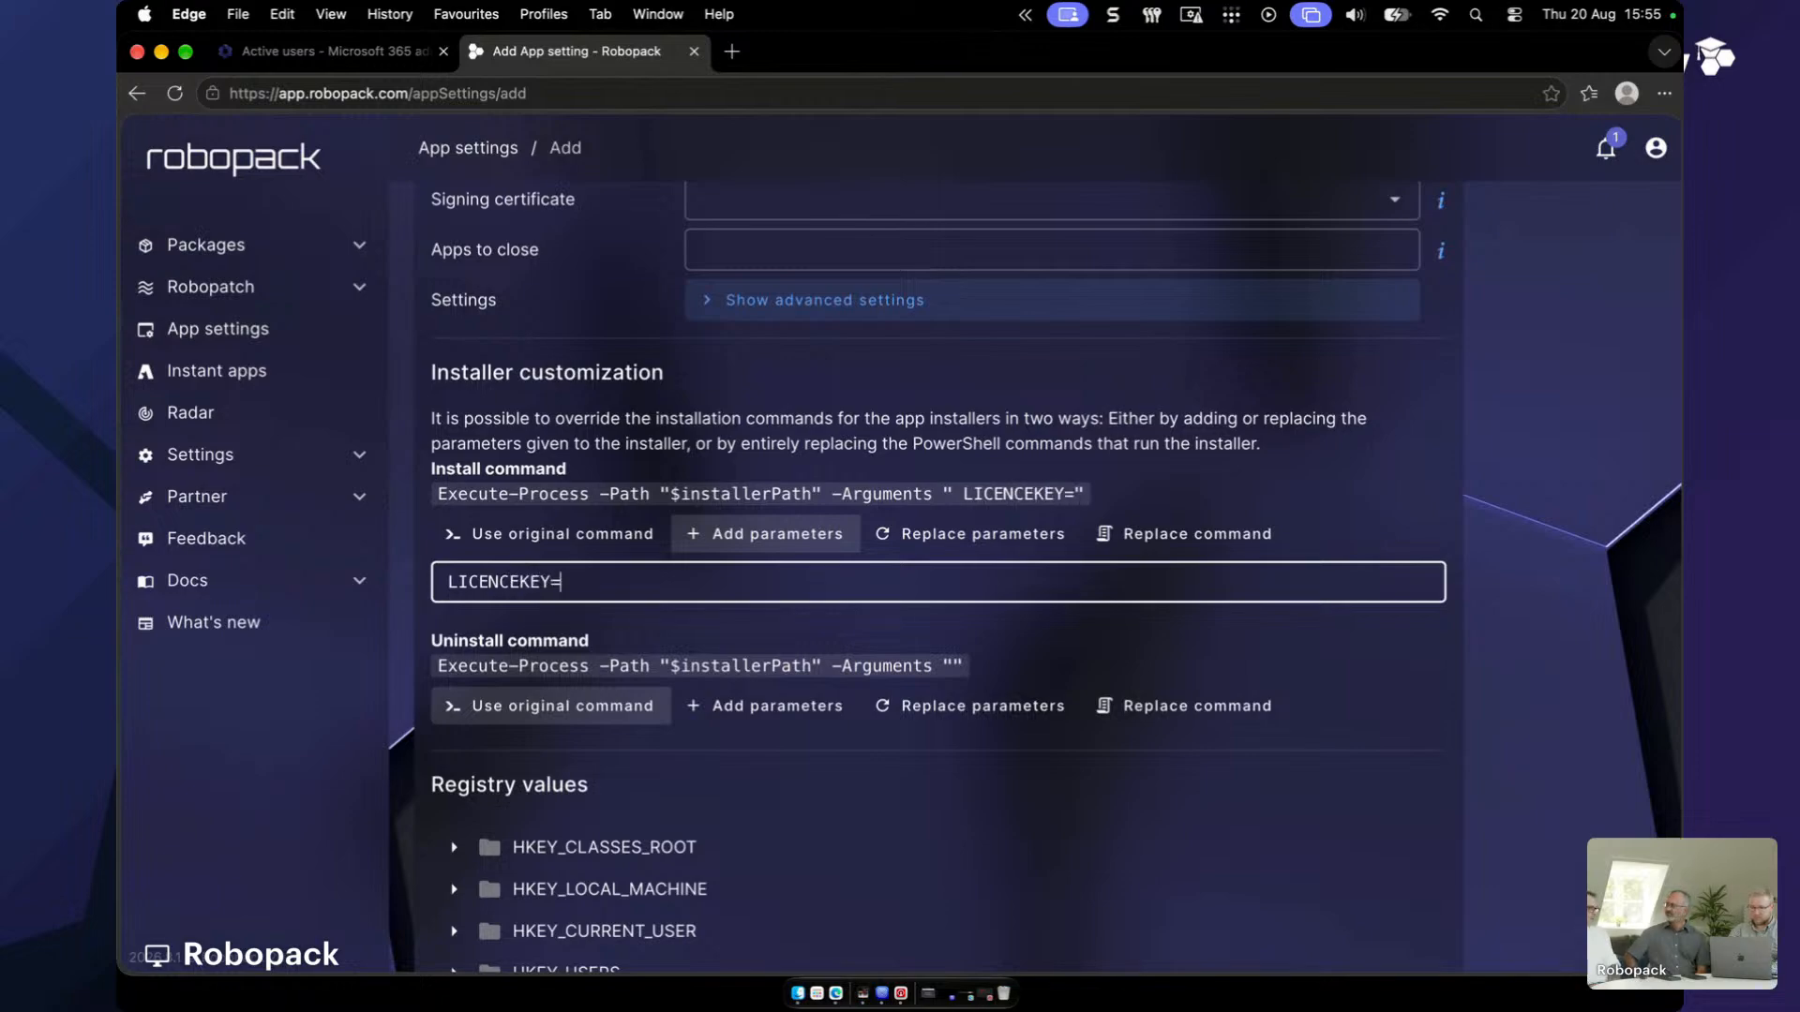
text(x)
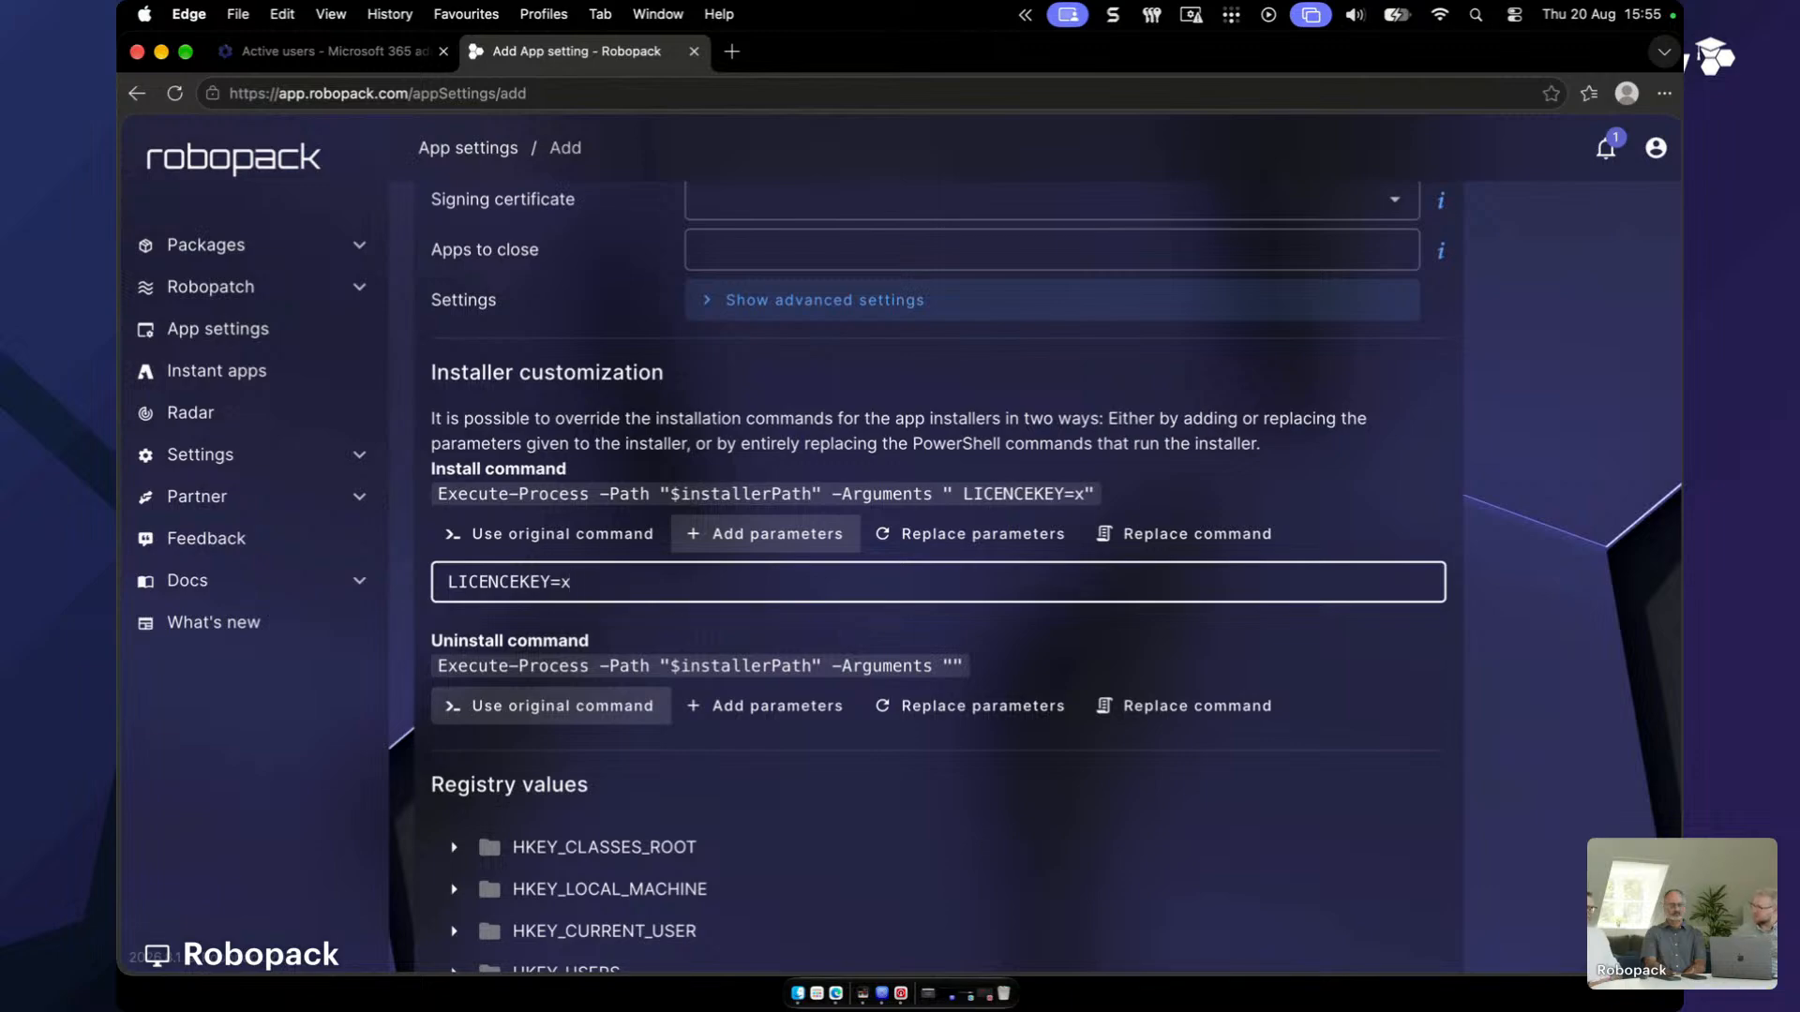
key(BackSpace)
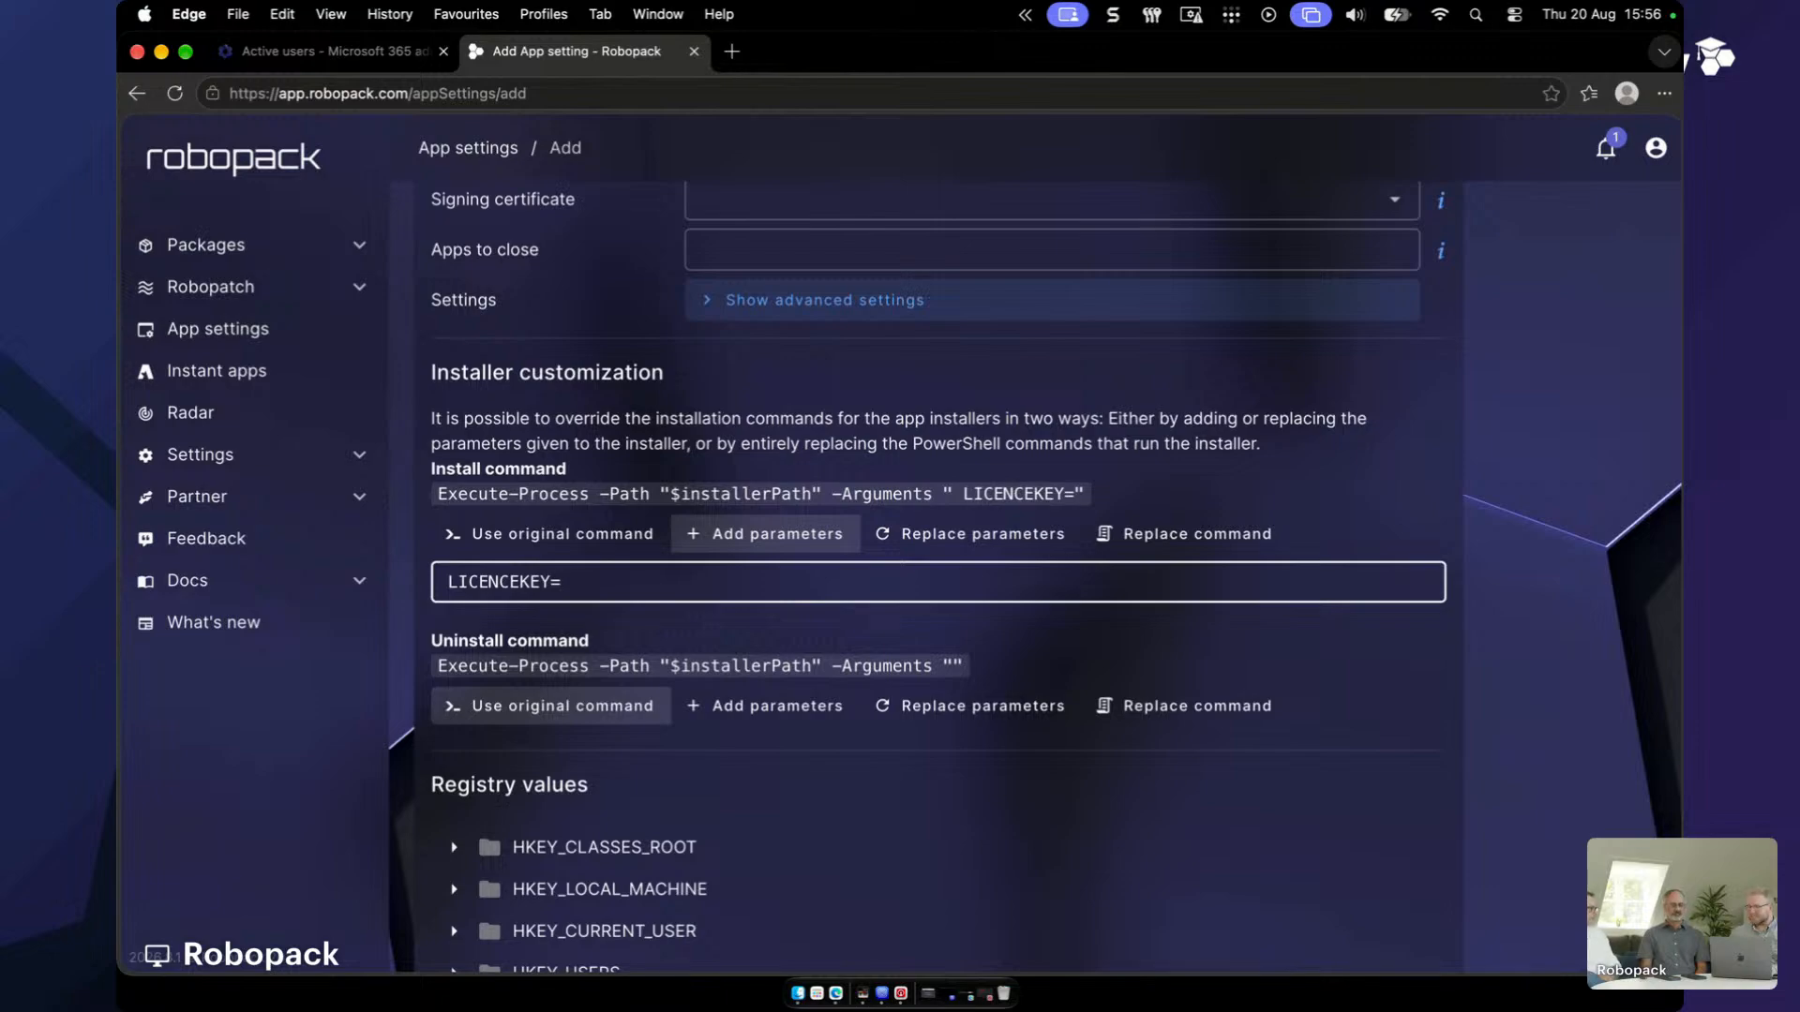
scroll(1019, 507, up, 4)
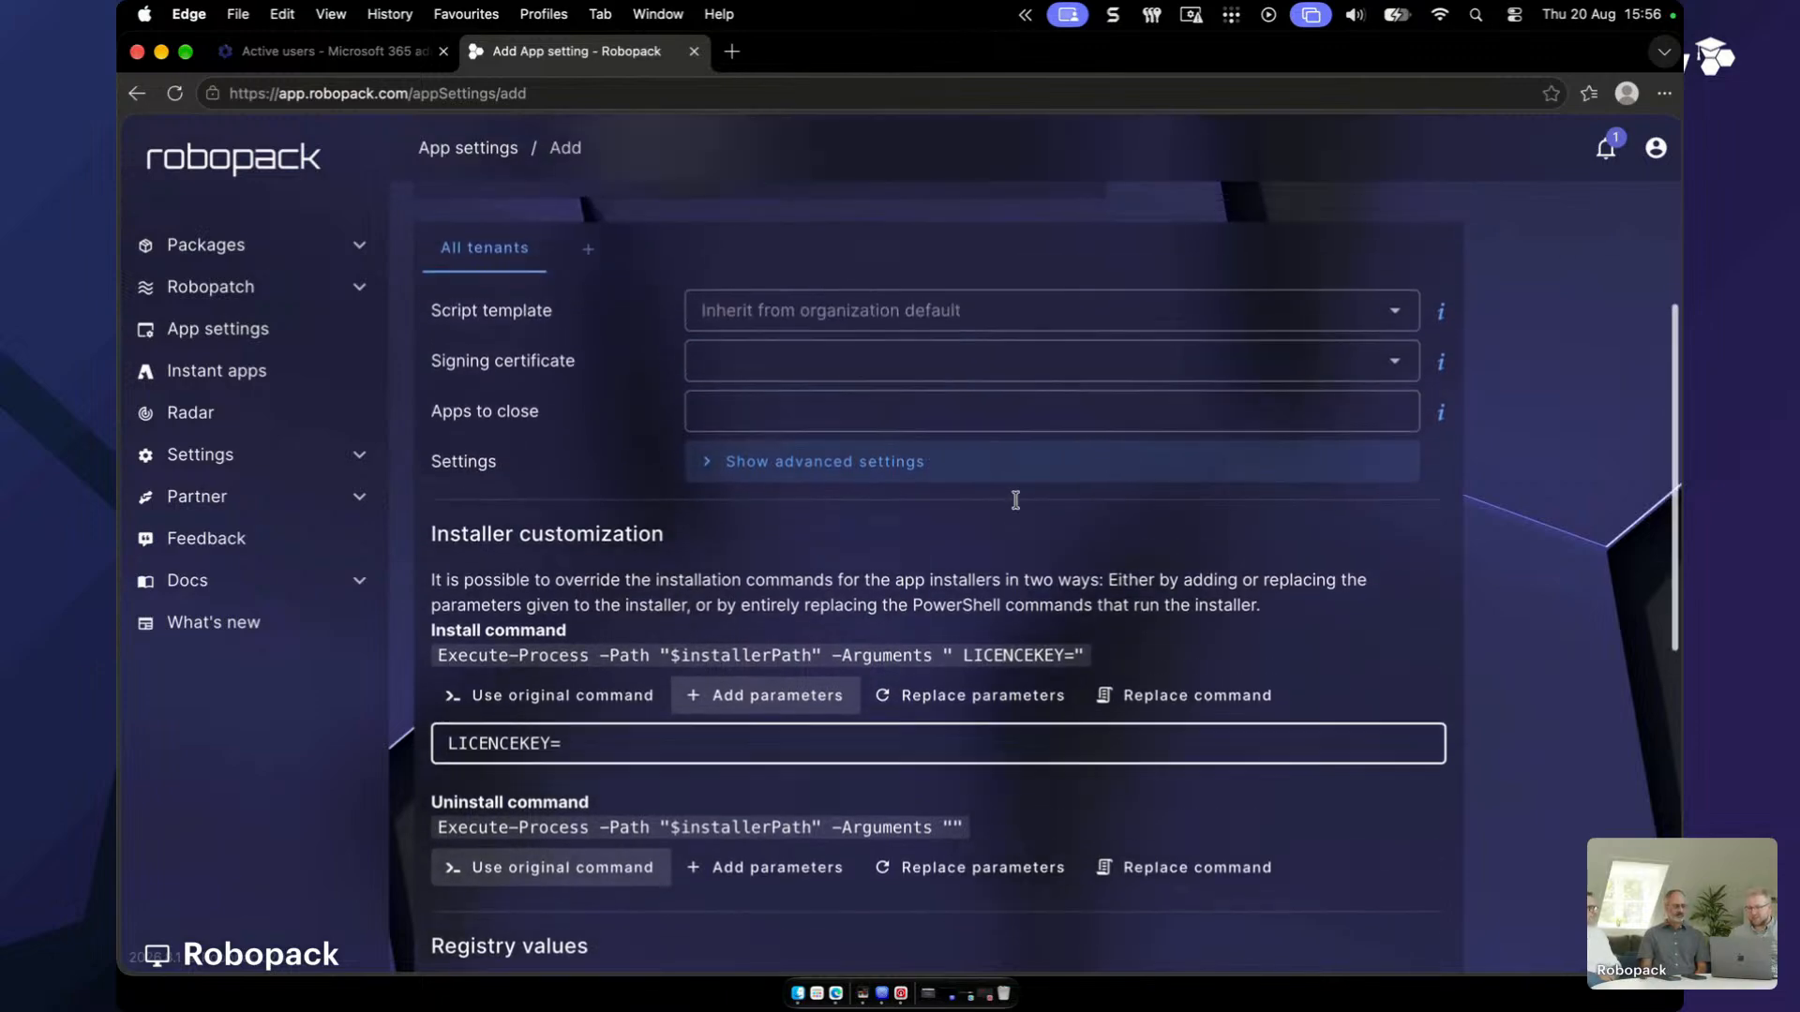
scroll(1018, 507, up, 4)
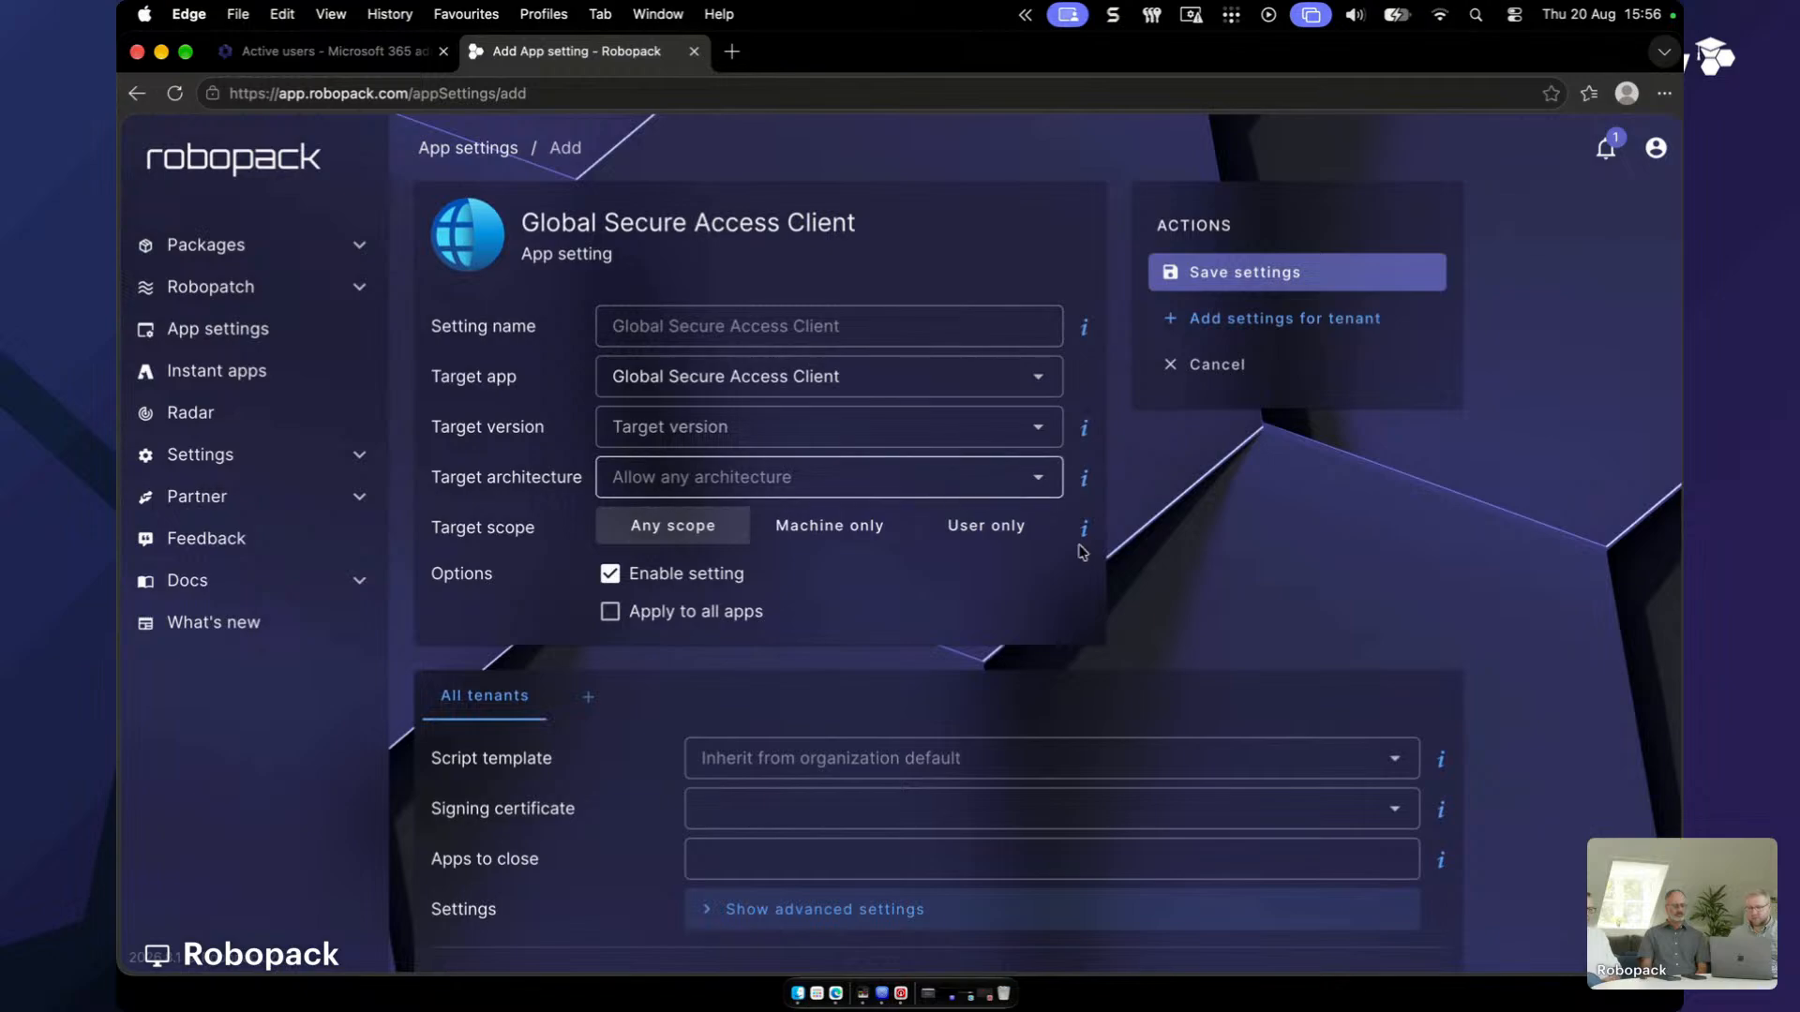
scroll(1085, 555, down, 6)
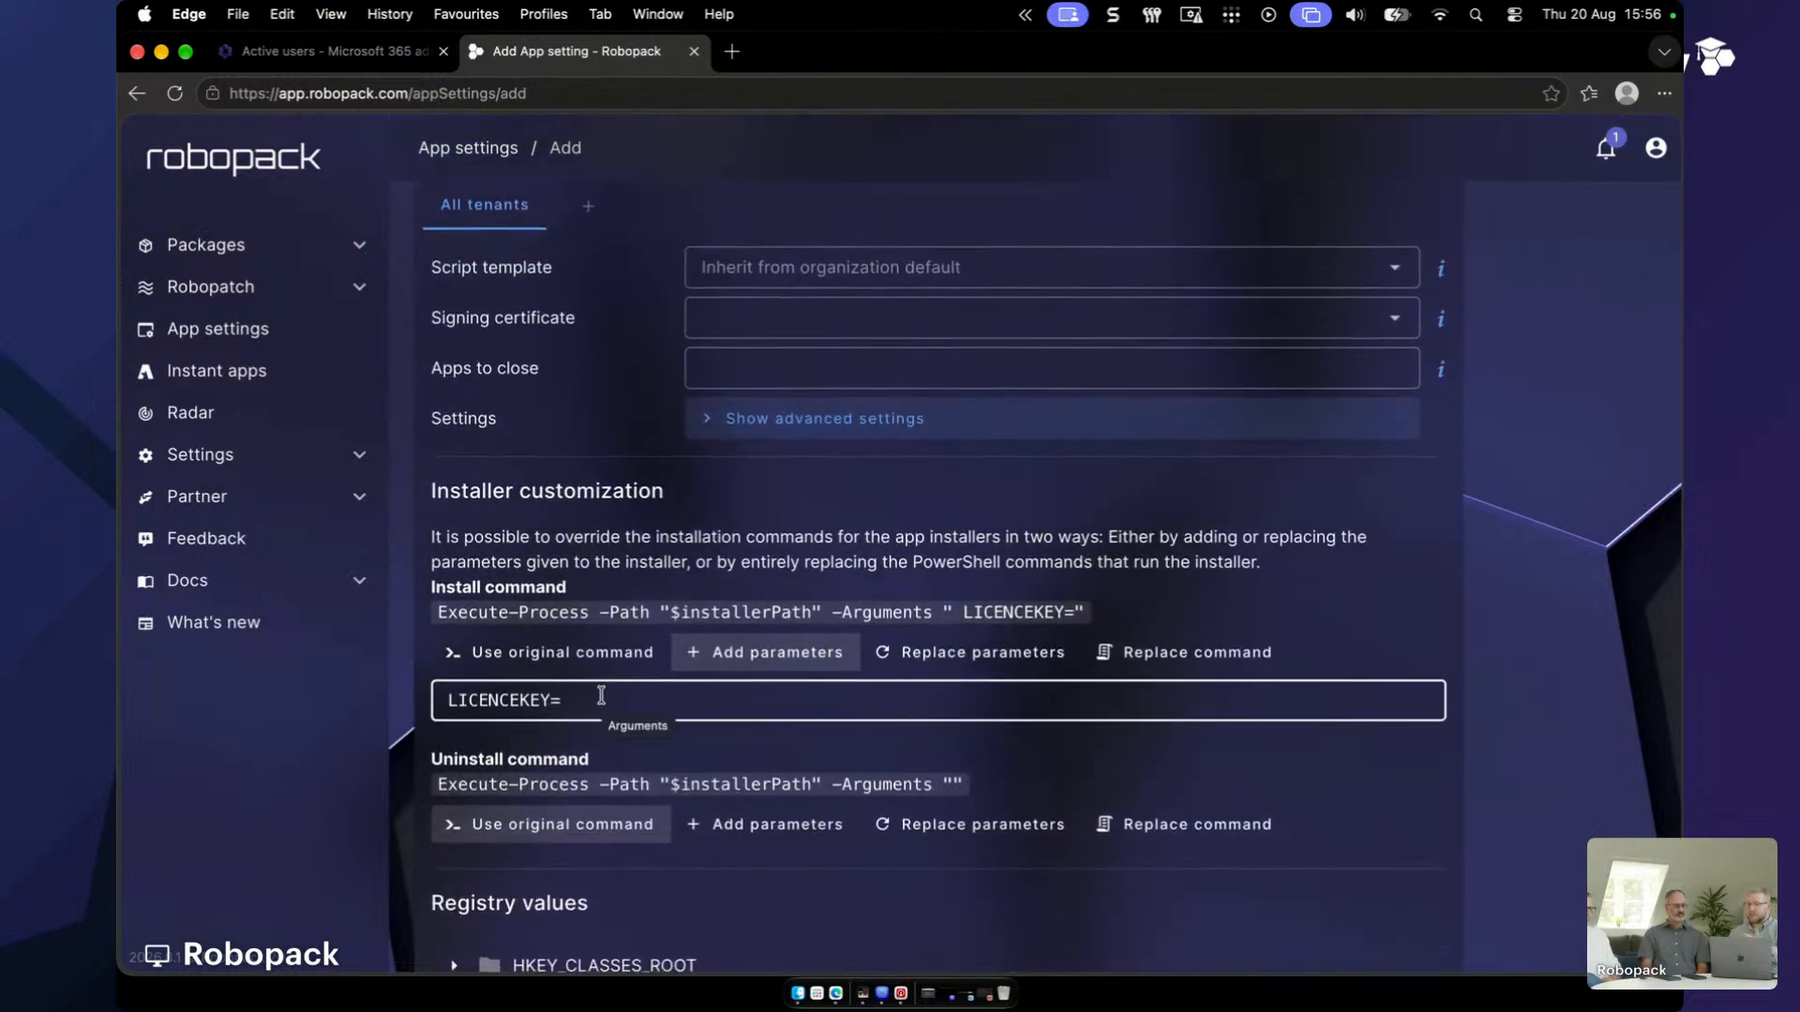
scroll(738, 705, down, 1)
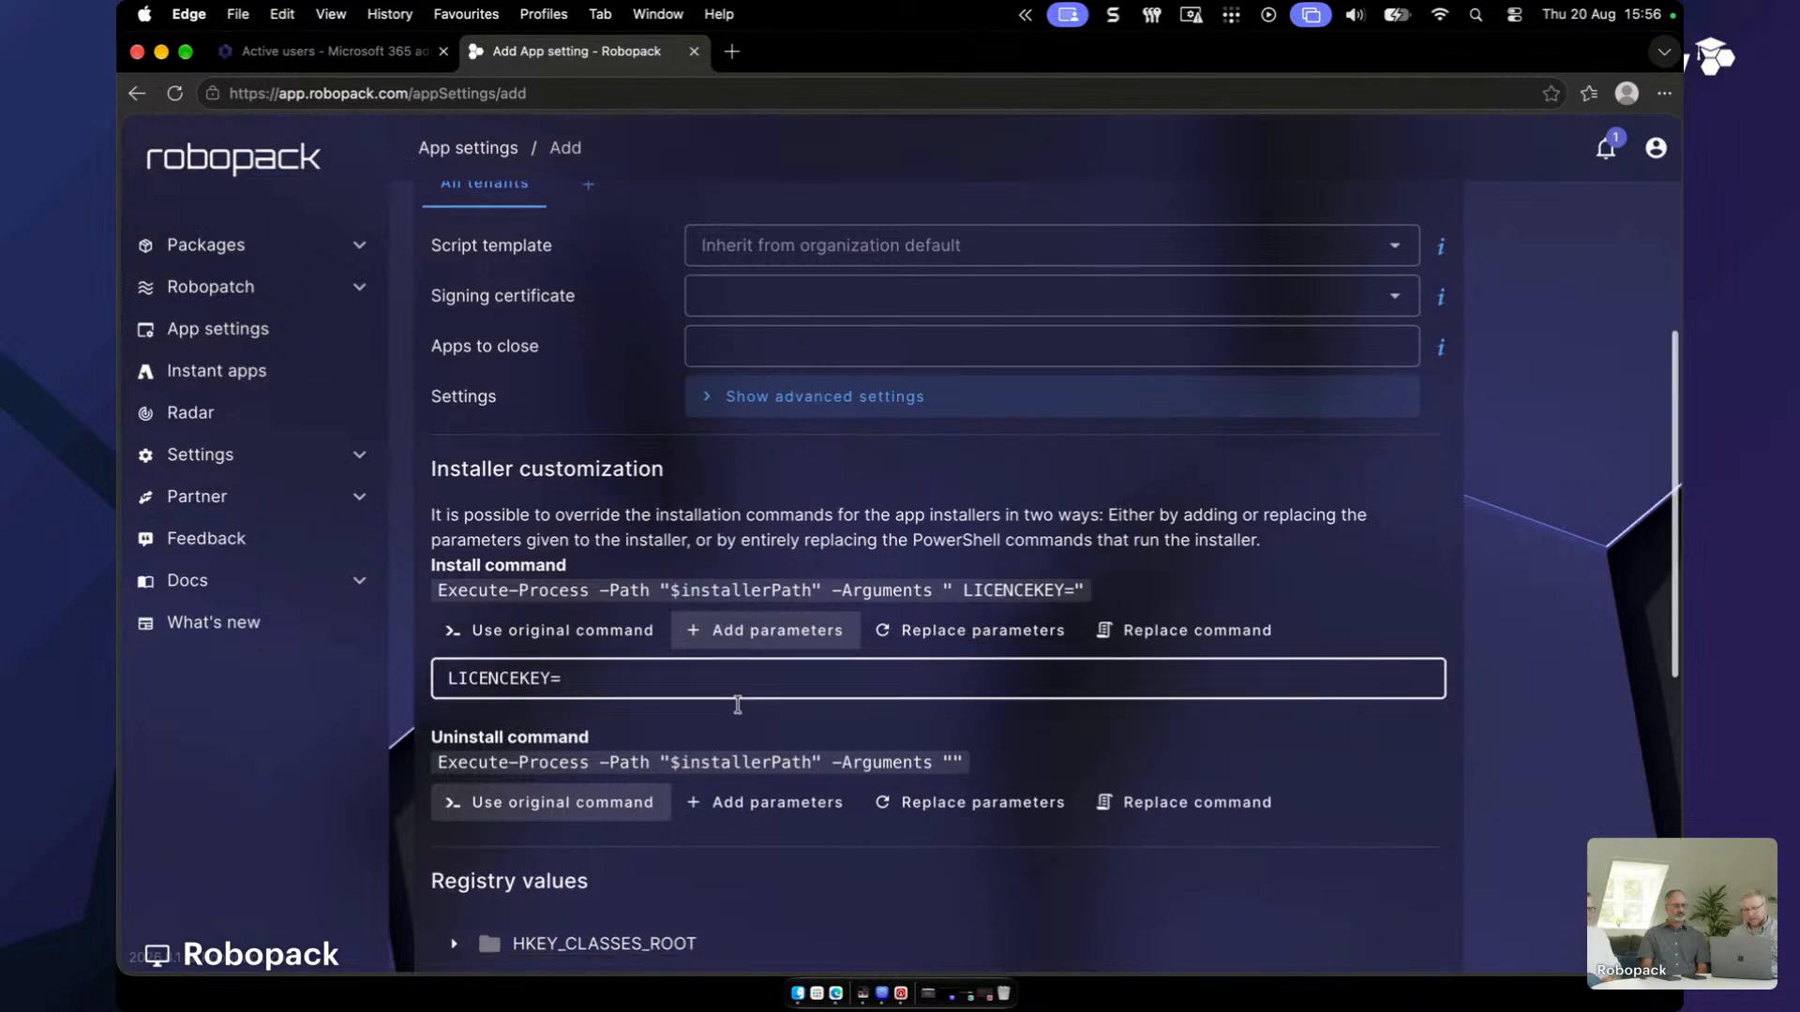
scroll(738, 705, down, 5)
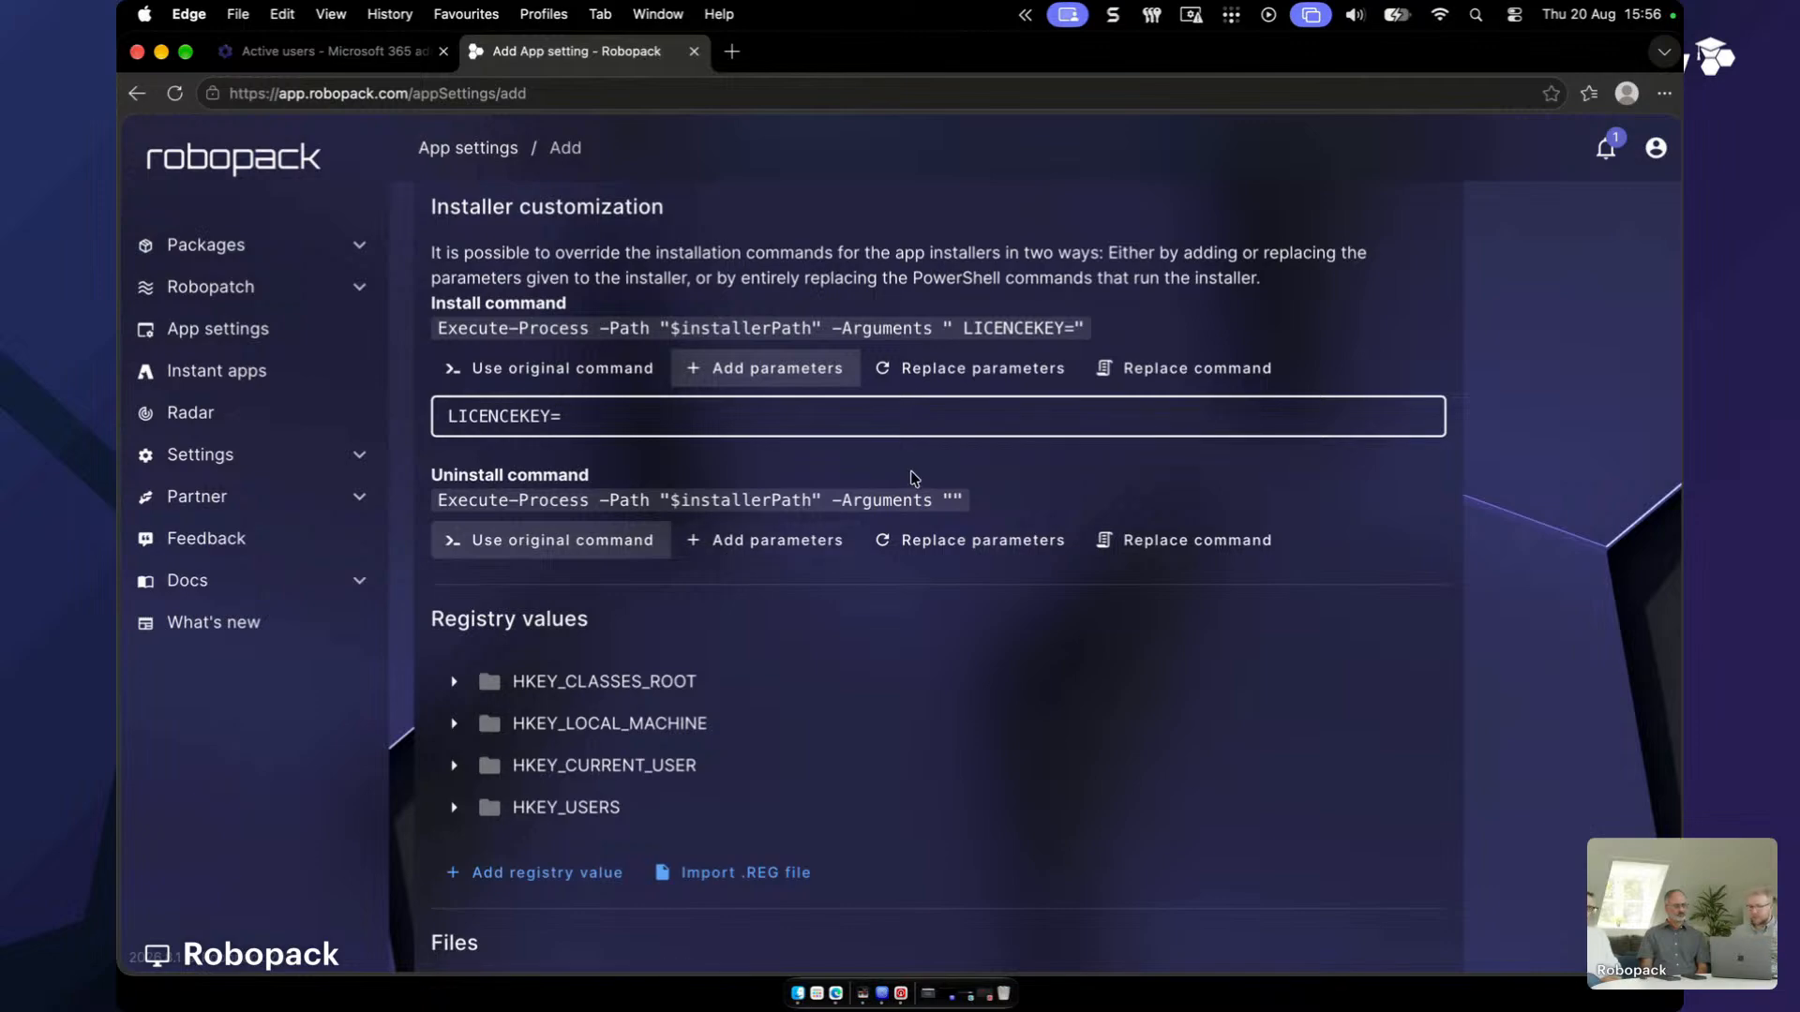
scroll(908, 478, up, 10)
scroll(1342, 392, up, 3)
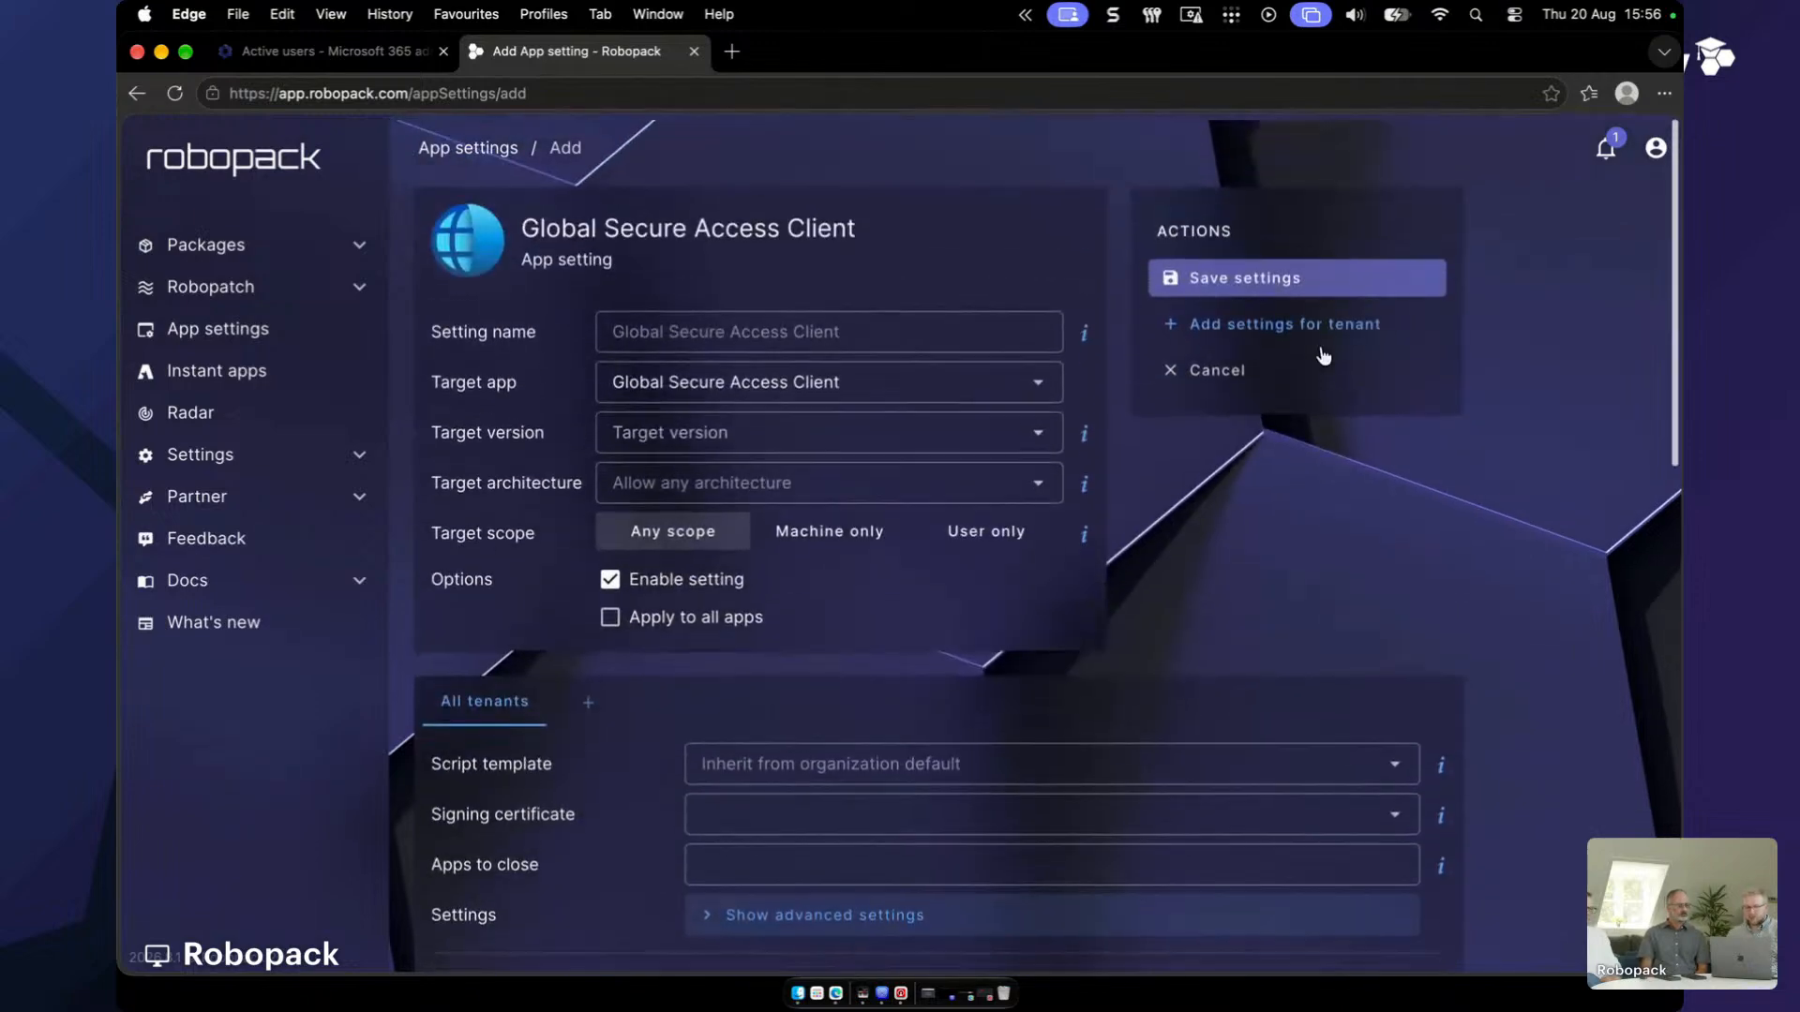
click(1258, 269)
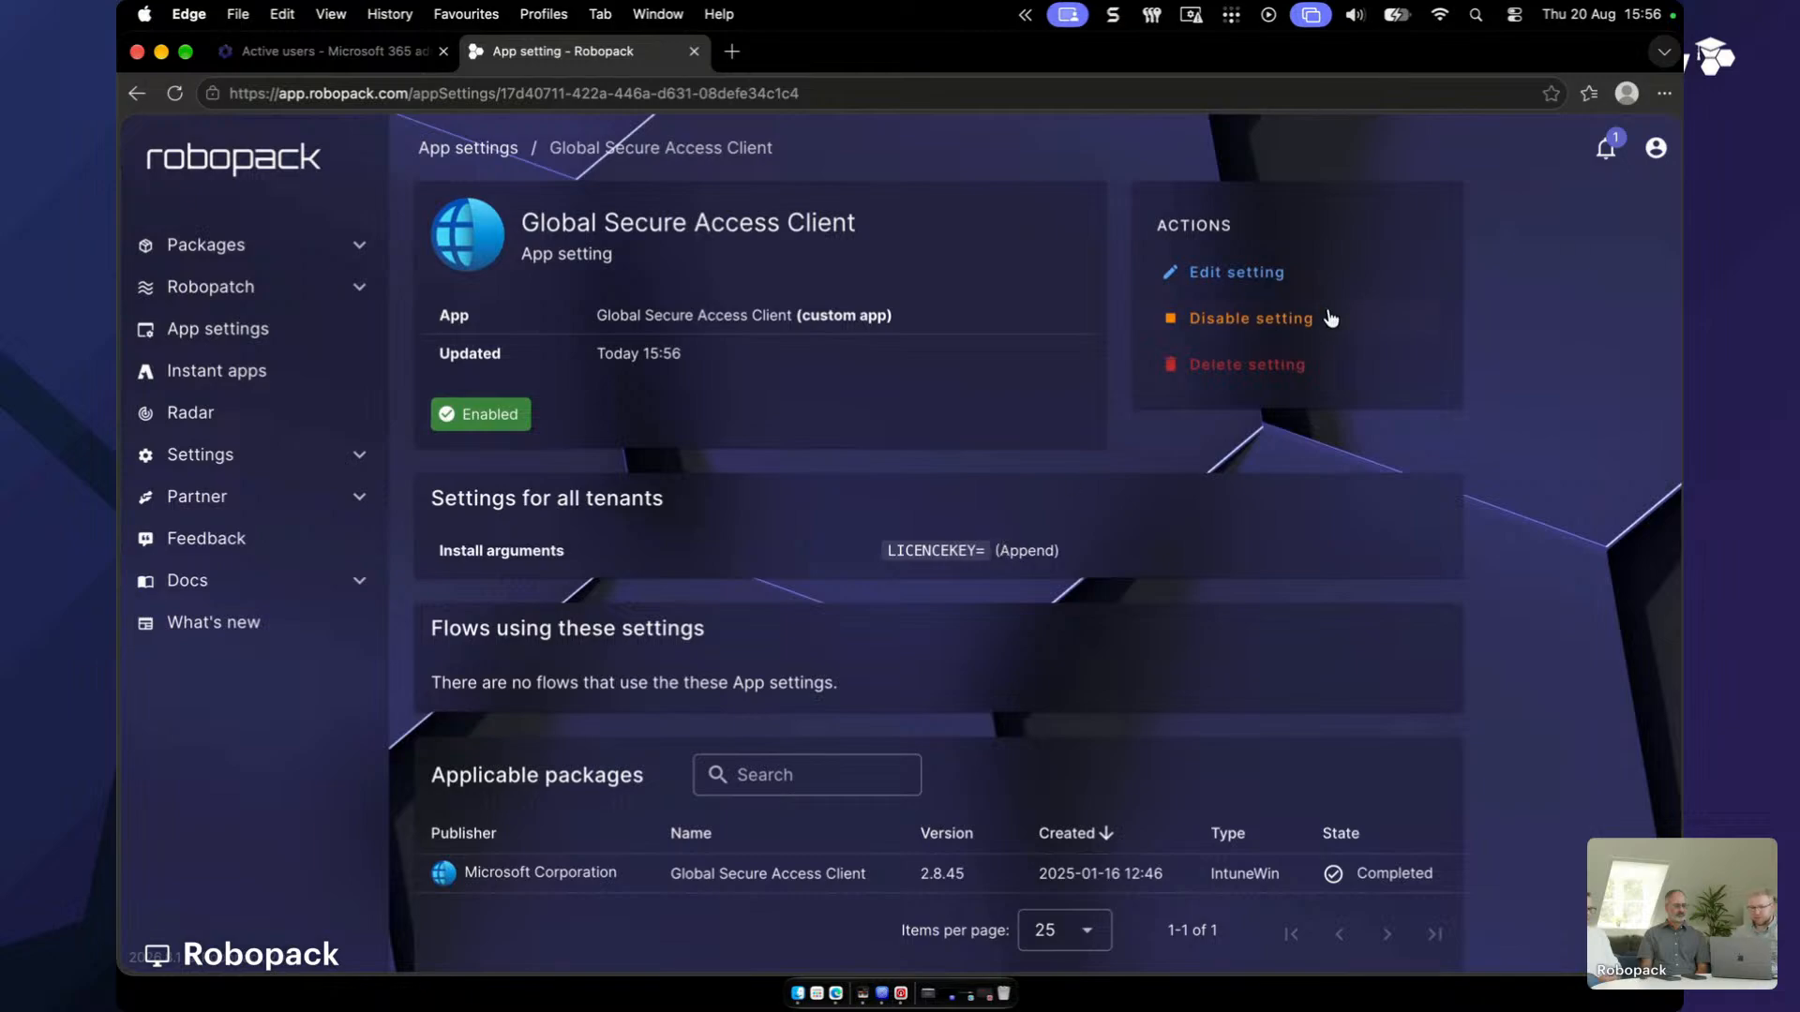
click(1264, 278)
scroll(788, 703, down, 5)
scroll(787, 702, down, 3)
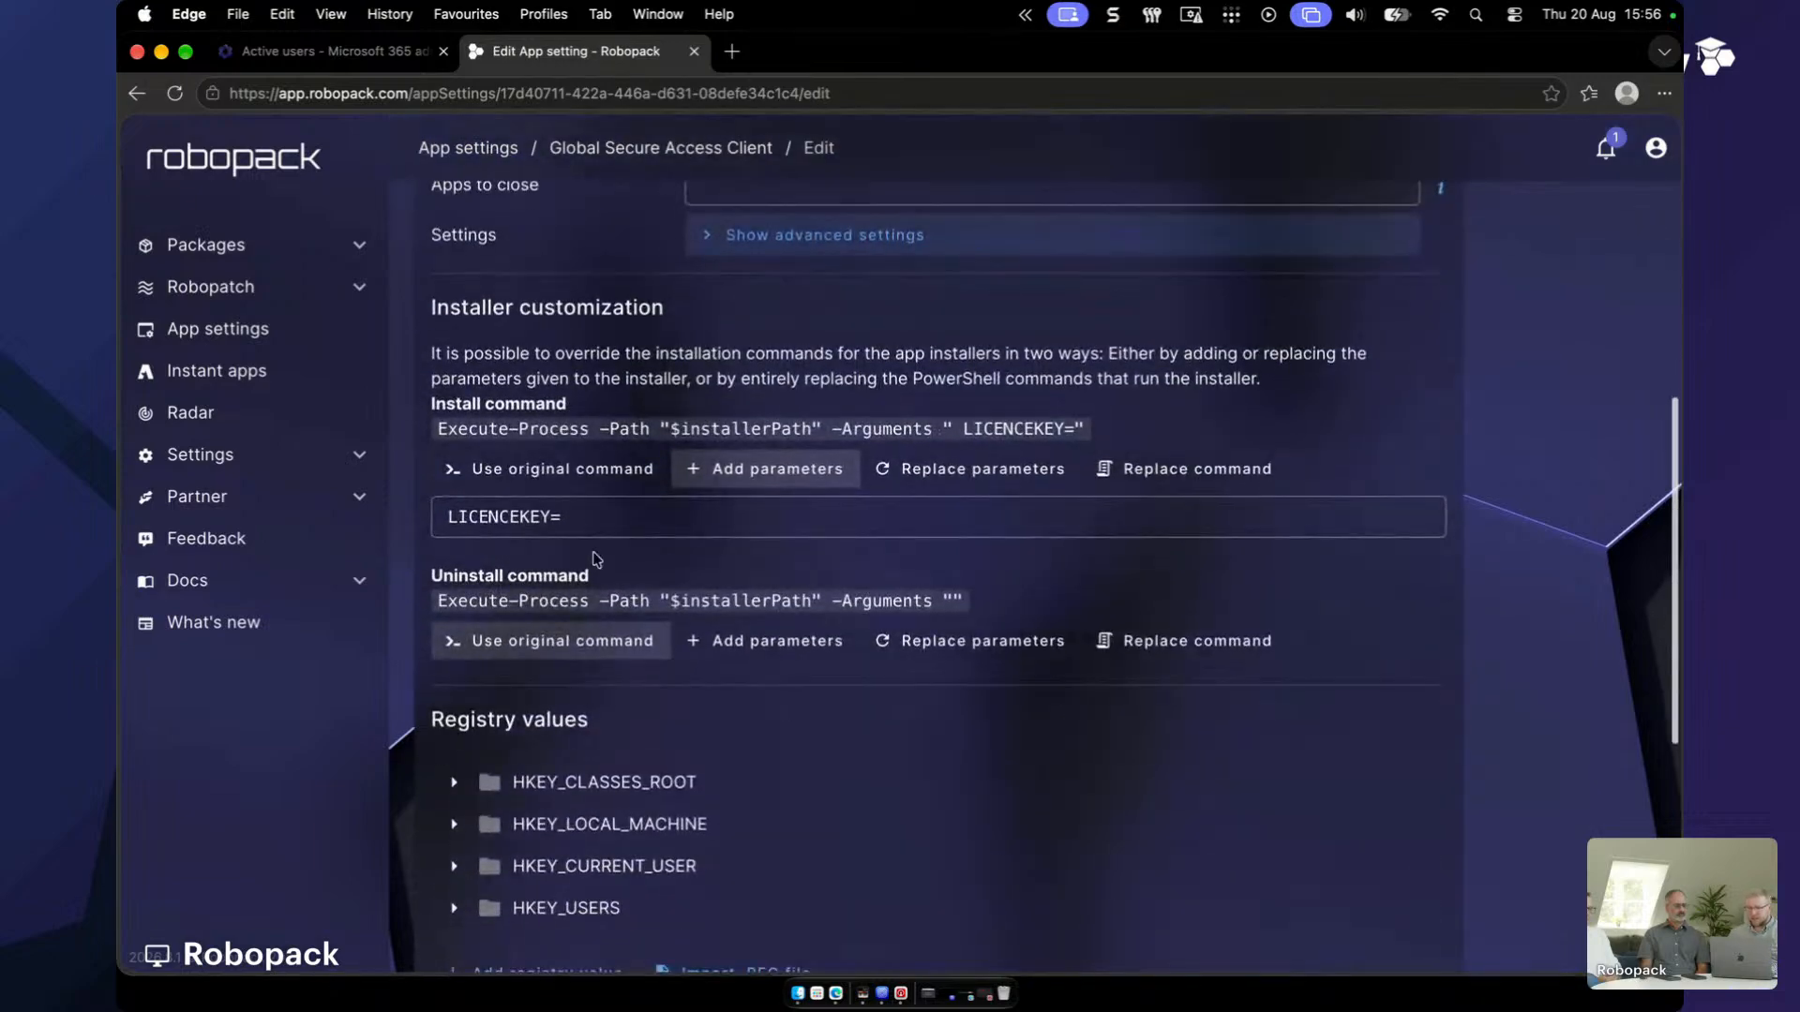
click(590, 518)
text(cu)
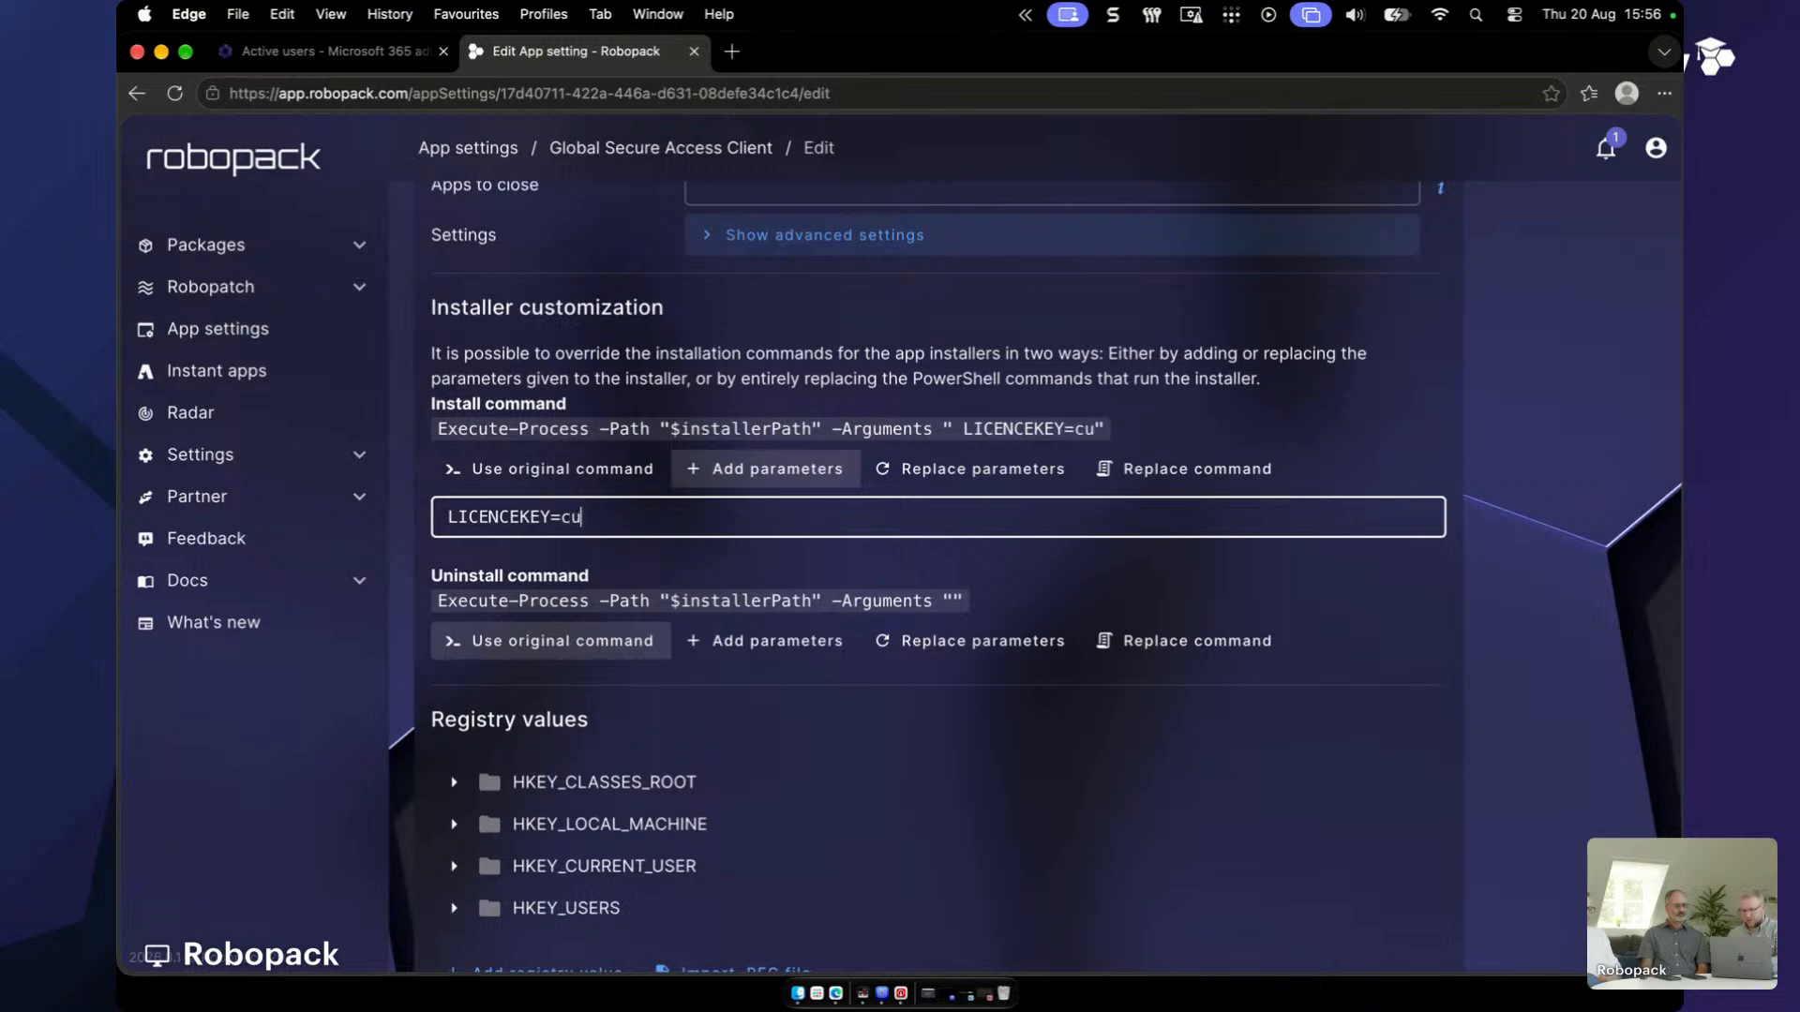
text(stomer1)
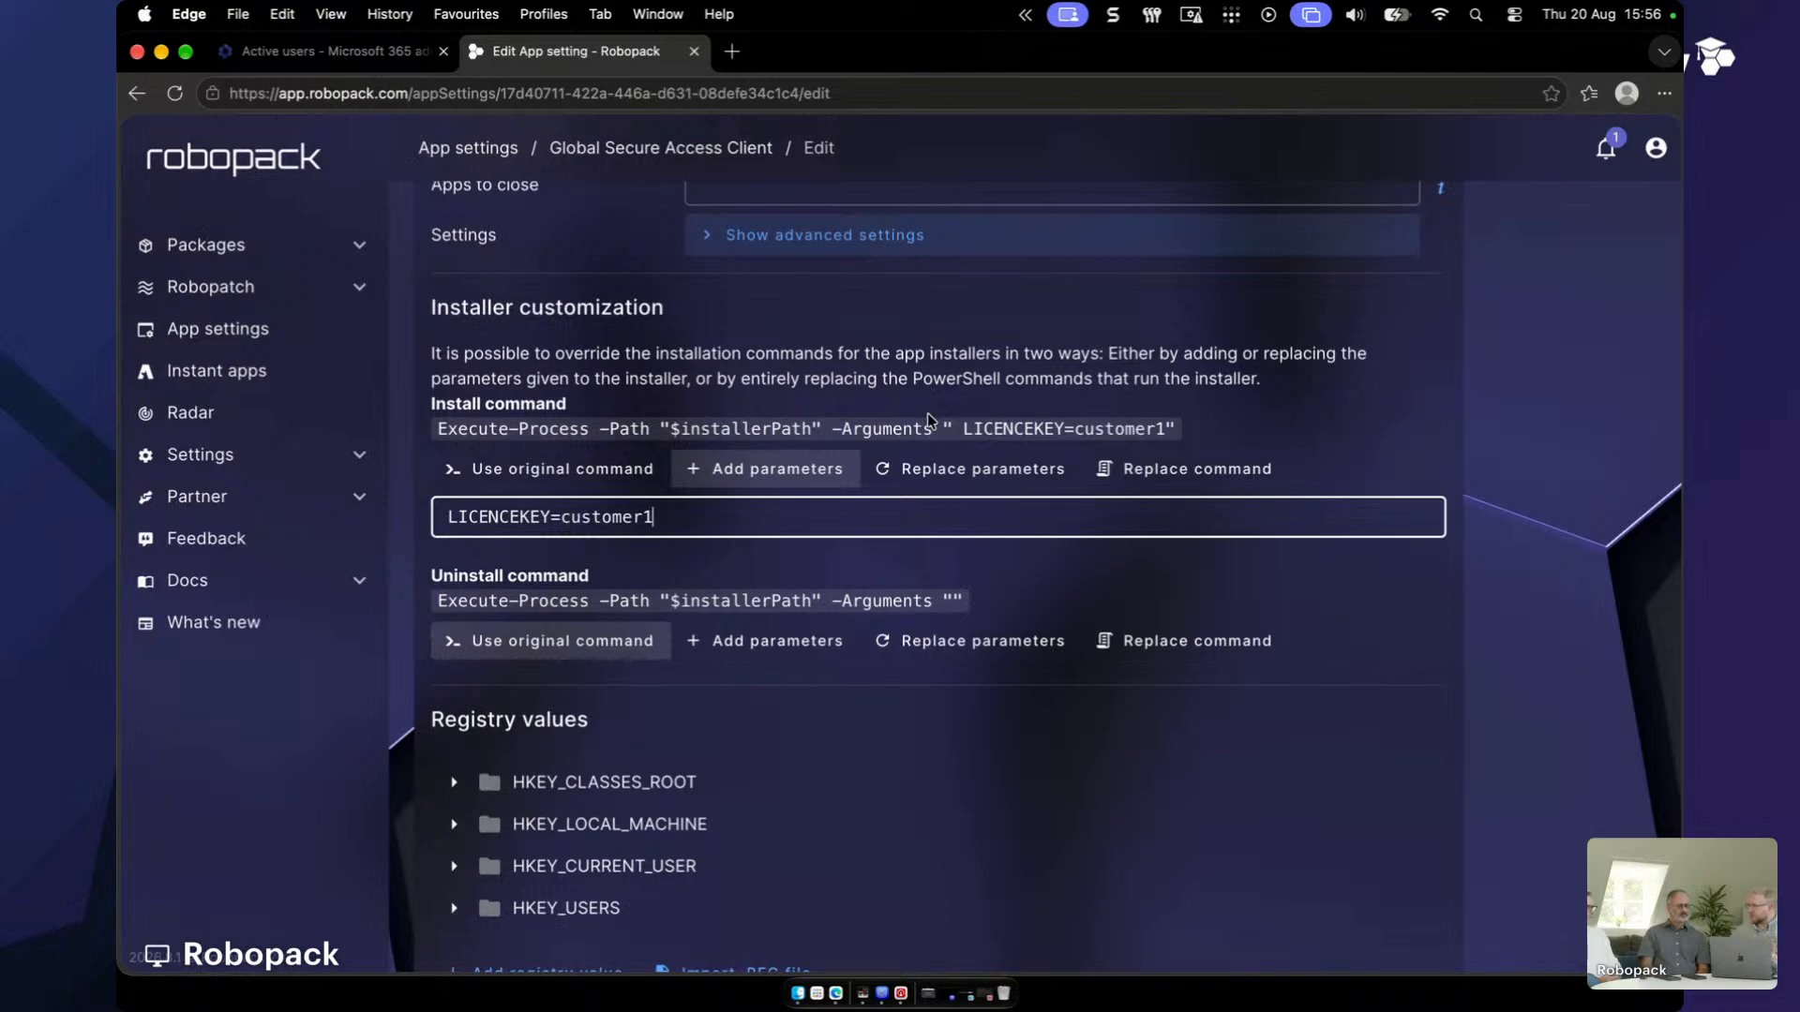
scroll(926, 417, up, 5)
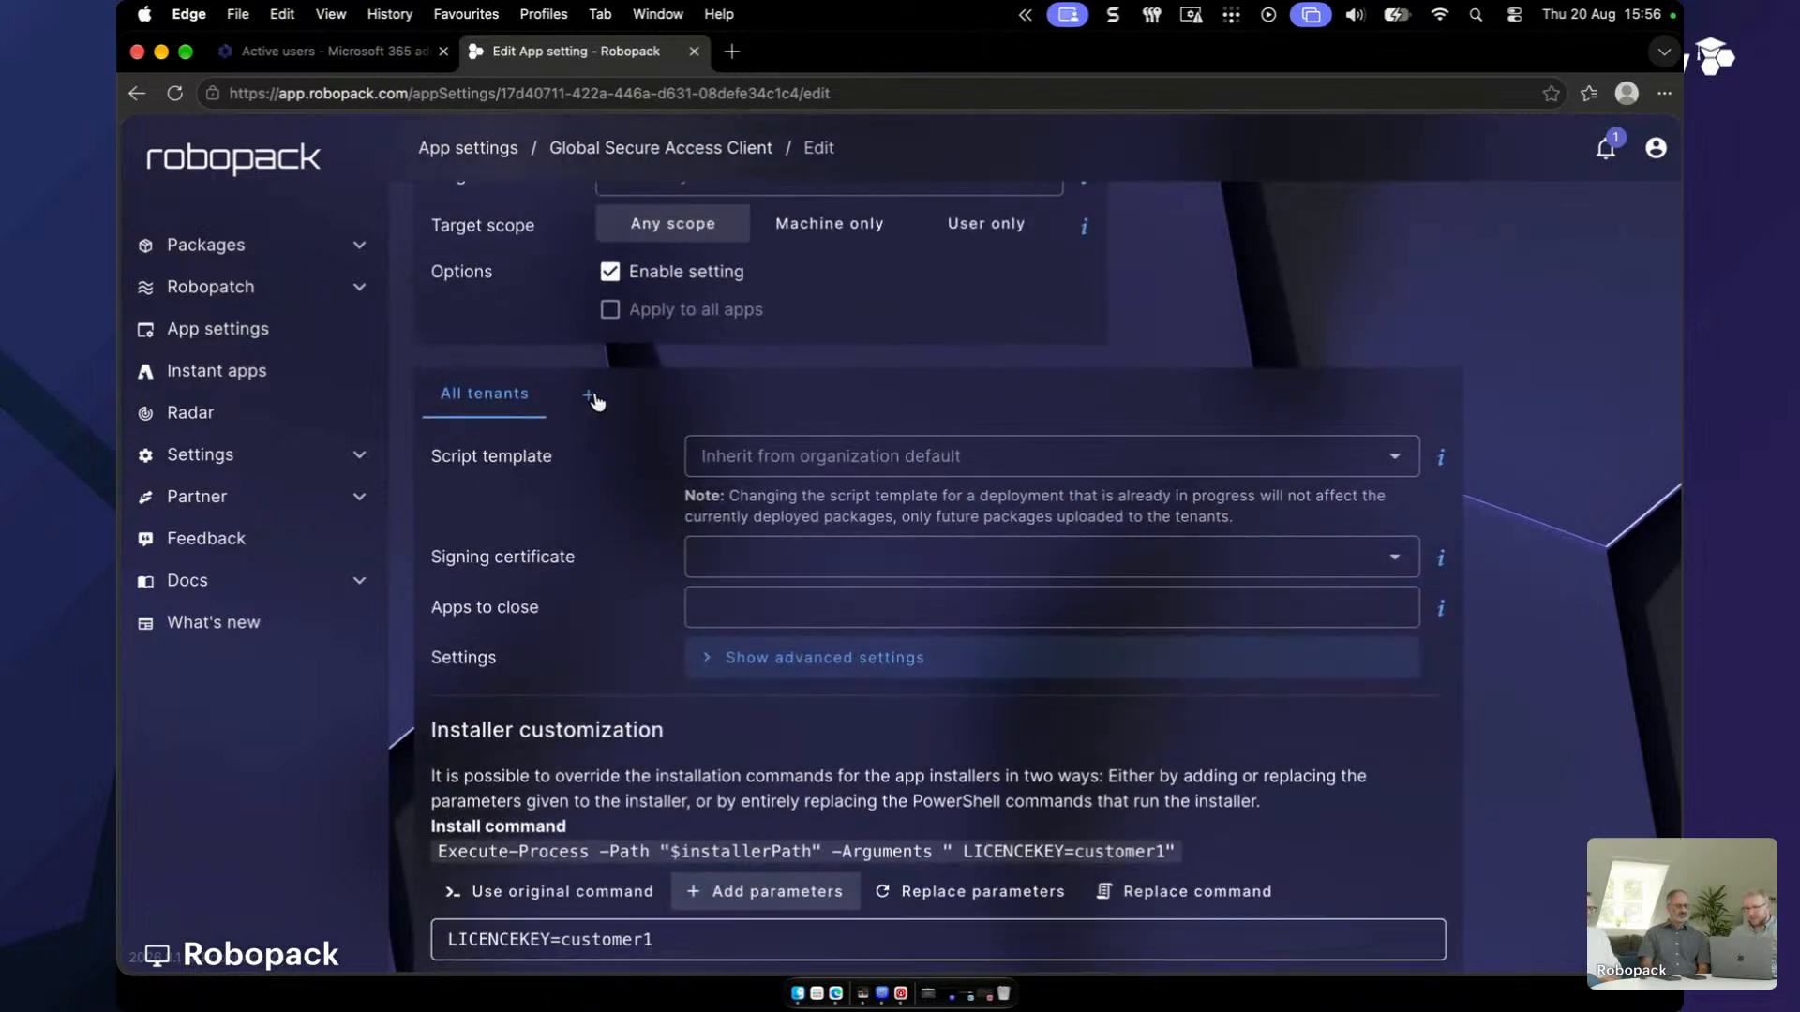
- Add tenant-specific settings for Contoso, Cyberdyne MSP and Robopack
click(593, 398)
click(1045, 656)
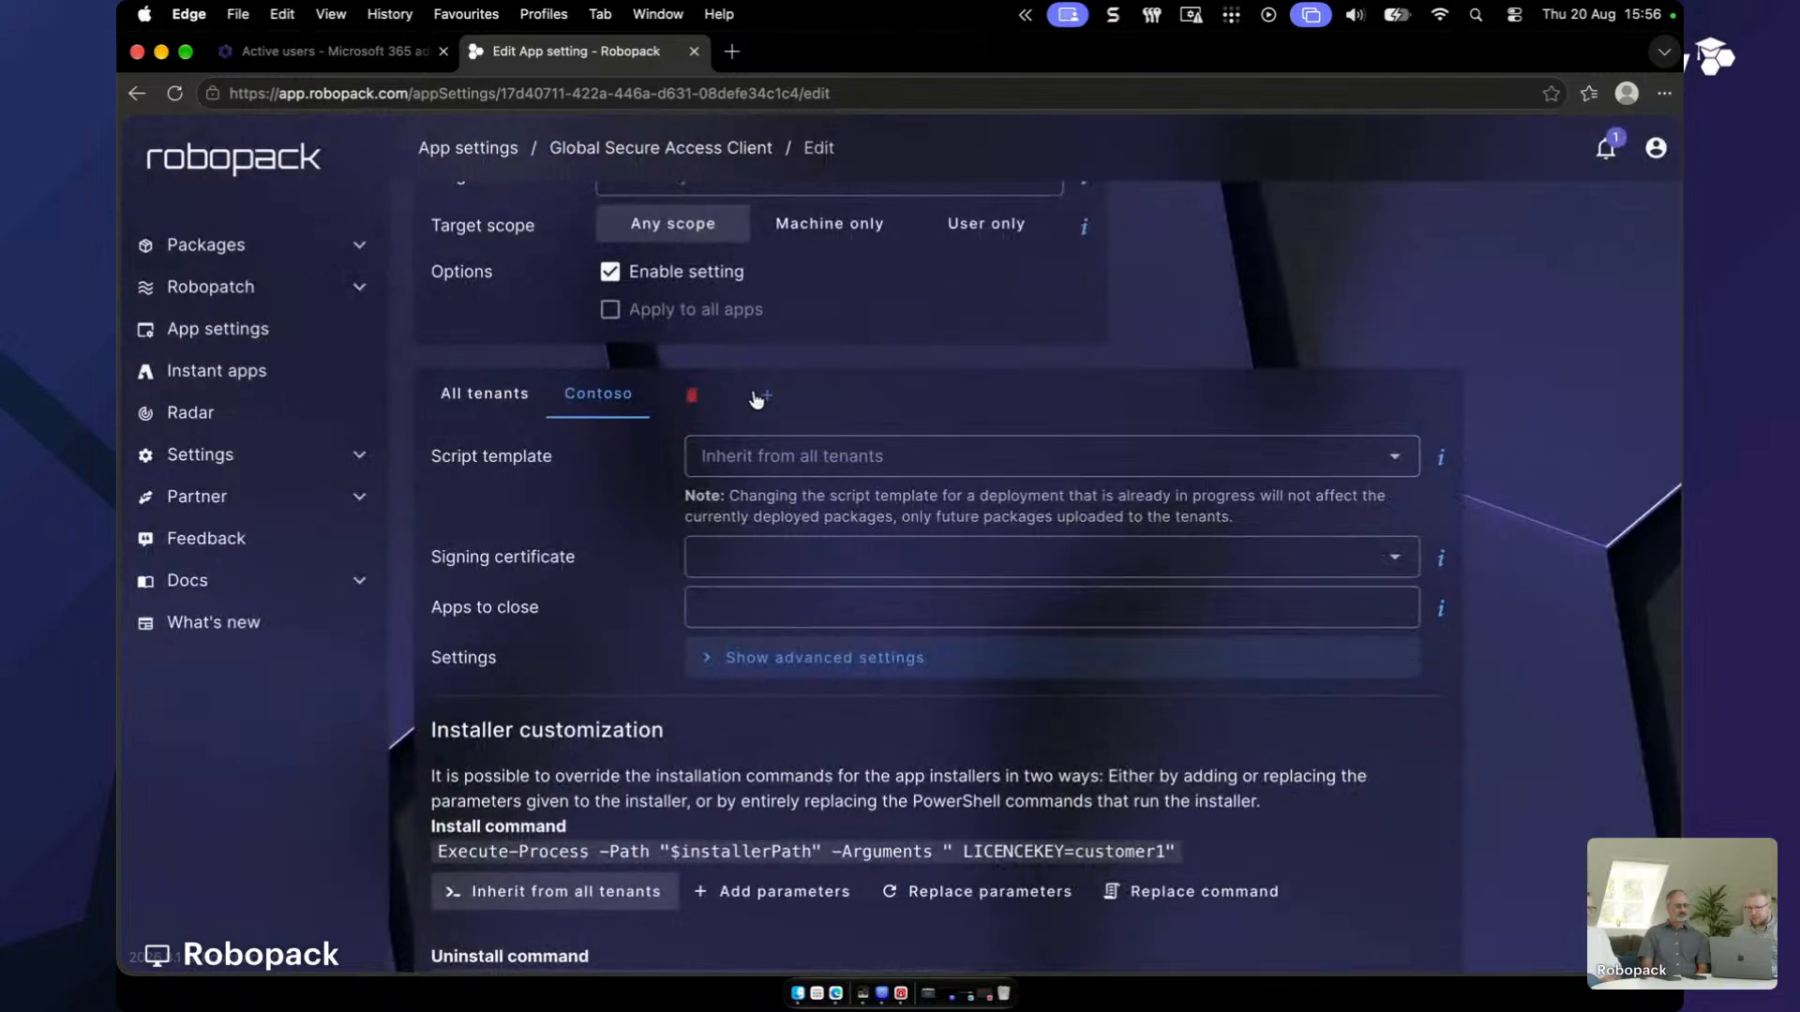
click(758, 399)
click(905, 534)
click(942, 642)
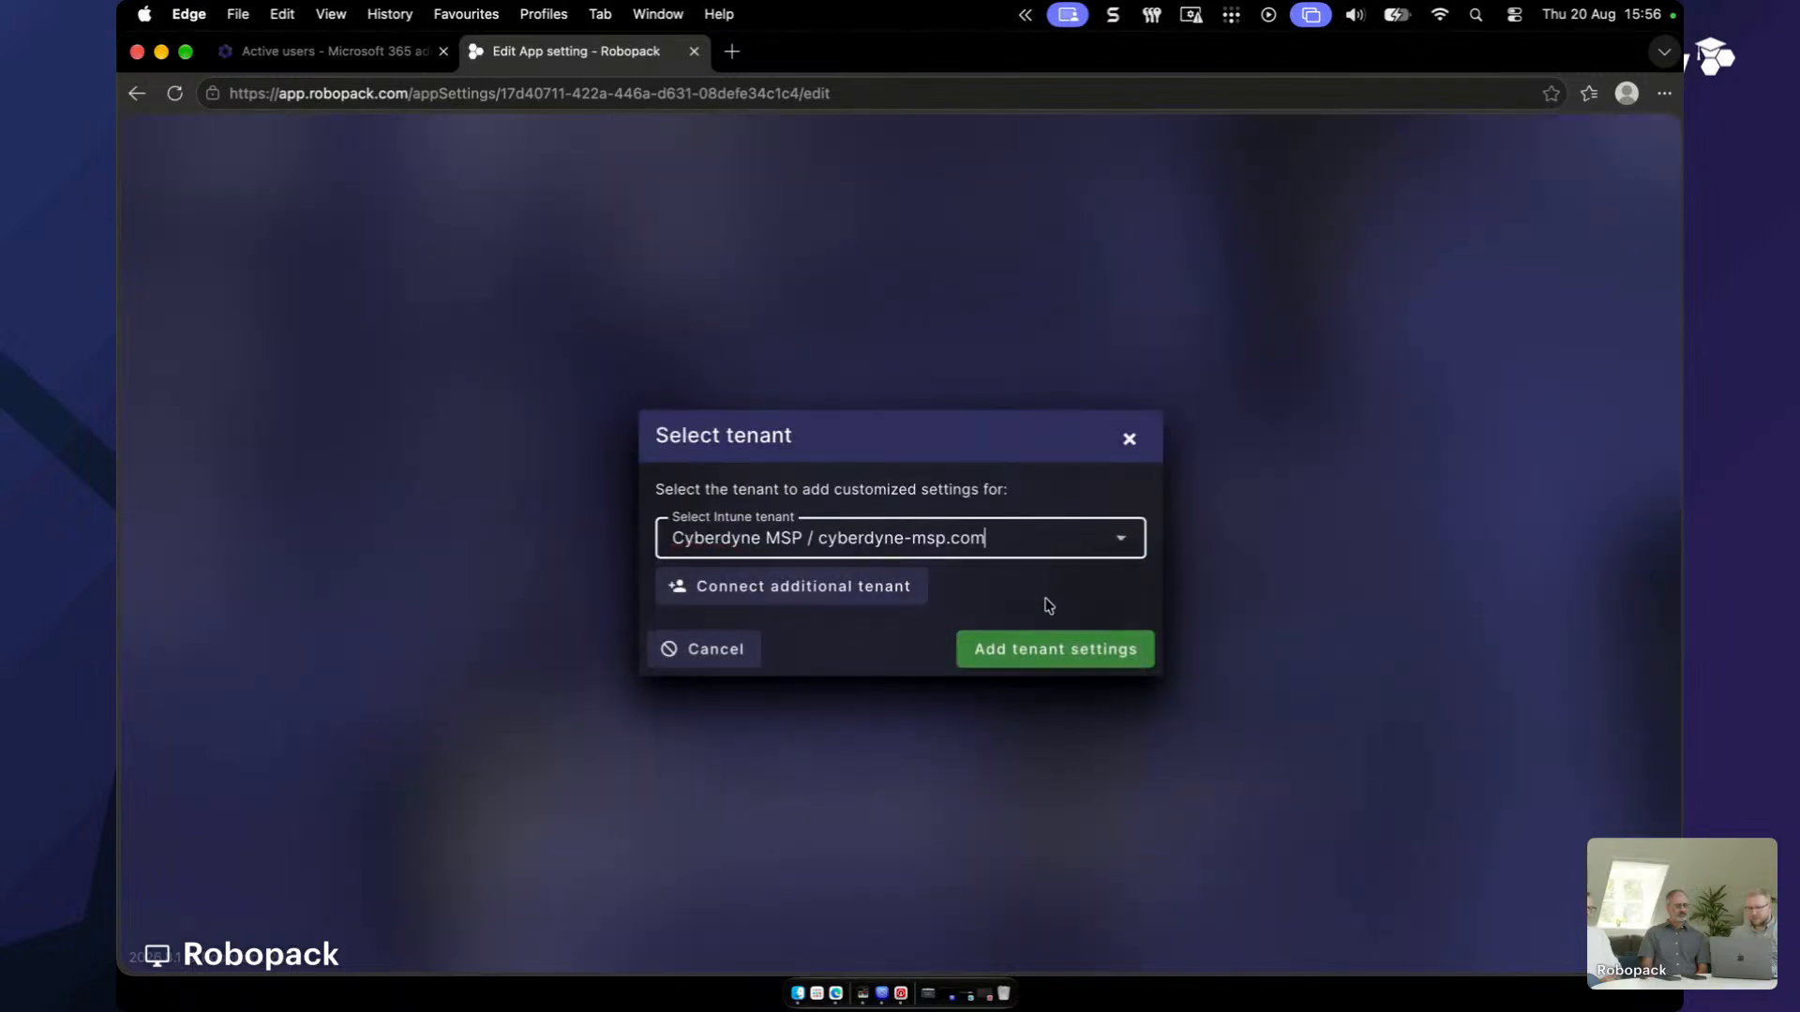
click(1026, 645)
click(930, 388)
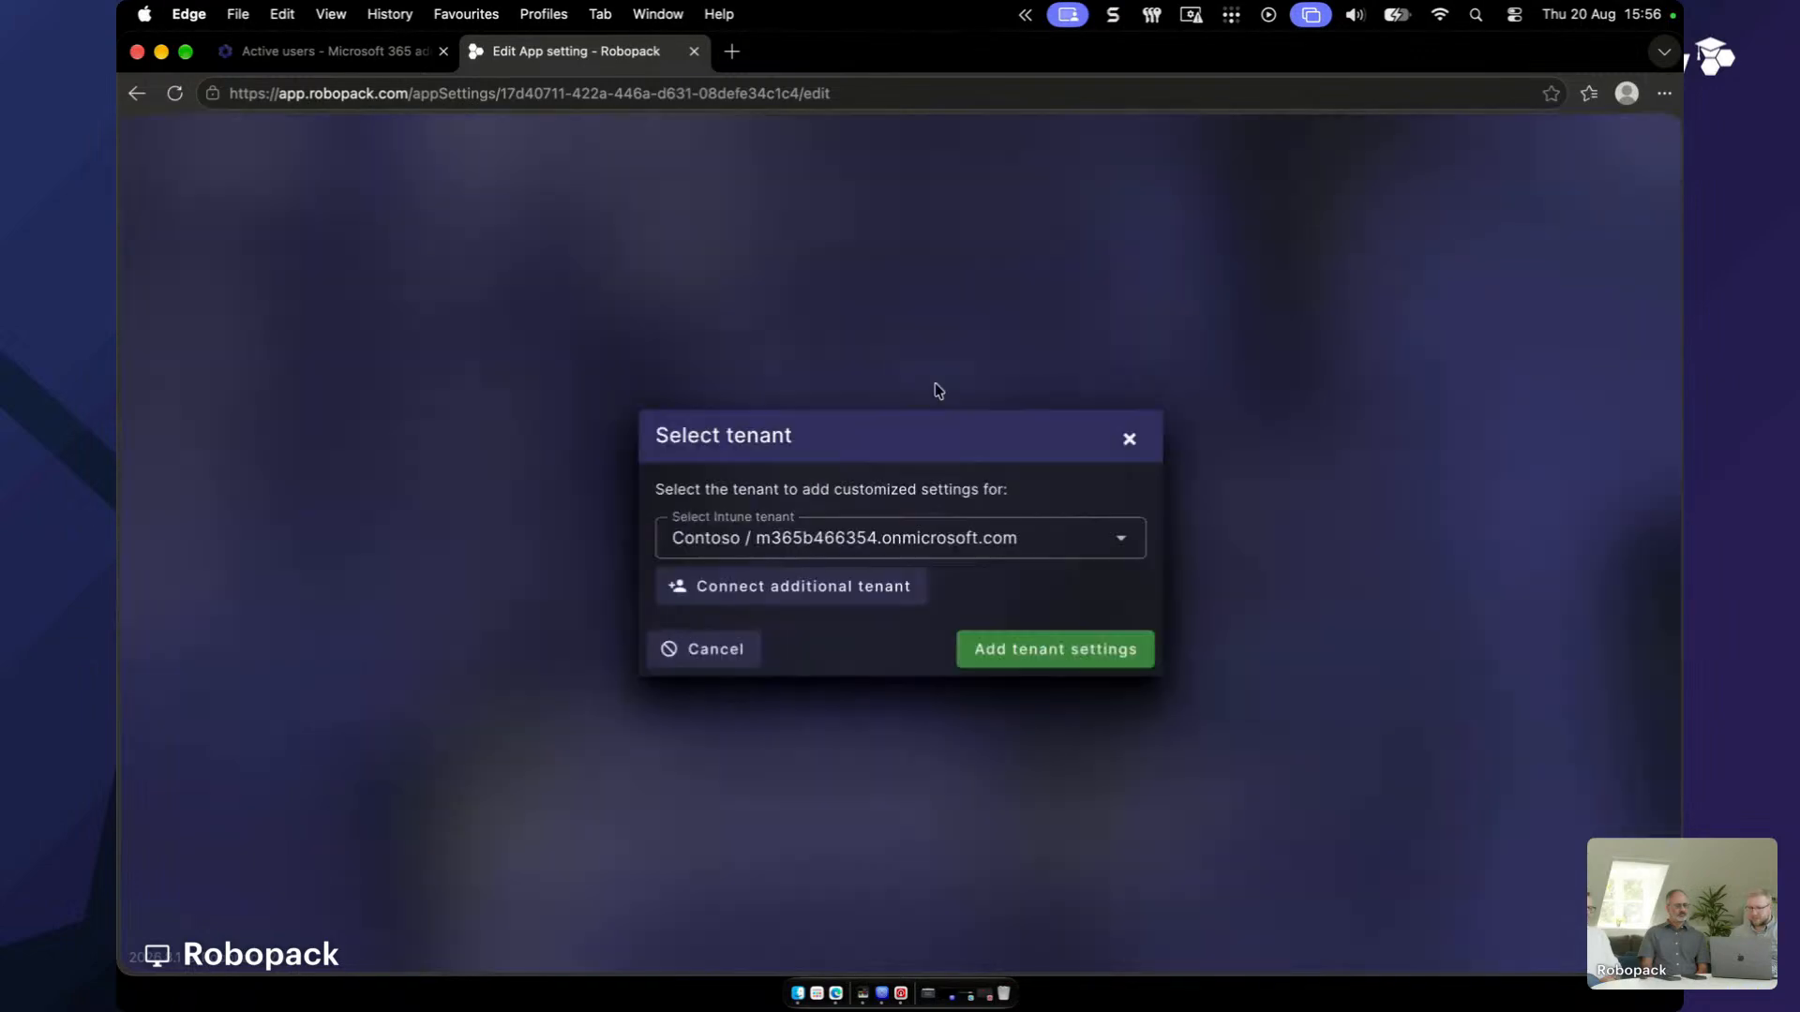
click(1028, 553)
click(961, 691)
click(1077, 649)
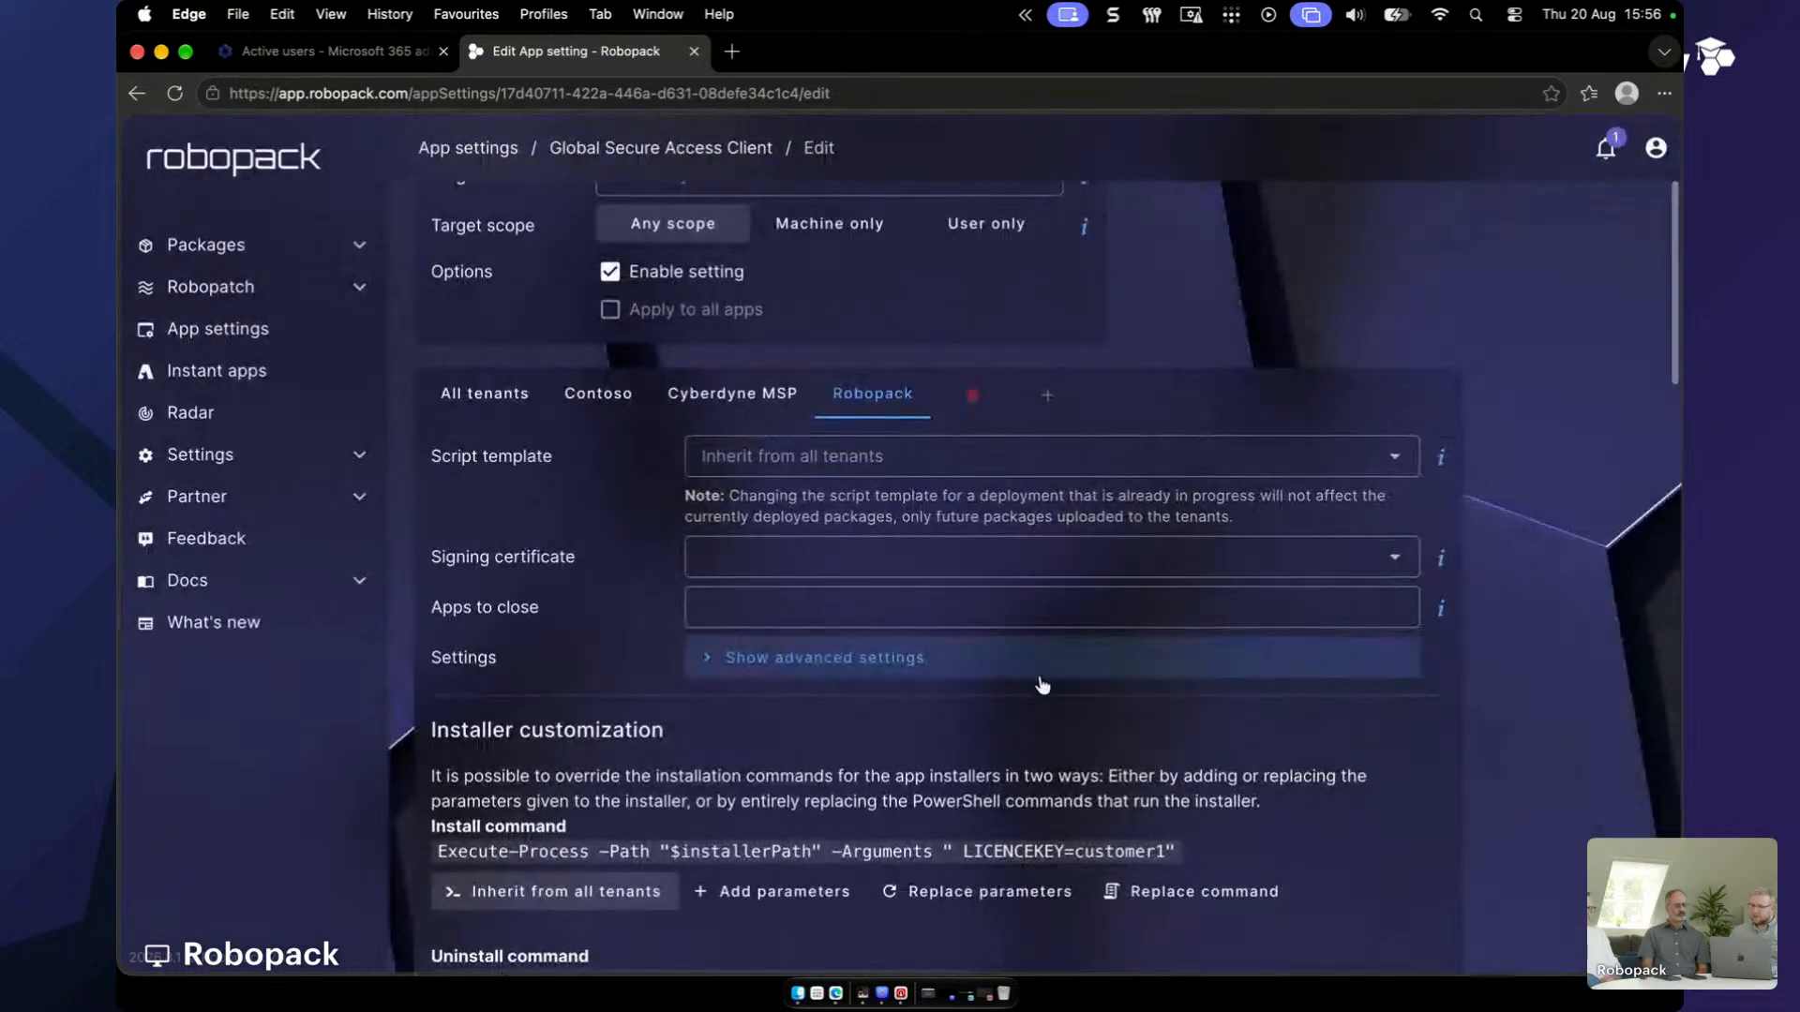
- On the Contoso tenant settings, choose to replace the install parameters
scroll(1043, 685, down, 2)
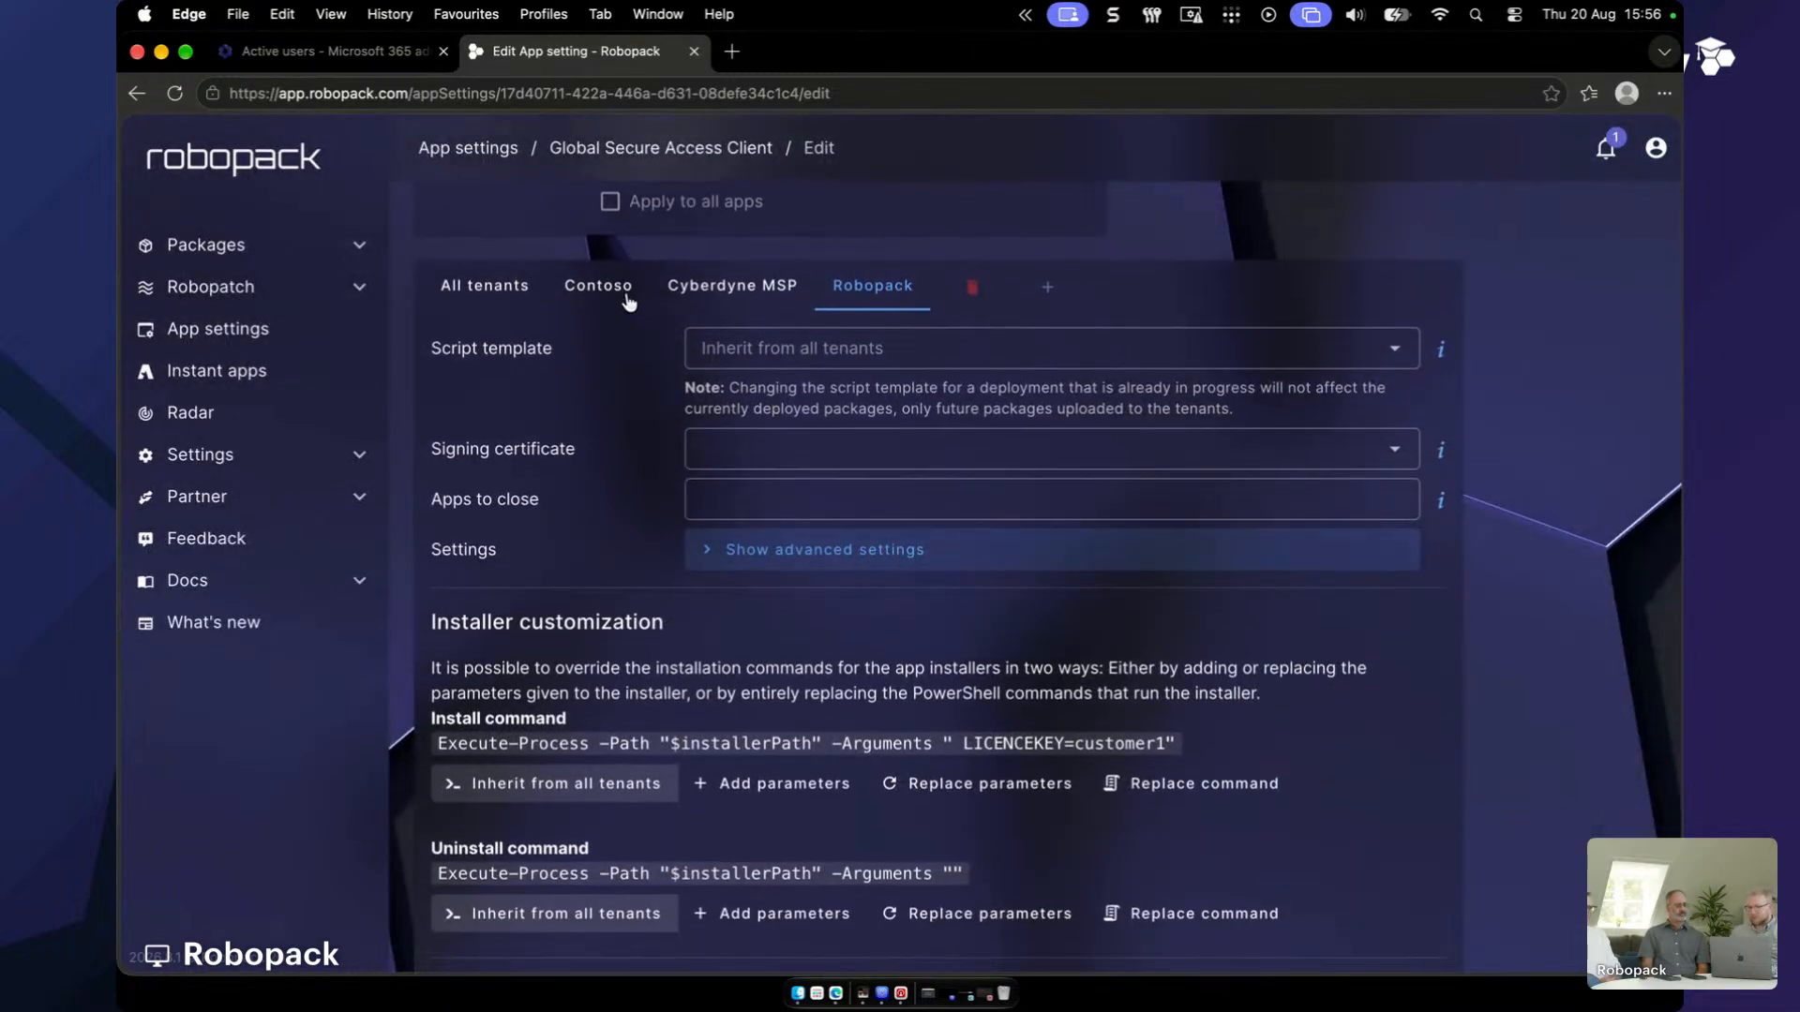
click(628, 299)
scroll(764, 619, down, 5)
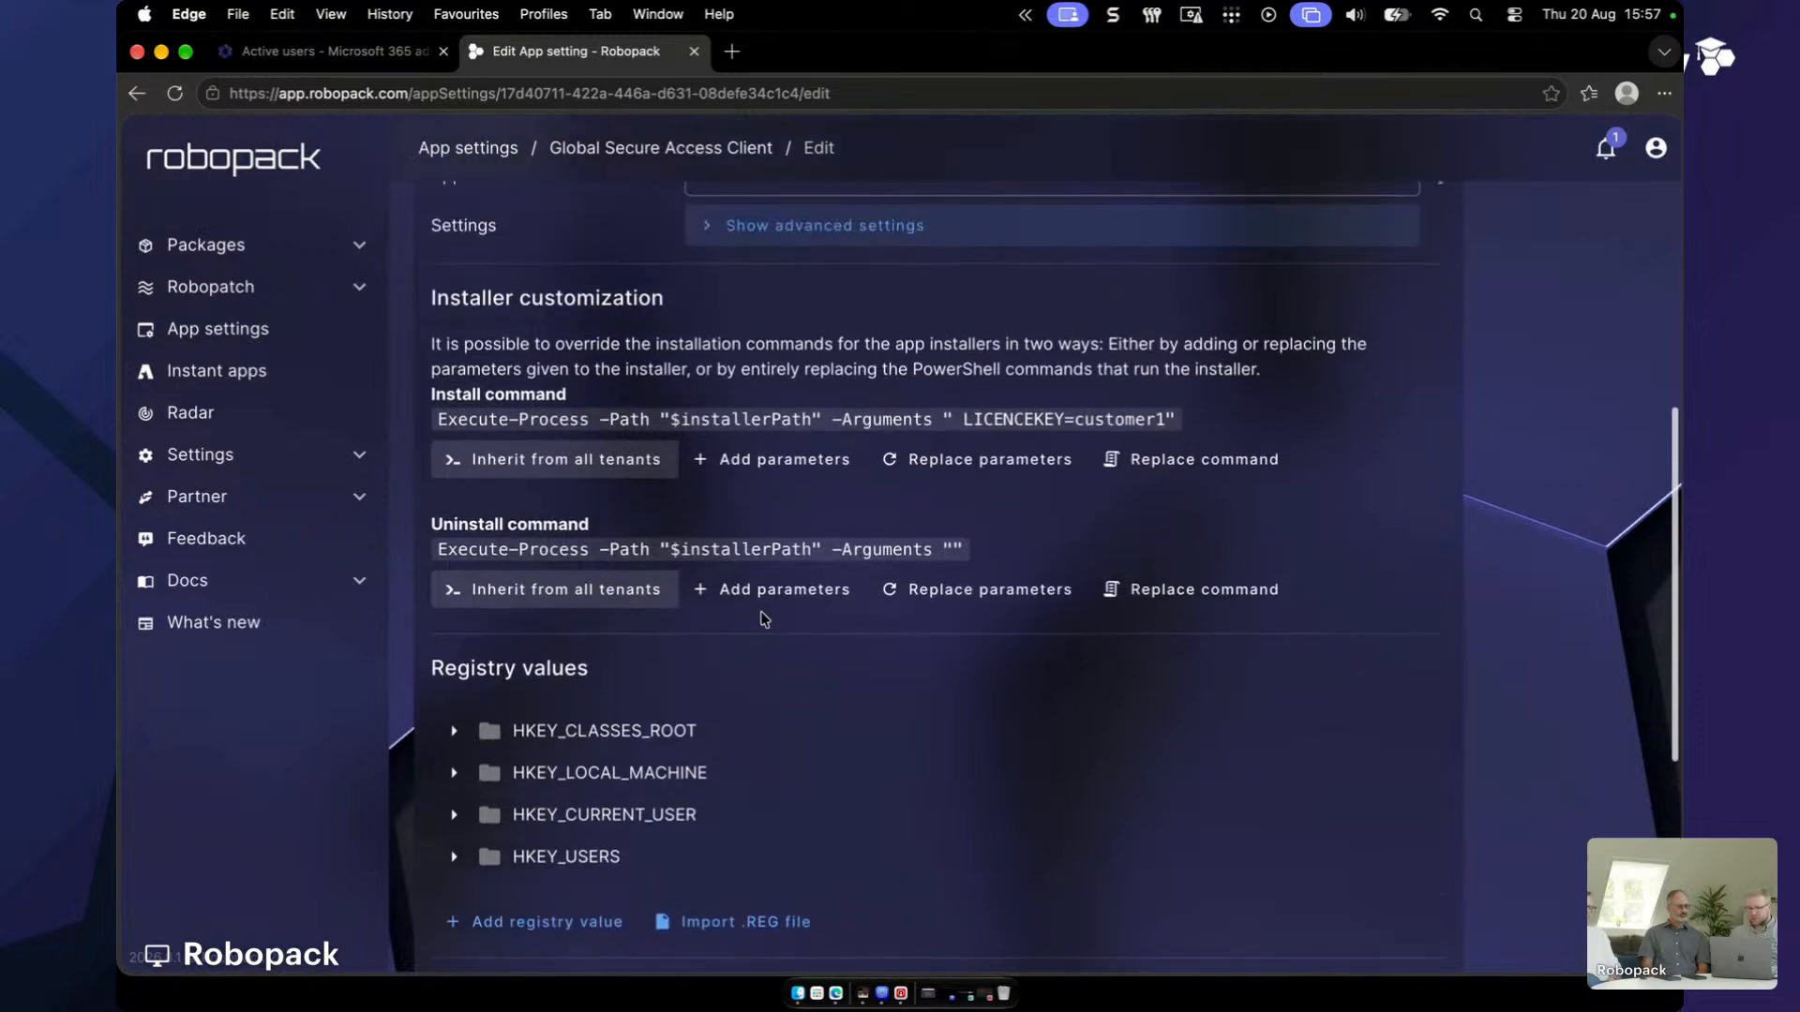
click(927, 456)
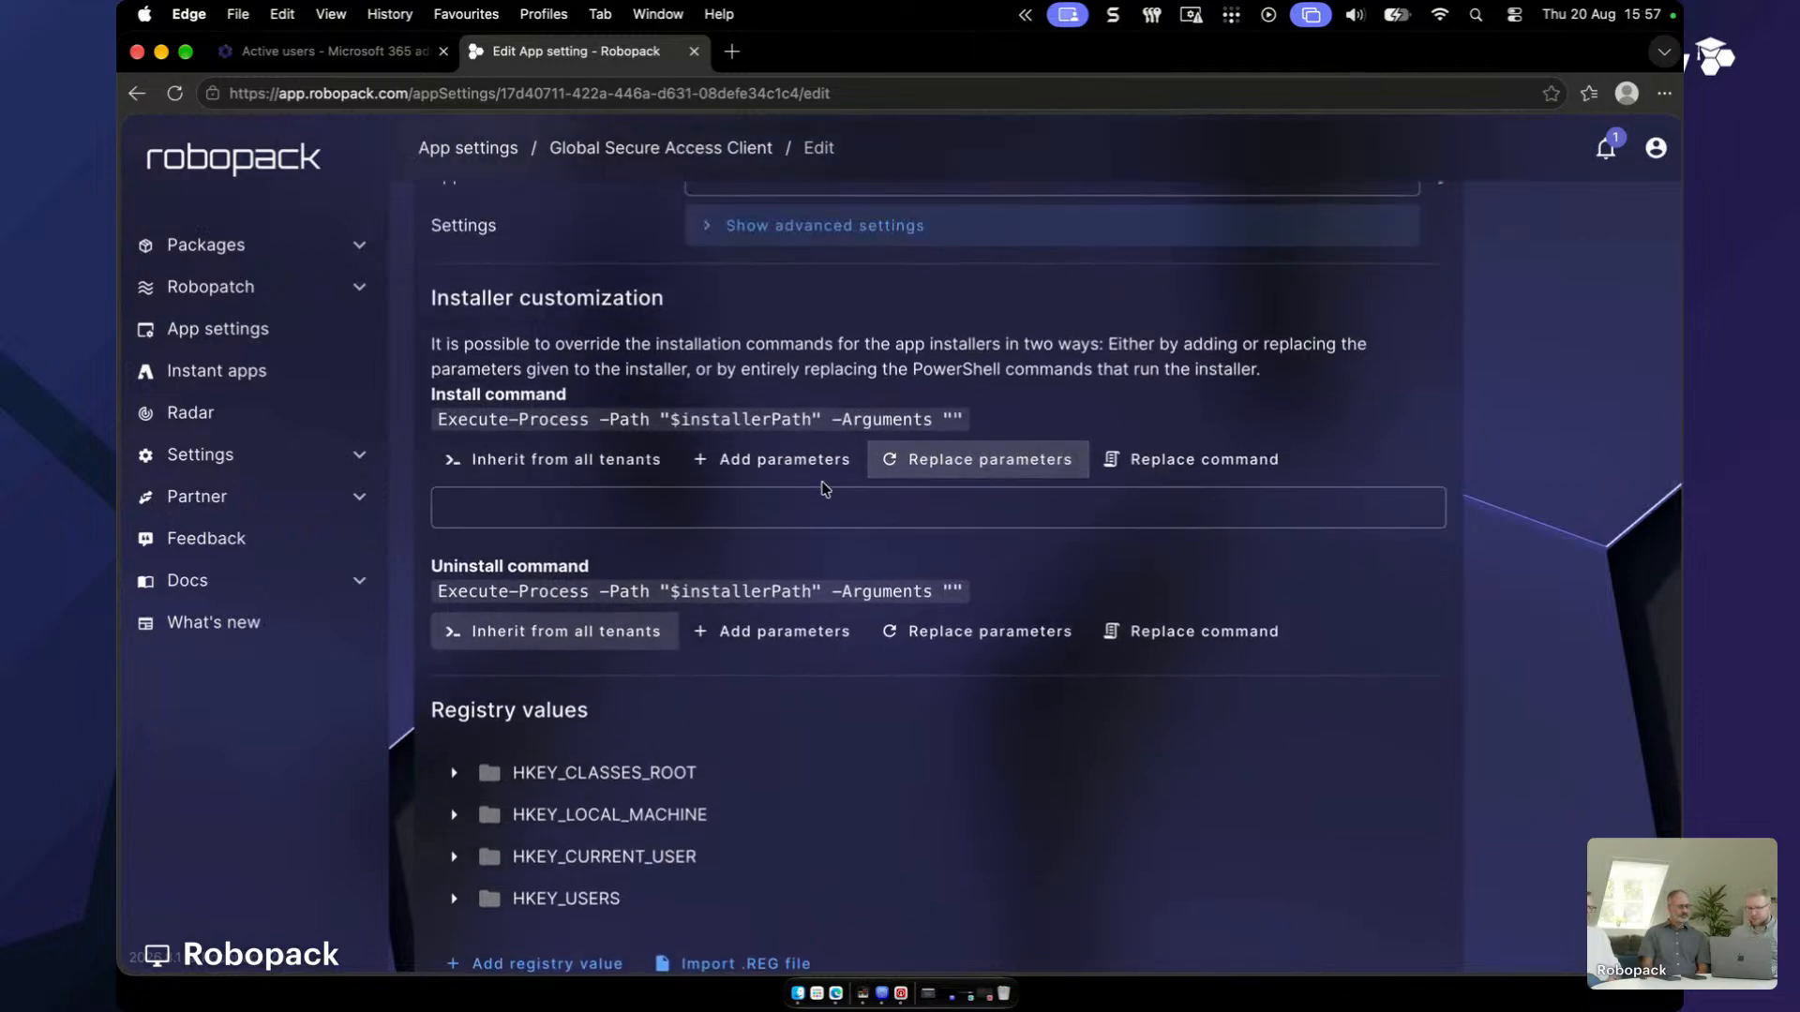
click(628, 461)
drag(1164, 424, 966, 422)
key(cmd+c)
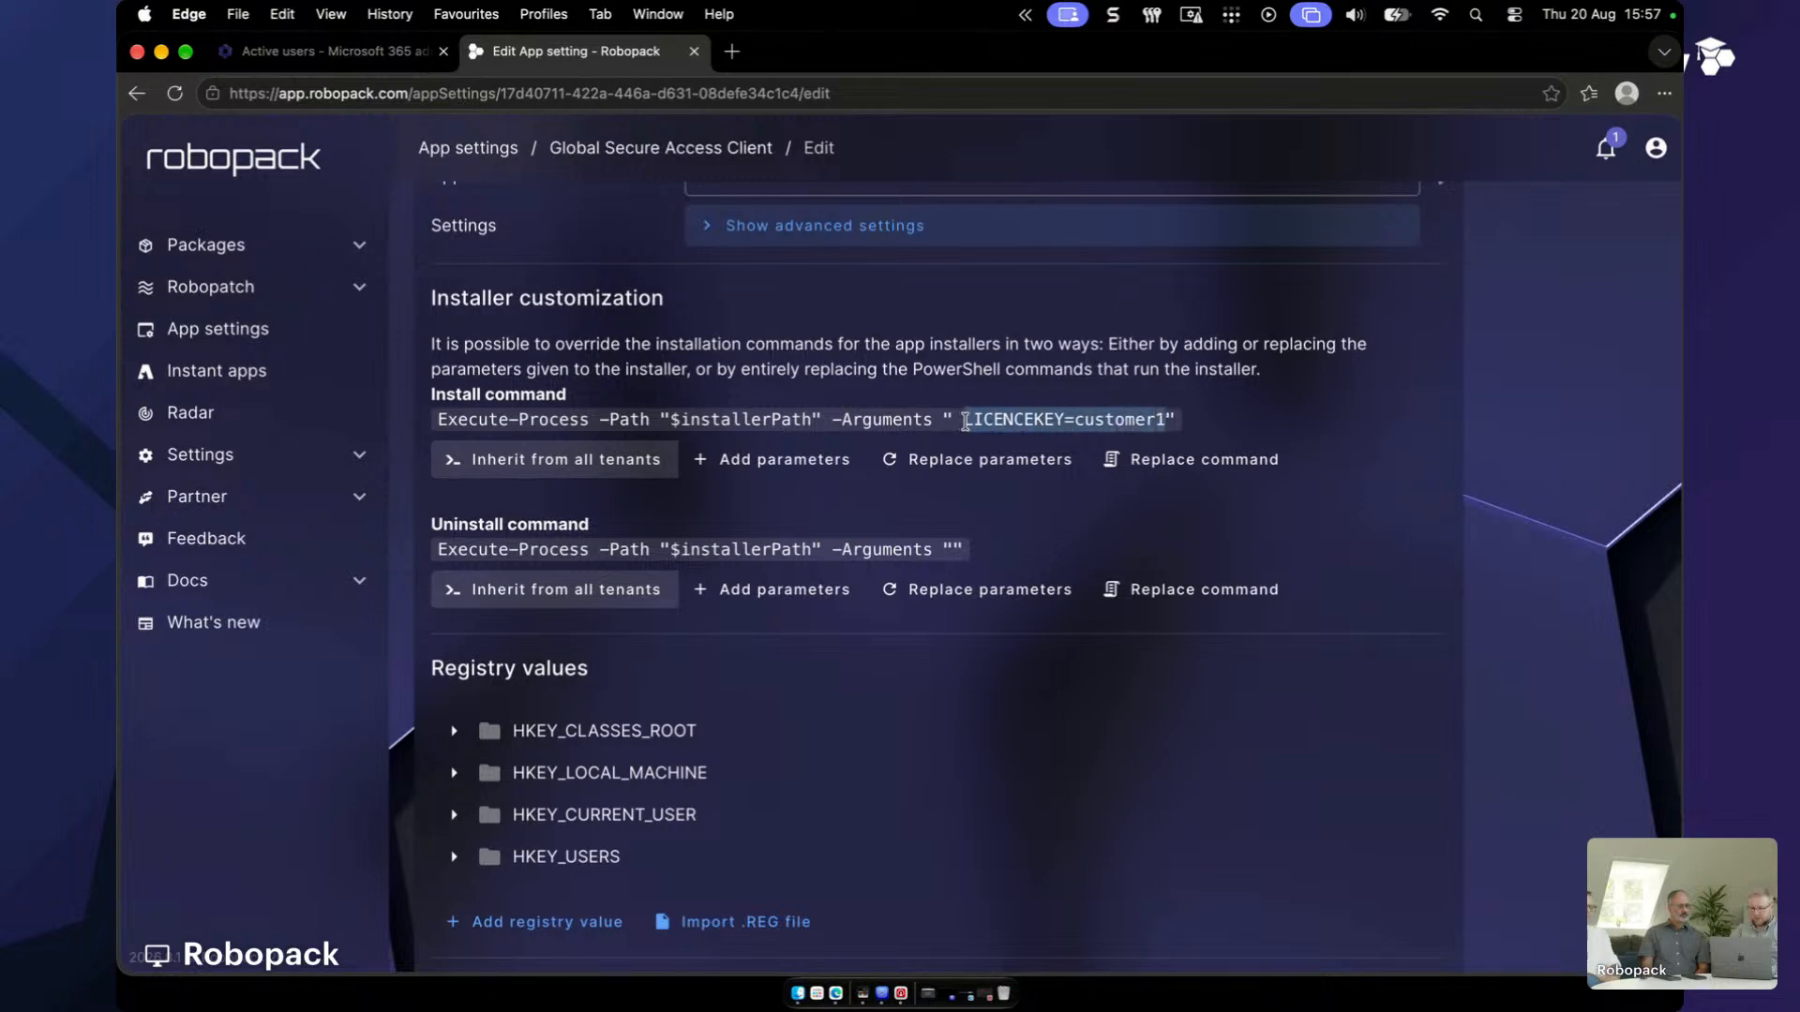
click(1028, 457)
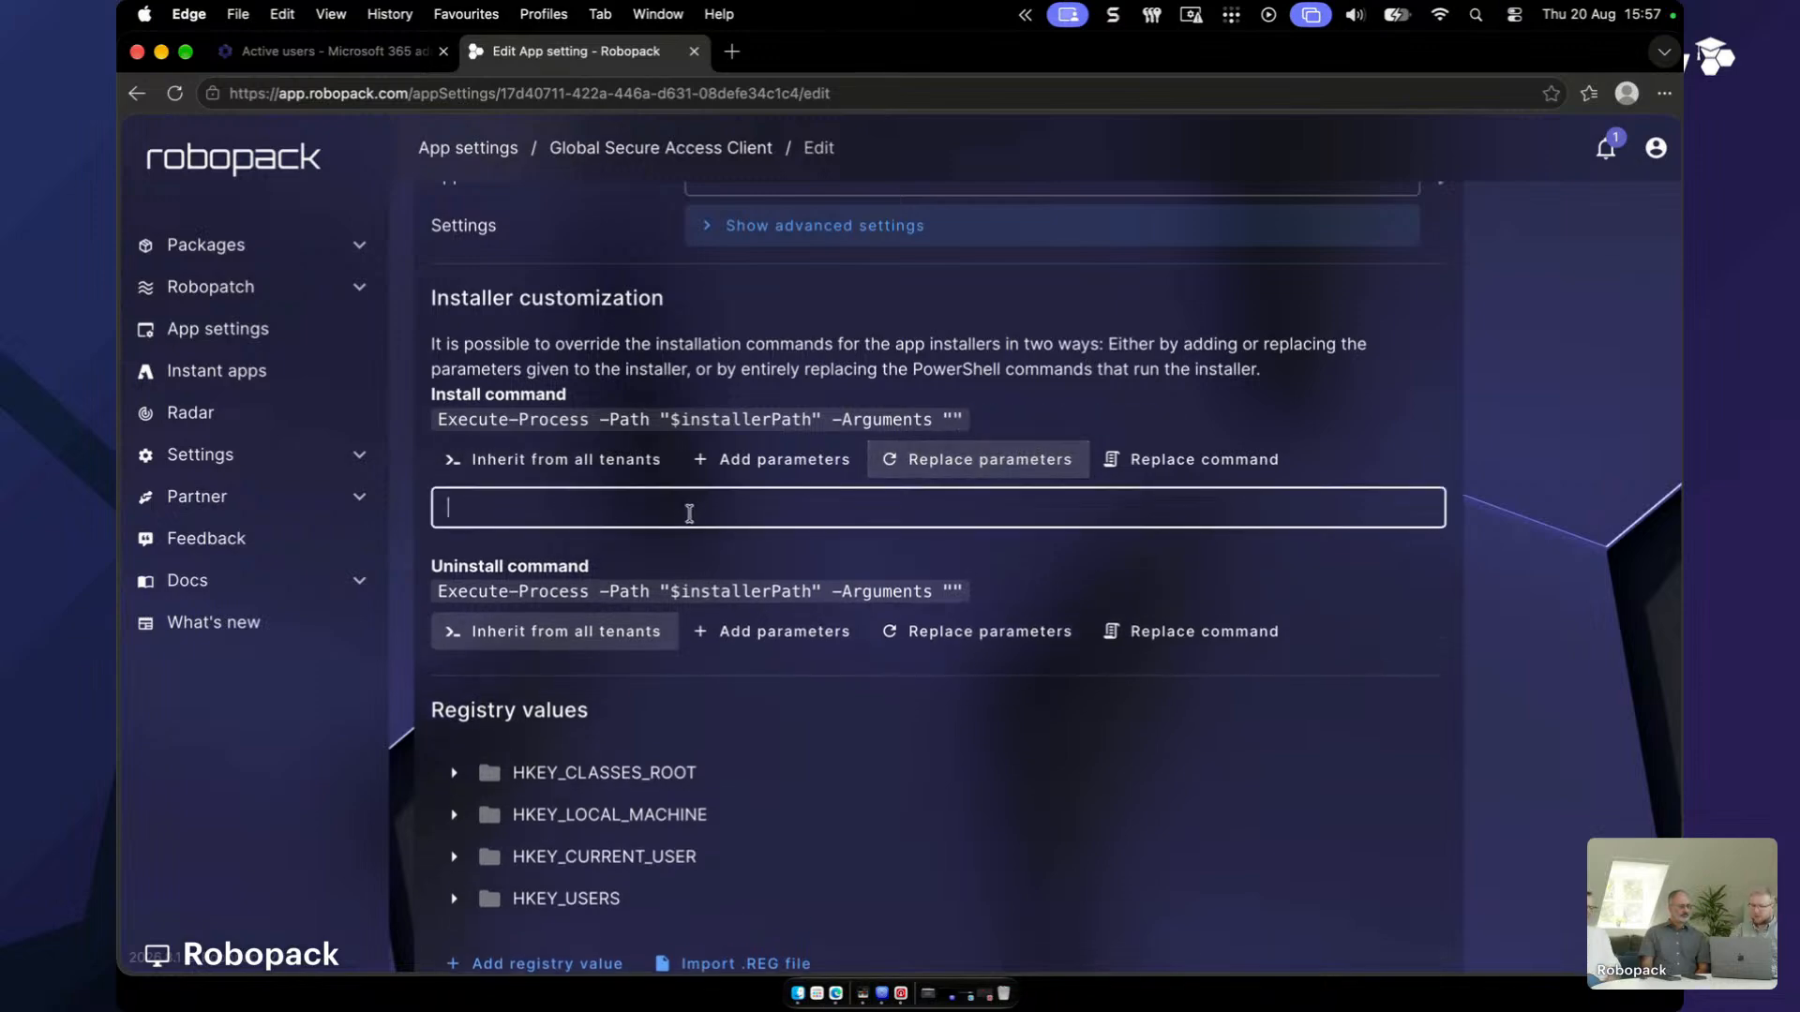
key(cmd+v)
key(BackSpace)
text(2)
scroll(689, 514, up, 5)
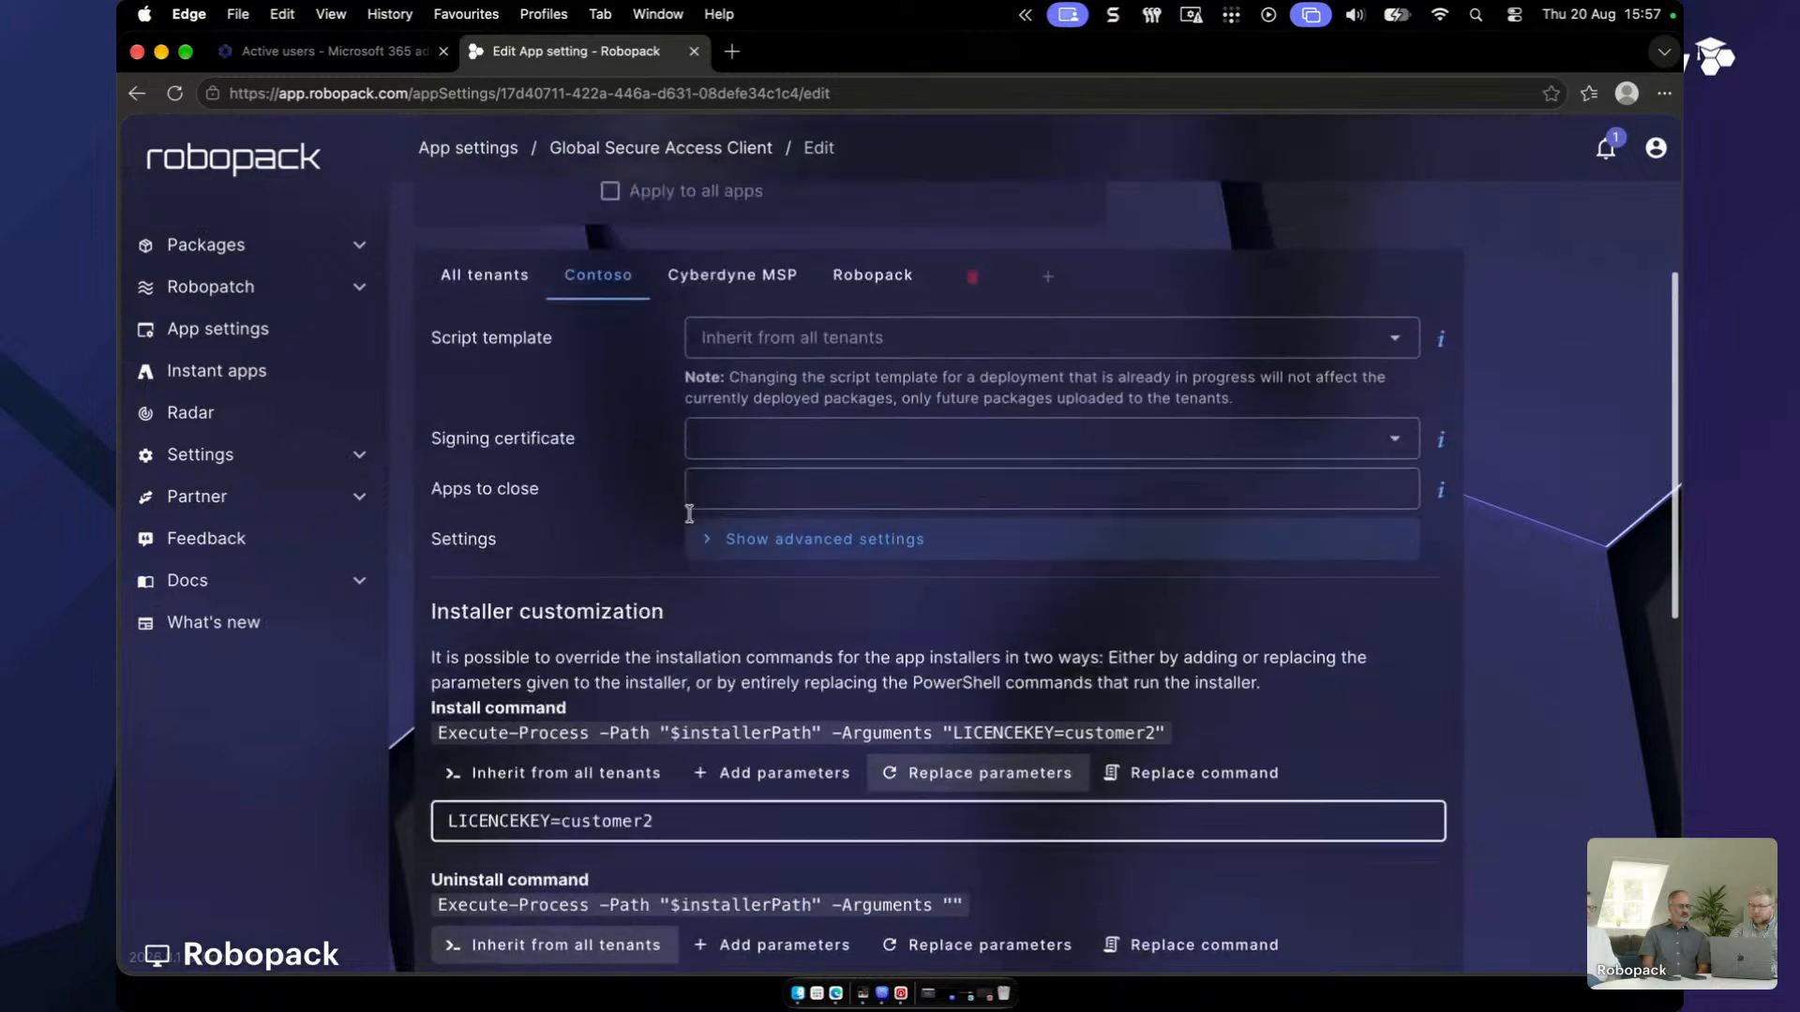
click(732, 419)
scroll(747, 566, down, 3)
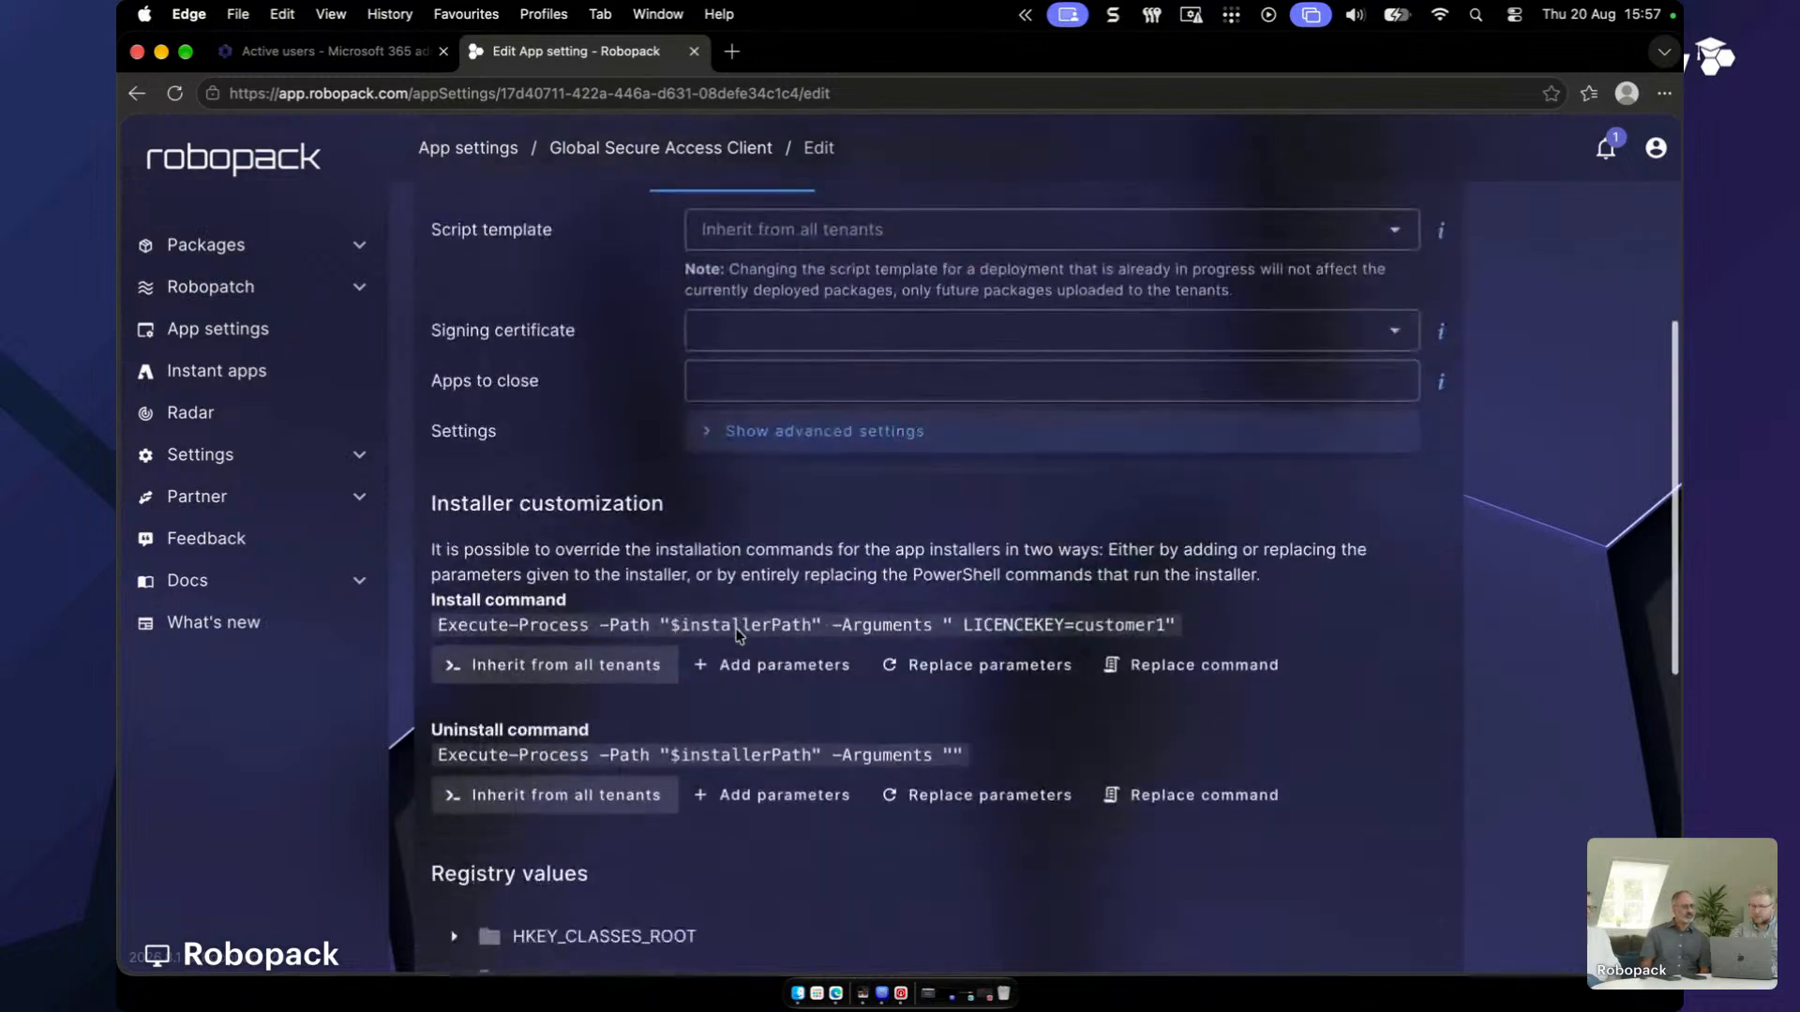
click(976, 665)
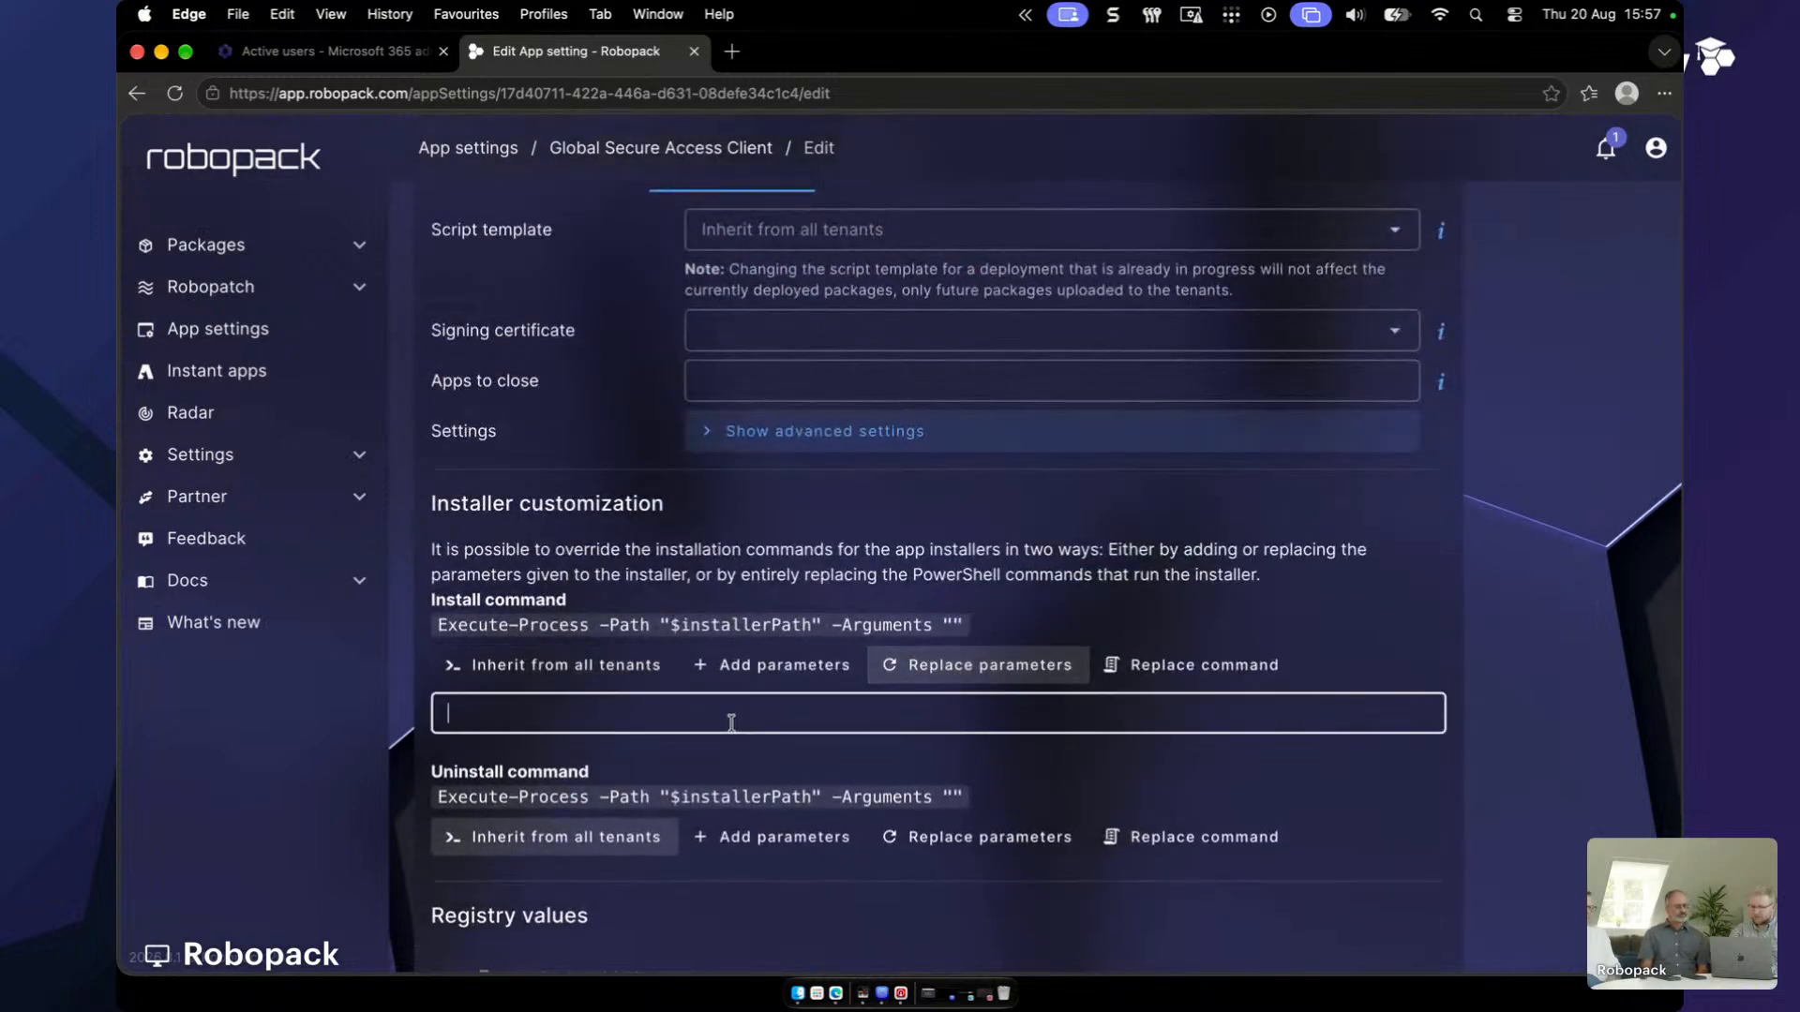
key(super+v)
key(BackSpace)
text(3)
scroll(732, 723, up, 3)
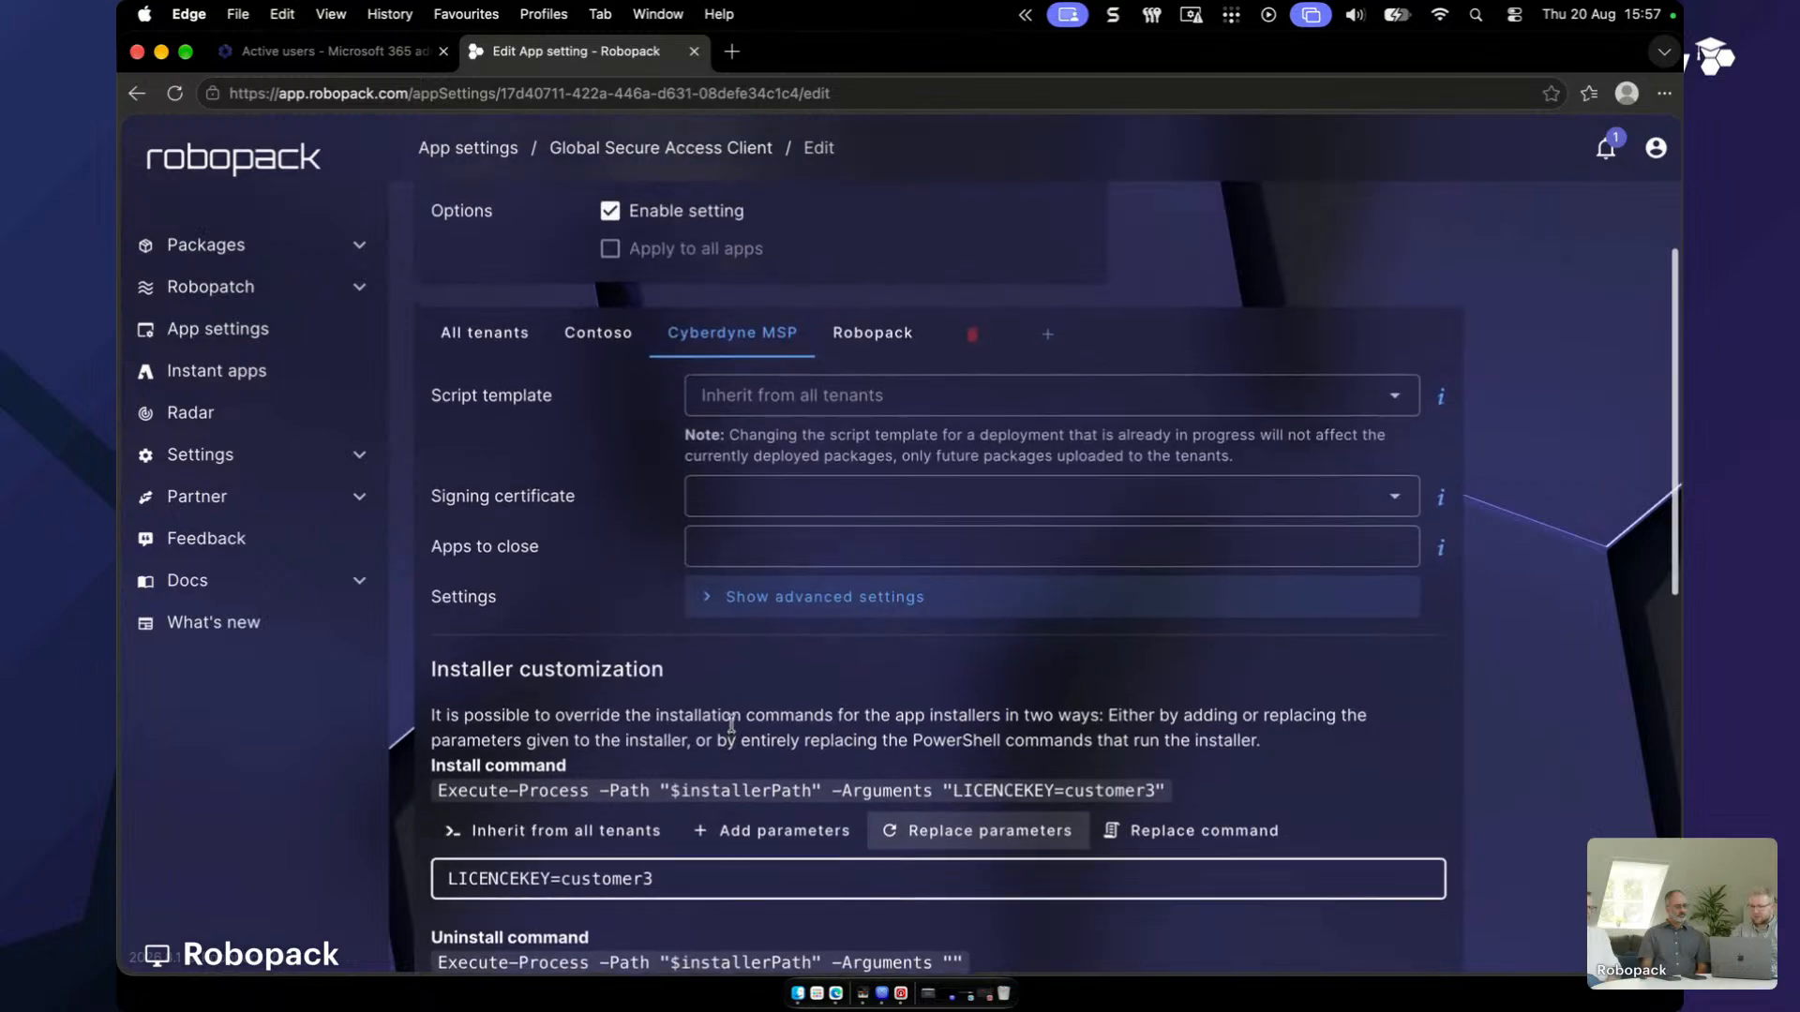
click(871, 333)
scroll(792, 631, down, 4)
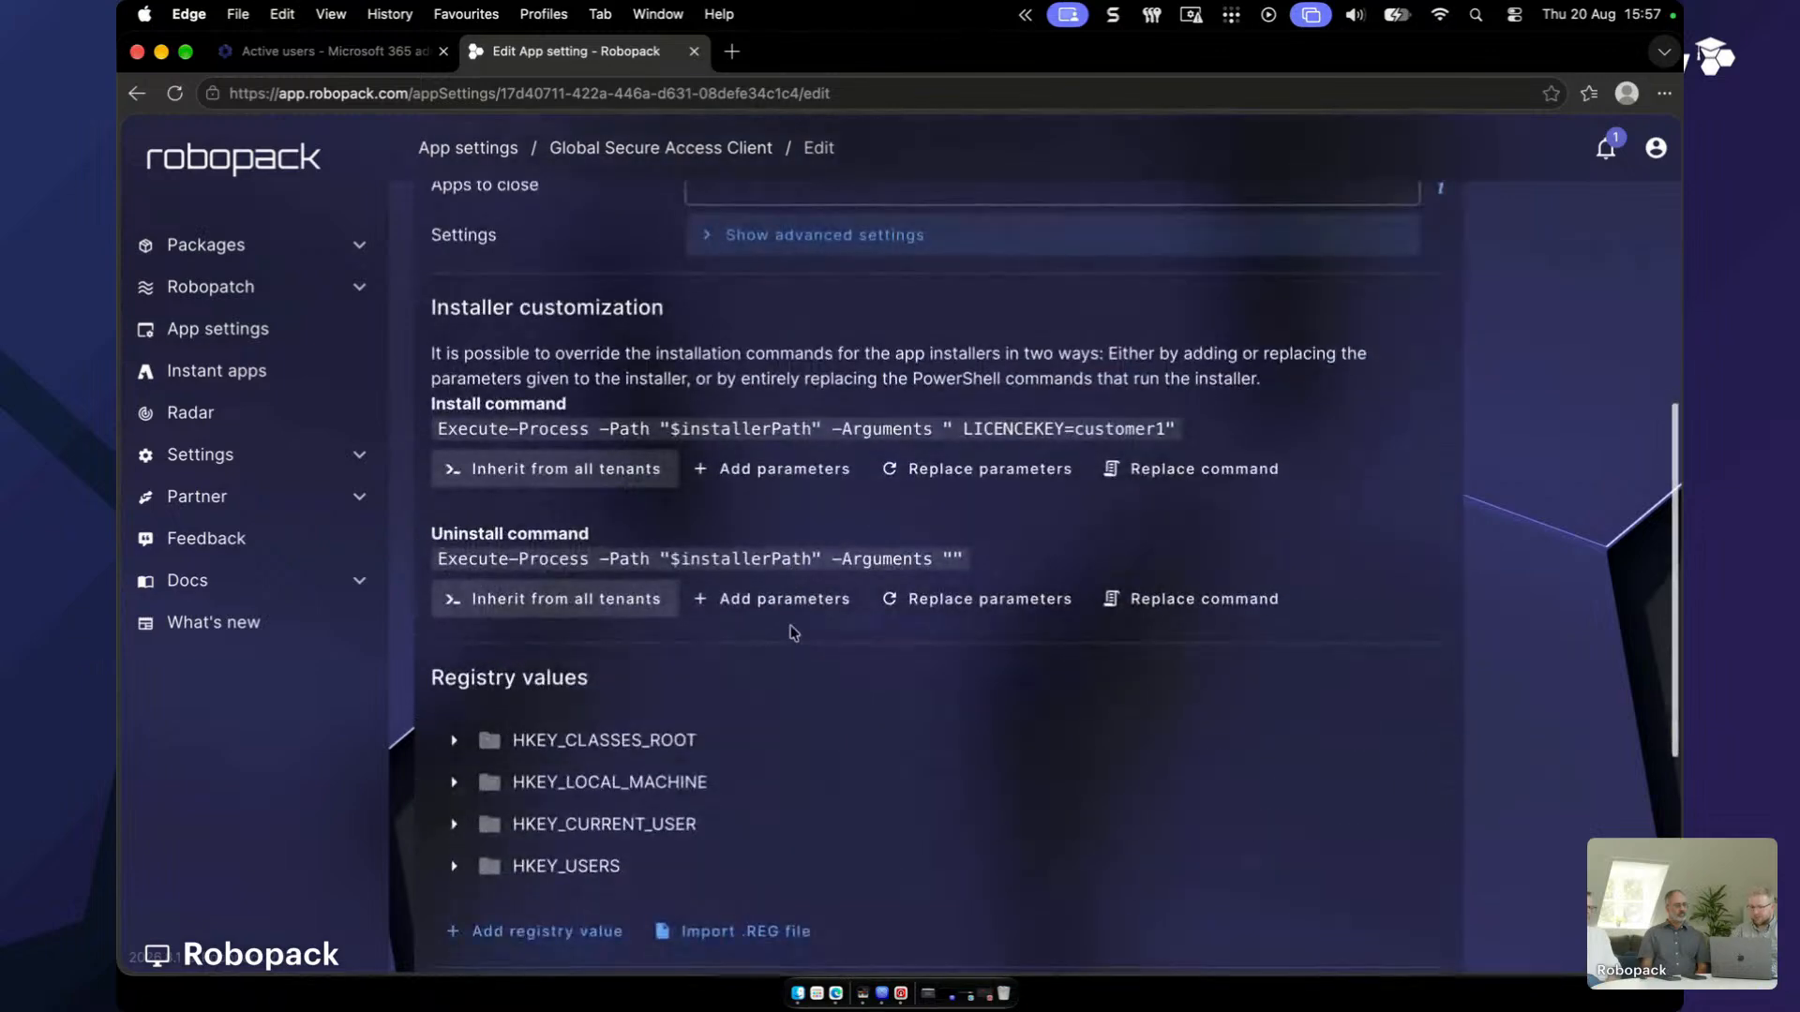
click(979, 469)
click(770, 505)
key(super+v)
text(2)
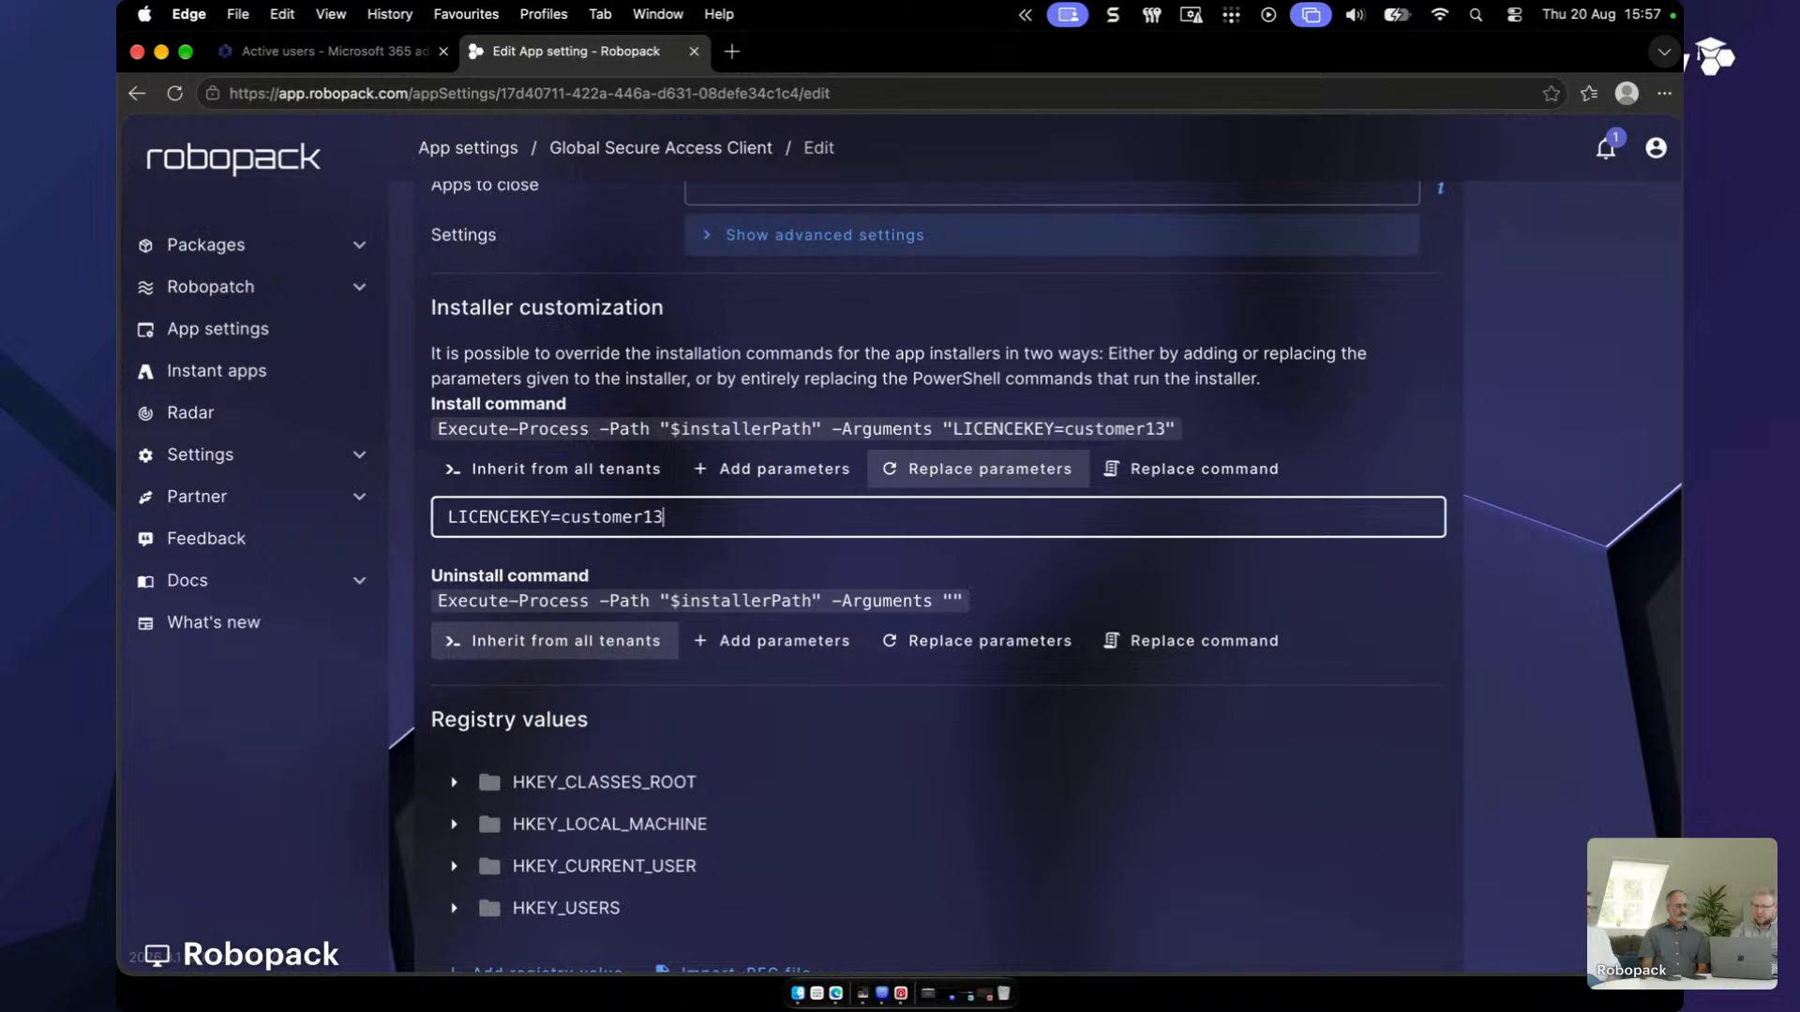
key(BackSpace)
key(BackSpace)
key(BackSpace)
text(r4)
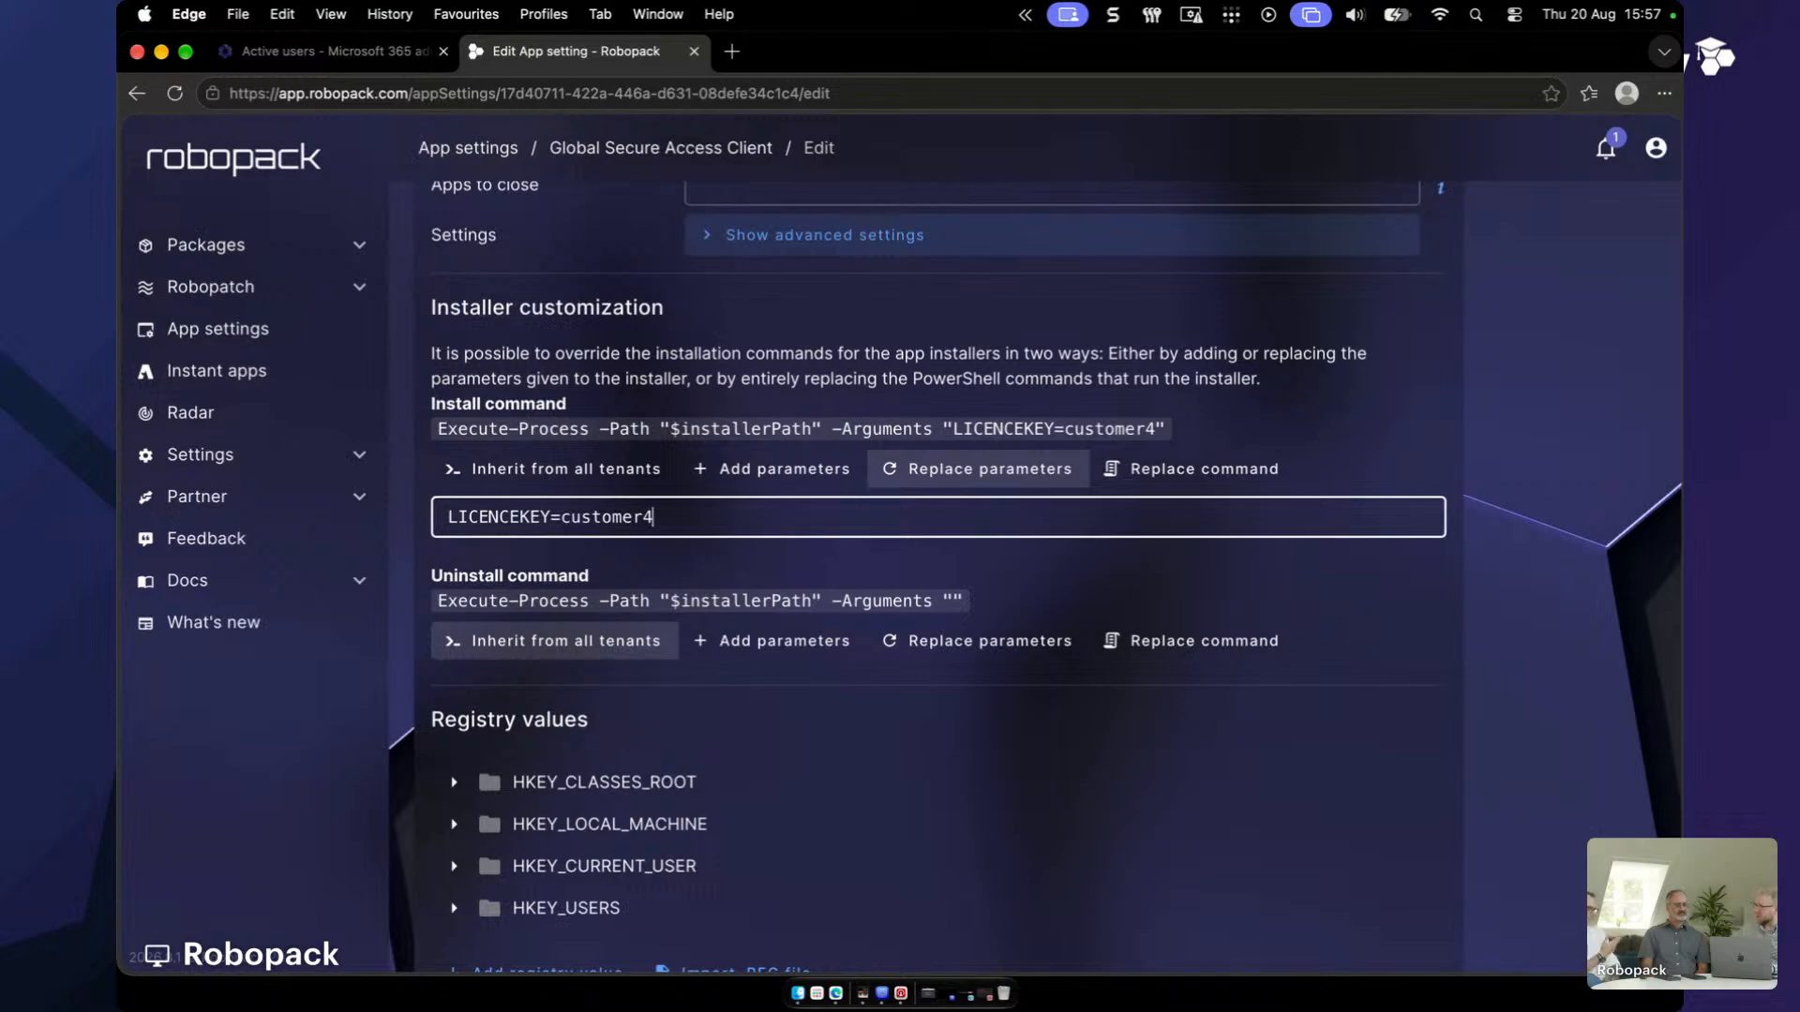
scroll(761, 516, up, 8)
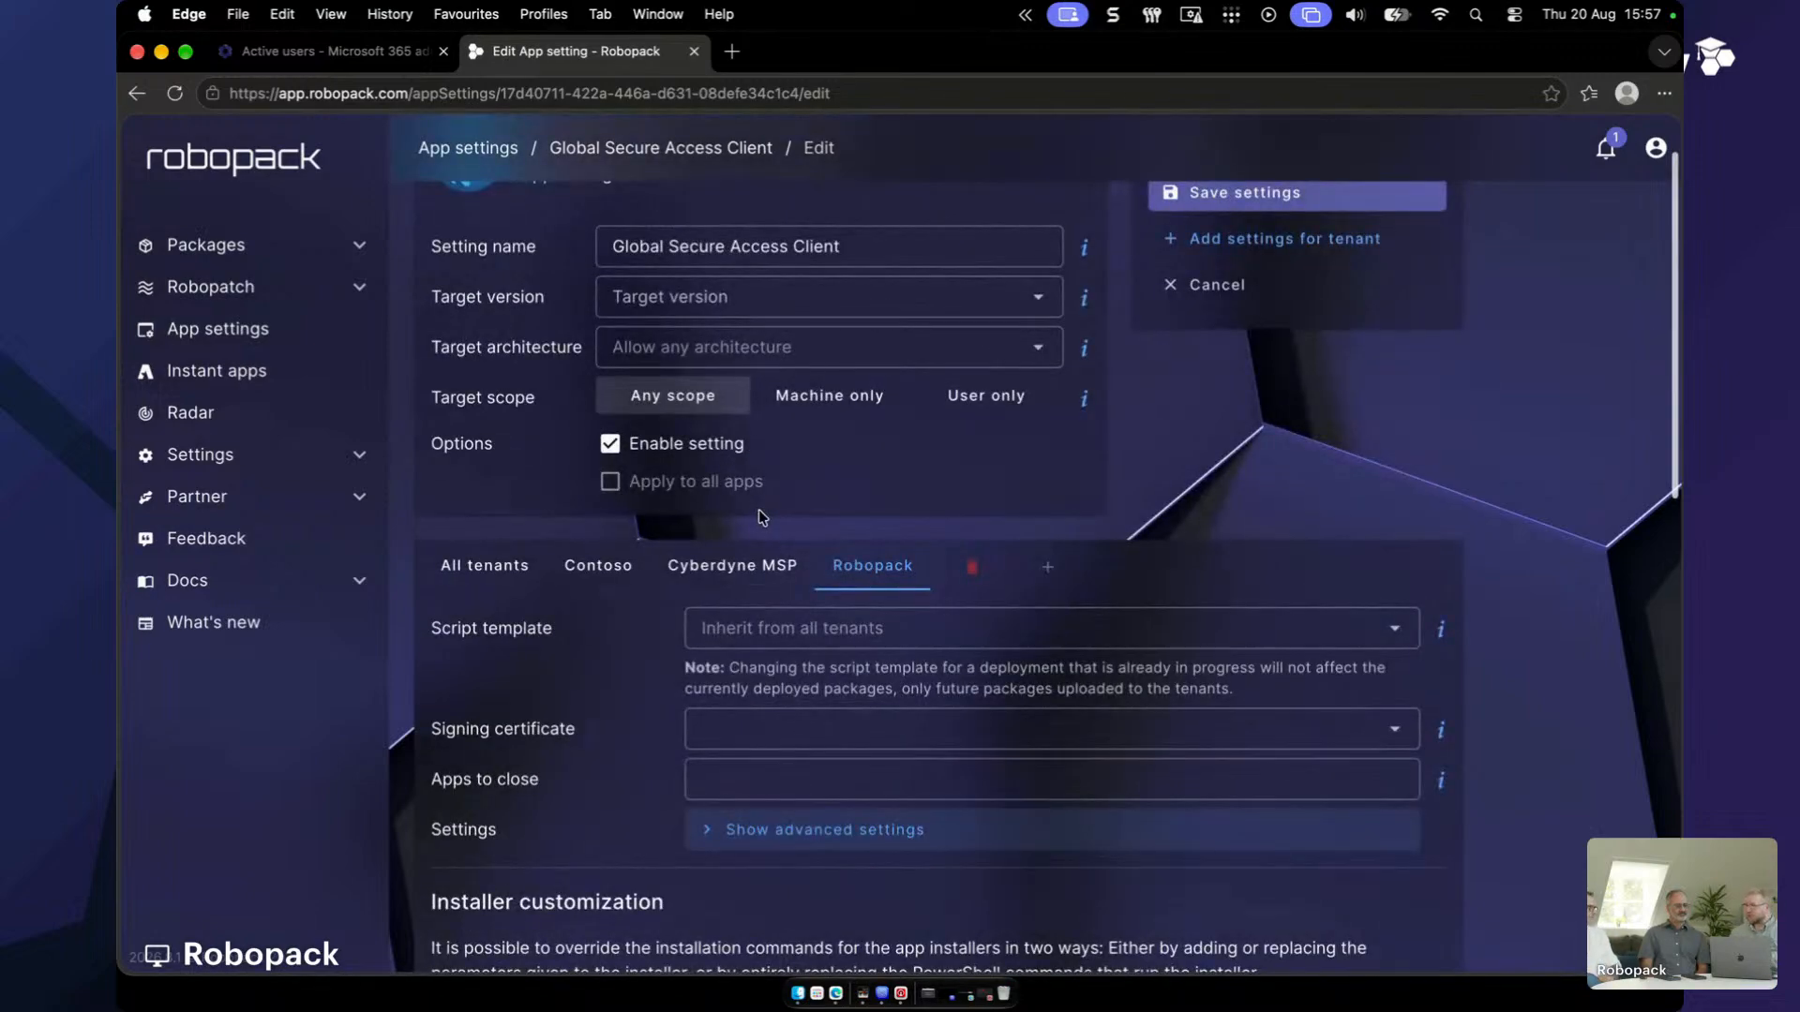
- Dismiss the extra tenant picker, save the setting, and review the per-tenant summary
click(1047, 566)
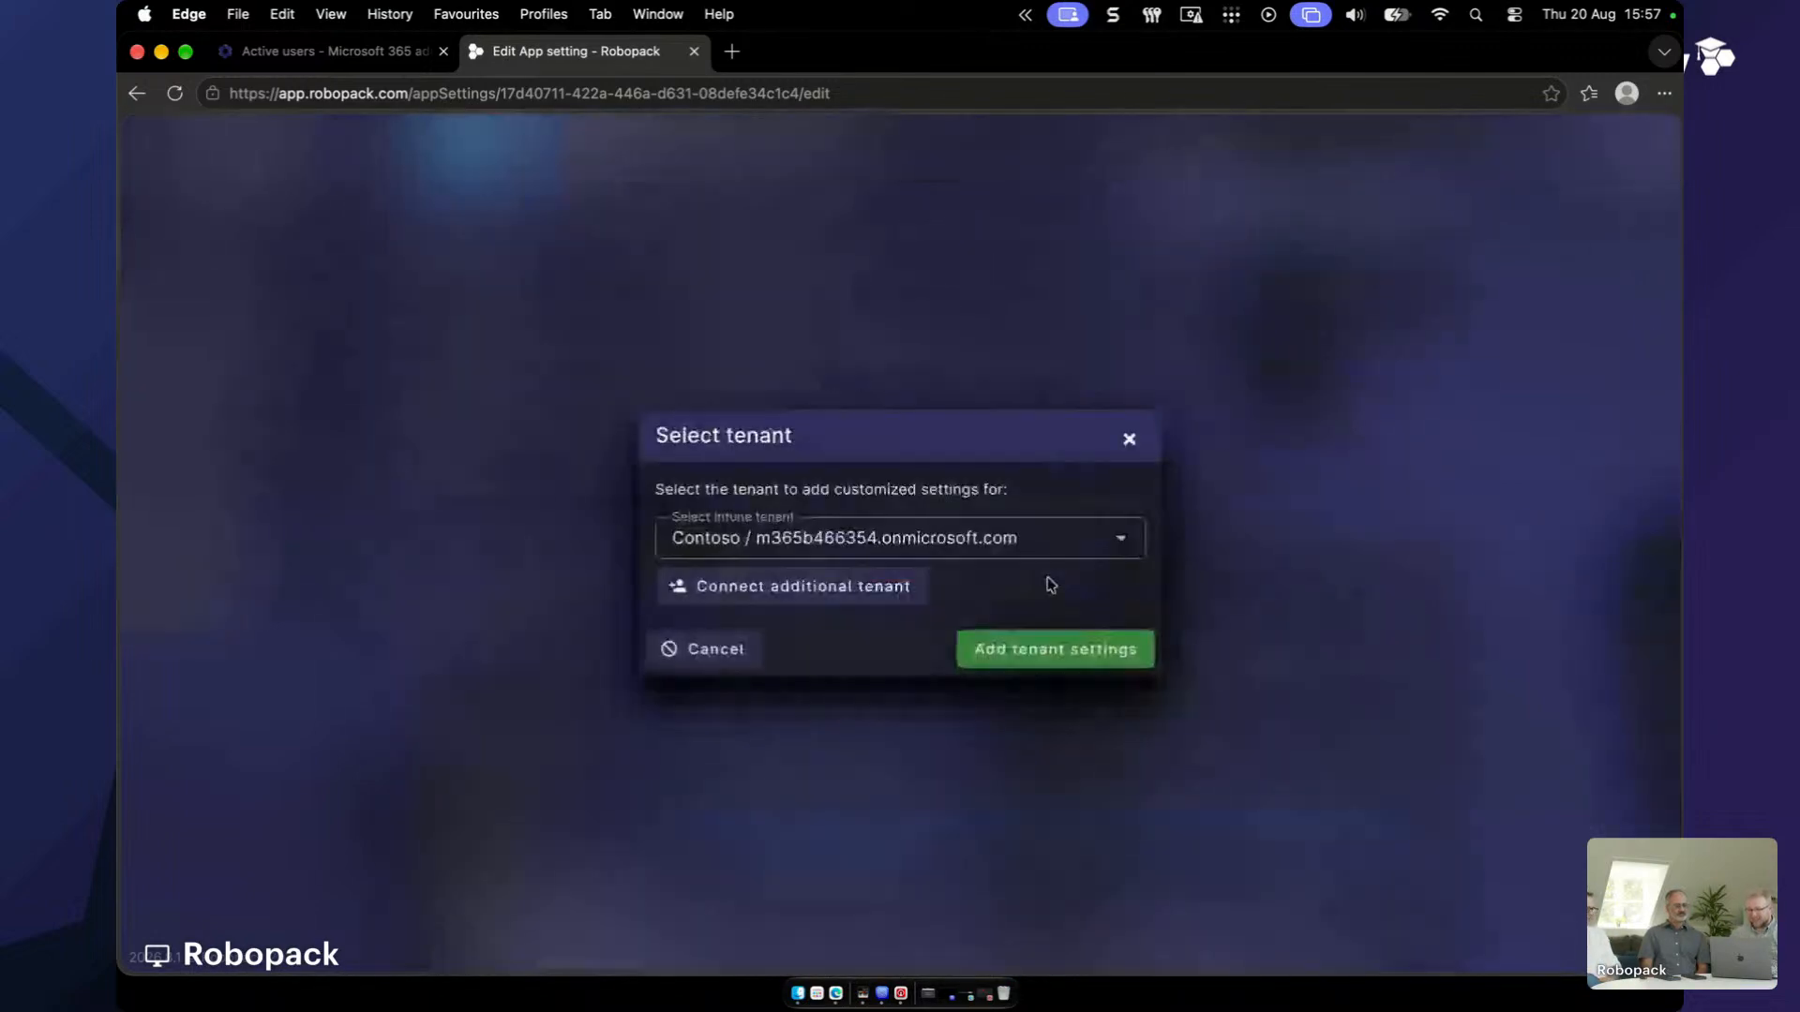
click(1130, 439)
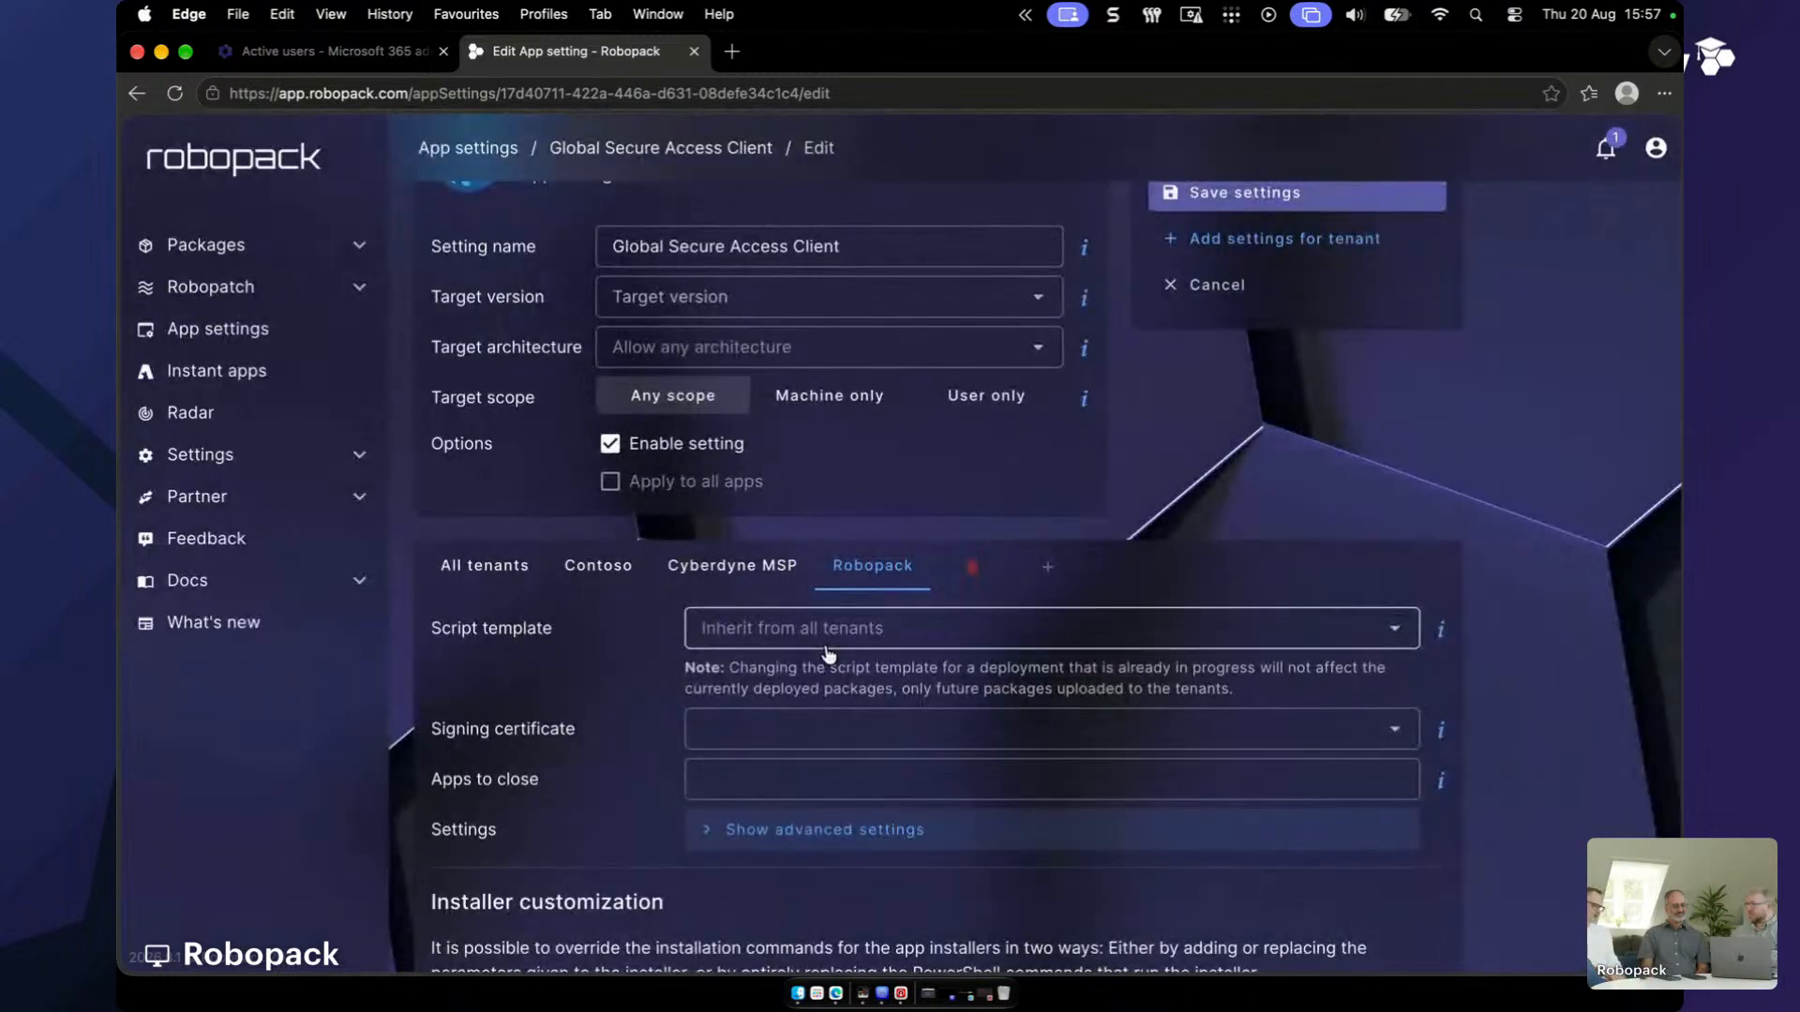
scroll(829, 654, up, 2)
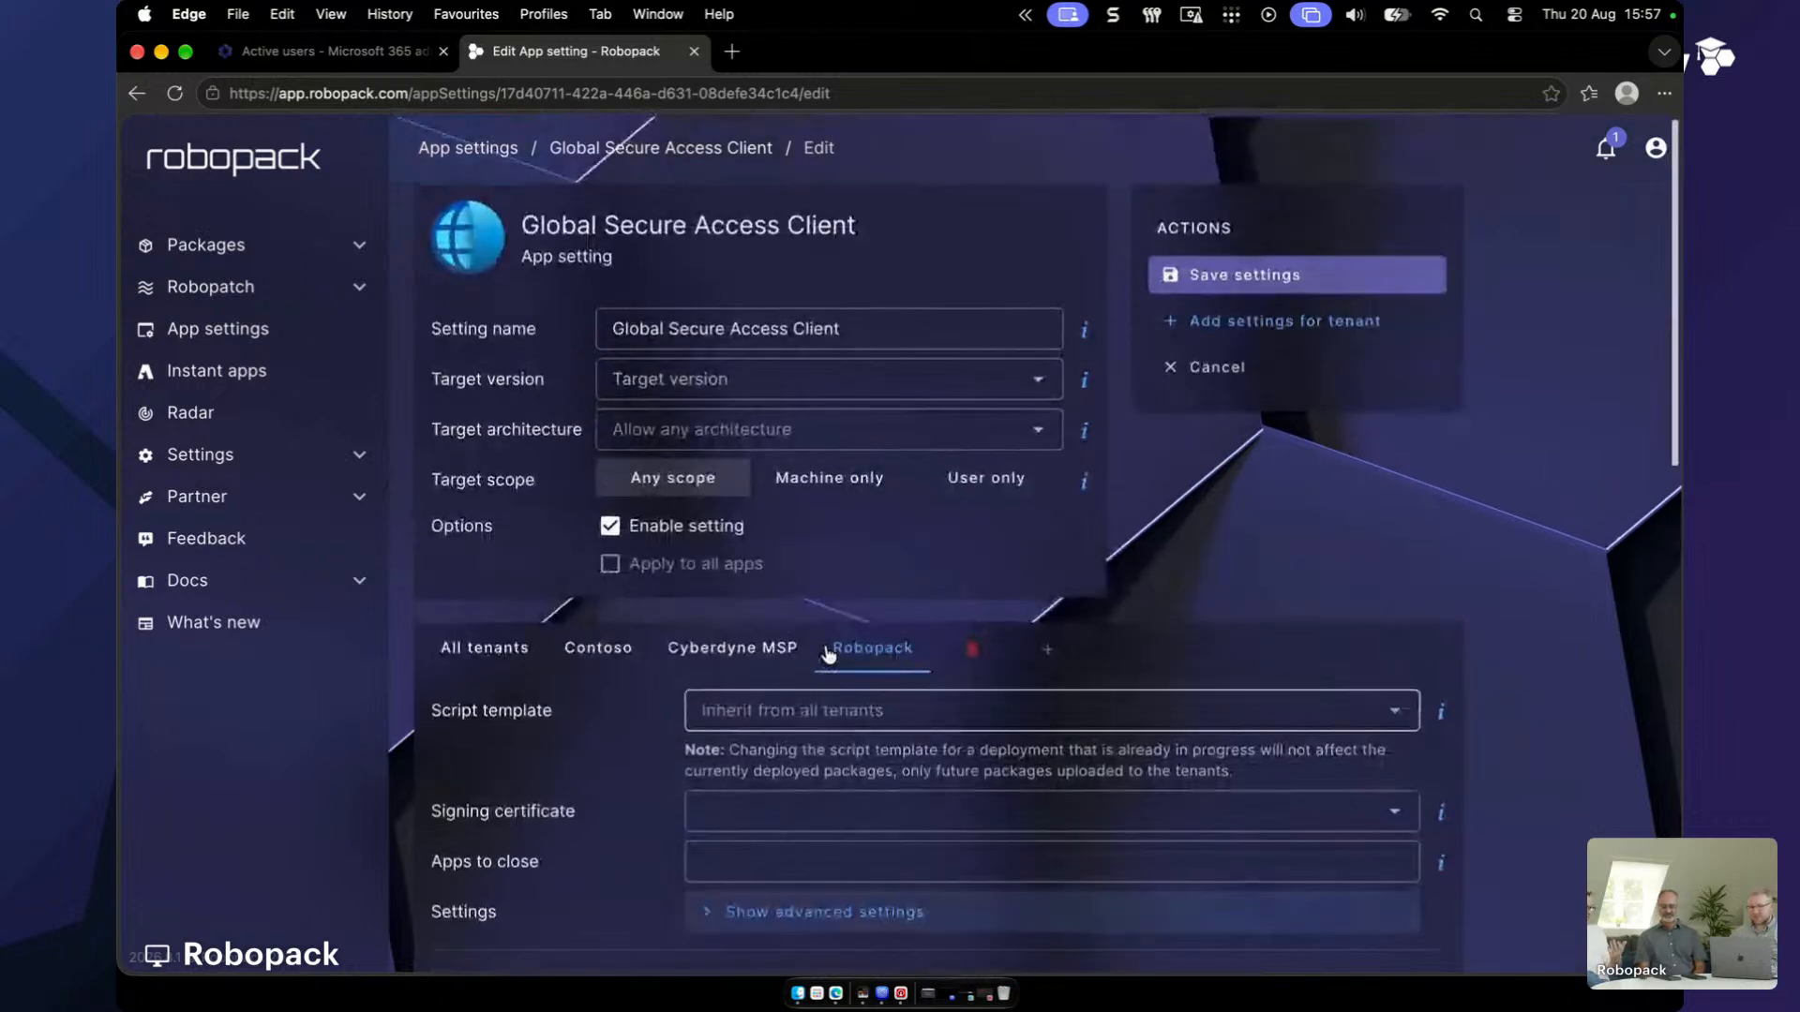
click(1216, 274)
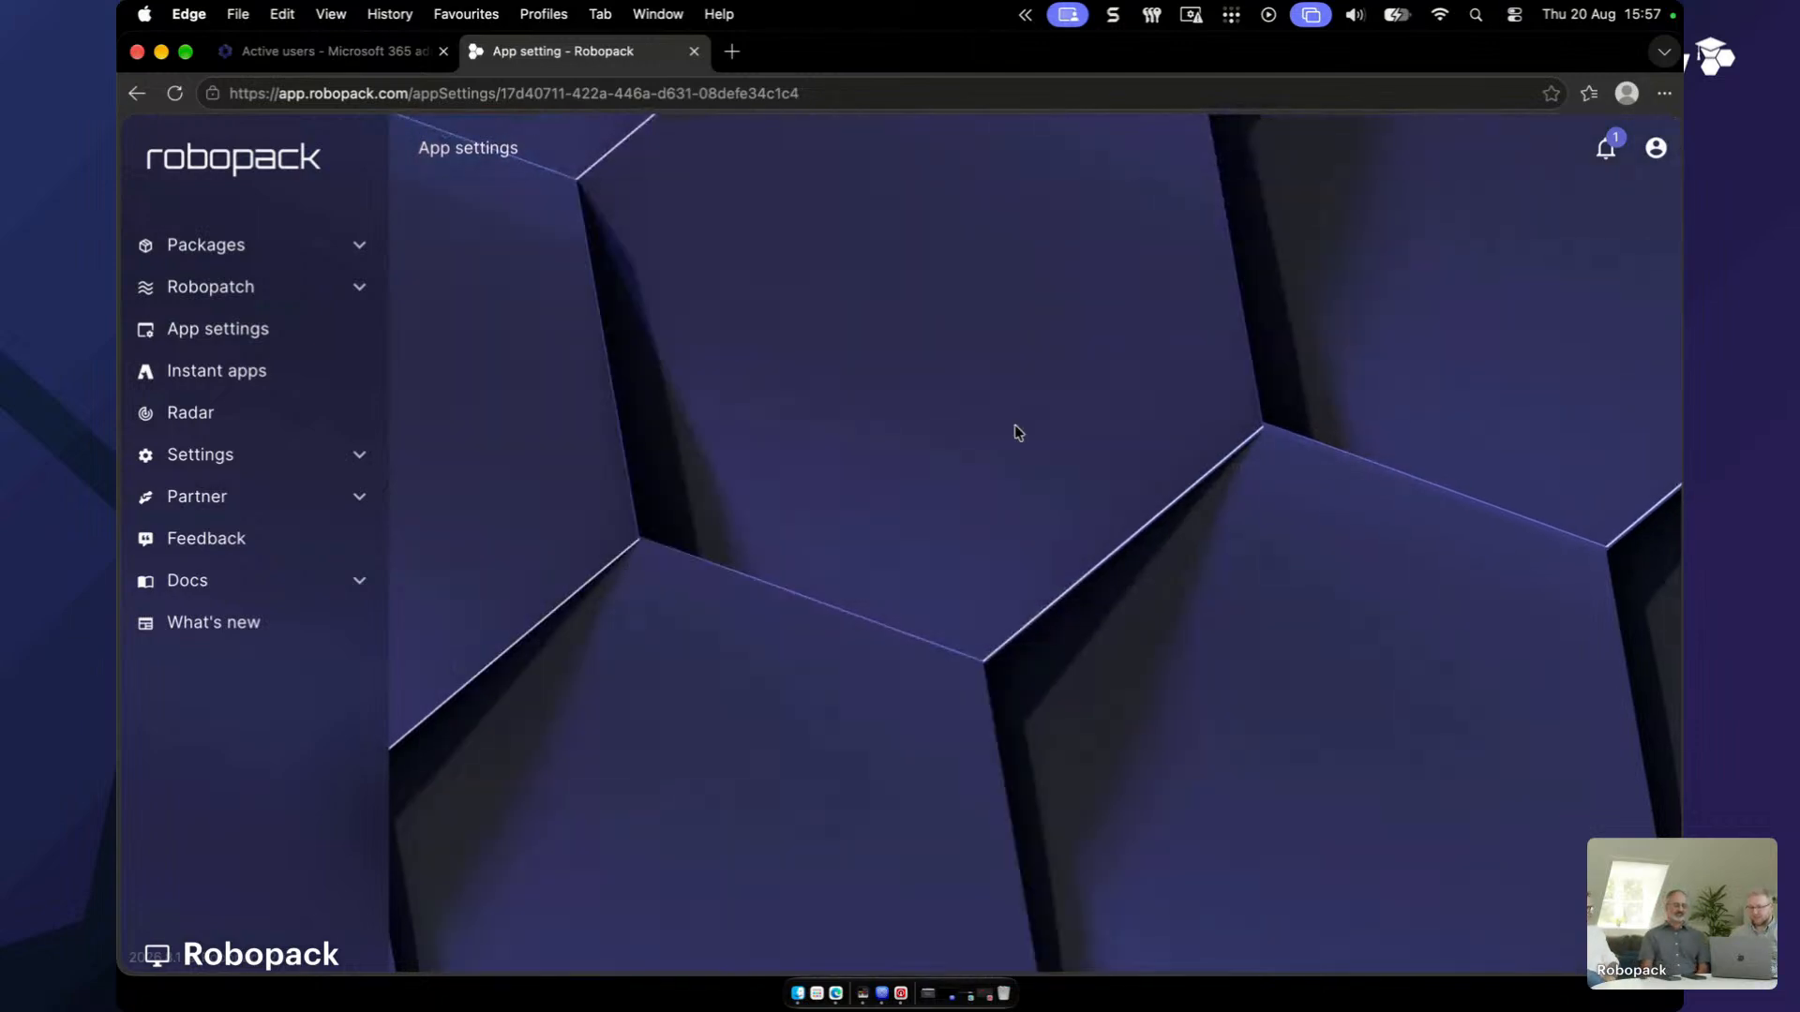
scroll(707, 382, down, 1)
scroll(835, 768, down, 2)
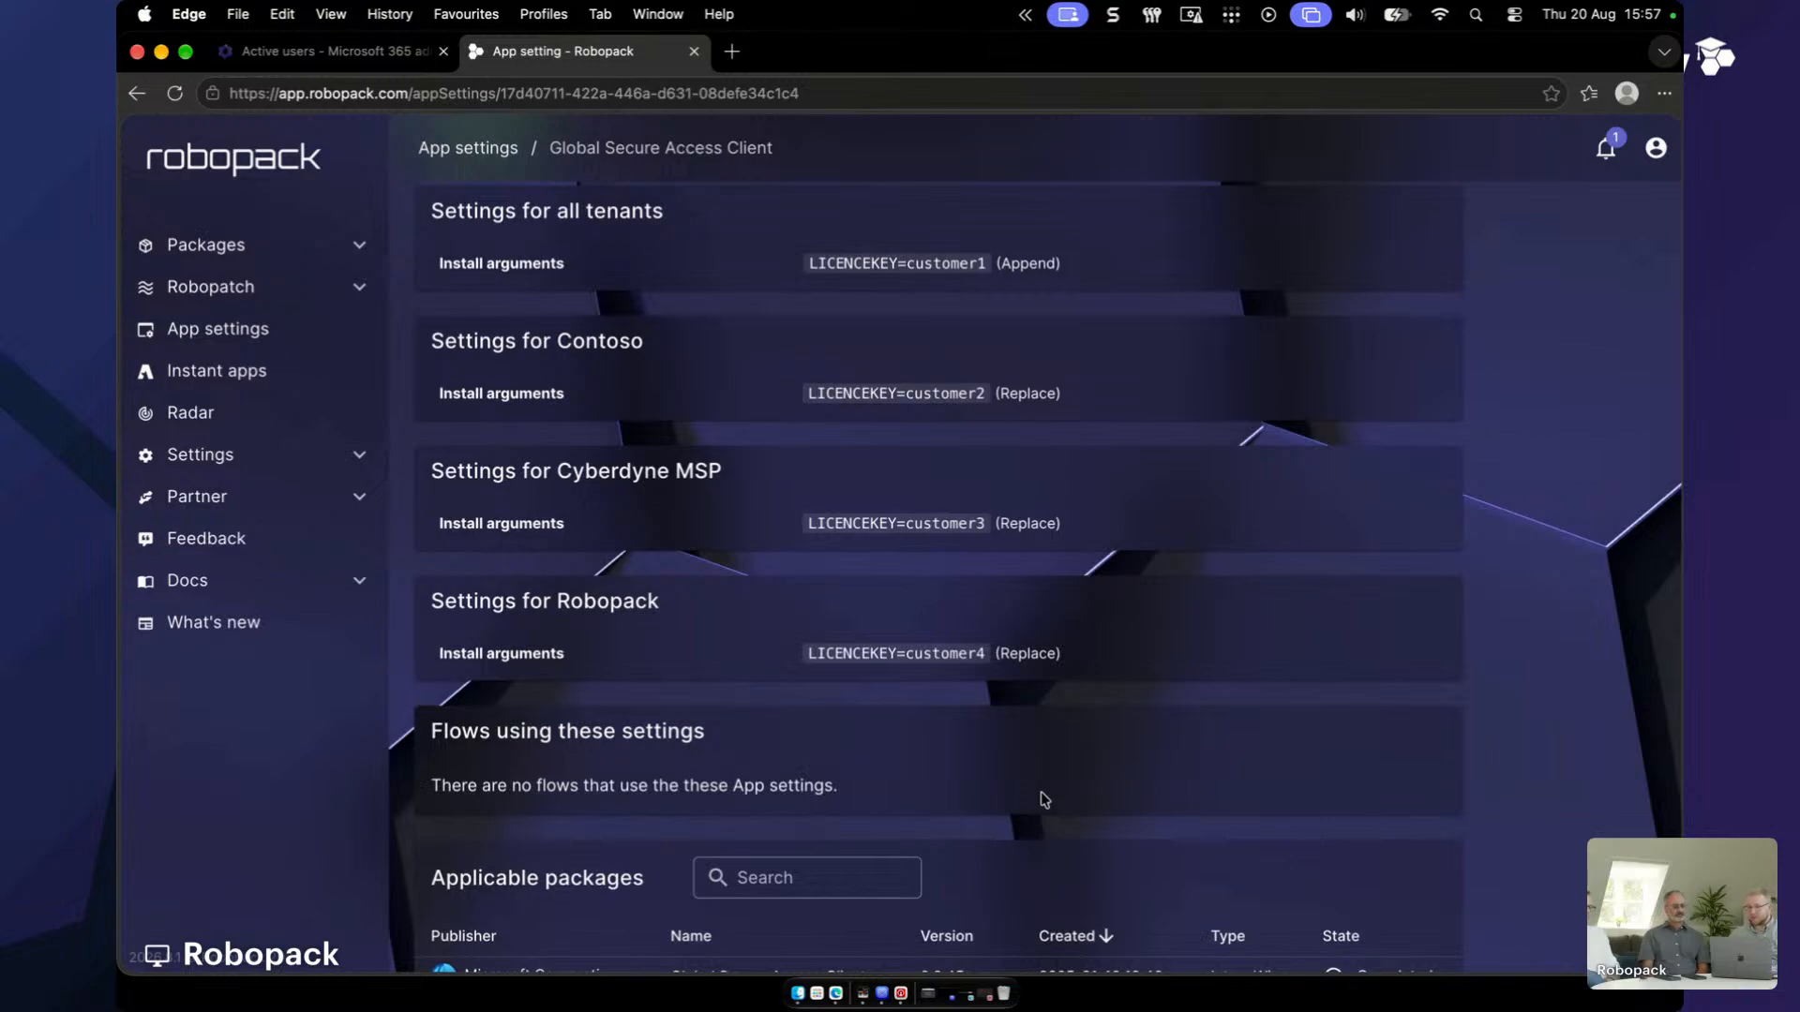
scroll(1087, 698, up, 3)
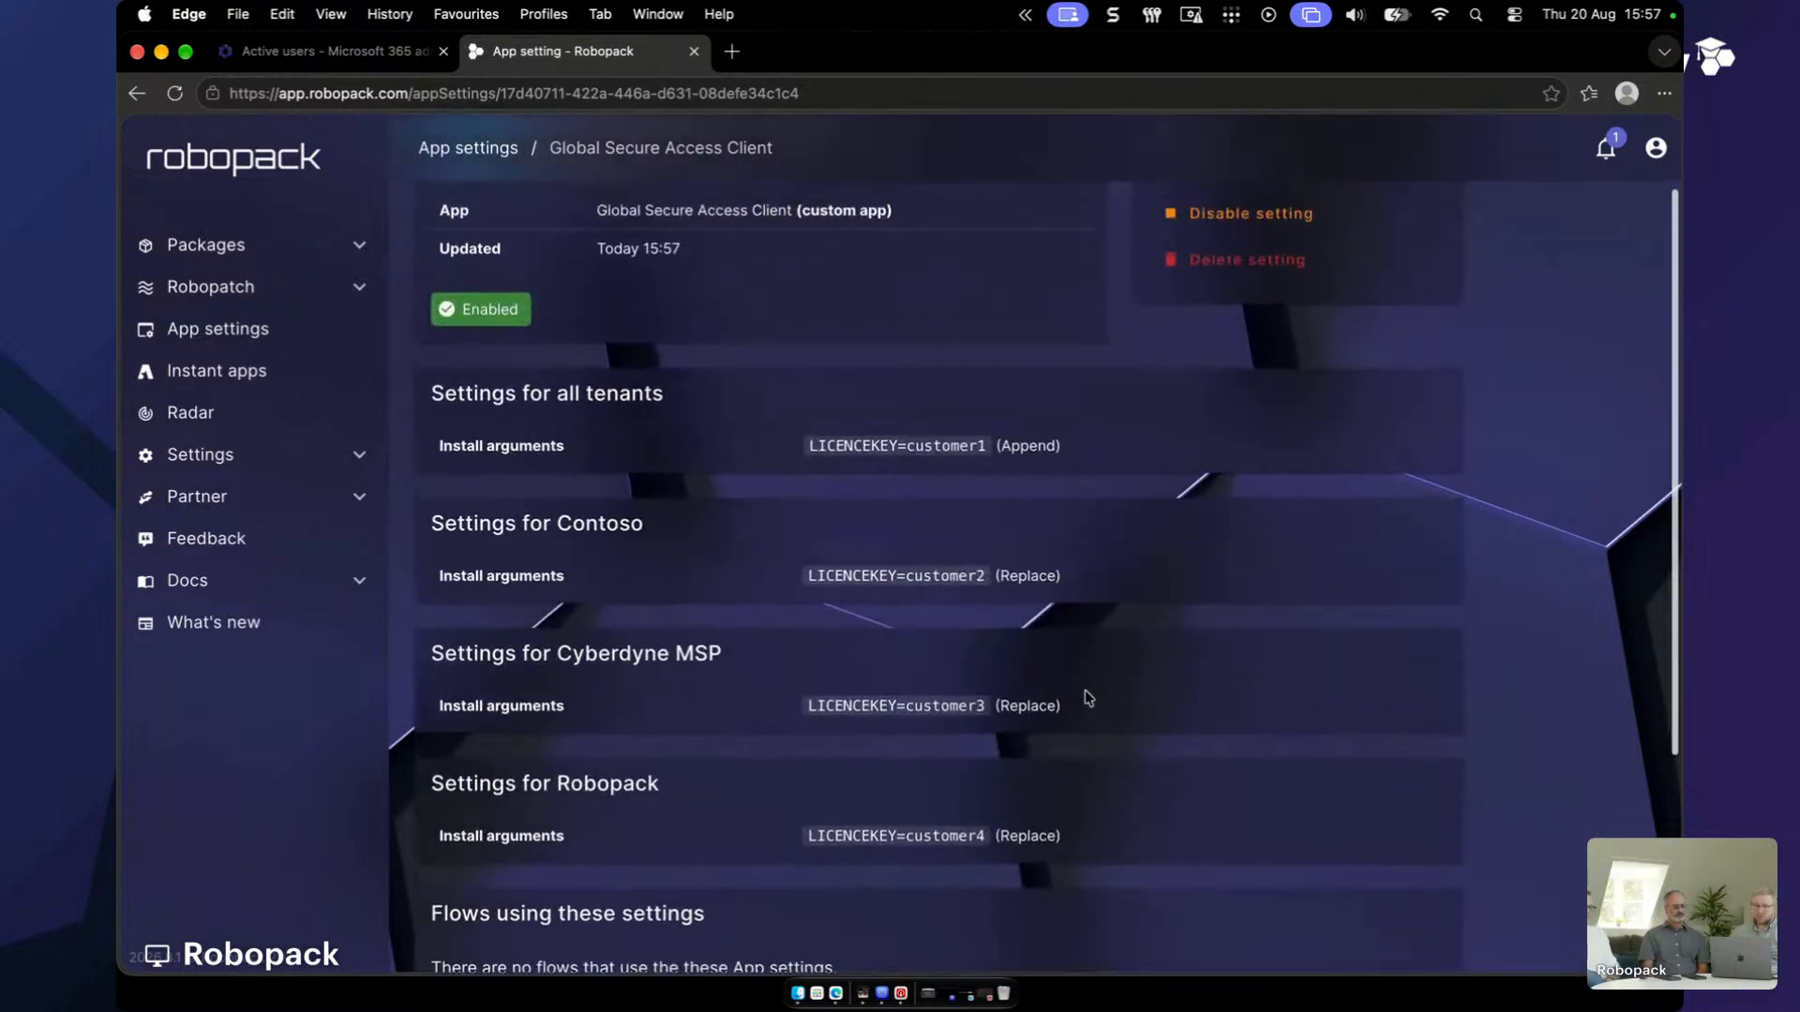
scroll(1088, 698, up, 1)
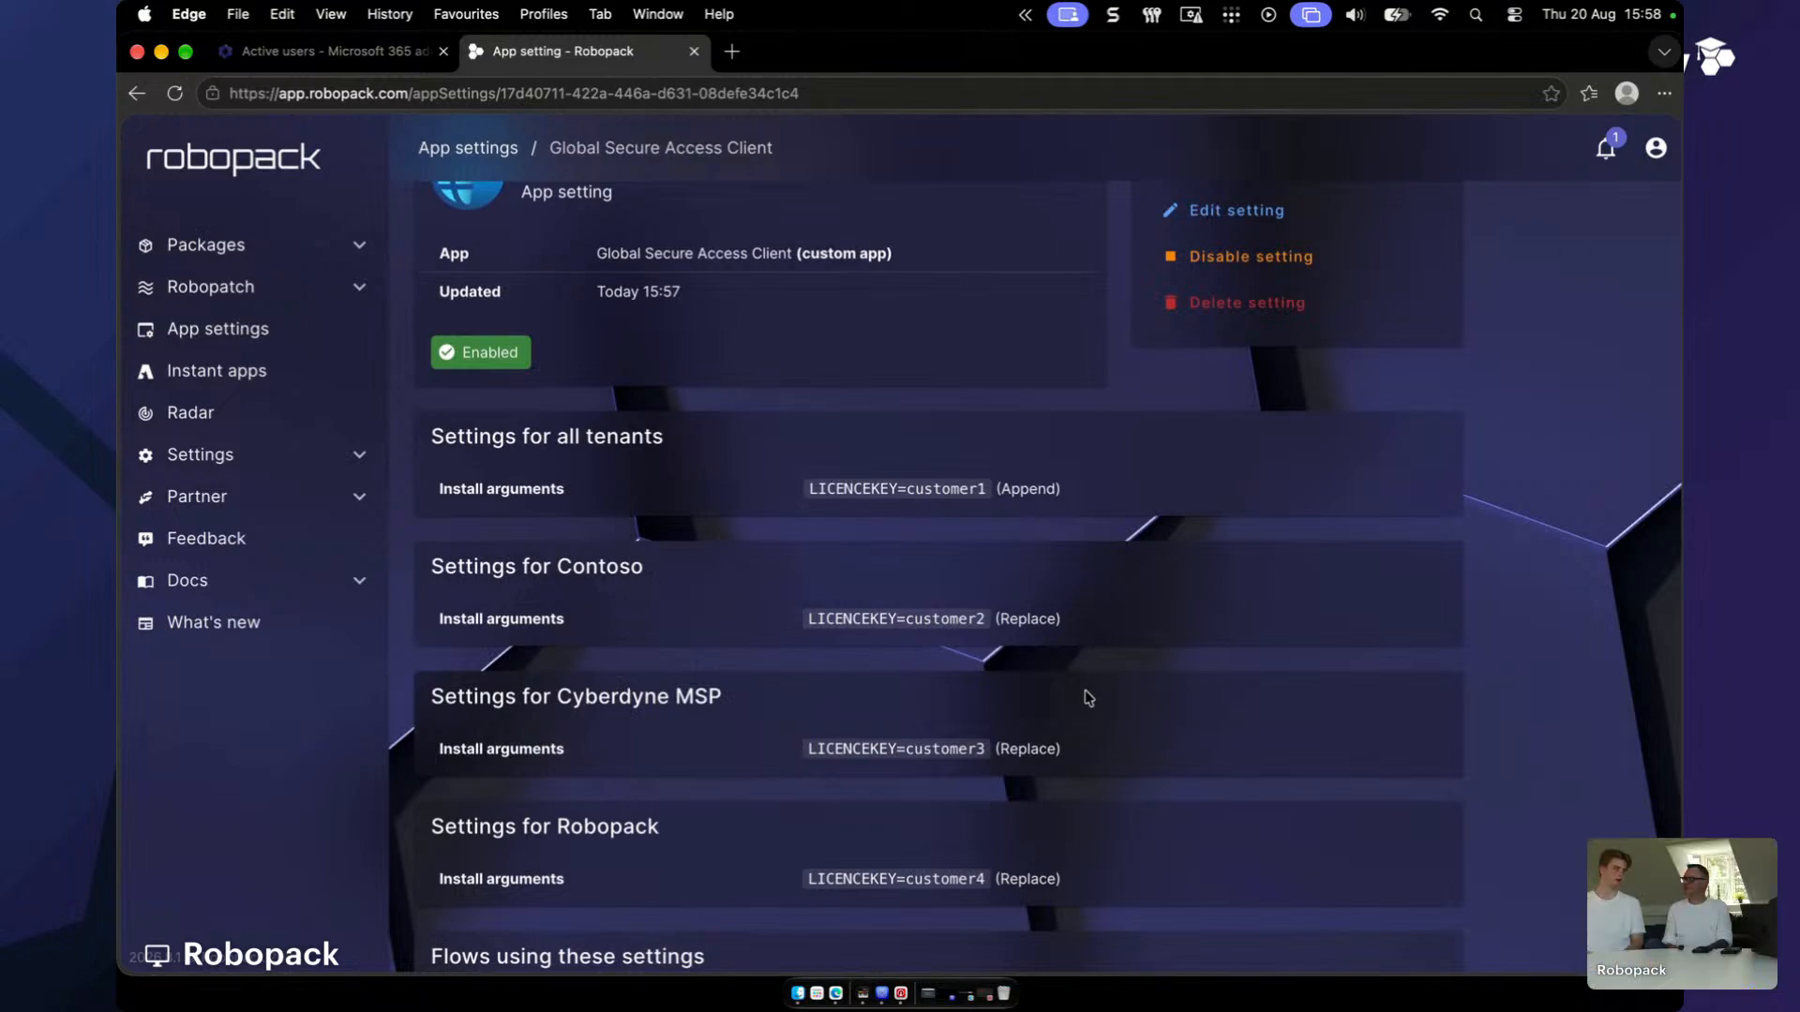
- Reopen the setting and try a HKEY_LOCAL_MACHINE registry value with Remove on uninstall, then cancel it
click(1261, 208)
scroll(855, 855, down, 6)
scroll(860, 861, down, 6)
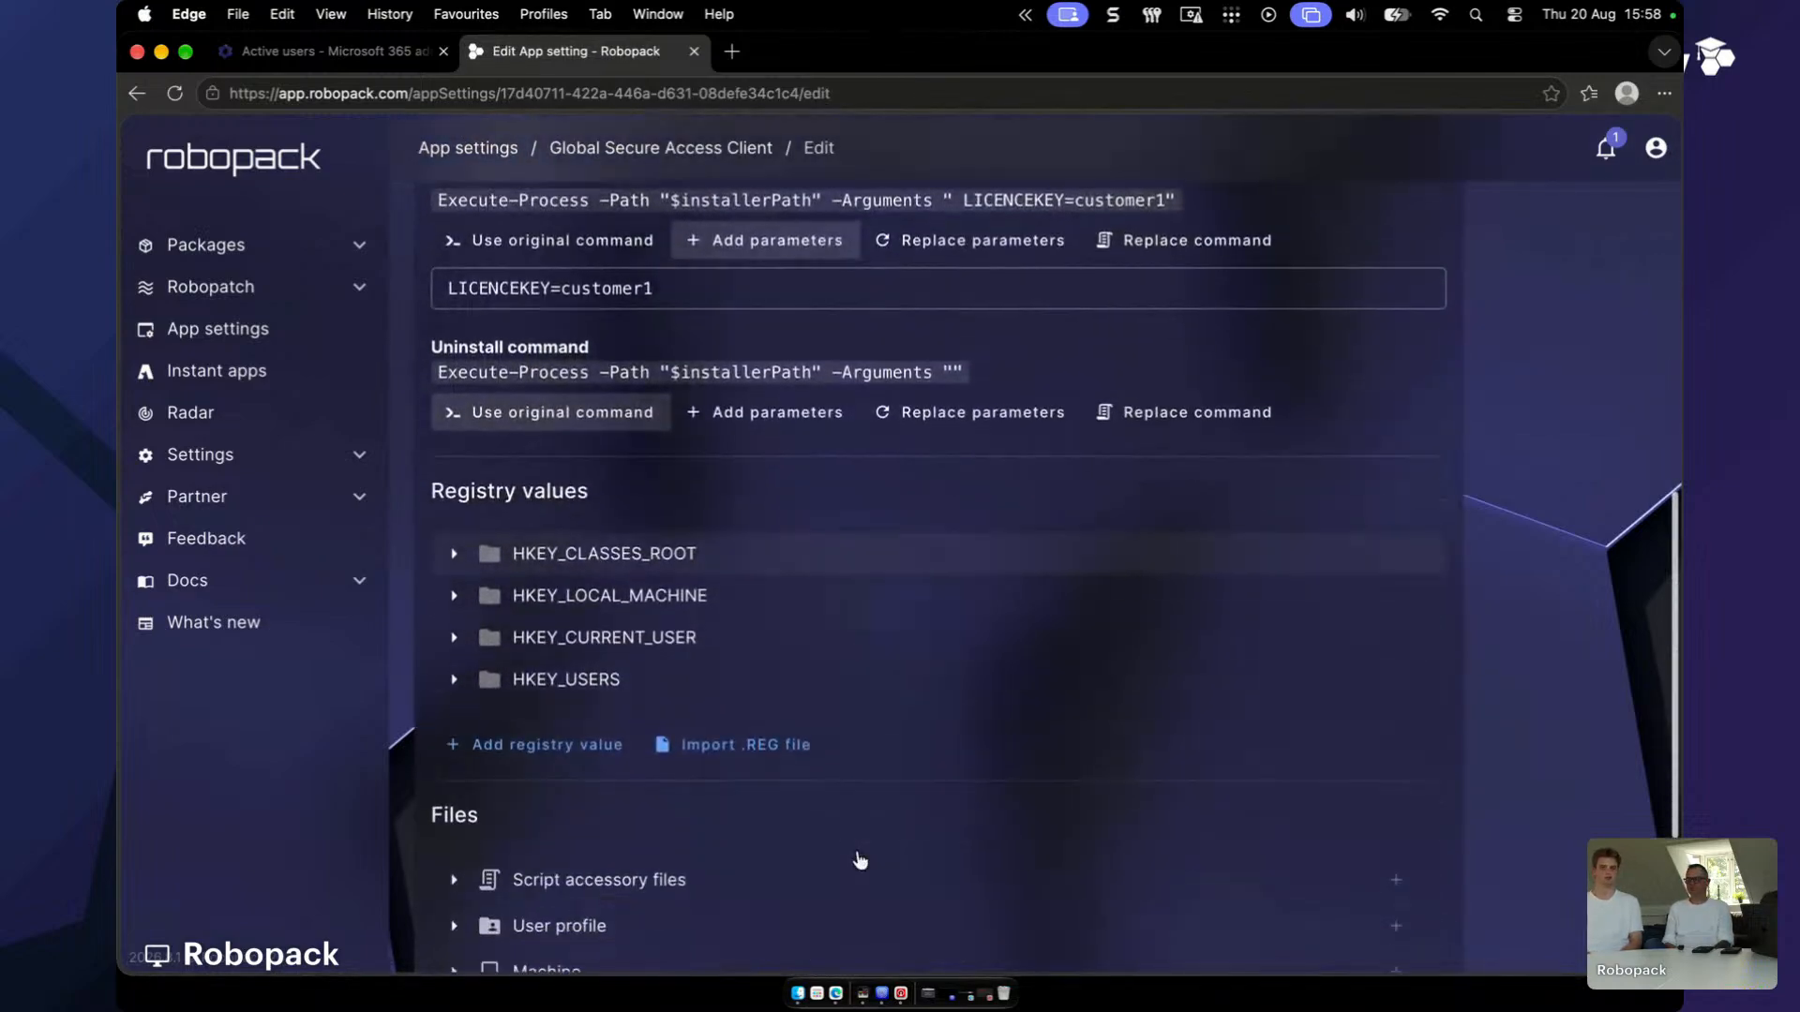
scroll(856, 858, down, 2)
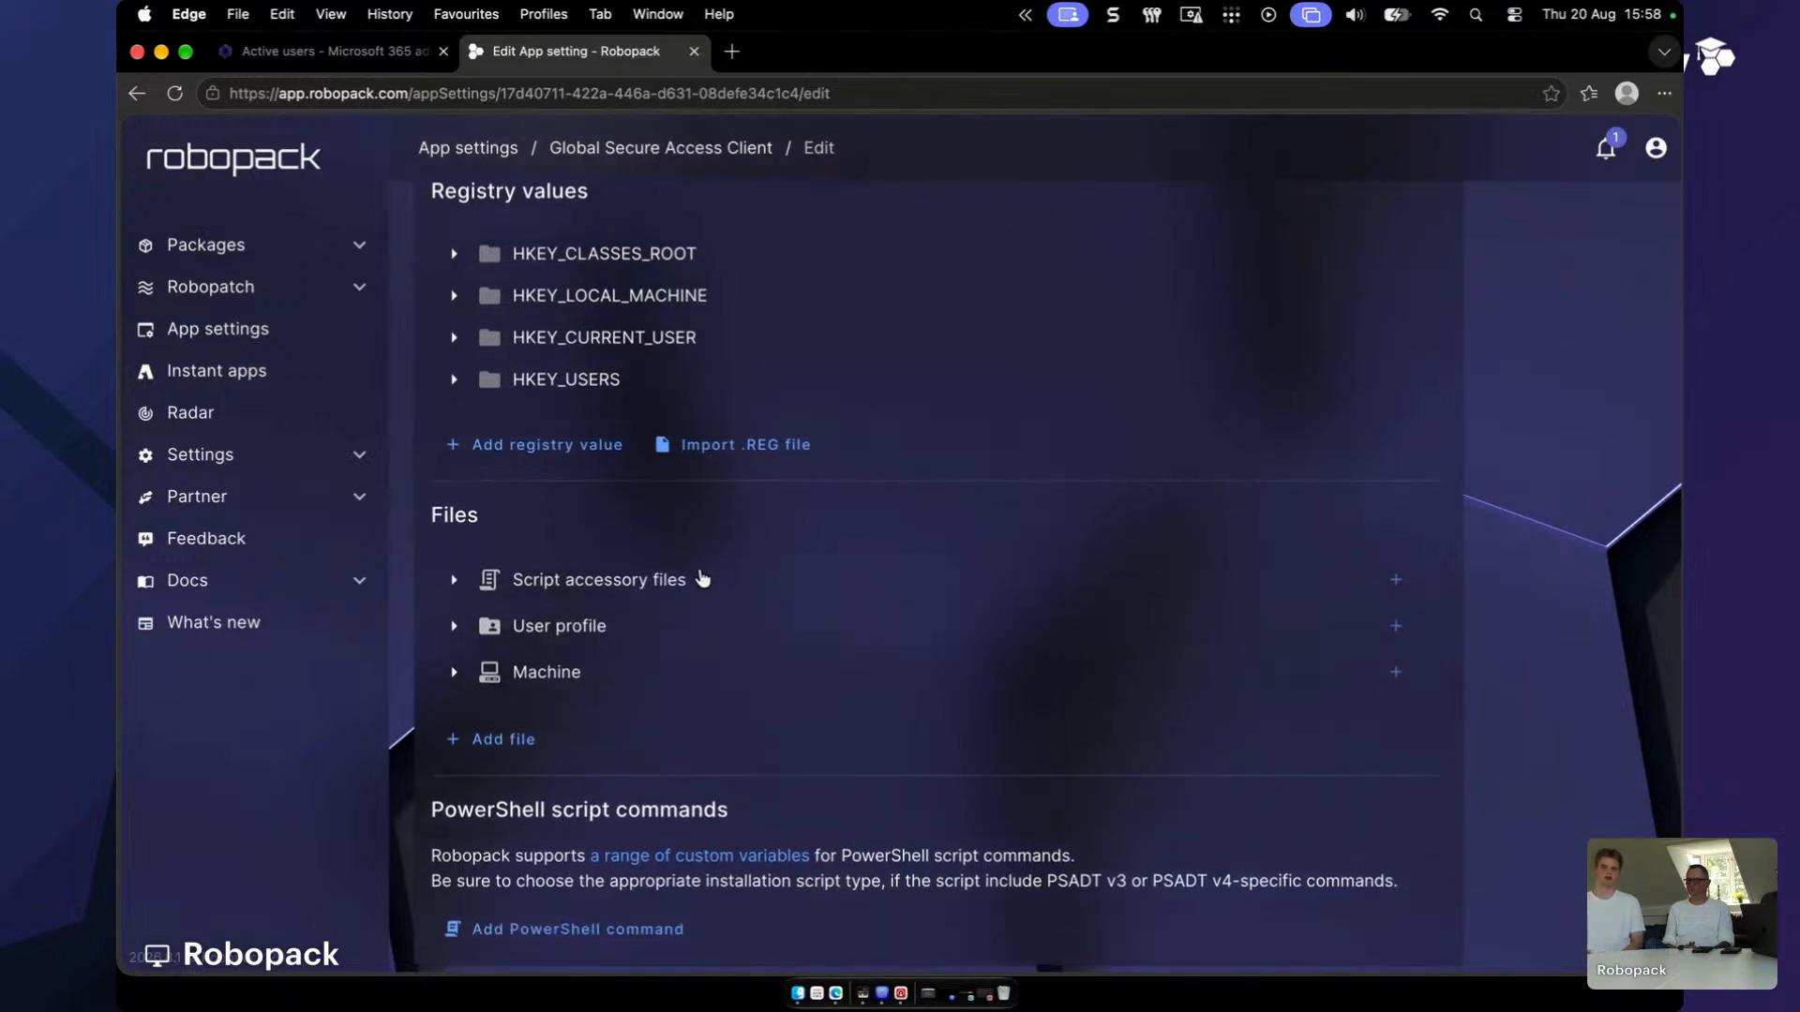
click(542, 452)
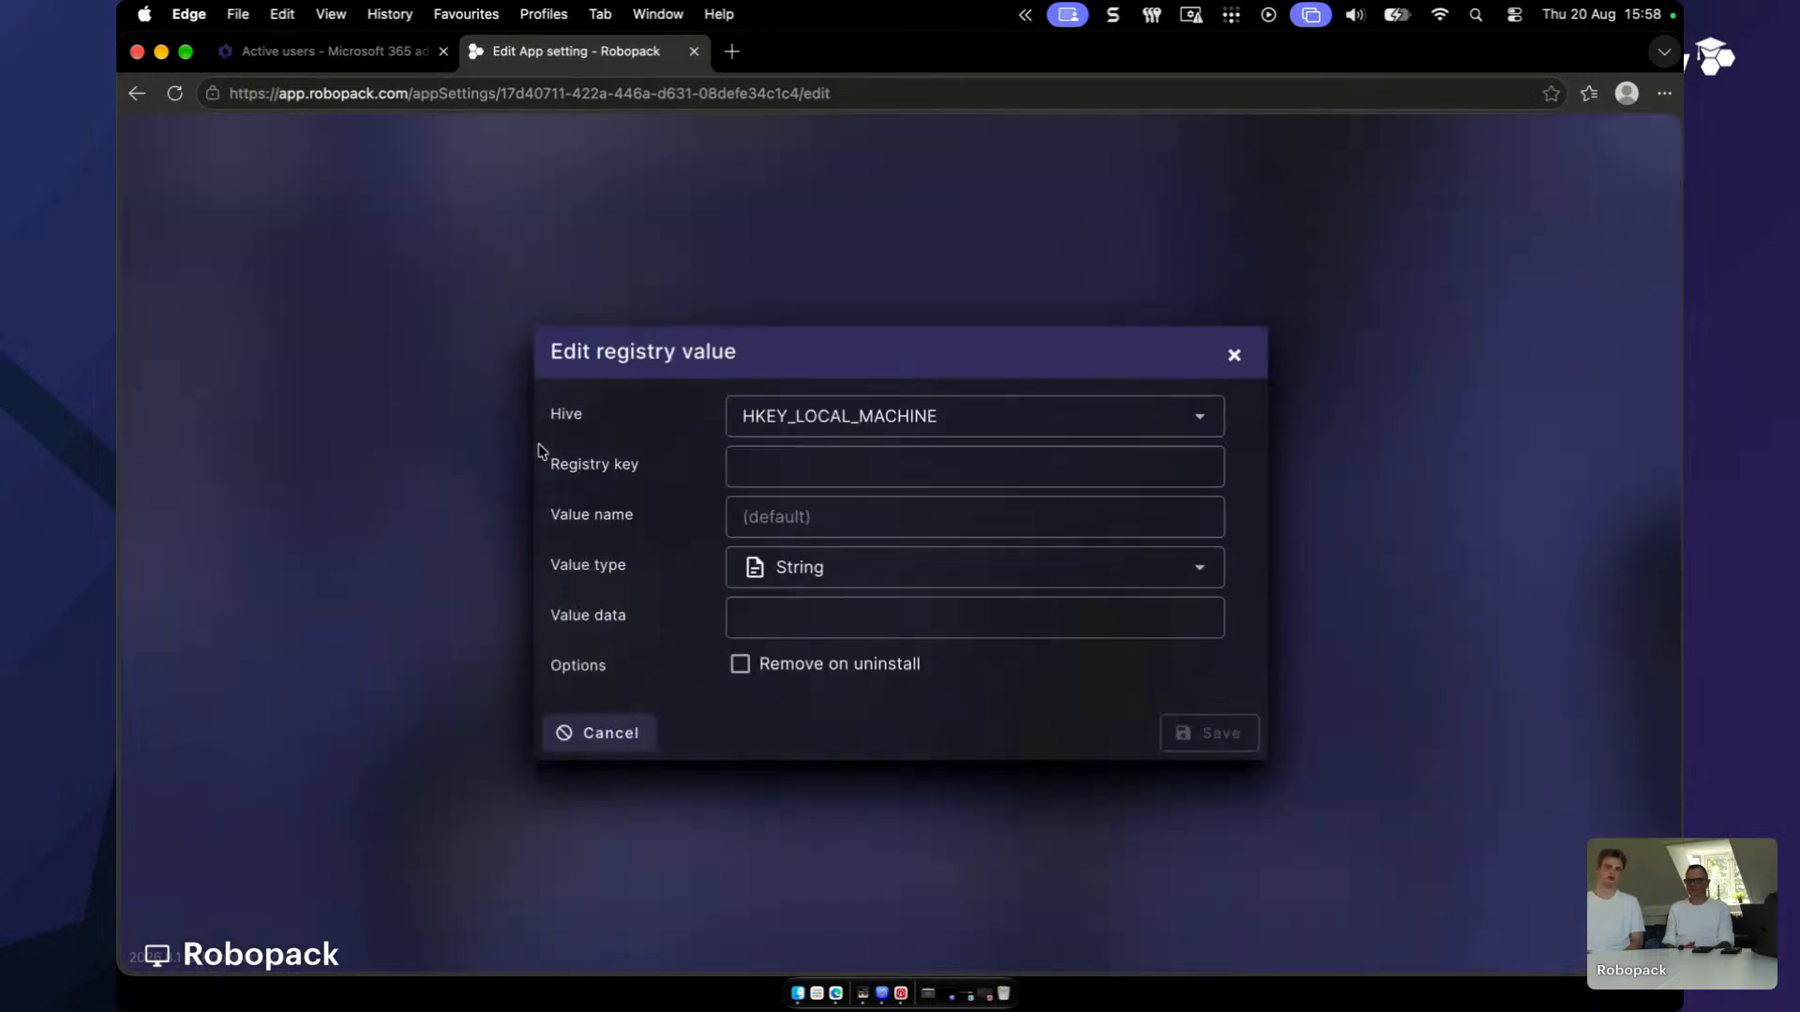
click(1200, 416)
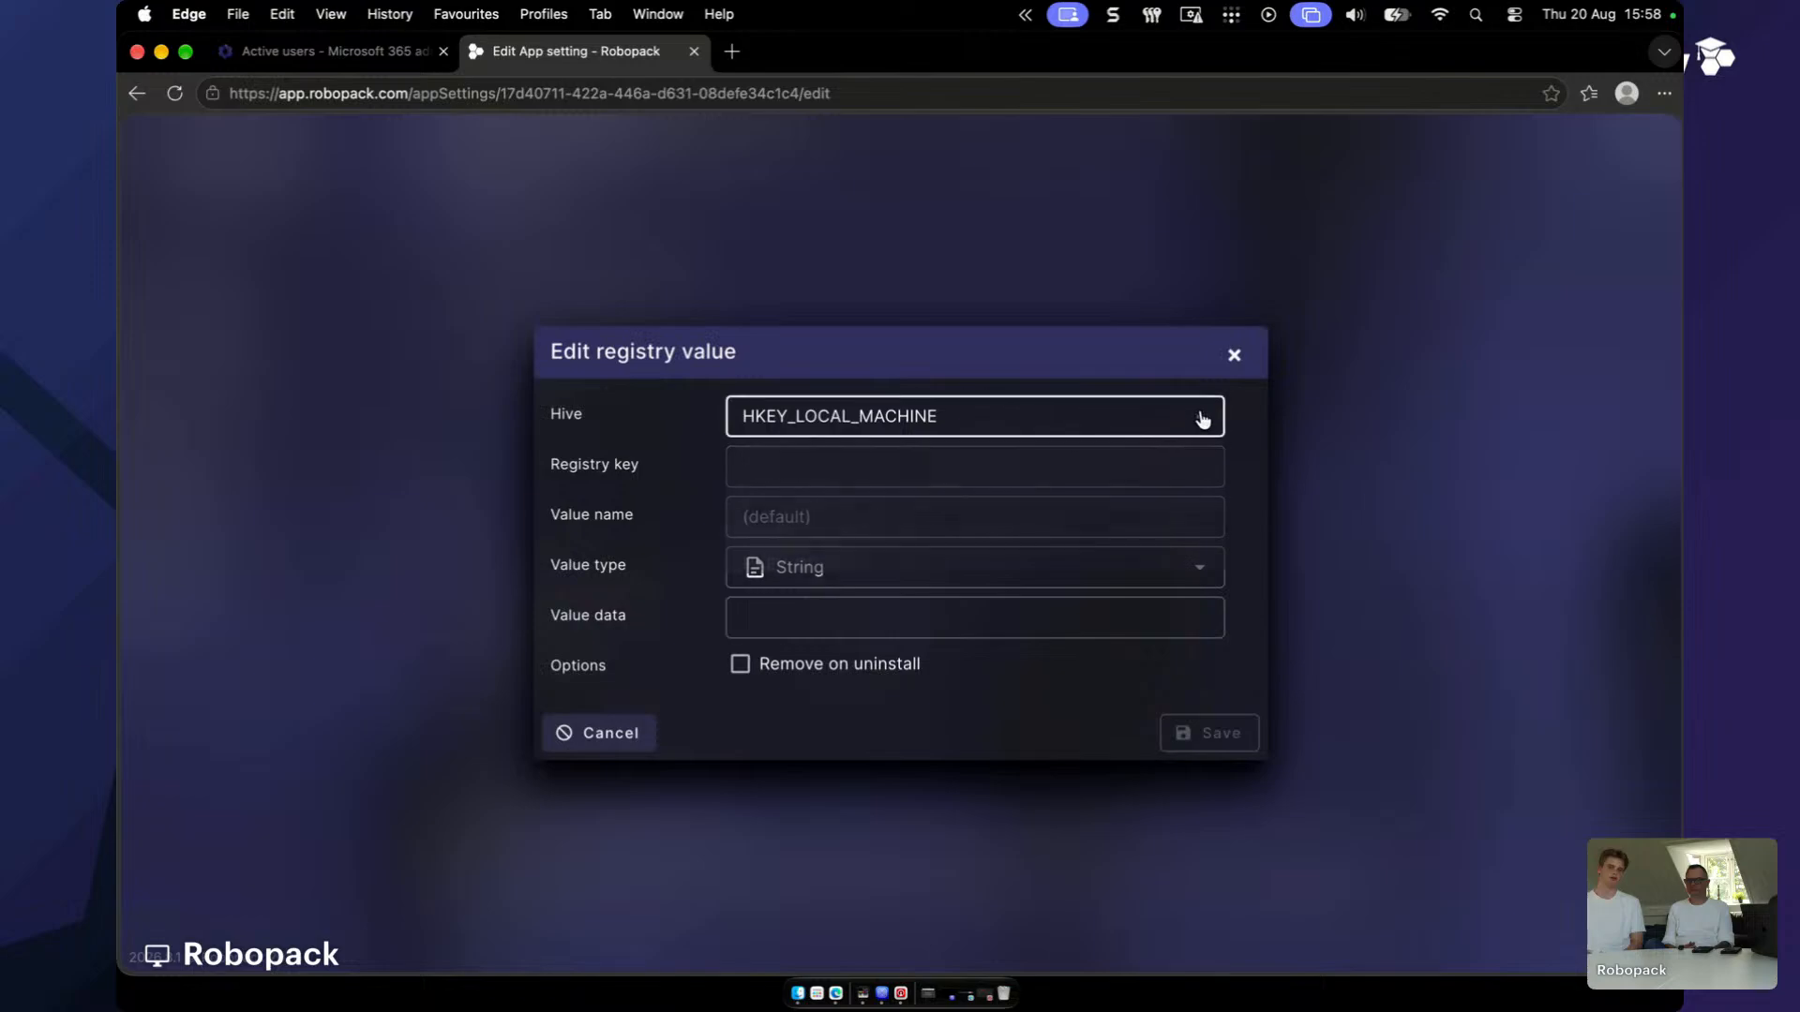
click(1202, 419)
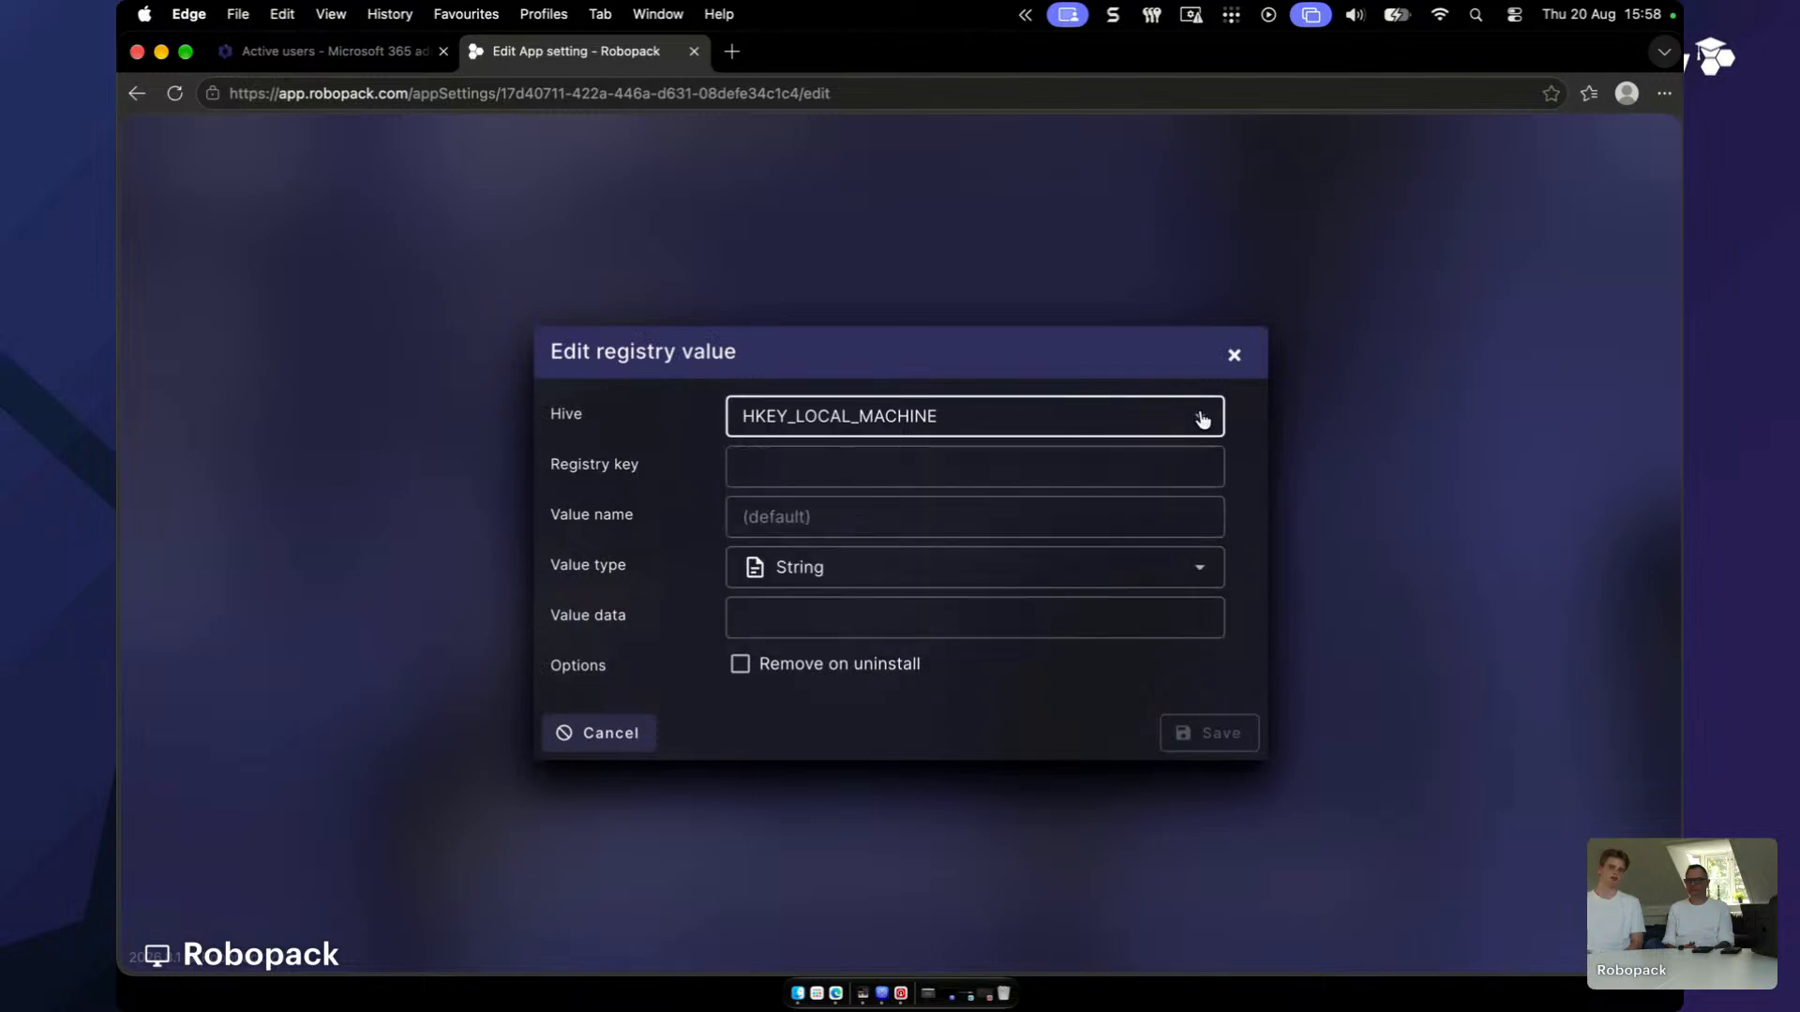
click(877, 675)
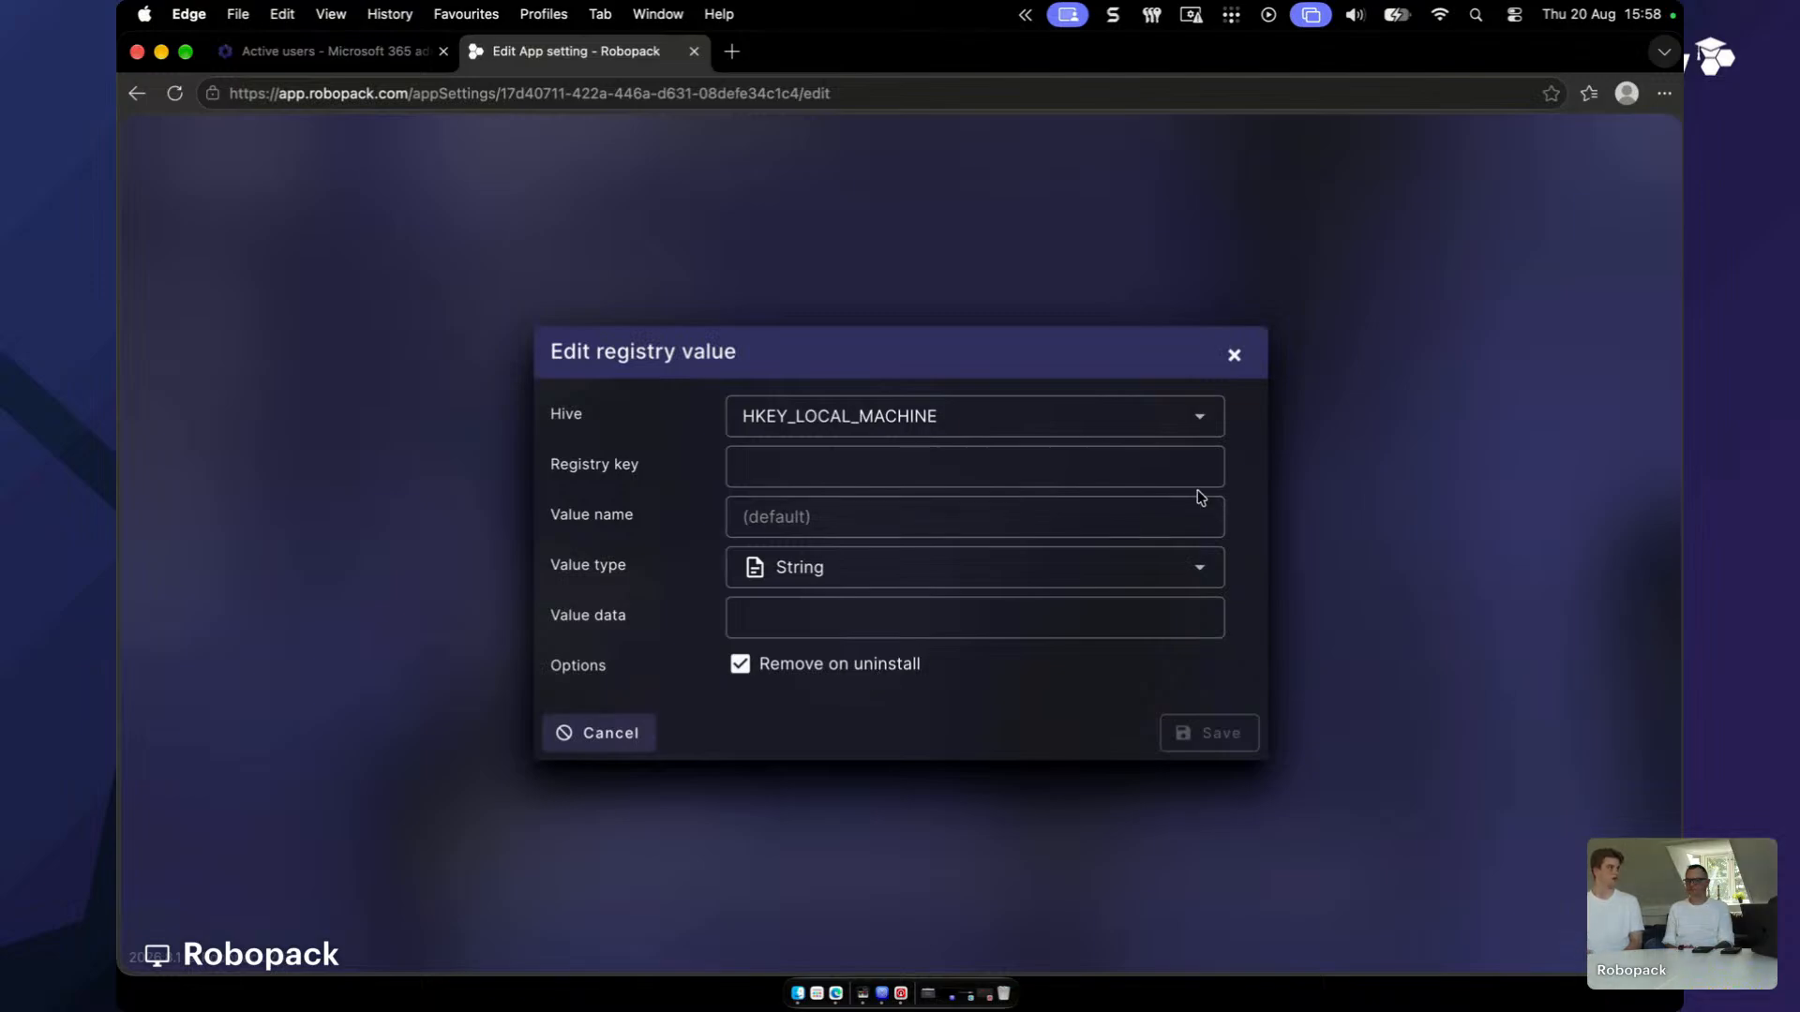
click(1236, 358)
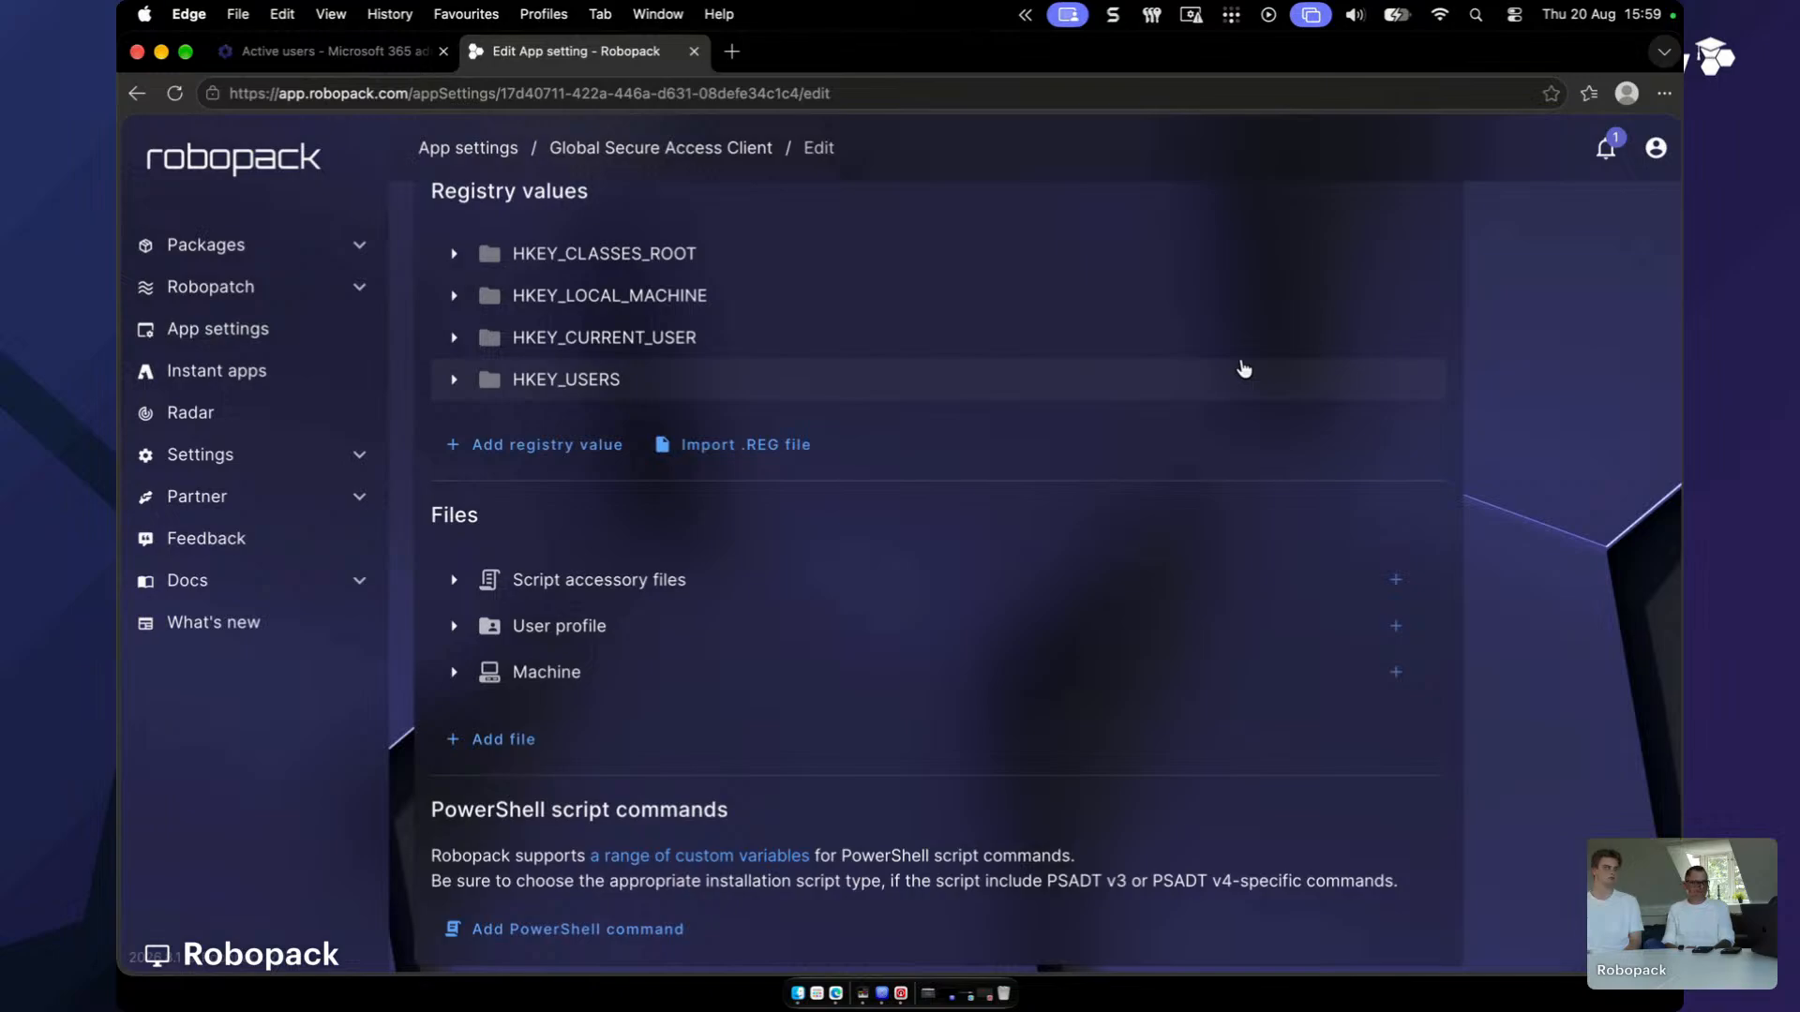
- Bring the Restream Studio window to the front via Mission Control
scroll(1038, 355, up, 1)
scroll(1038, 354, up, 6)
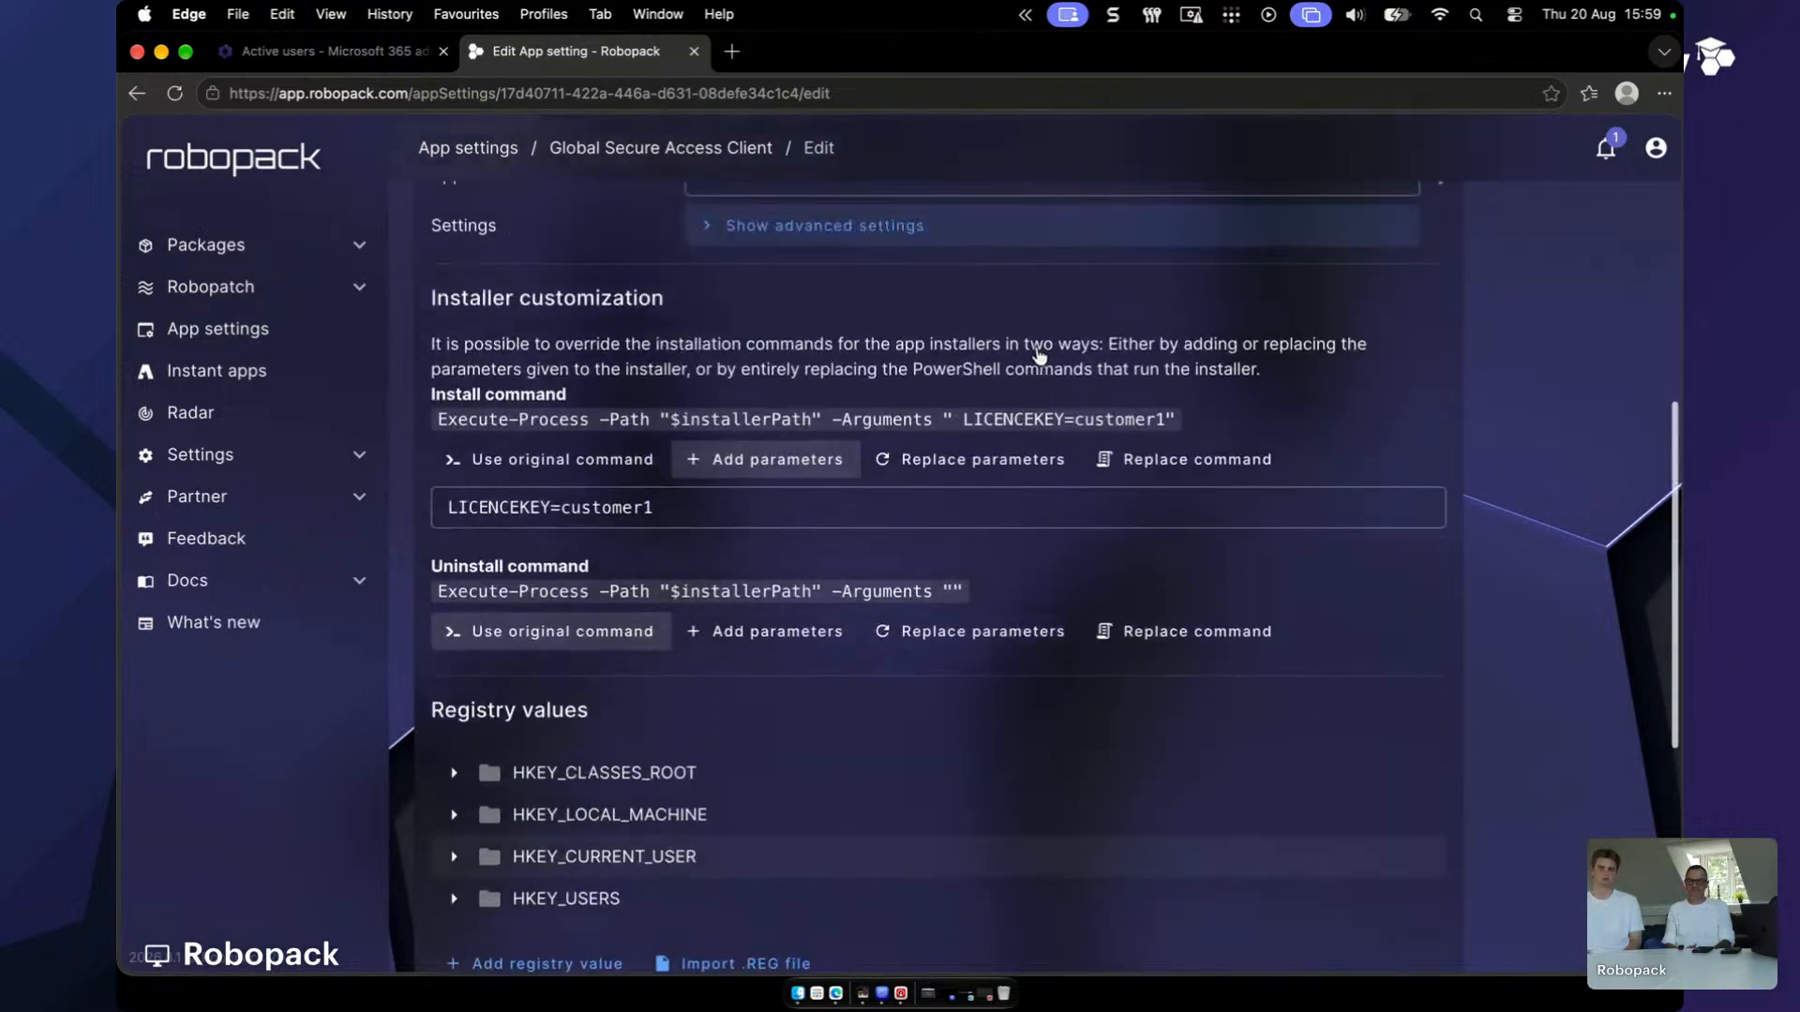
key(ctrl+Up)
click(621, 637)
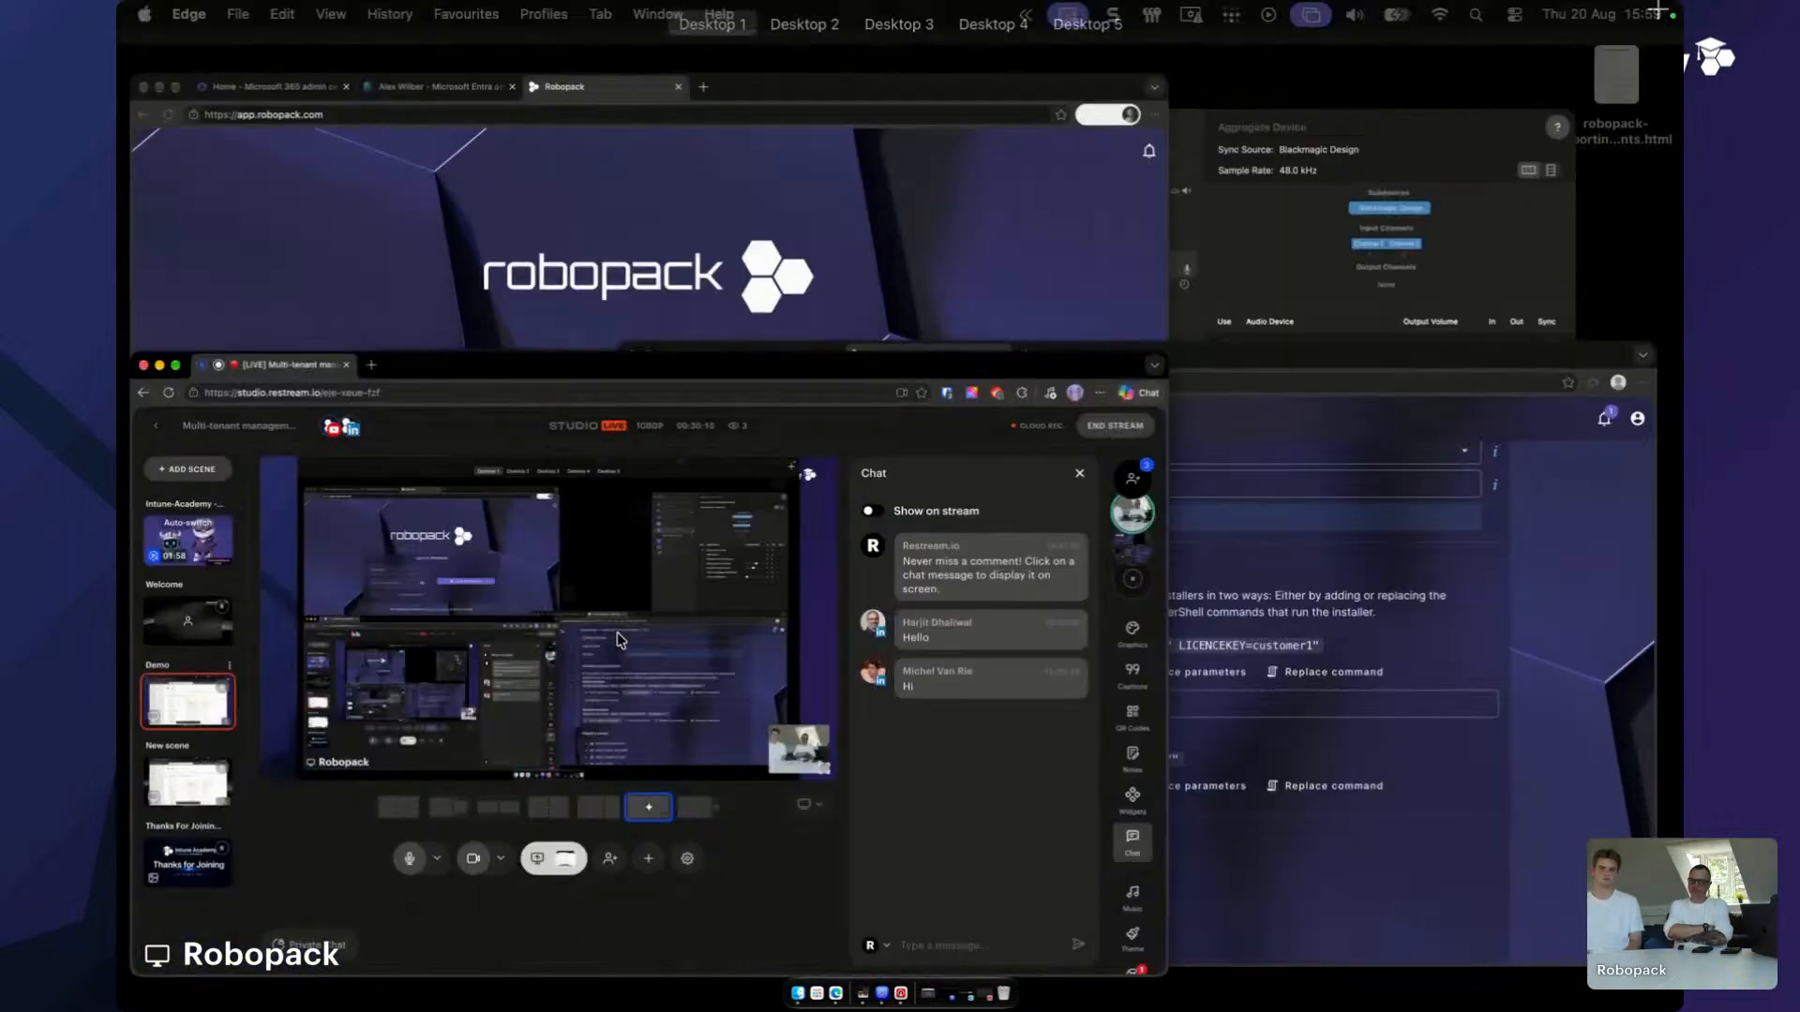